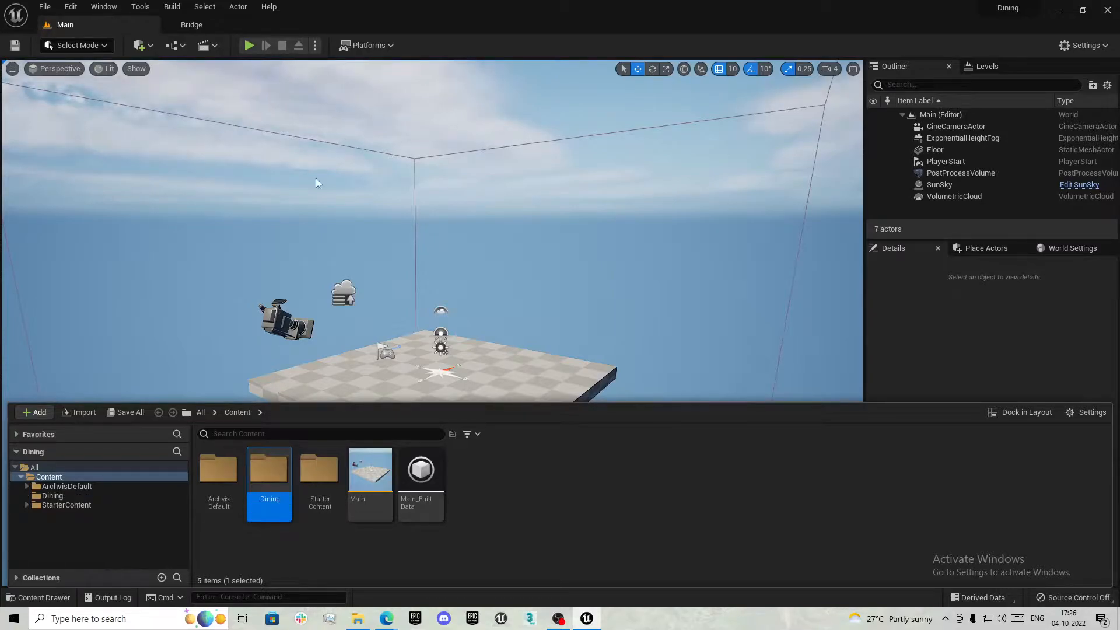
# Create a level named Dining inside the Dining content folder, then save and open it
pyautogui.doubleClick(265, 488)
pyautogui.rightClick(265, 487)
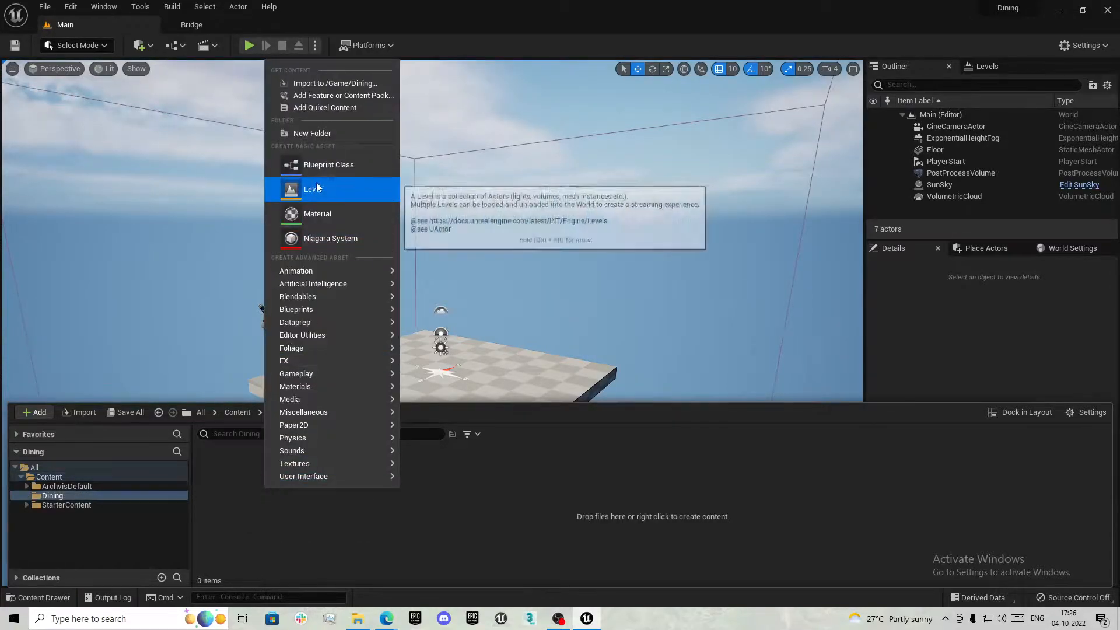
pyautogui.click(337, 187)
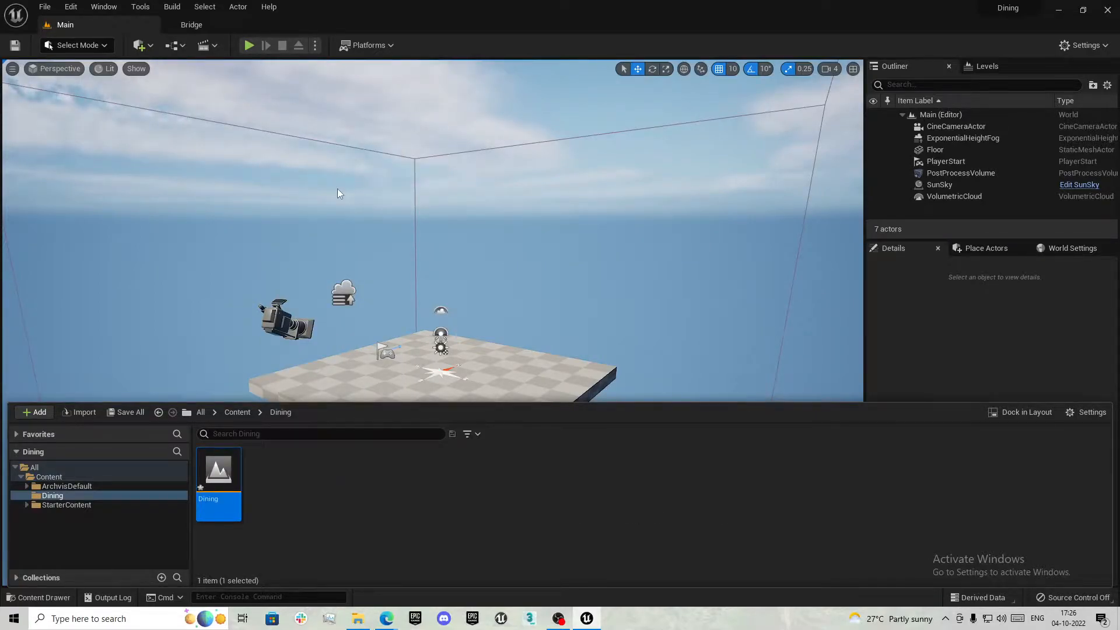
pyautogui.doubleClick(211, 477)
pyautogui.click(607, 443)
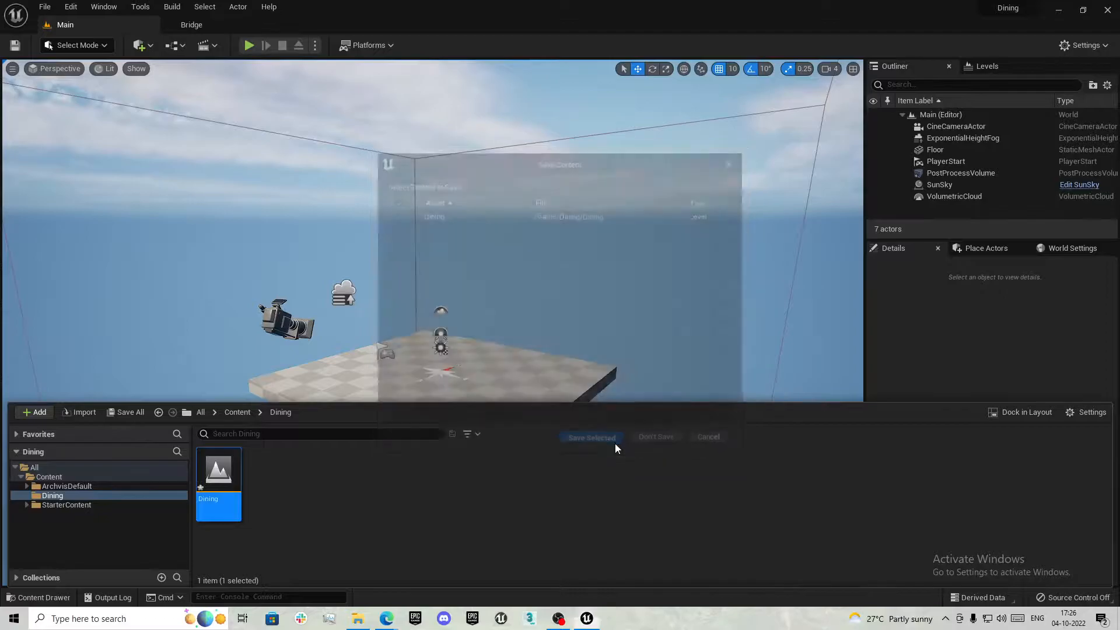
pyautogui.click(395, 317)
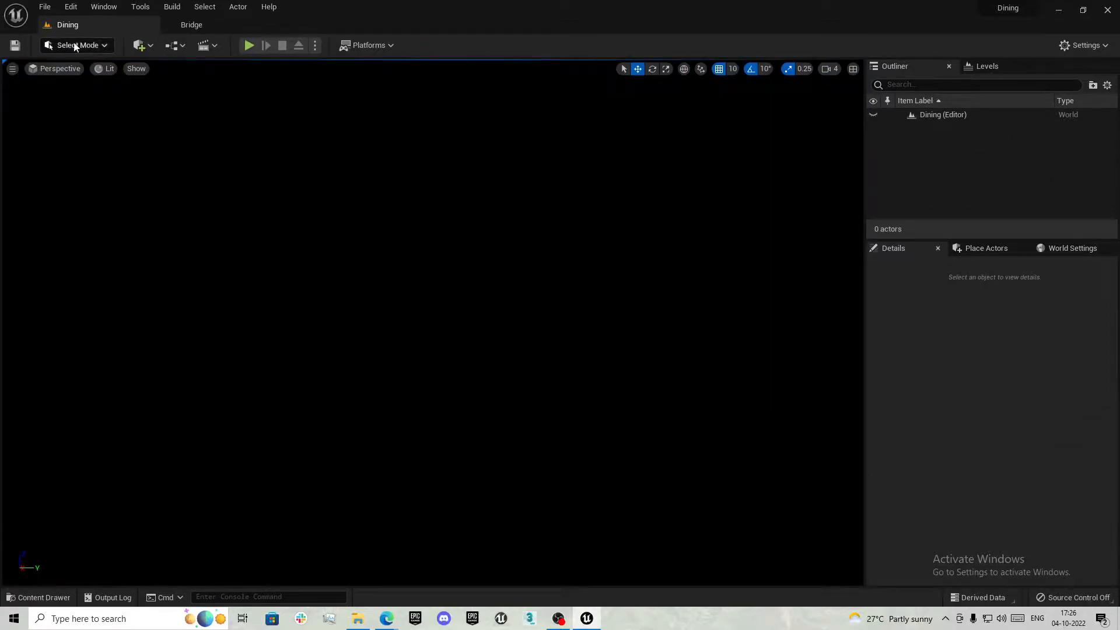
# Add a folder named Datasmith inside the Dining content folder
pyautogui.hotkey('ctrl', 'space')
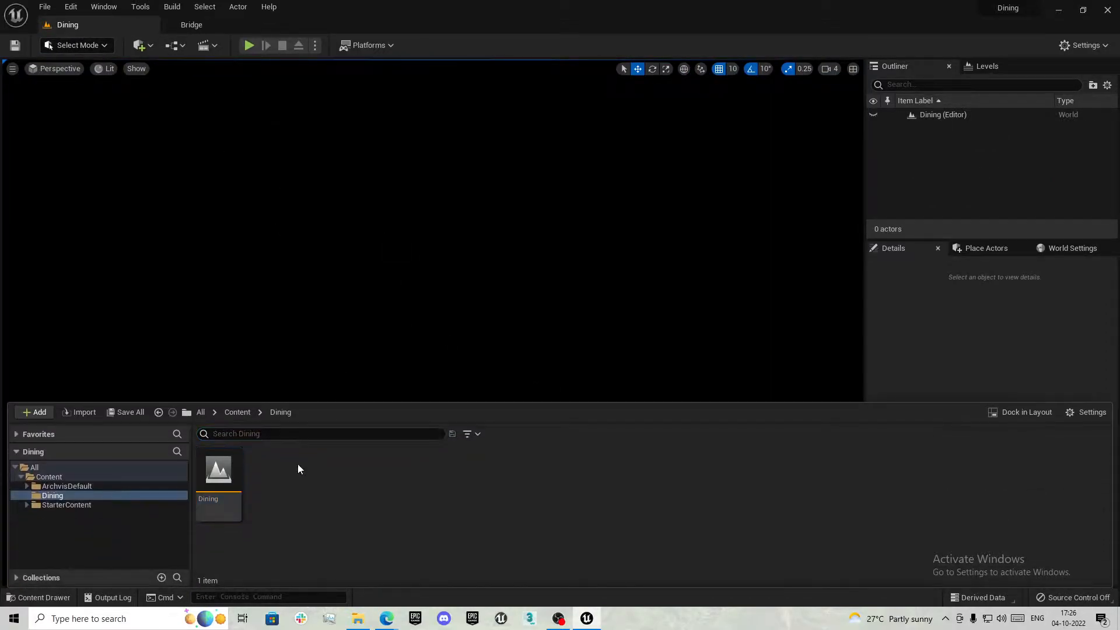
pyautogui.rightClick(298, 464)
pyautogui.click(366, 111)
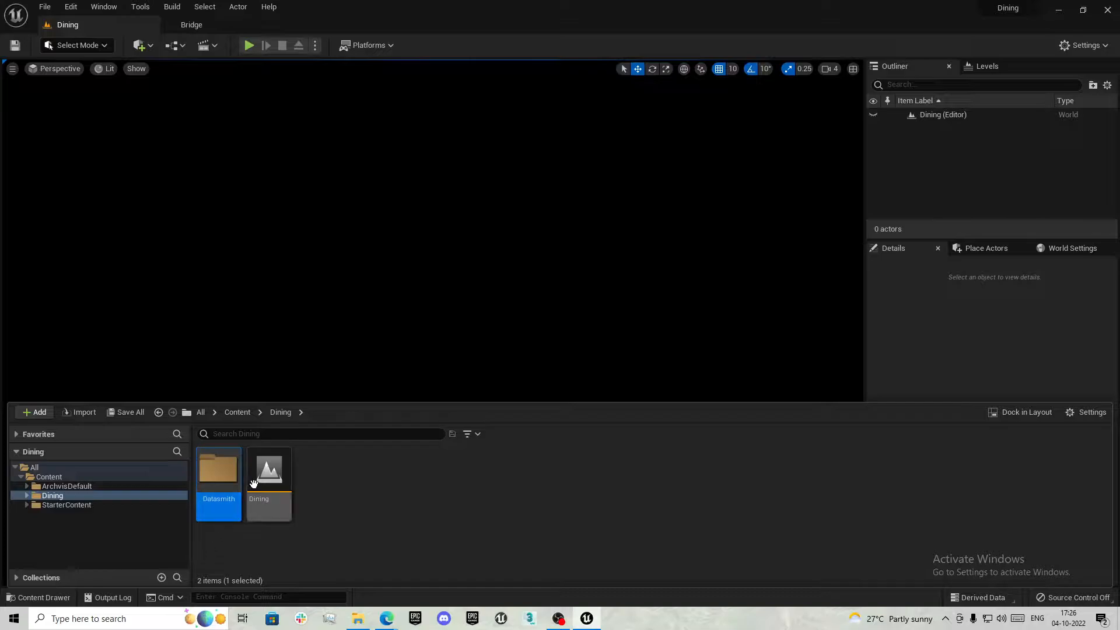
pyautogui.doubleClick(236, 476)
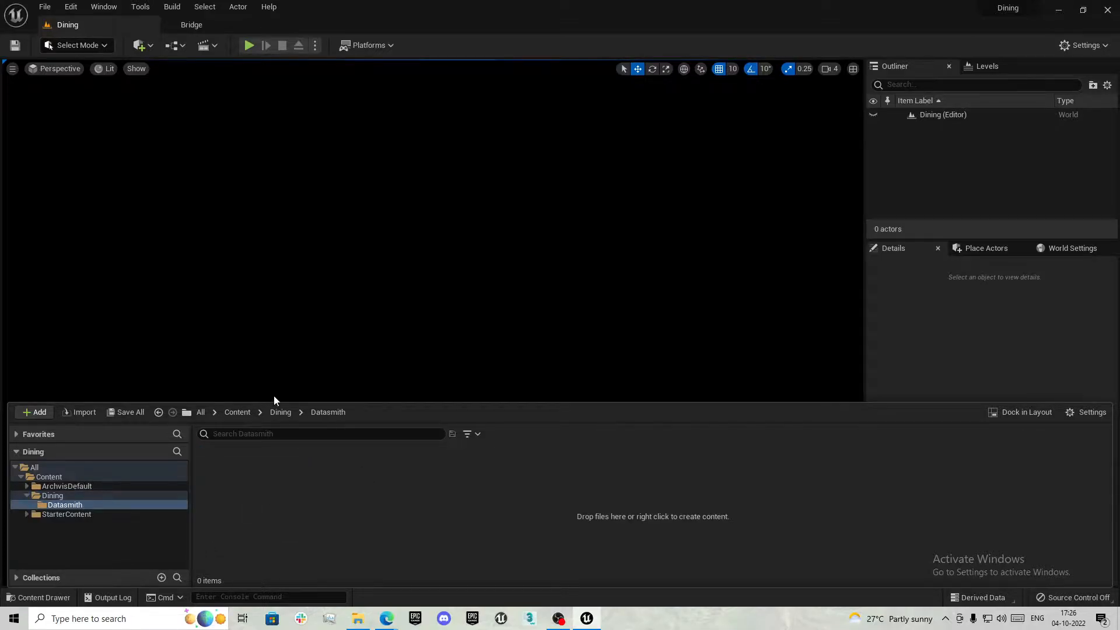
pyautogui.click(280, 413)
pyautogui.click(270, 351)
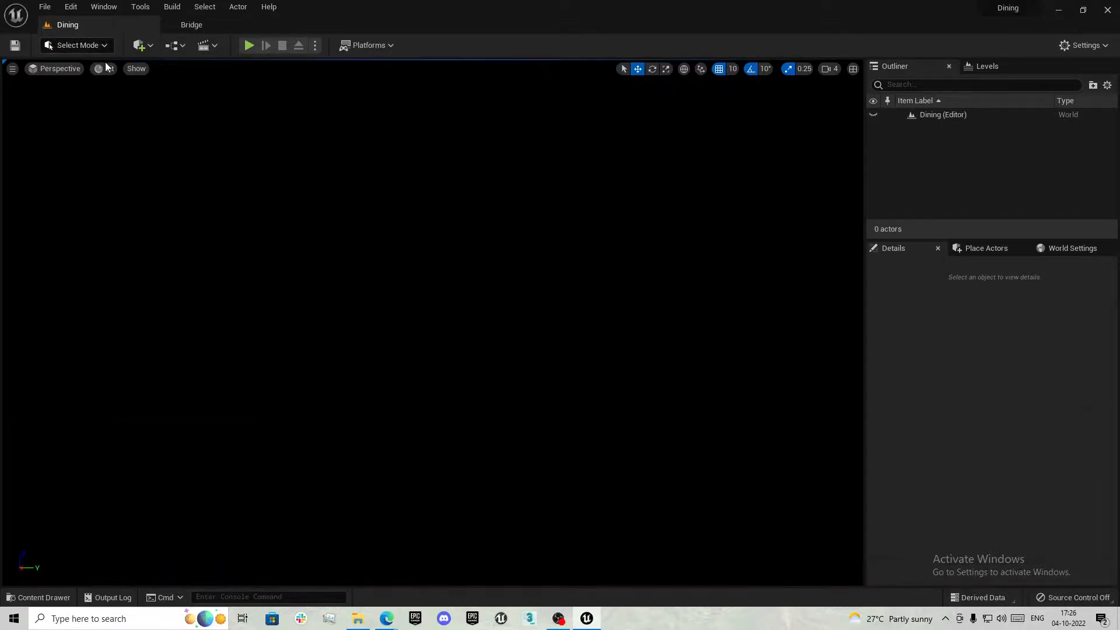
# Start a Datasmith file import of Dining.udatasmith with the Dining/Datasmith folder as its destination
pyautogui.click(148, 49)
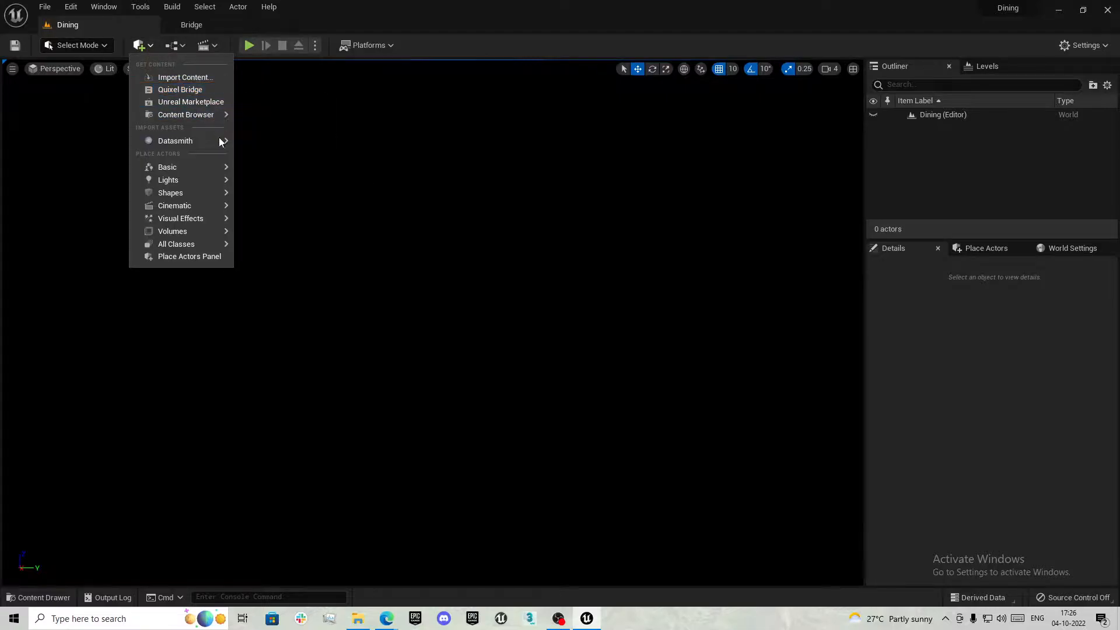
pyautogui.moveTo(216, 142)
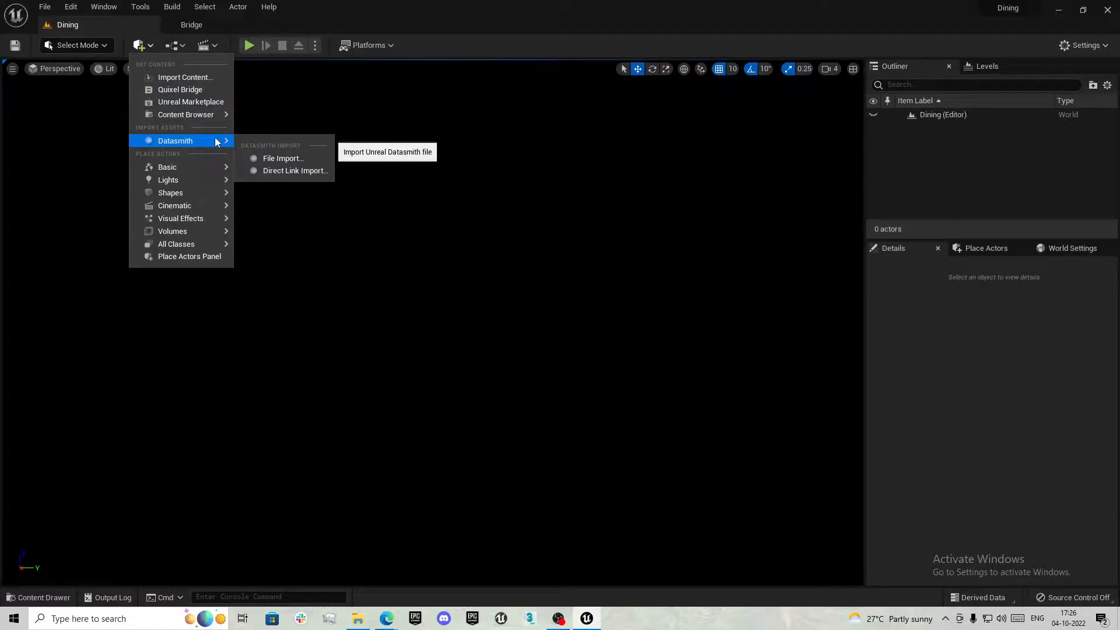
pyautogui.click(277, 159)
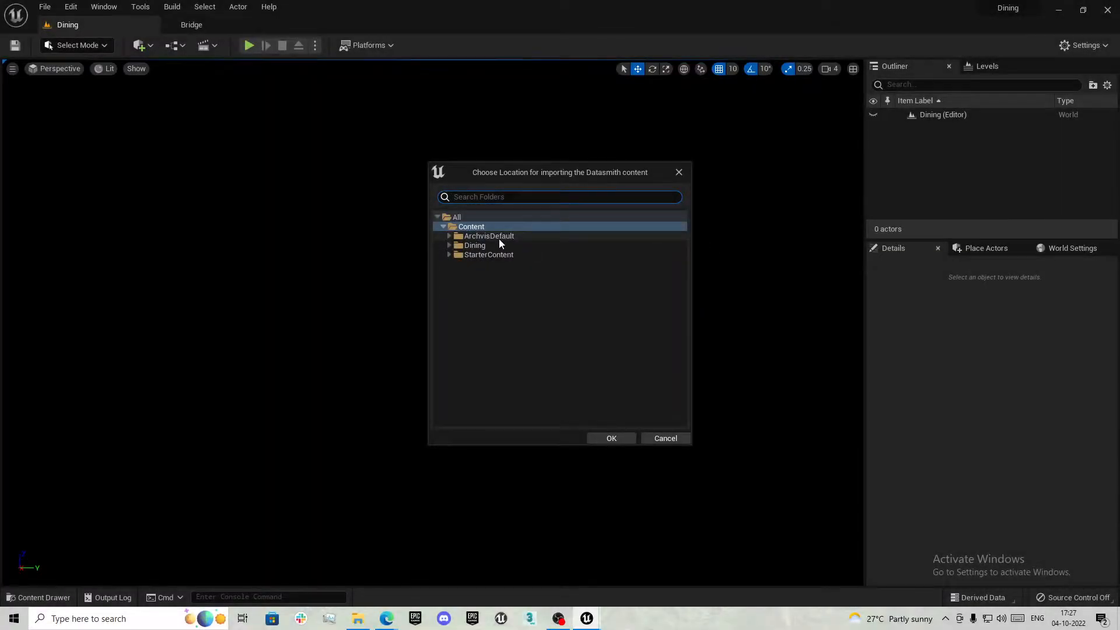
pyautogui.click(449, 245)
pyautogui.click(478, 255)
pyautogui.click(611, 438)
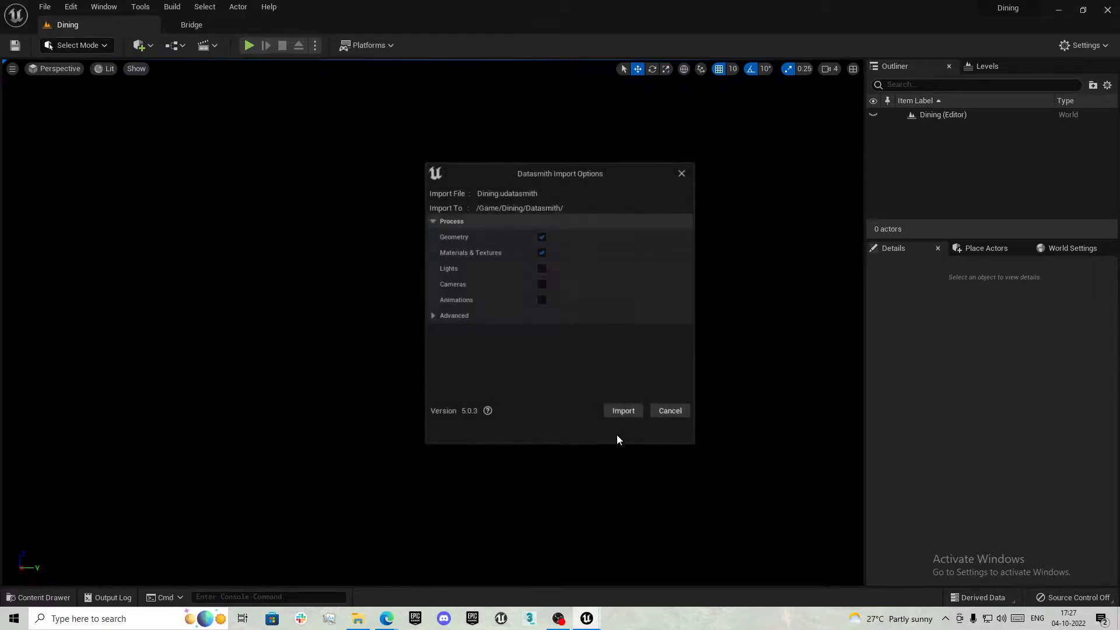
# Import the Datasmith file with only Geometry and Materials & Textures, leaving Lights, Cameras, Animations and Generate Lightmap UVs off
pyautogui.click(435, 316)
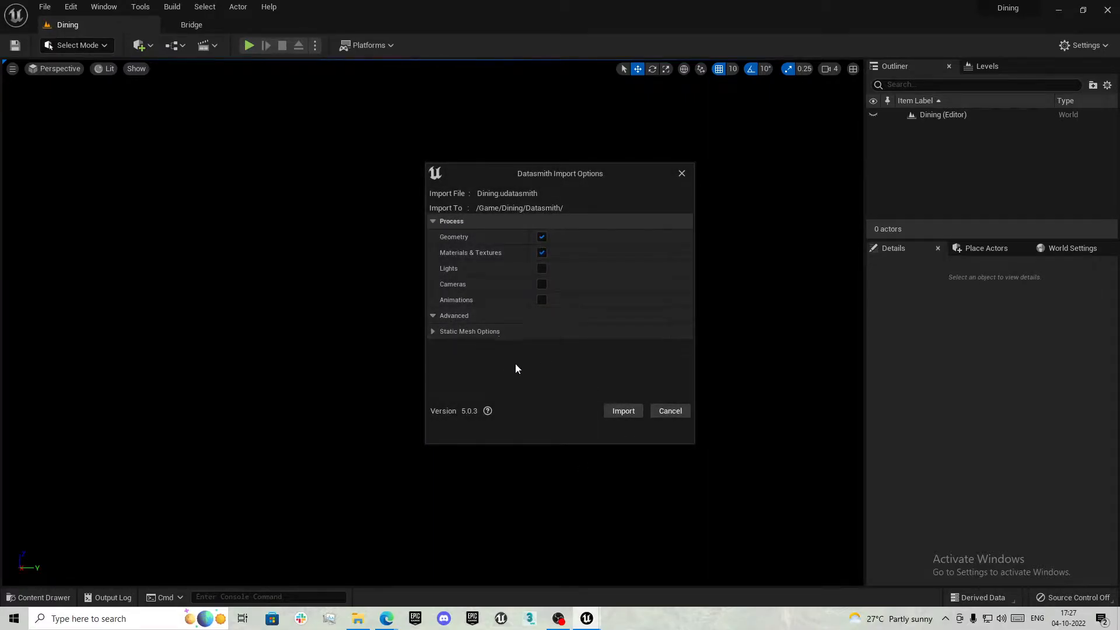
pyautogui.click(432, 332)
pyautogui.click(542, 284)
pyautogui.click(542, 269)
pyautogui.click(542, 285)
pyautogui.click(541, 268)
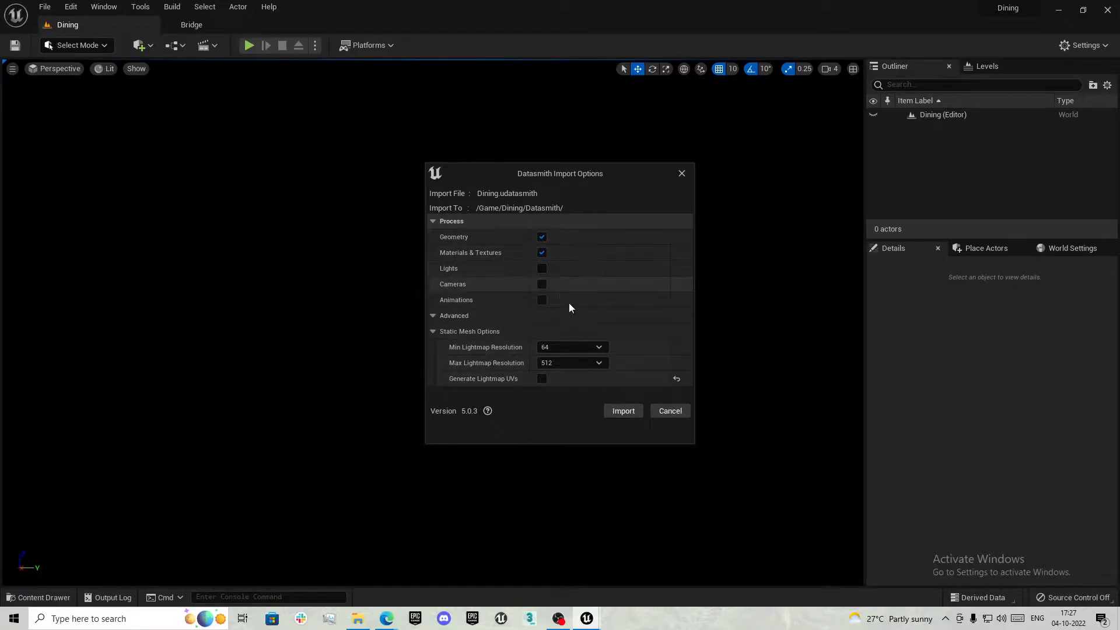
pyautogui.click(624, 412)
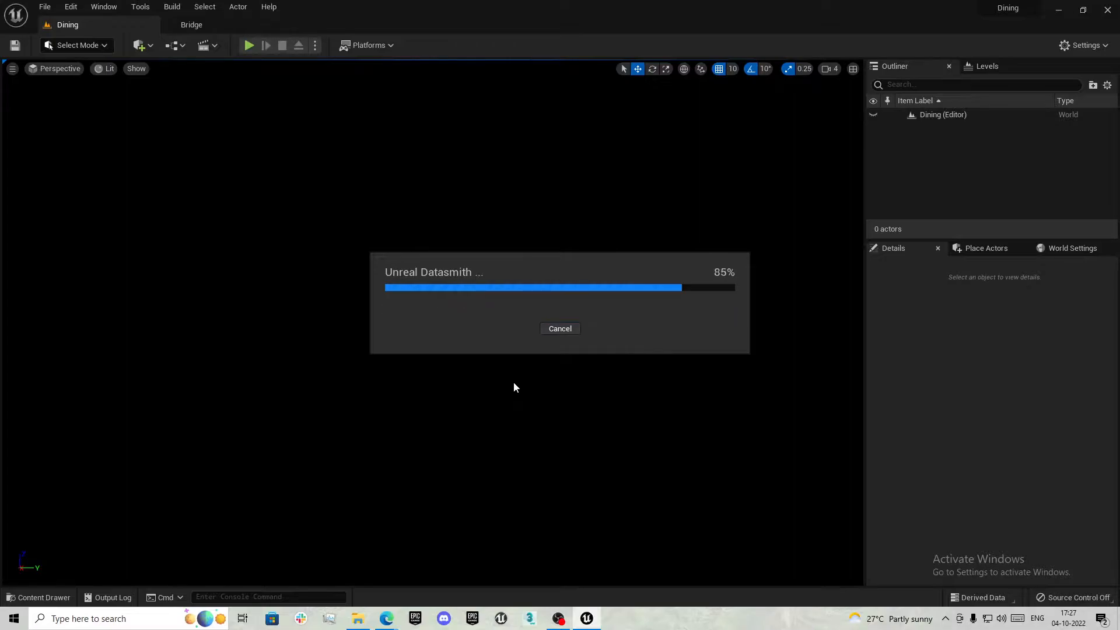
# Switch the viewport to the Unlit view mode and bring the whole imported dining room into view
pyautogui.moveTo(364, 344)
pyautogui.mouseDown(button='right')
pyautogui.moveTo(376, 351)
pyautogui.moveTo(367, 345)
pyautogui.mouseUp(button='right')
pyautogui.click(105, 68)
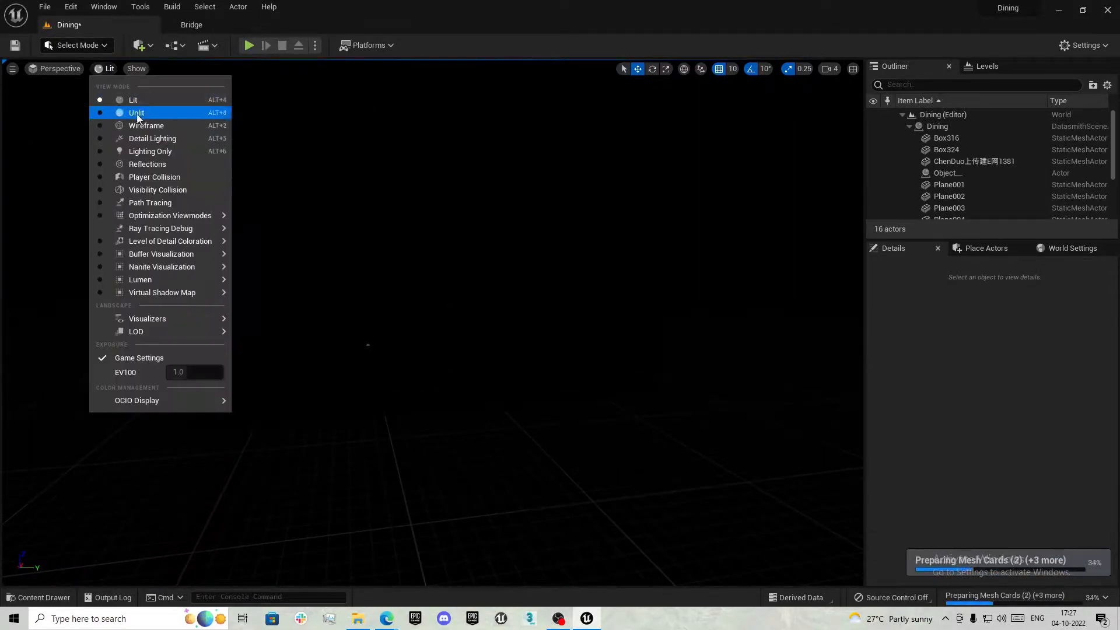
pyautogui.click(112, 113)
pyautogui.moveTo(431, 321); pyautogui.dragTo(374, 368, button='right')
pyautogui.keyDown('alt'); pyautogui.moveTo(373, 368); pyautogui.dragTo(327, 367); pyautogui.keyUp('alt')
pyautogui.moveTo(327, 368); pyautogui.dragTo(434, 414, button='right')
pyautogui.click(1067, 604)
pyautogui.click(673, 467)
pyautogui.moveTo(554, 438)
pyautogui.mouseDown(button='right')
pyautogui.moveTo(563, 452)
pyautogui.moveTo(555, 440)
pyautogui.mouseUp(button='right')
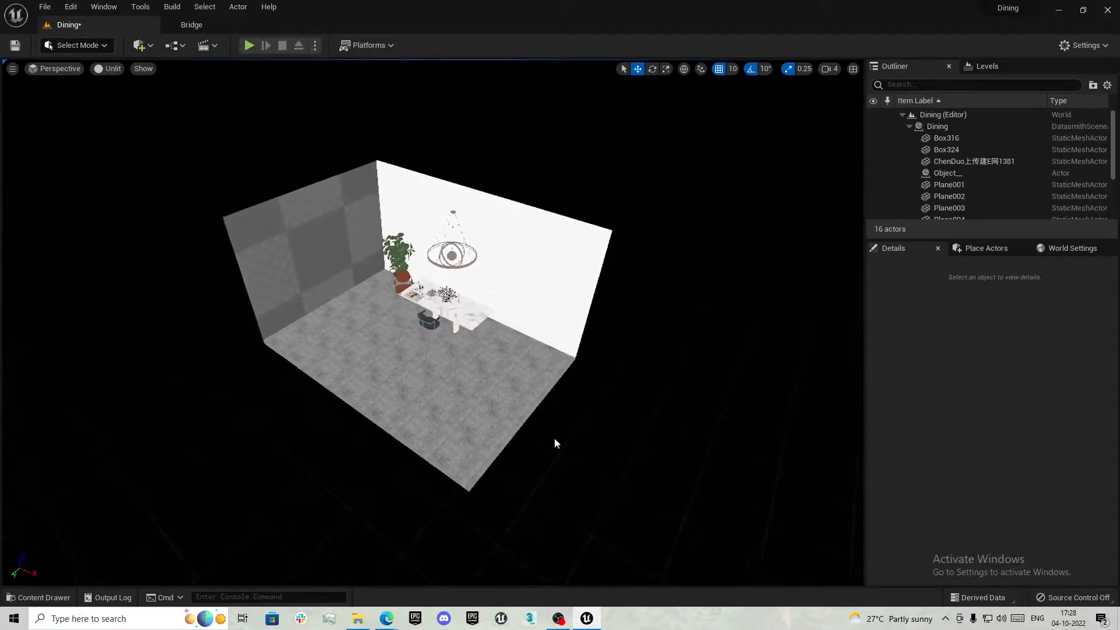
# Place an HDRI Backdrop in the level on the dining room's floor
pyautogui.click(986, 249)
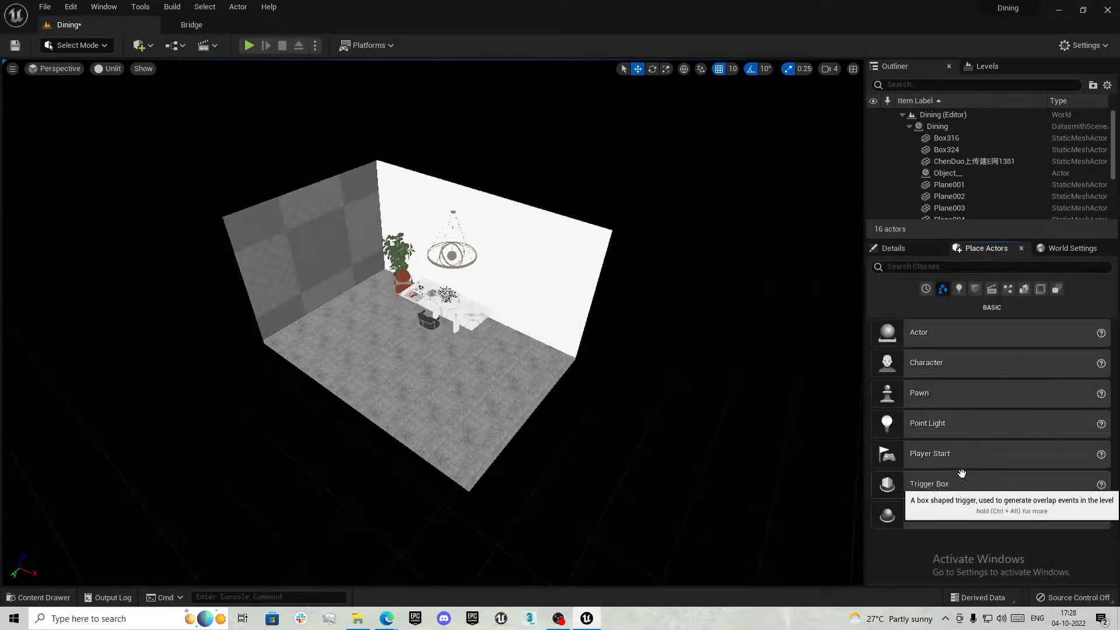
pyautogui.click(958, 289)
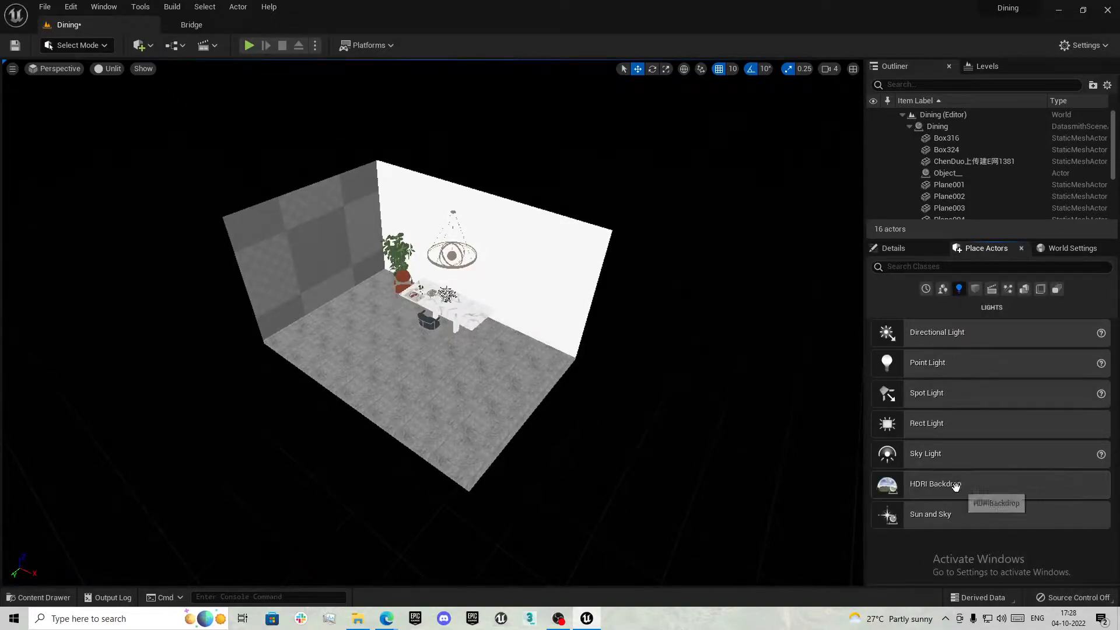
pyautogui.moveTo(418, 357); pyautogui.dragTo(414, 386)
pyautogui.moveTo(443, 353); pyautogui.dragTo(496, 284, button='right')
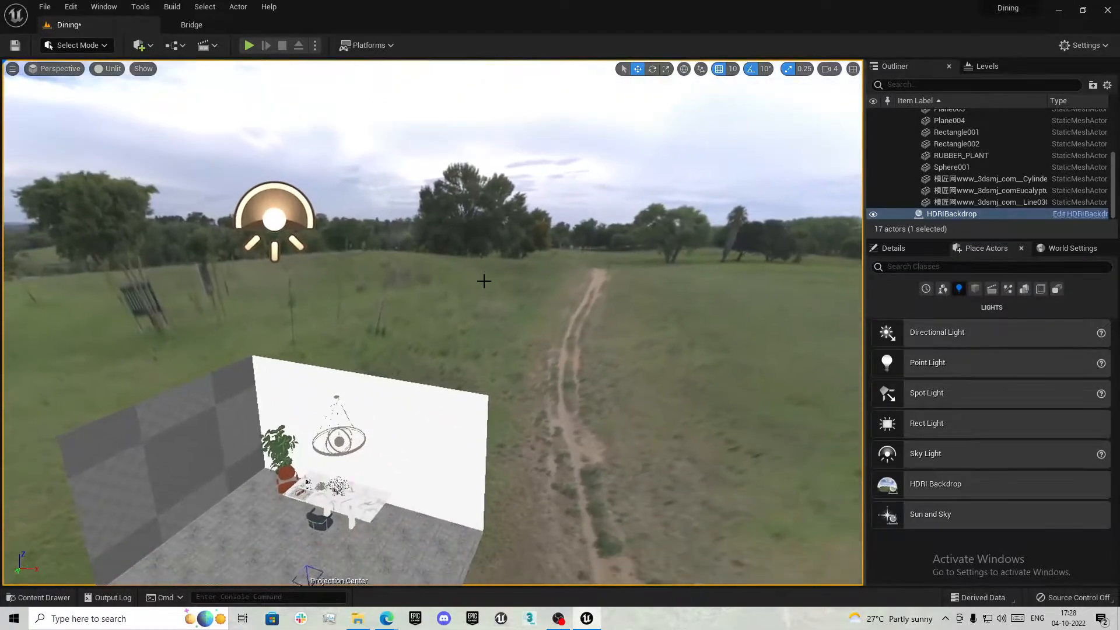
# Enable Use Camera Projection in the HDRI Backdrop's advanced settings
pyautogui.click(918, 250)
pyautogui.scroll(-2, 919, 495)
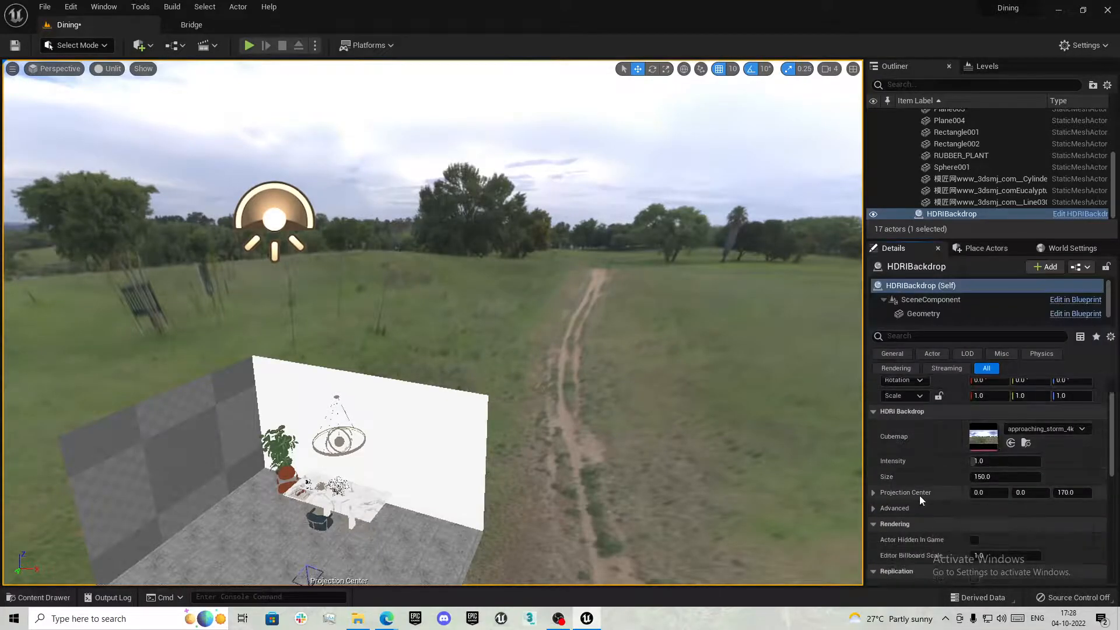
pyautogui.scroll(-2, 928, 491)
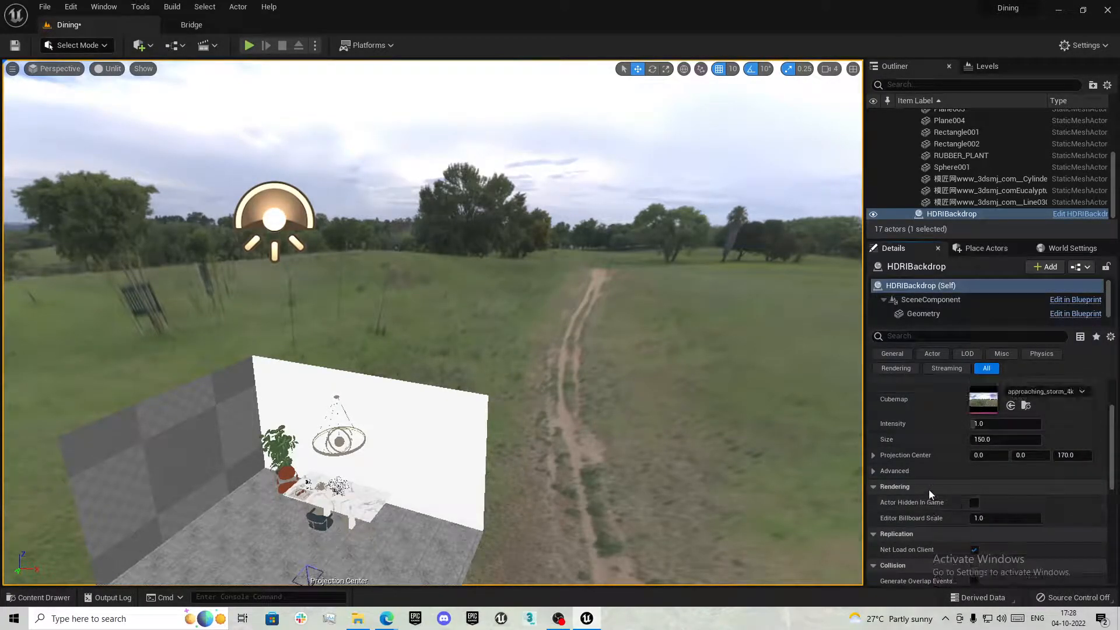
pyautogui.scroll(-1, 928, 488)
pyautogui.click(881, 454)
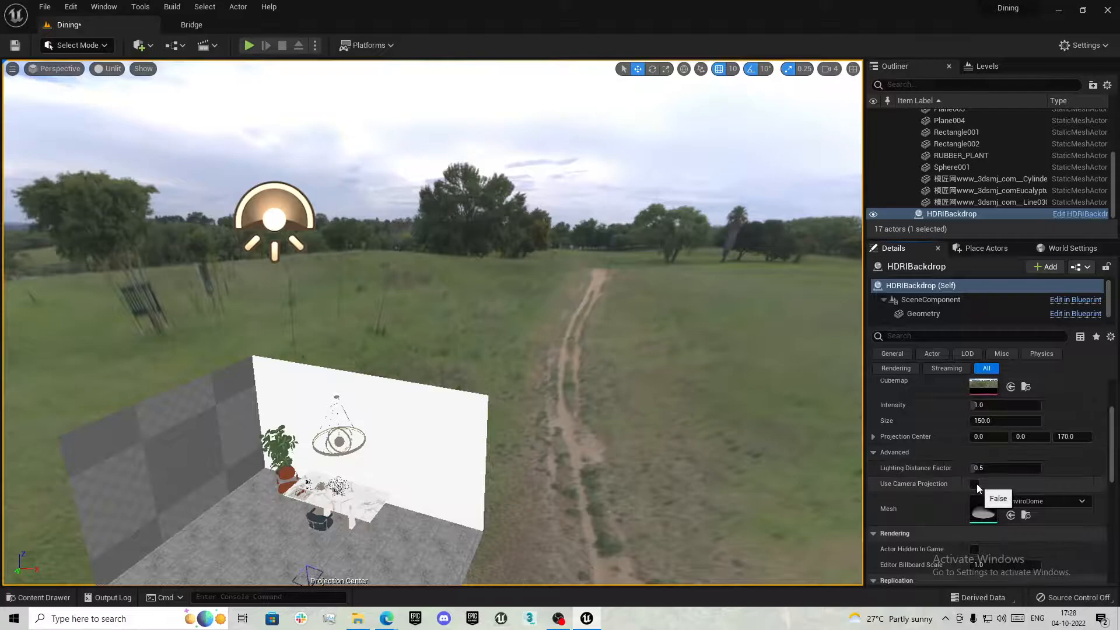
pyautogui.click(974, 484)
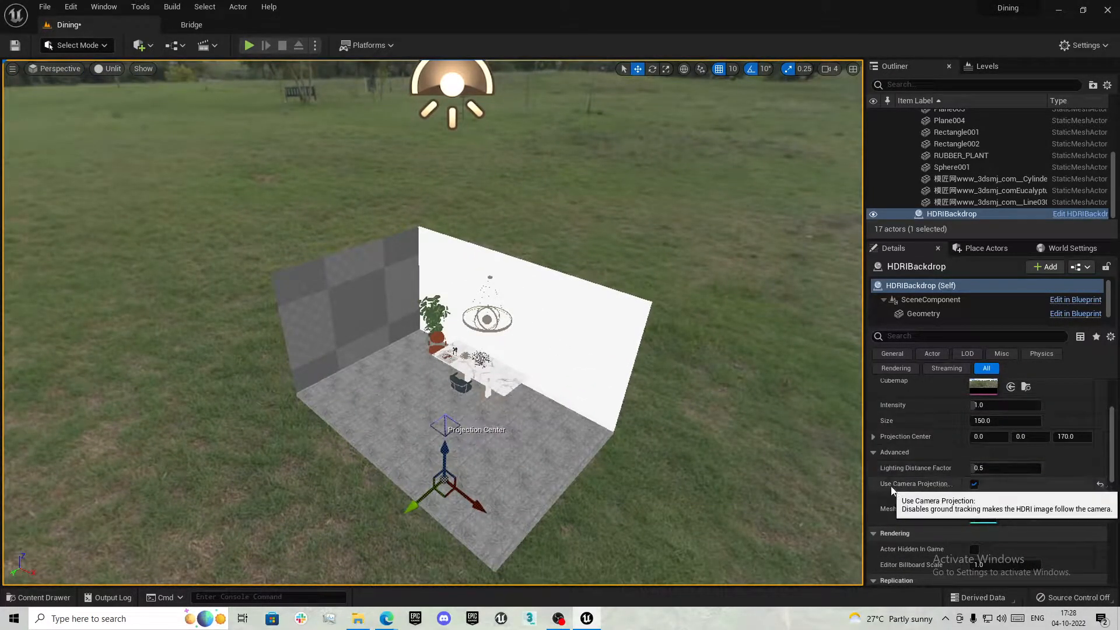
pyautogui.moveTo(688, 373); pyautogui.dragTo(688, 335, button='right')
pyautogui.moveTo(799, 390); pyautogui.dragTo(808, 451, button='right')
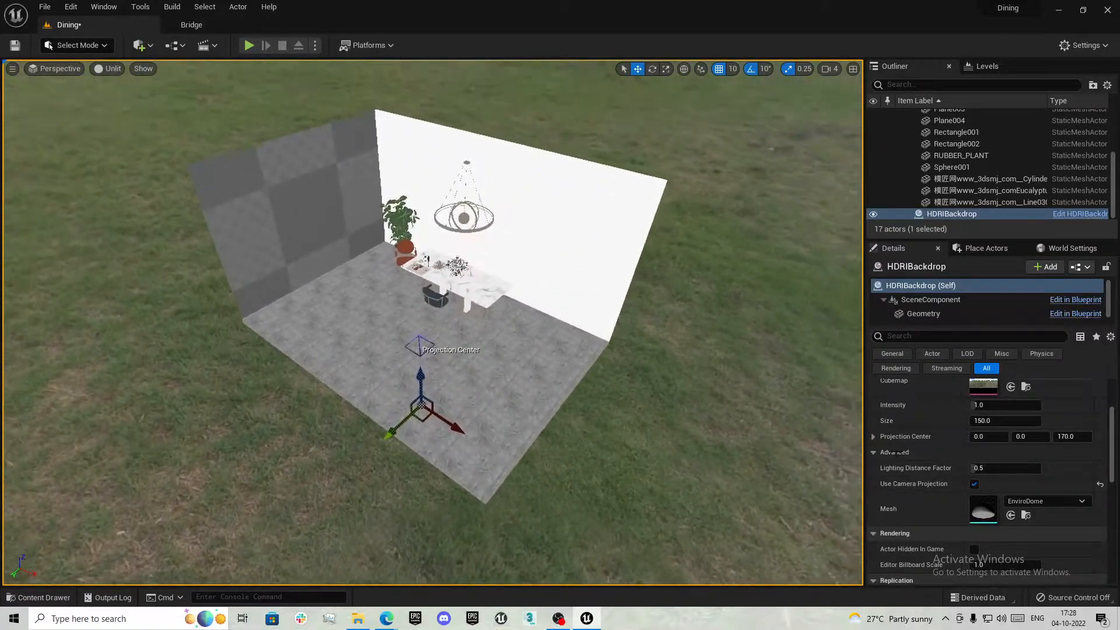
# Find the Post Process Volume actor and place it in the level beside the dining room
pyautogui.click(973, 254)
pyautogui.write('post')
pyautogui.moveTo(745, 420); pyautogui.dragTo(700, 411)
pyautogui.click(877, 266)
# Turn on Infinite Extent (Unbound) for the post process volume
pyautogui.click(892, 250)
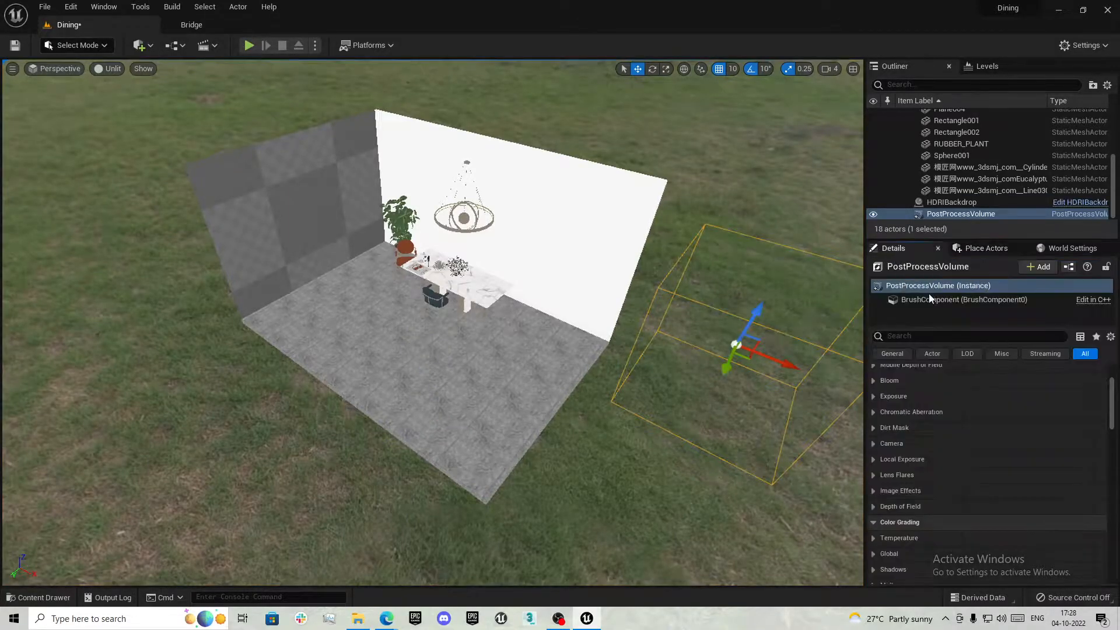
pyautogui.write('unb')
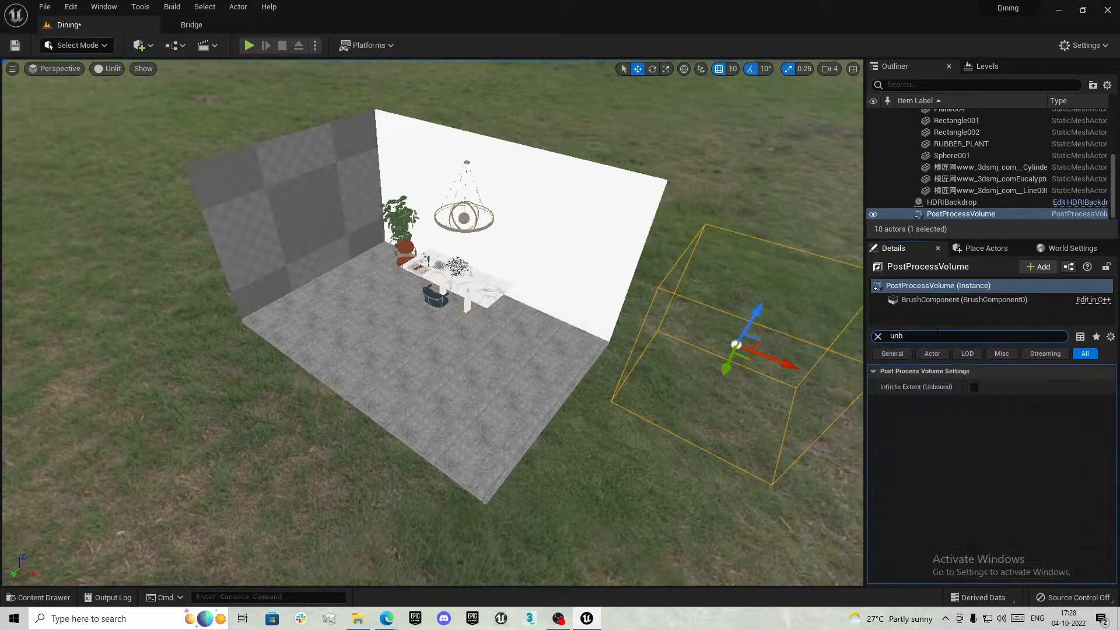
pyautogui.click(878, 336)
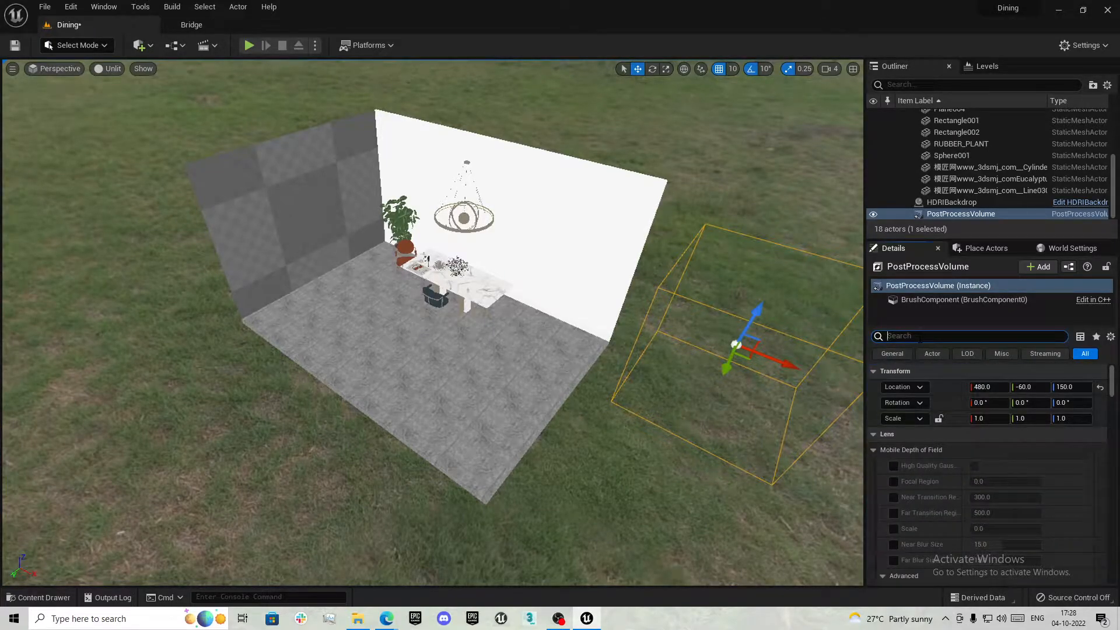
# Enable the volume's bloom Intensity override, and set its exposure to Manual metering with an Exposure Compensation of 9.5
pyautogui.scroll(-10, 925, 434)
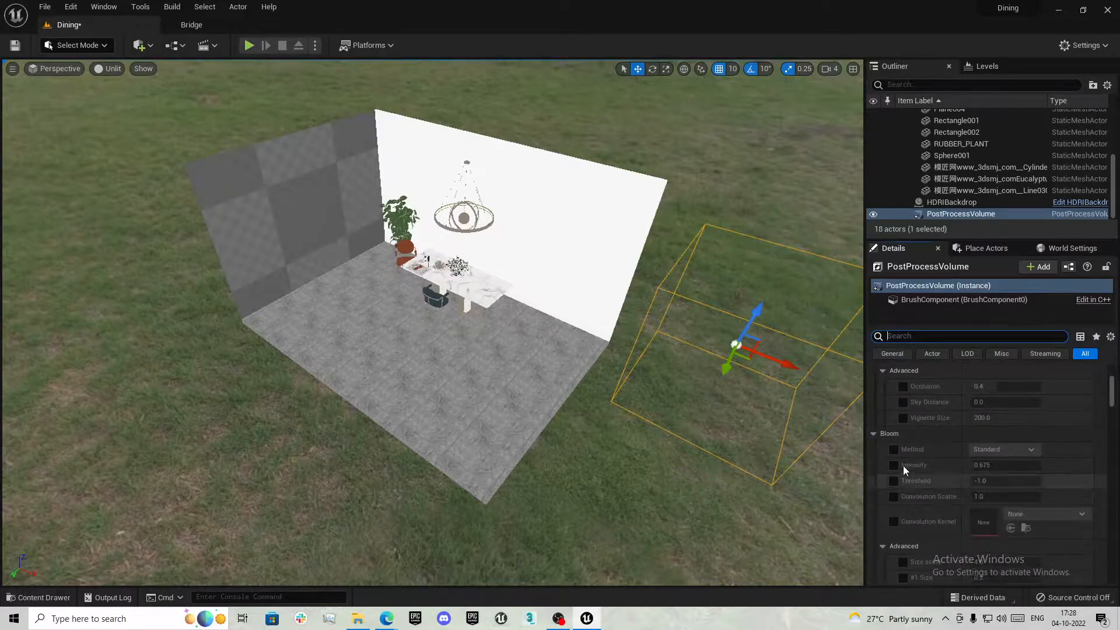
pyautogui.scroll(-7, 904, 472)
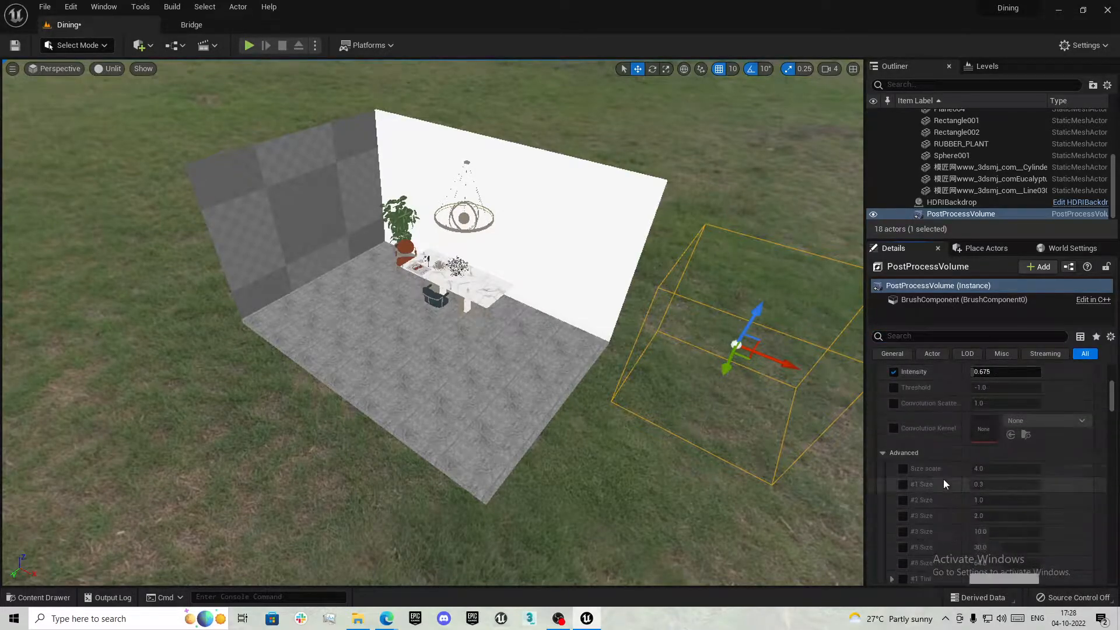
pyautogui.scroll(-5, 911, 490)
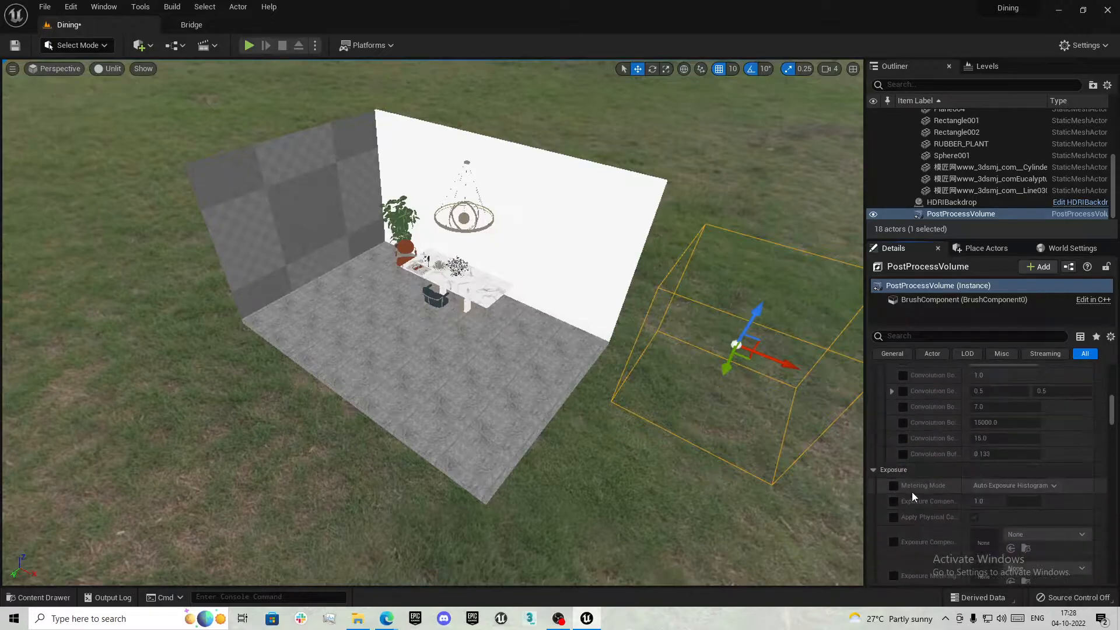
pyautogui.click(894, 486)
pyautogui.click(893, 501)
pyautogui.click(988, 485)
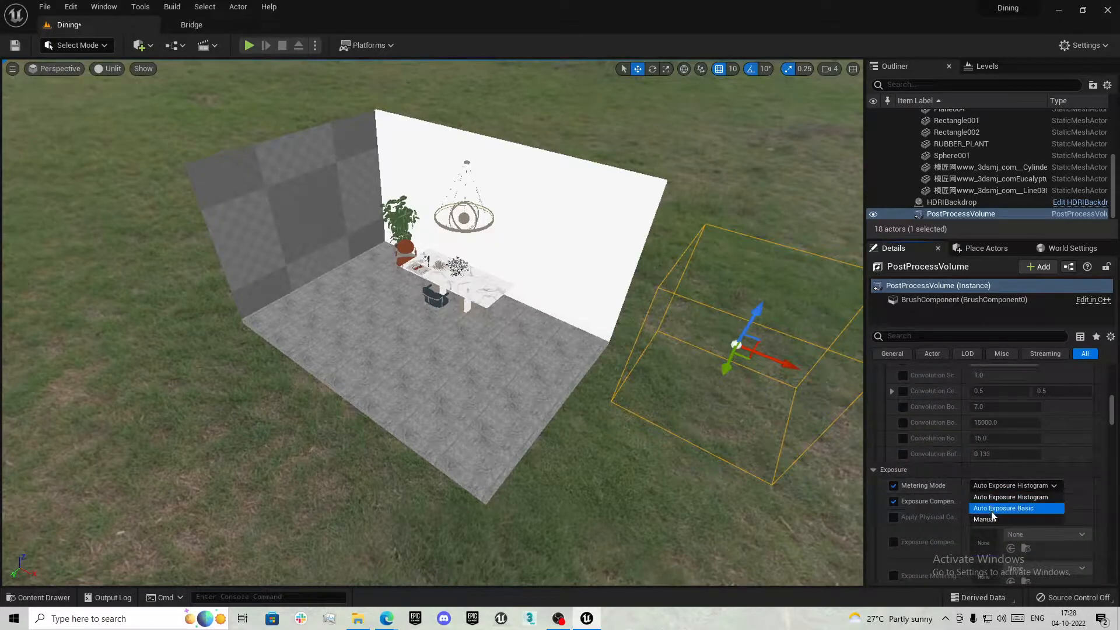
pyautogui.click(995, 519)
pyautogui.click(979, 501)
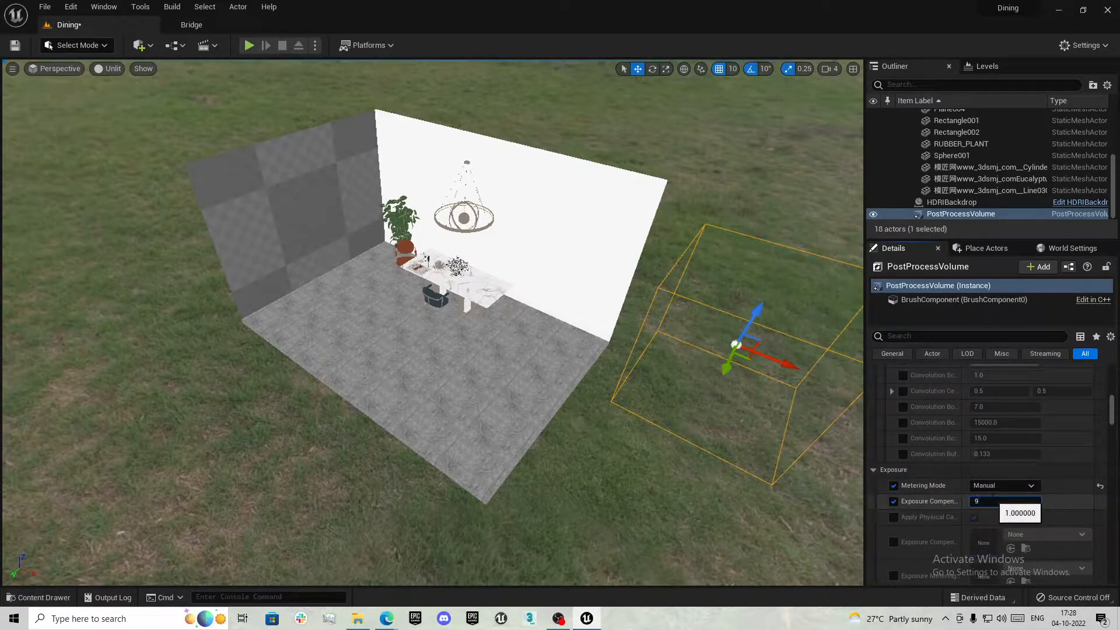
pyautogui.write('9.5')
pyautogui.press('Return')
# Switch the viewport back to the Lit view mode to check the room's lighting
pyautogui.click(117, 69)
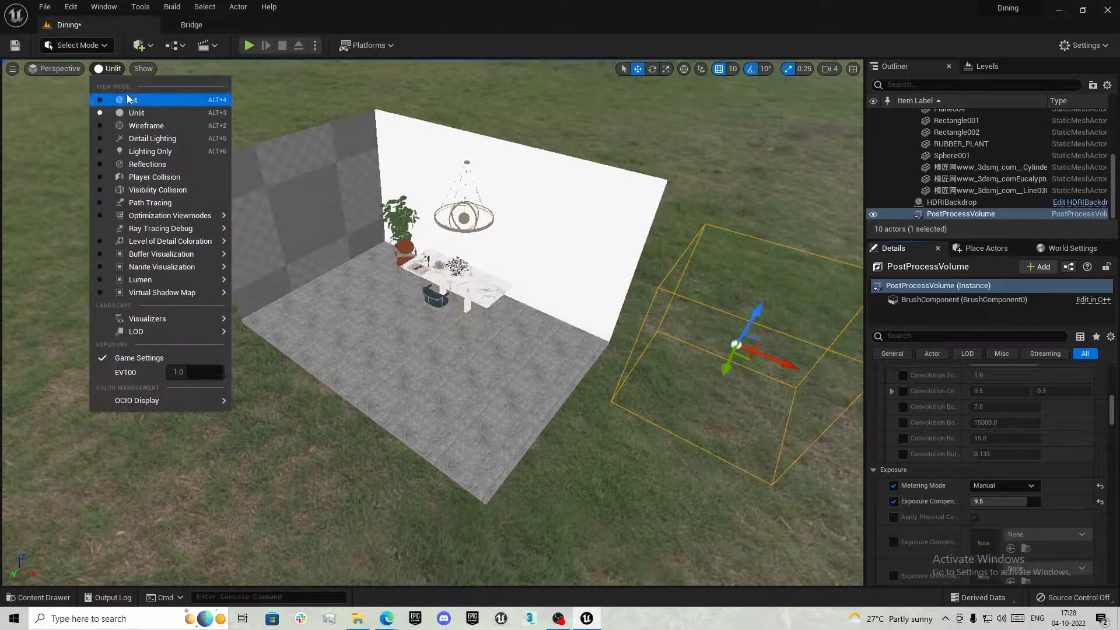
pyautogui.click(127, 93)
pyautogui.moveTo(350, 292)
pyautogui.mouseDown(button='right')
pyautogui.moveTo(373, 268)
pyautogui.moveTo(362, 303)
pyautogui.mouseUp(button='right')
pyautogui.moveTo(627, 428)
pyautogui.mouseDown(button='right')
pyautogui.moveTo(604, 409)
pyautogui.moveTo(618, 435)
pyautogui.moveTo(627, 427)
pyautogui.mouseUp(button='right')
# Add a Plane shape to the level and place it on the dining room's floor area
pyautogui.click(987, 249)
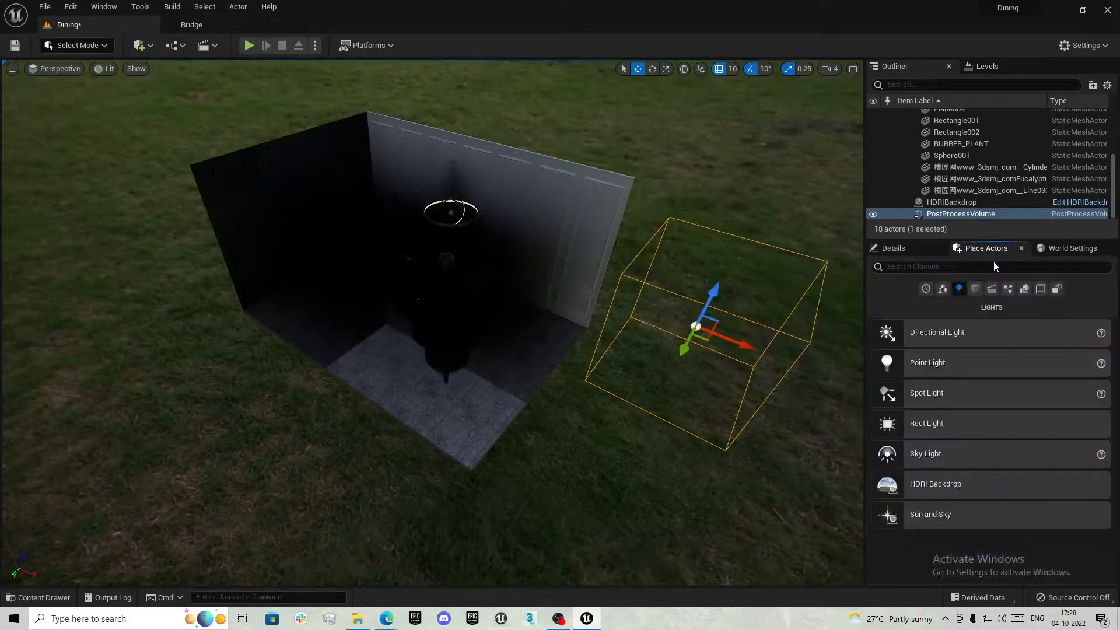
pyautogui.click(975, 290)
pyautogui.moveTo(951, 457); pyautogui.dragTo(411, 334)
pyautogui.click(907, 248)
pyautogui.scroll(-10, 973, 446)
pyautogui.moveTo(581, 461)
pyautogui.mouseDown(button='right')
pyautogui.moveTo(694, 356)
pyautogui.moveTo(548, 449)
pyautogui.moveTo(575, 455)
pyautogui.moveTo(557, 454)
pyautogui.moveTo(574, 478)
pyautogui.moveTo(610, 388)
pyautogui.moveTo(577, 469)
pyautogui.mouseUp(button='right')
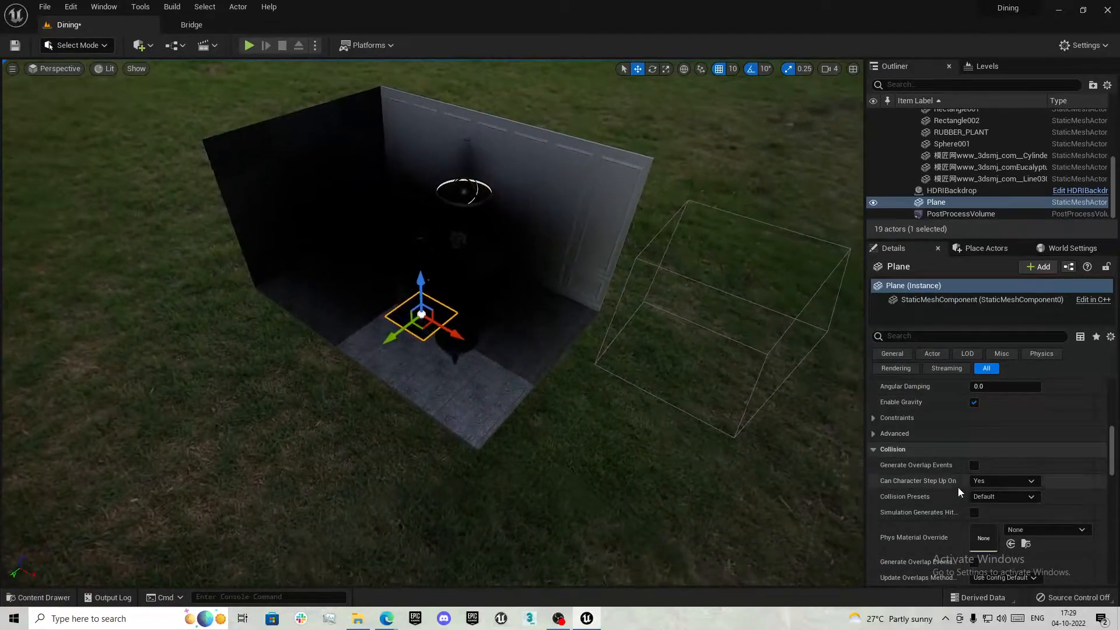
# Scale the new ground plane to 100 in both X and Y
pyautogui.scroll(10, 927, 474)
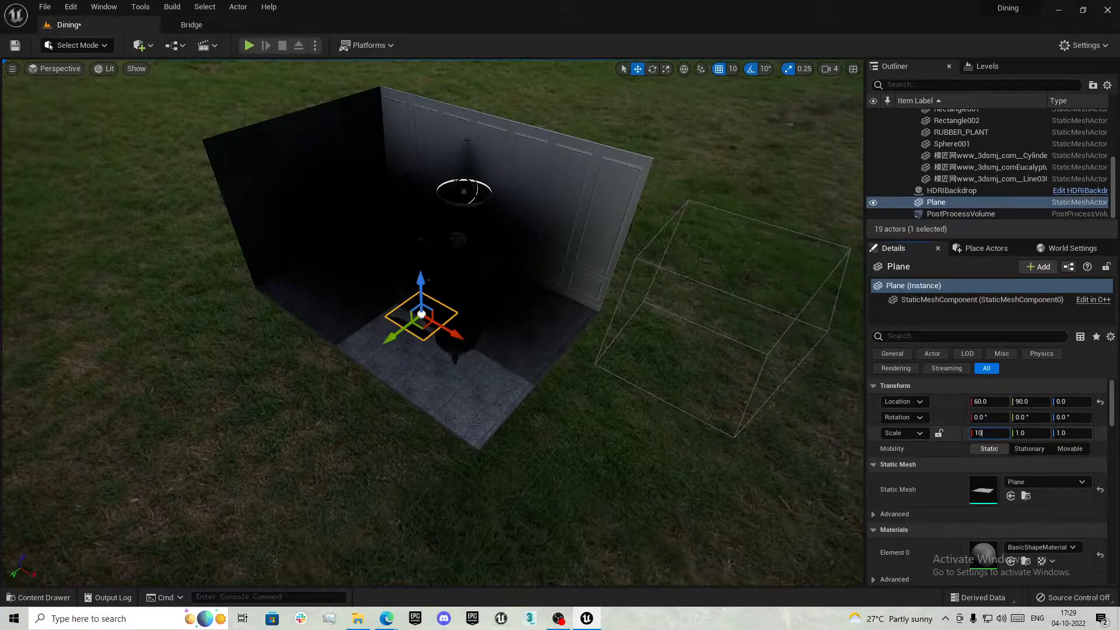
pyautogui.write('0')
pyautogui.press('Tab')
pyautogui.write('100')
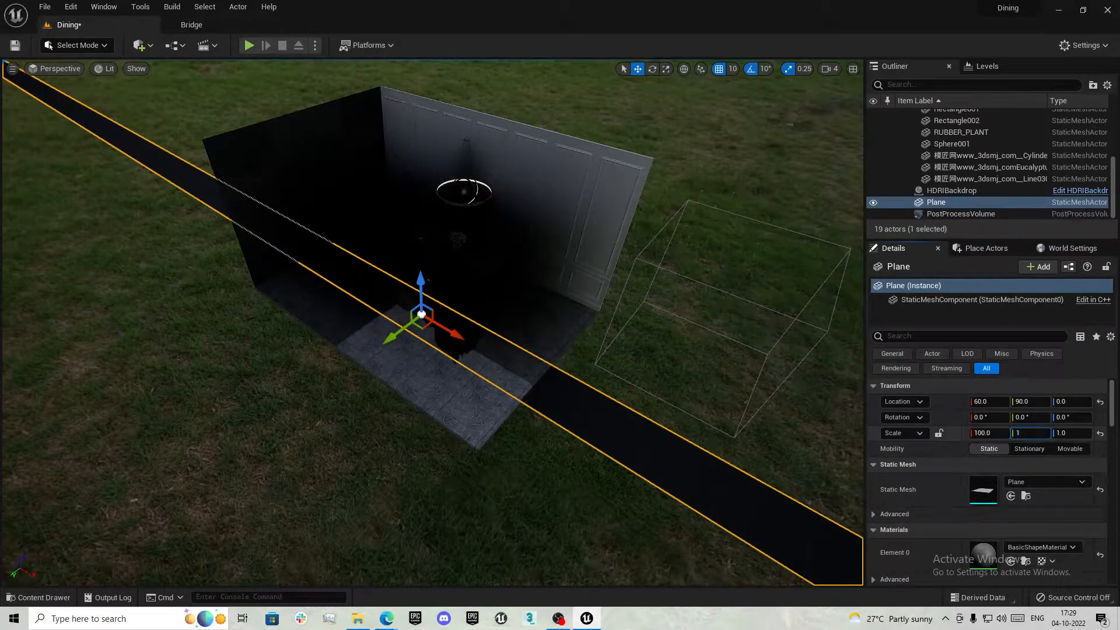
pyautogui.press('Return')
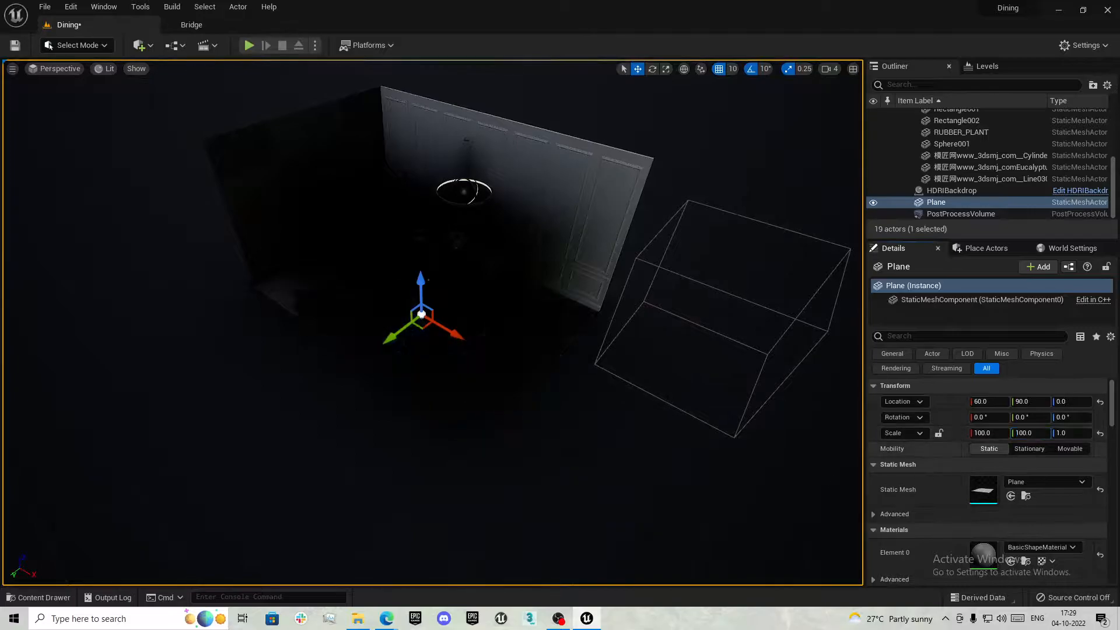
# Lower the ground plane to a Z location of -20, just beneath the room's floor
pyautogui.moveTo(741, 467); pyautogui.dragTo(741, 411, button='right')
pyautogui.moveTo(424, 420); pyautogui.dragTo(425, 429)
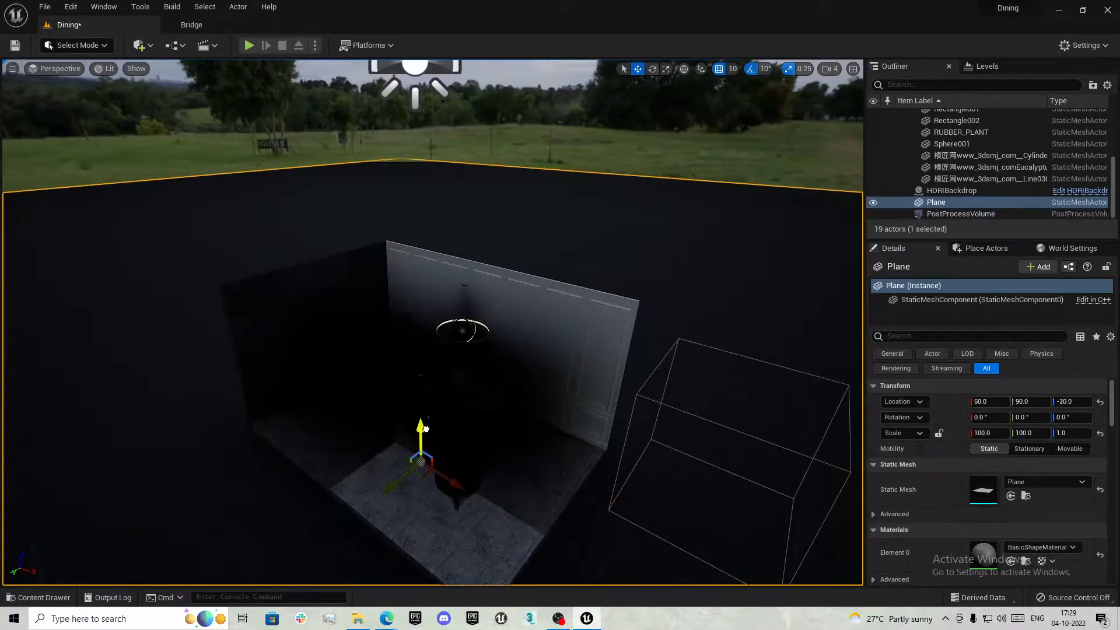
pyautogui.moveTo(425, 428); pyautogui.dragTo(376, 449, button='right')
pyautogui.press('Escape')
# Save the Dining level with the ground plane in place
pyautogui.scroll(5, 427, 466)
pyautogui.press('s')
pyautogui.press('w')
pyautogui.press('s')
pyautogui.press('s')
pyautogui.moveTo(610, 417); pyautogui.dragTo(741, 409, button='right')
pyautogui.hotkey('ctrl', 's')
pyautogui.press('a')
pyautogui.press('d')
pyautogui.press('a')
pyautogui.moveTo(586, 383); pyautogui.dragTo(606, 382, button='right')
# Select the four planes that enclose the room, Plane001 through Plane004
pyautogui.click(479, 333)
pyautogui.moveTo(478, 333); pyautogui.dragTo(729, 315, button='right')
pyautogui.press('a')
pyautogui.keyDown('ctrl'); pyautogui.click(297, 263); pyautogui.keyUp('ctrl')
pyautogui.moveTo(357, 311); pyautogui.dragTo(357, 233, button='right')
pyautogui.keyDown('ctrl'); pyautogui.click(357, 311); pyautogui.keyUp('ctrl')
pyautogui.press('q')
pyautogui.keyDown('ctrl'); pyautogui.click(357, 291); pyautogui.keyUp('ctrl')
pyautogui.moveTo(357, 292); pyautogui.dragTo(461, 353, button='right')
pyautogui.press('s')
# Save all modified project content, including the imported Datasmith assets
pyautogui.hotkey('ctrl', 'space')
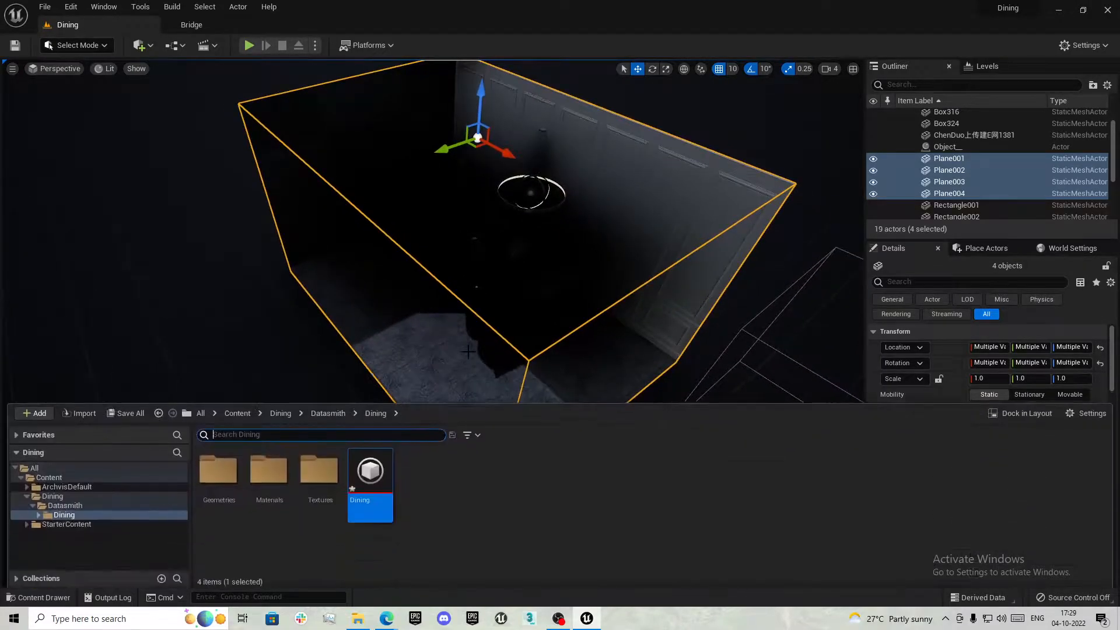
pyautogui.click(502, 547)
pyautogui.click(125, 412)
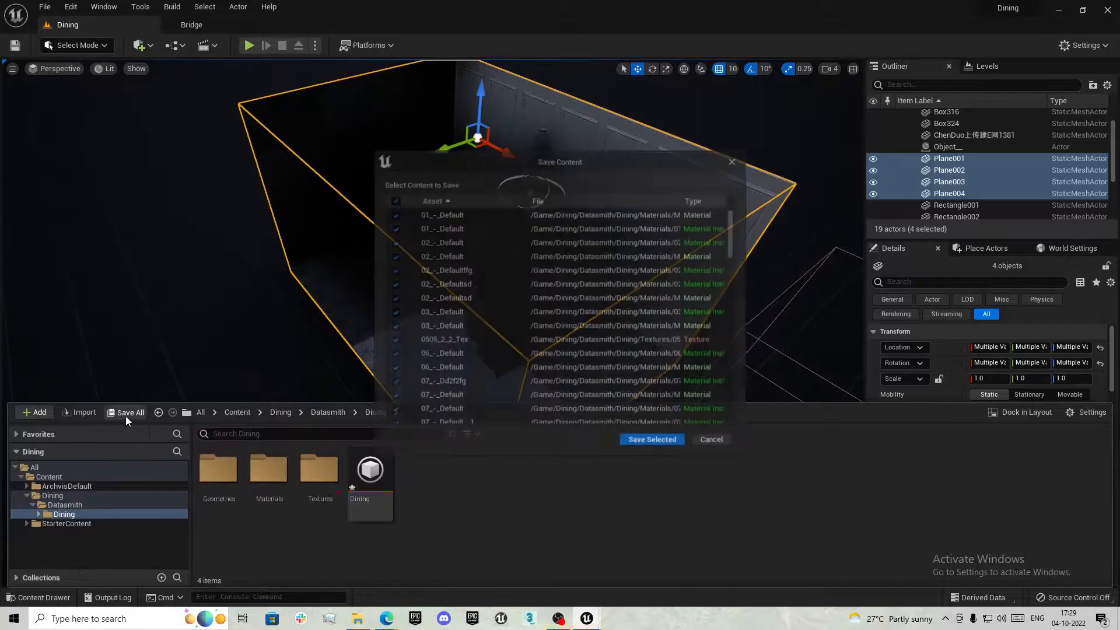
pyautogui.click(659, 446)
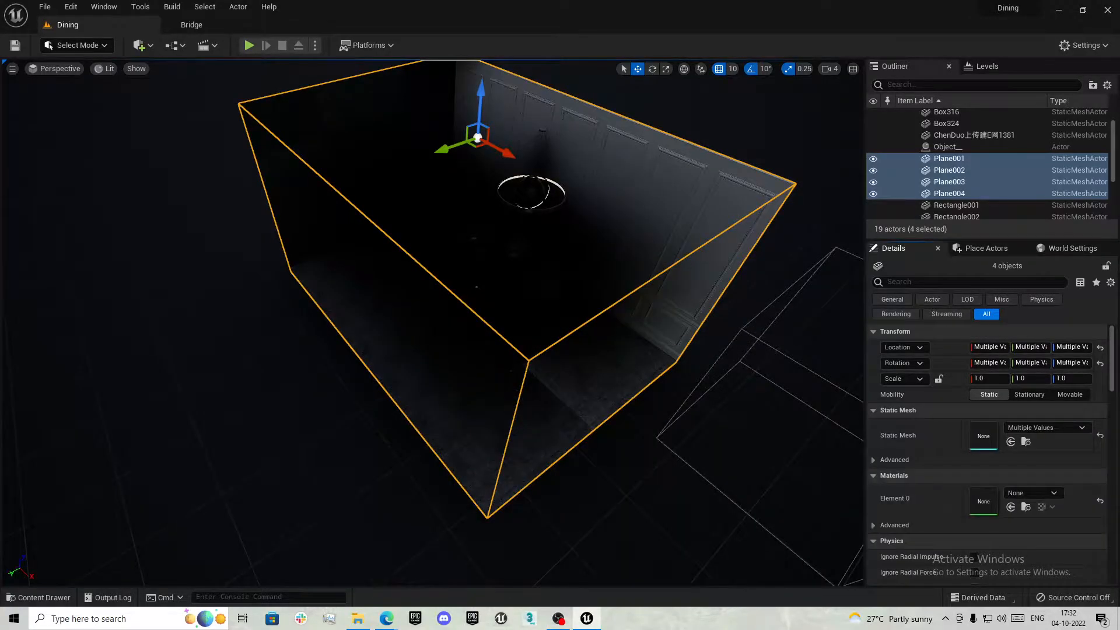
# Place a Spot Light inside the room, beside the chandelier
pyautogui.moveTo(433, 323); pyautogui.dragTo(490, 321, button='right')
pyautogui.moveTo(432, 322); pyautogui.dragTo(601, 284, button='right')
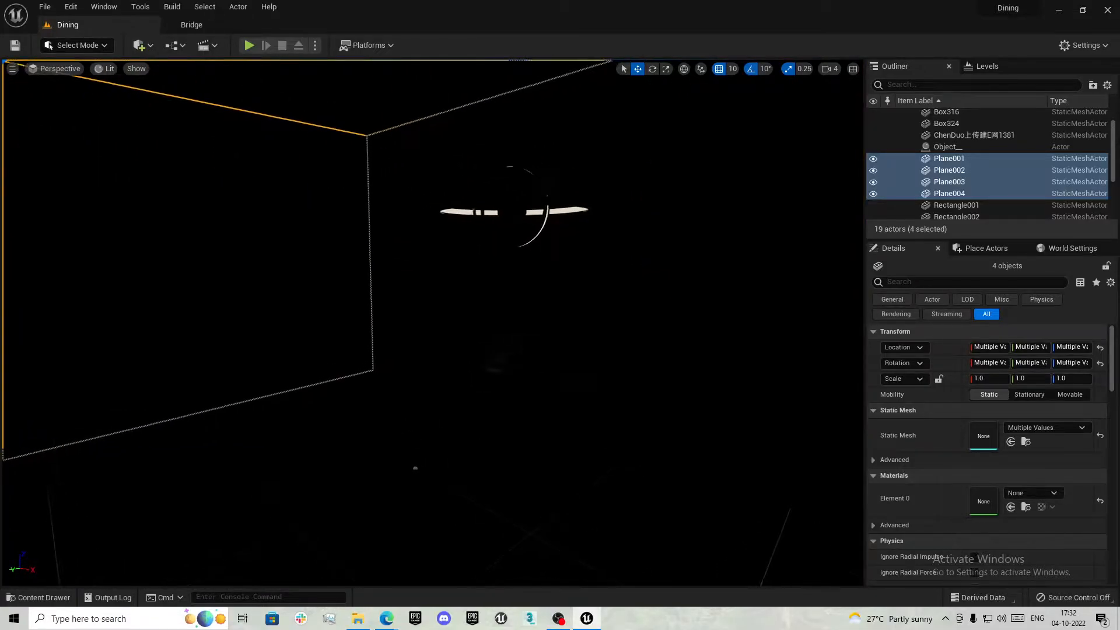
pyautogui.click(979, 248)
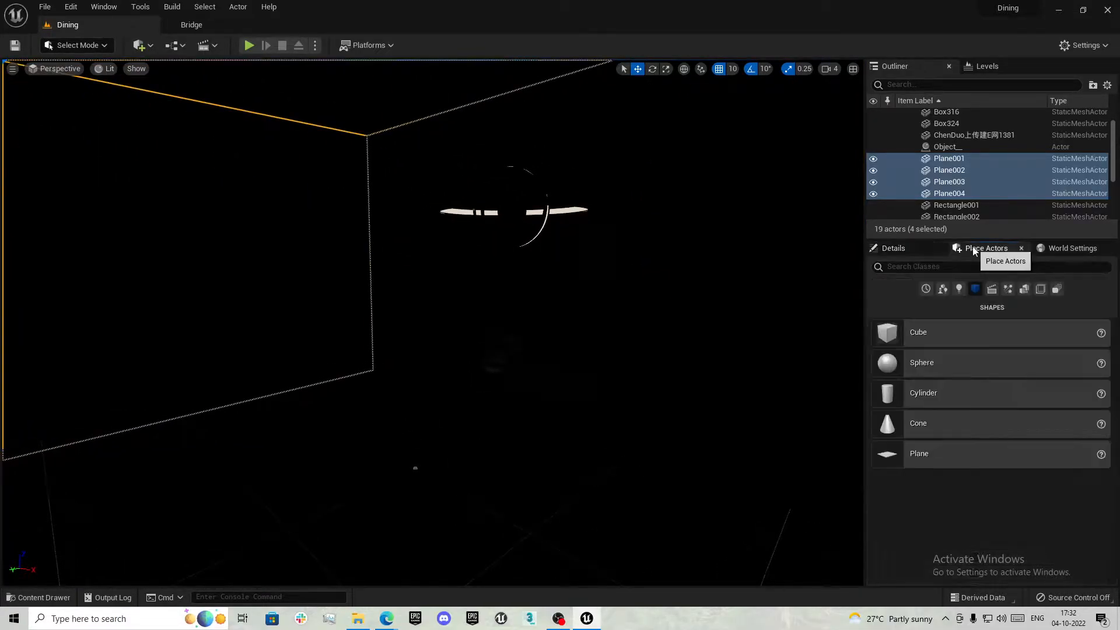
pyautogui.click(960, 288)
pyautogui.moveTo(952, 395); pyautogui.dragTo(366, 215)
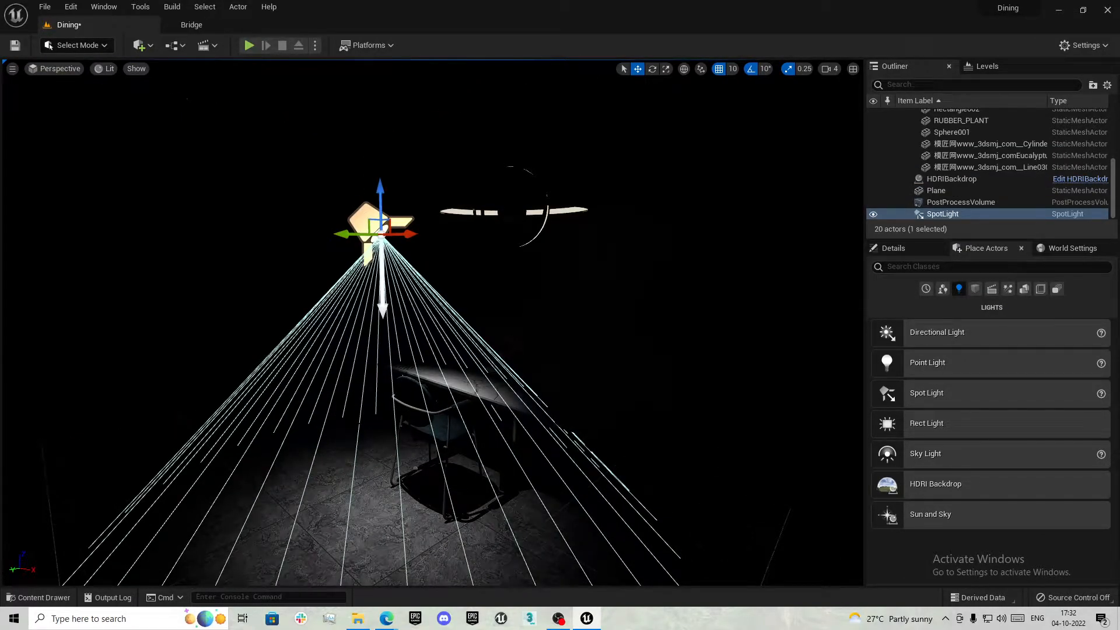
# In the Front view, raise the spot light to just below the room's ceiling
pyautogui.hotkey('alt', 'h')
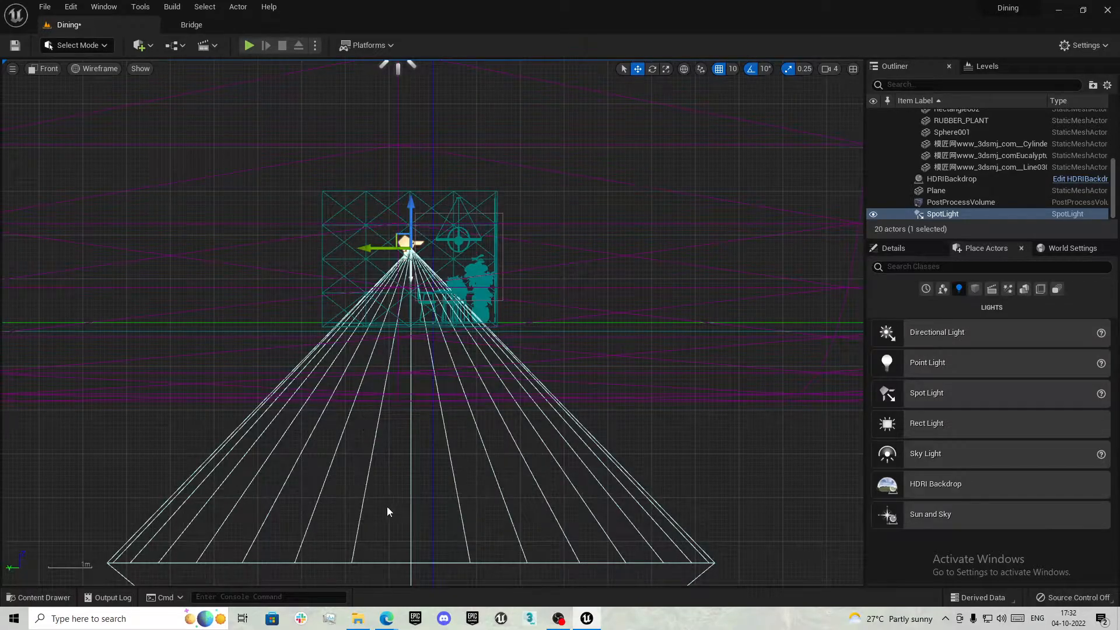
pyautogui.scroll(3, 449, 193)
pyautogui.moveTo(390, 250); pyautogui.dragTo(412, 186)
pyautogui.scroll(2, 414, 213)
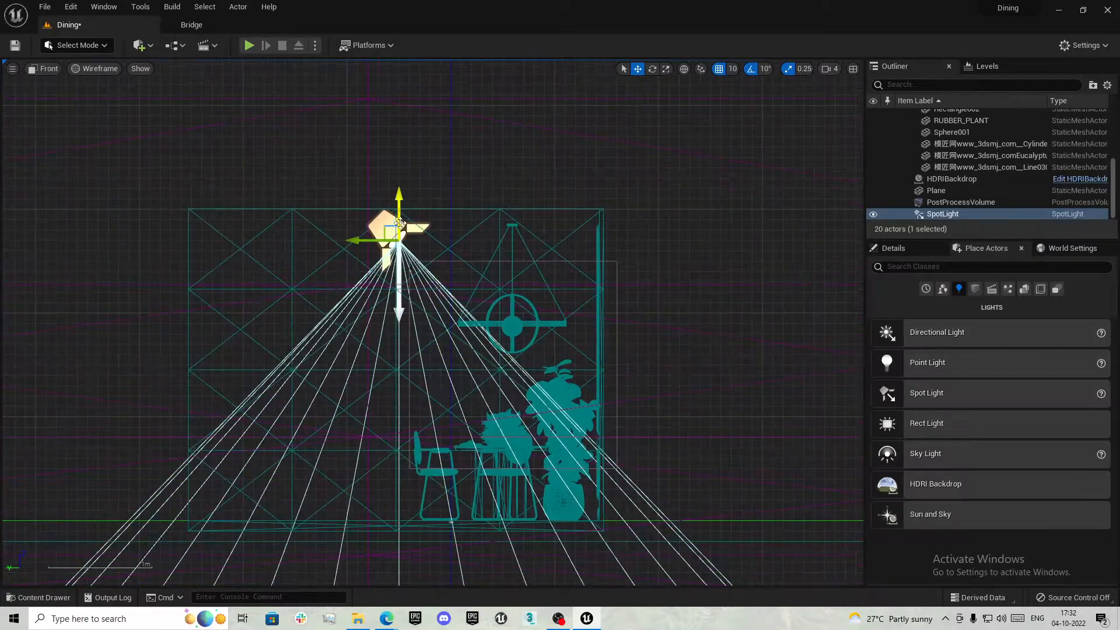
pyautogui.click(47, 69)
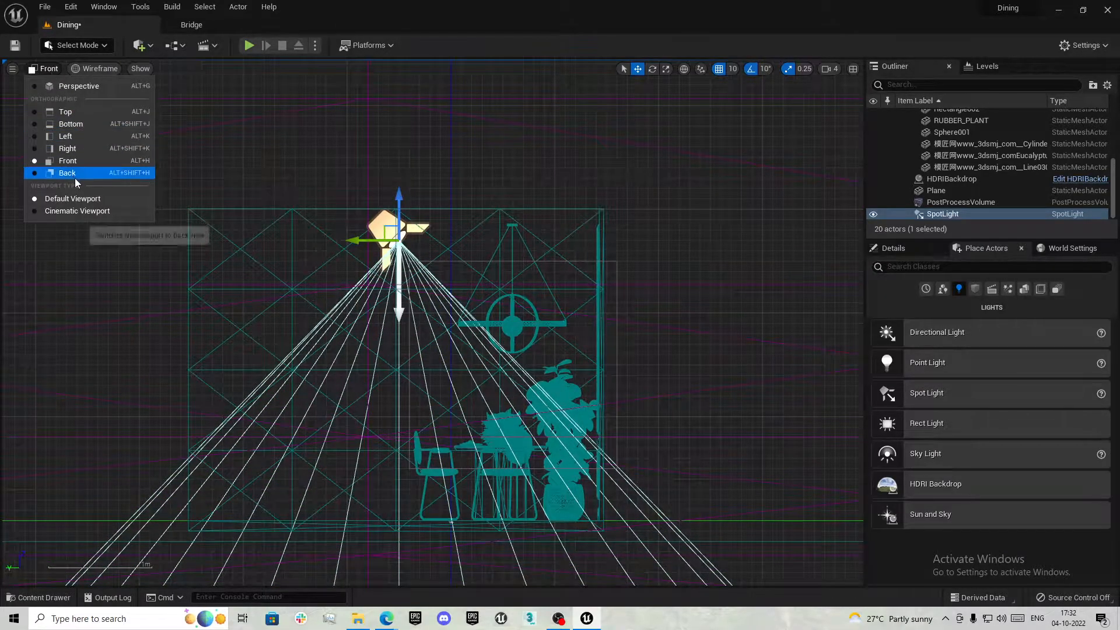
pyautogui.click(43, 68)
# Duplicate the spot light across the room's depth and shift both lights together slightly towards the panelled wall
pyautogui.moveTo(390, 219); pyautogui.dragTo(444, 231)
pyautogui.keyDown('ctrl'); pyautogui.click(275, 232); pyautogui.keyUp('ctrl')
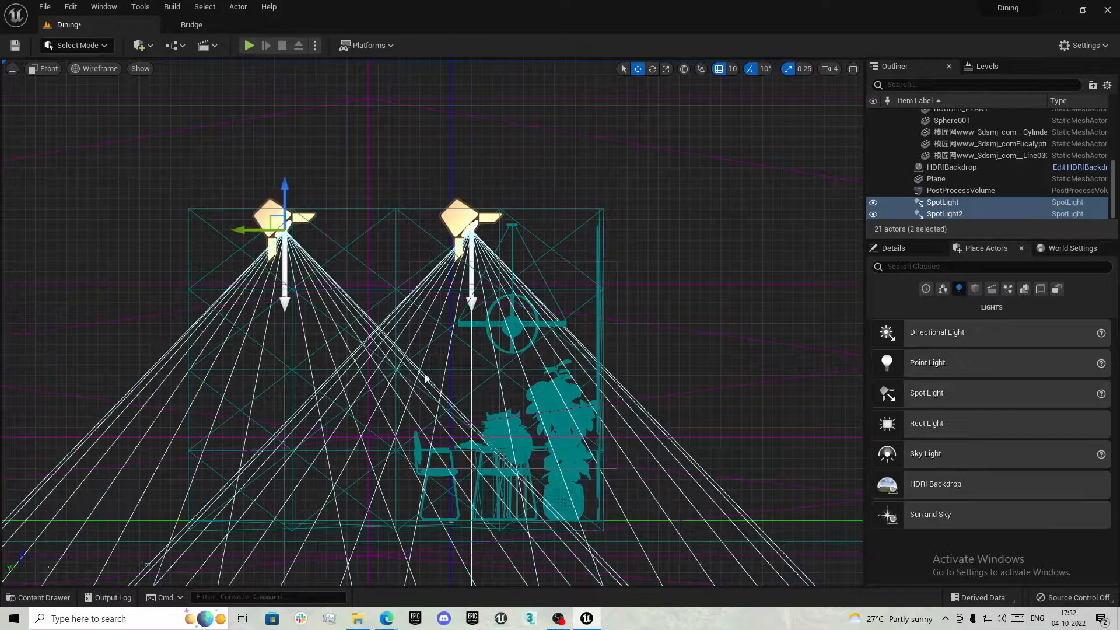
pyautogui.moveTo(239, 232); pyautogui.dragTo(259, 234)
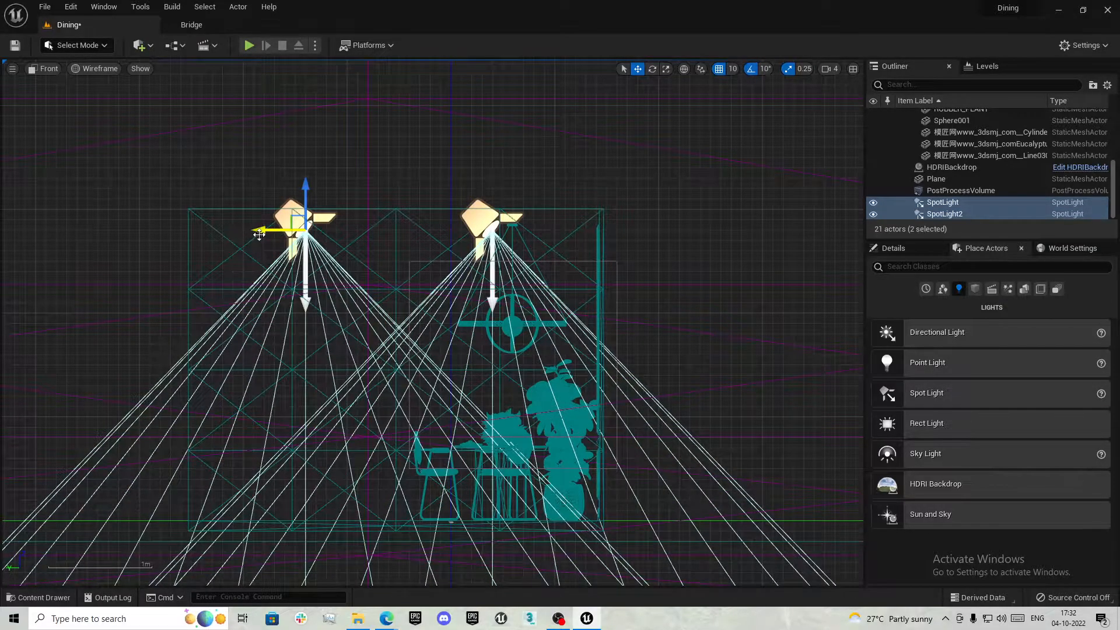
# In the Top view, move both spot lights to the plant end of the room and adjust their spacing
pyautogui.hotkey('alt', 'j')
pyautogui.scroll(-1, 507, 448)
pyautogui.moveTo(476, 423); pyautogui.dragTo(312, 439)
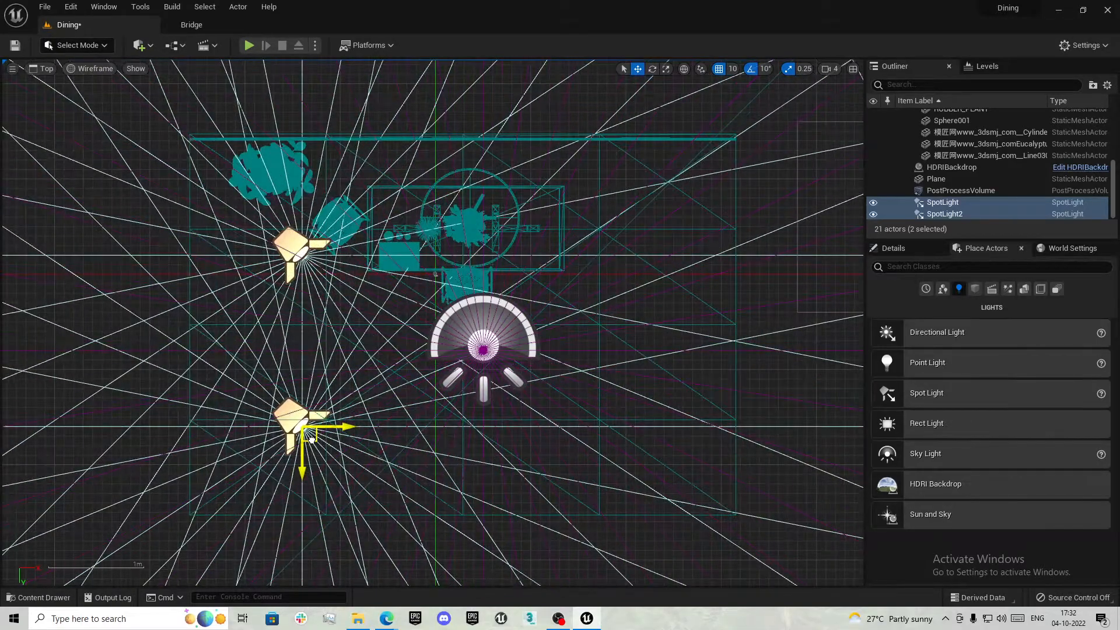
pyautogui.click(292, 234)
pyautogui.moveTo(298, 296); pyautogui.dragTo(297, 276)
pyautogui.keyDown('ctrl'); pyautogui.click(295, 421); pyautogui.keyUp('ctrl')
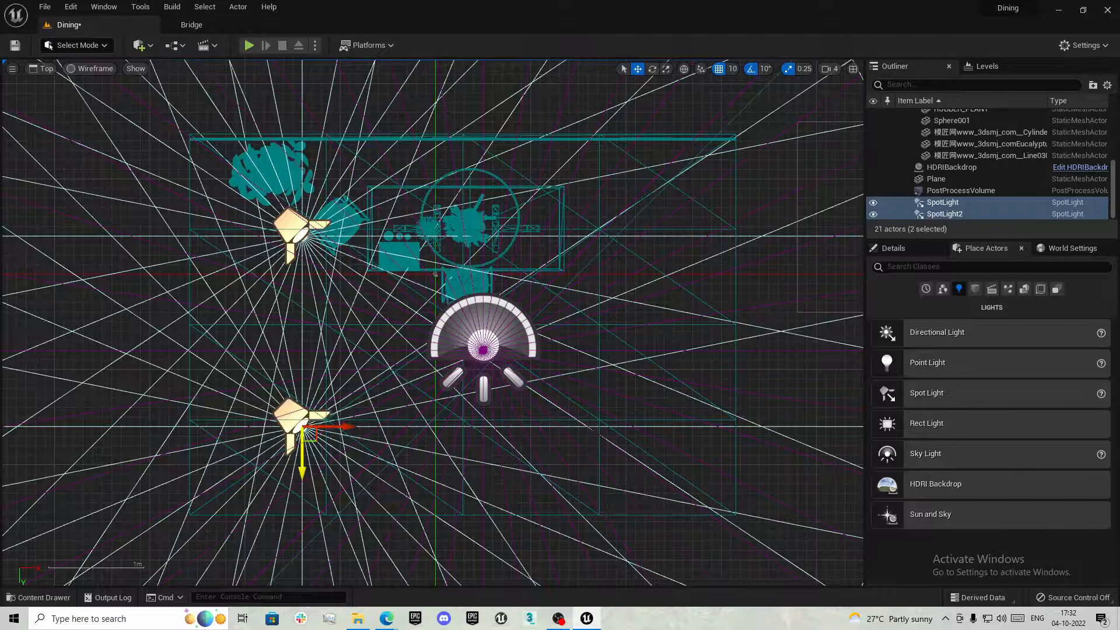
pyautogui.moveTo(302, 464); pyautogui.dragTo(302, 474)
# Duplicate the spot light pair twice along the room's length, and centre the middle pair between the outer ones
pyautogui.keyDown('alt'); pyautogui.moveTo(340, 438); pyautogui.dragTo(483, 439); pyautogui.keyUp('alt')
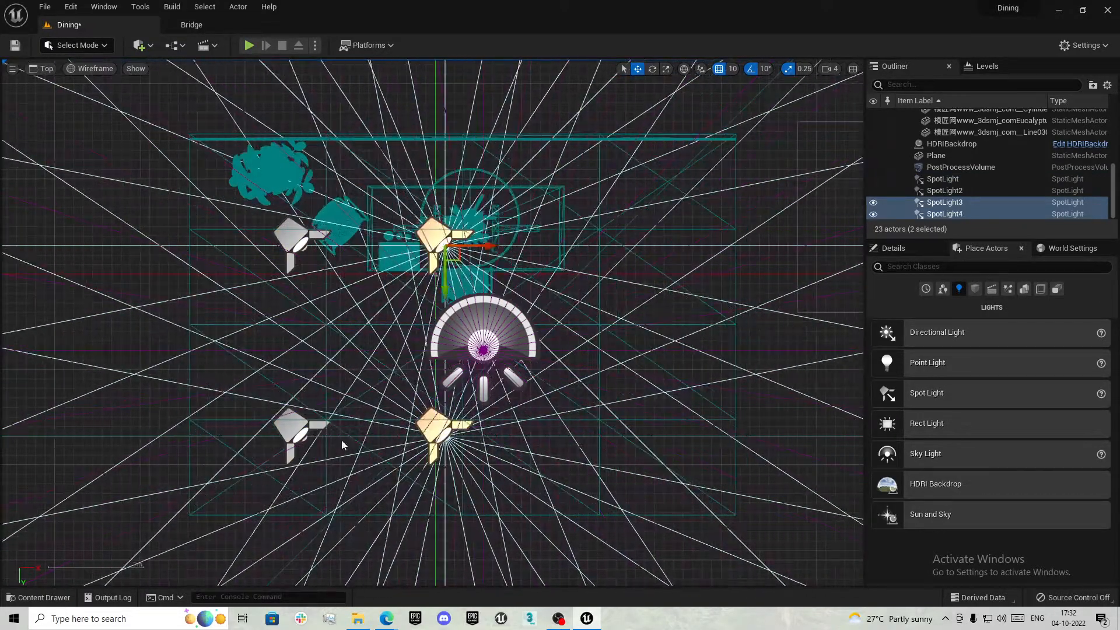
pyautogui.keyDown('alt'); pyautogui.moveTo(491, 248); pyautogui.dragTo(596, 258); pyautogui.keyUp('alt')
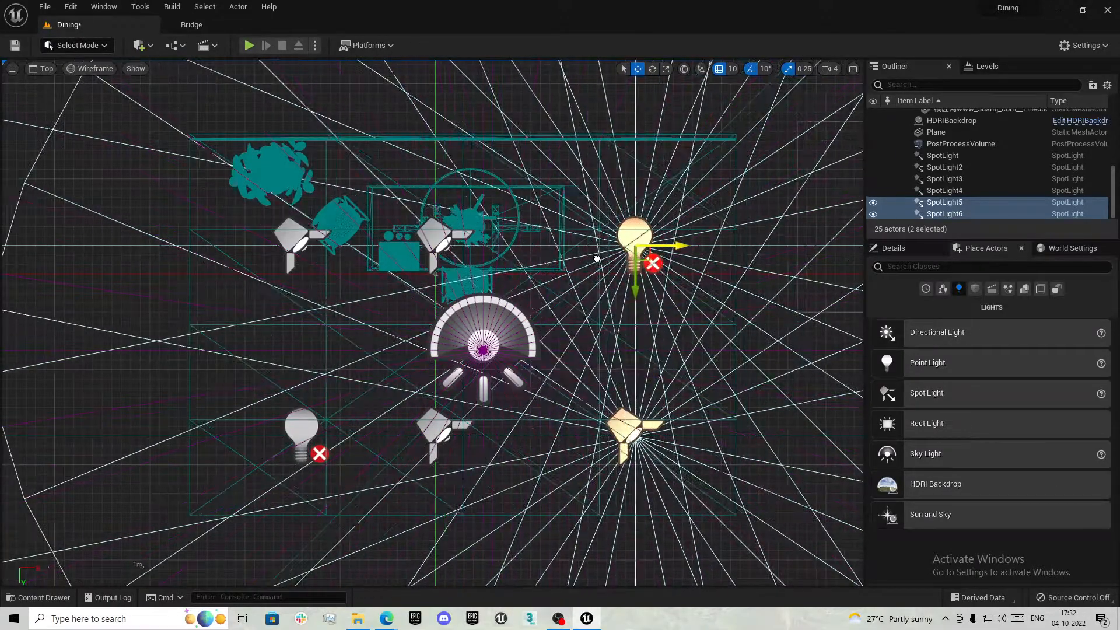
pyautogui.click(435, 255)
pyautogui.keyDown('ctrl'); pyautogui.click(435, 430); pyautogui.keyUp('ctrl')
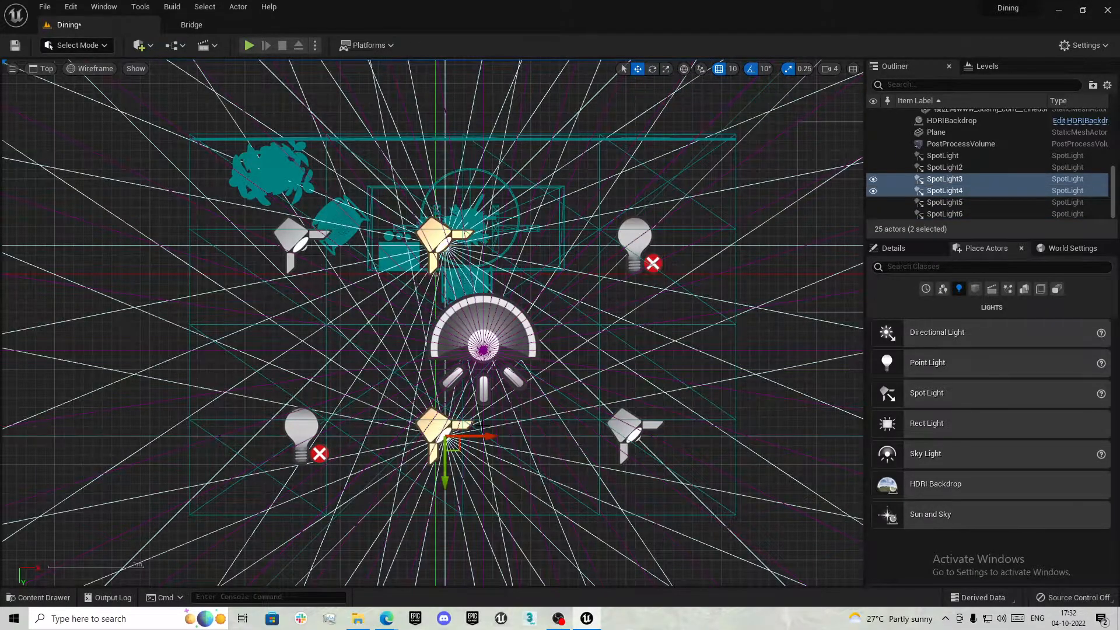
pyautogui.moveTo(488, 439); pyautogui.dragTo(526, 436)
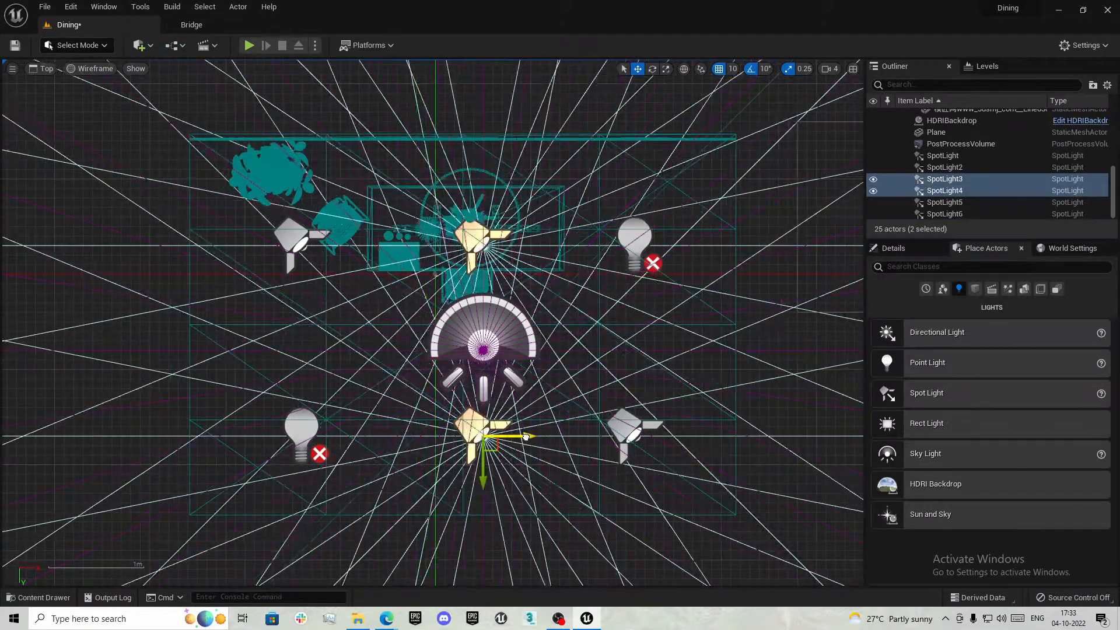
# Select all six spot lights and set their Mobility to Movable
pyautogui.keyDown('ctrl'); pyautogui.click(636, 431); pyautogui.keyUp('ctrl')
pyautogui.keyDown('ctrl'); pyautogui.click(638, 238); pyautogui.keyUp('ctrl')
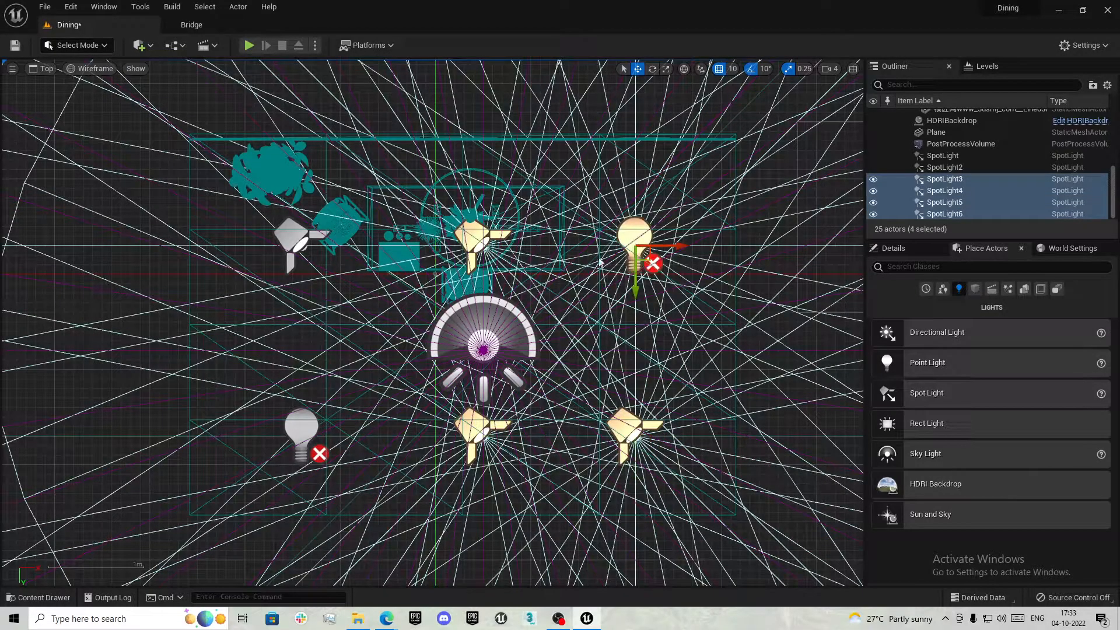
pyautogui.keyDown('ctrl'); pyautogui.click(301, 241); pyautogui.keyUp('ctrl')
pyautogui.keyDown('ctrl'); pyautogui.click(297, 427); pyautogui.keyUp('ctrl')
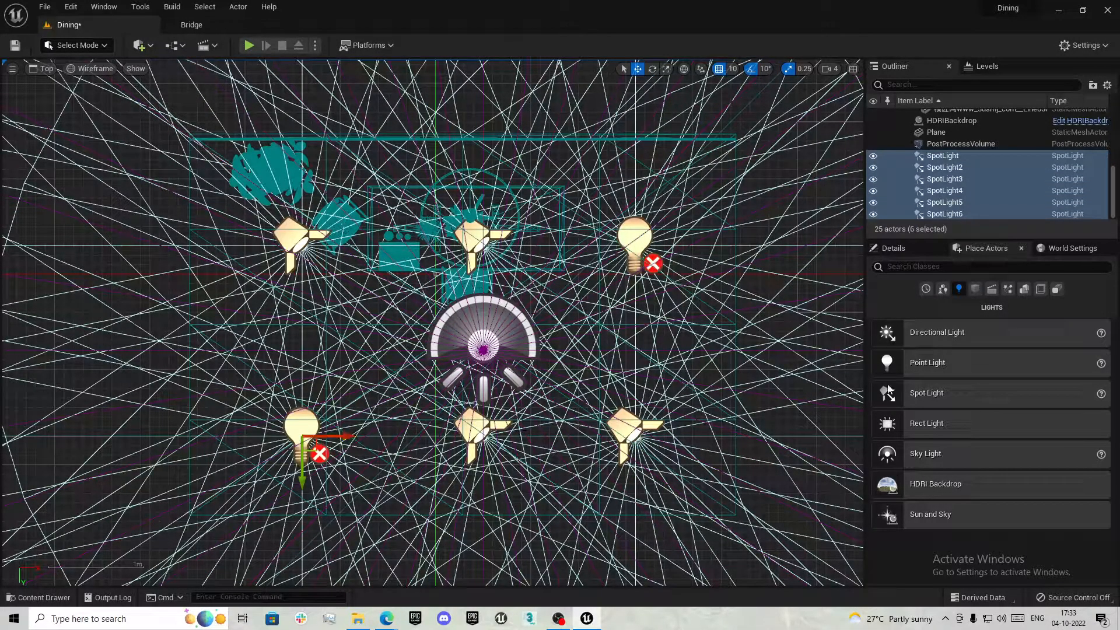
pyautogui.click(891, 248)
pyautogui.click(1070, 394)
pyautogui.scroll(-3, 432, 323)
pyautogui.scroll(3, 432, 322)
pyautogui.moveTo(172, 420); pyautogui.dragTo(159, 425)
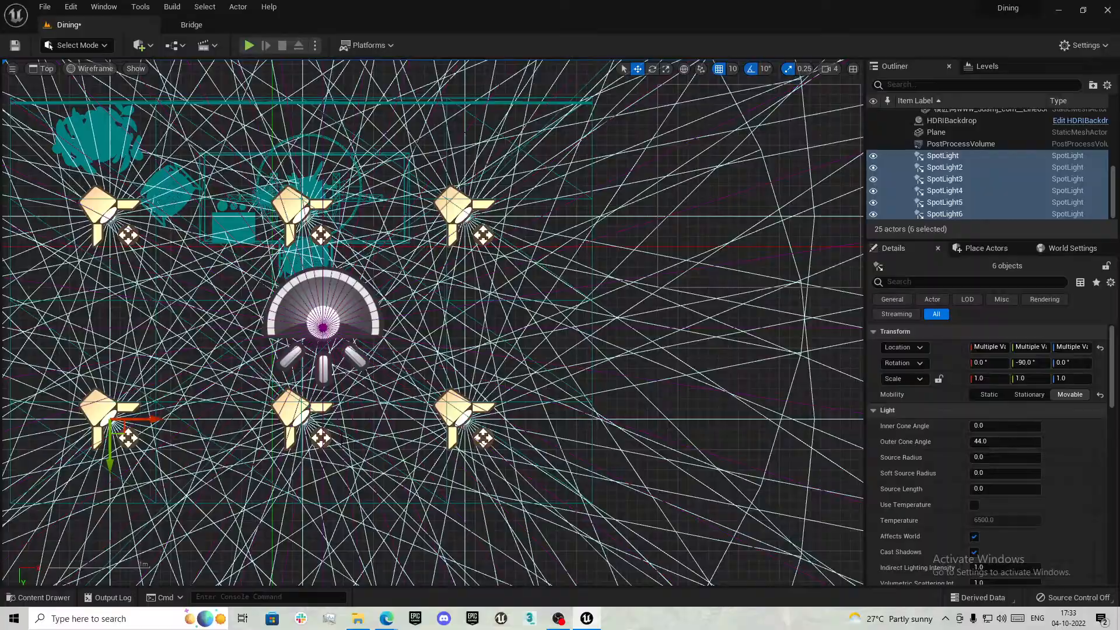
# Return to the Perspective view and set the six spot lights' Outer Cone Angle to 90
pyautogui.hotkey('alt', 'g')
pyautogui.moveTo(528, 412); pyautogui.dragTo(516, 379, button='right')
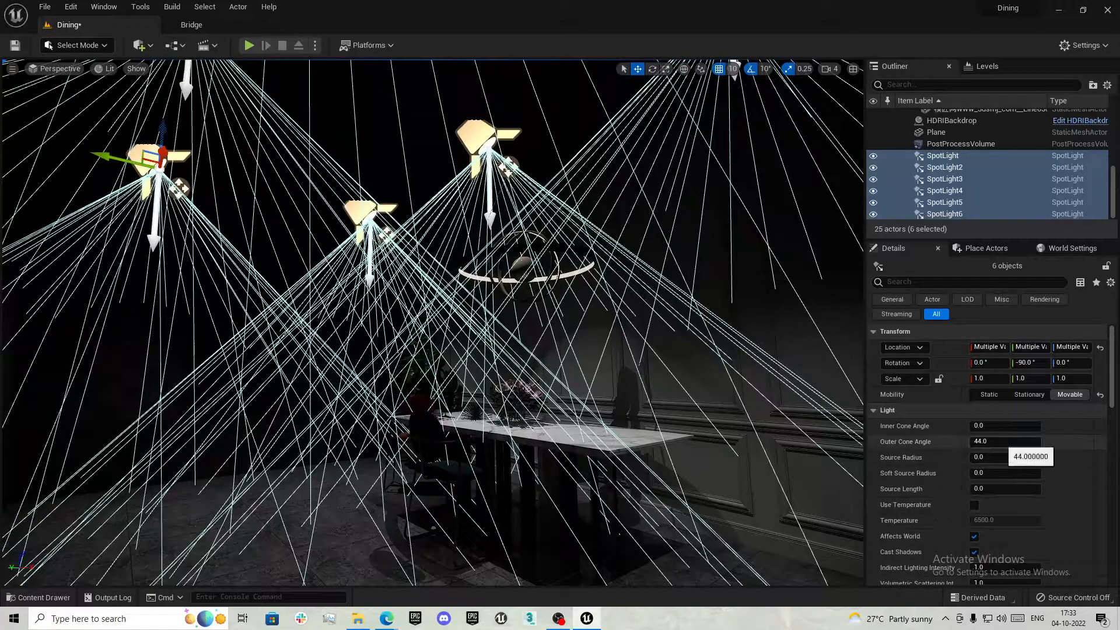
pyautogui.click(1000, 441)
pyautogui.write('90')
pyautogui.press('Return')
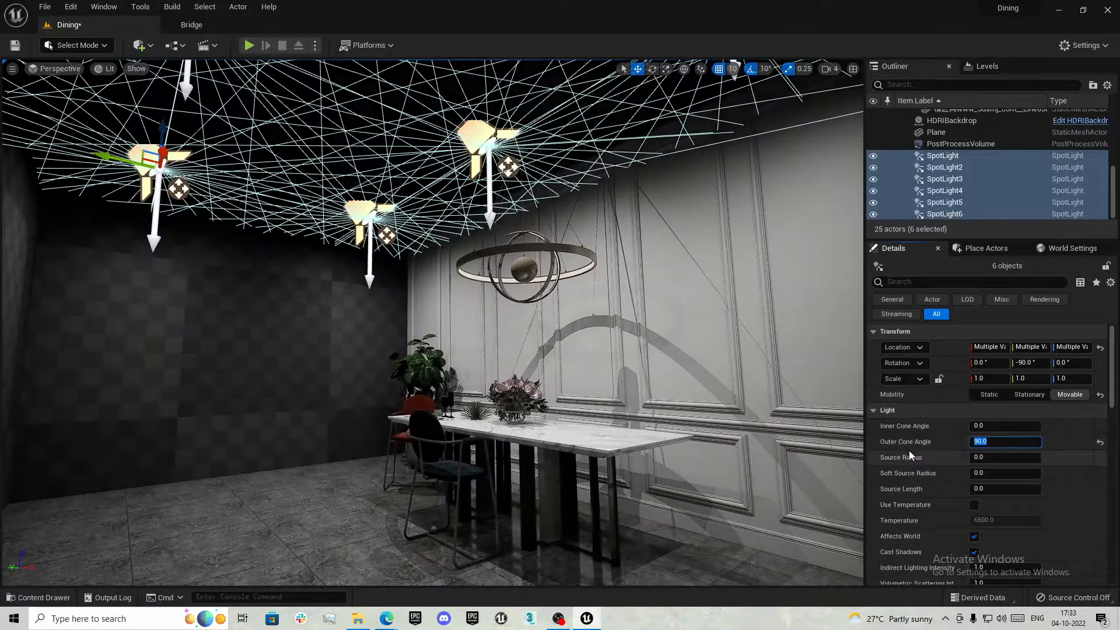
pyautogui.moveTo(587, 411); pyautogui.dragTo(612, 436, button='right')
# Set the Inner Cone Angle of the six spot lights to 45
pyautogui.click(995, 425)
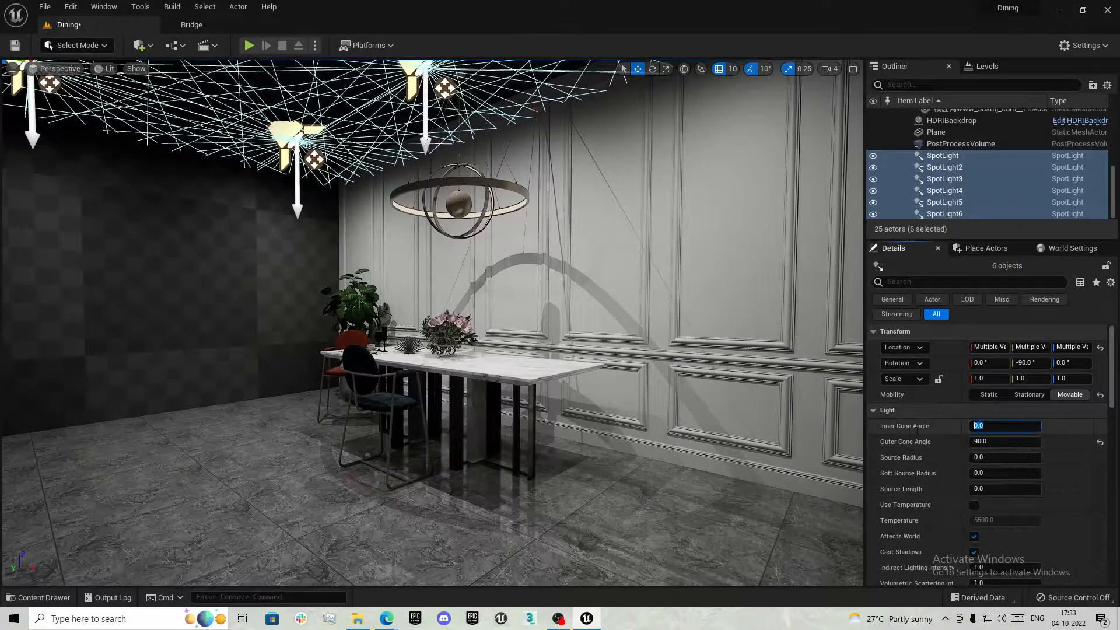
pyautogui.write('45')
pyautogui.press('Return')
pyautogui.click(924, 444)
# Hide the light icons with Game View and examine the chandelier's shadow on the panelled wall up close
pyautogui.moveTo(464, 380)
pyautogui.mouseDown(button='right')
pyautogui.moveTo(468, 392)
pyautogui.moveTo(463, 367)
pyautogui.moveTo(233, 373)
pyautogui.moveTo(473, 373)
pyautogui.moveTo(465, 369)
pyautogui.mouseUp(button='right')
pyautogui.press('g')
pyautogui.moveTo(493, 441); pyautogui.dragTo(482, 452, button='right')
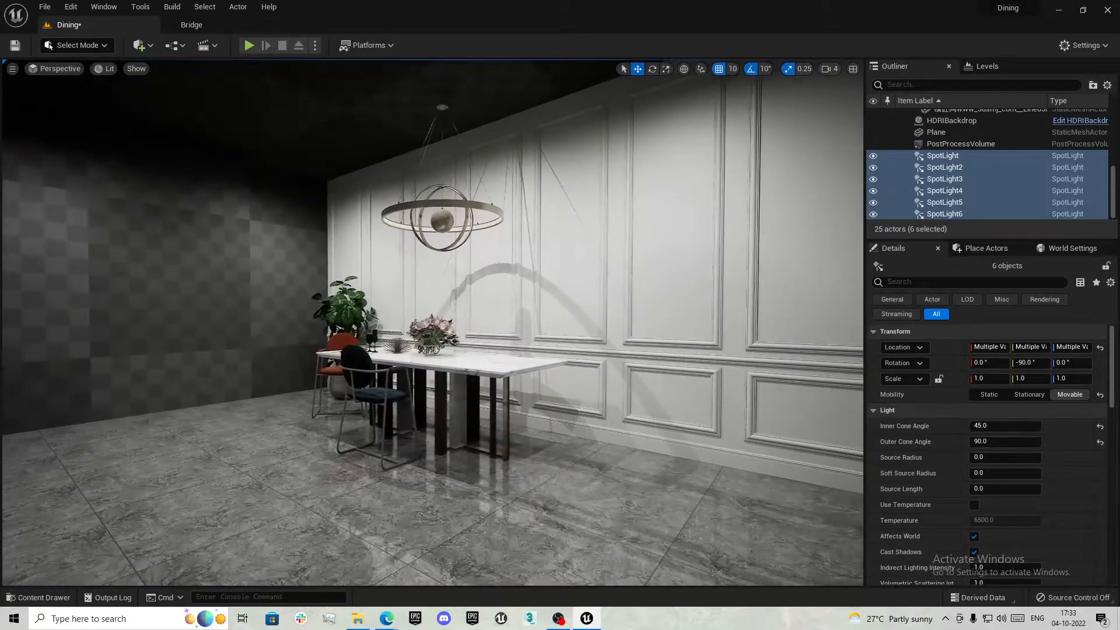
pyautogui.scroll(-2, 939, 513)
pyautogui.moveTo(575, 332)
pyautogui.mouseDown(button='right')
pyautogui.moveTo(560, 339)
pyautogui.moveTo(574, 344)
pyautogui.moveTo(565, 337)
pyautogui.mouseUp(button='right')
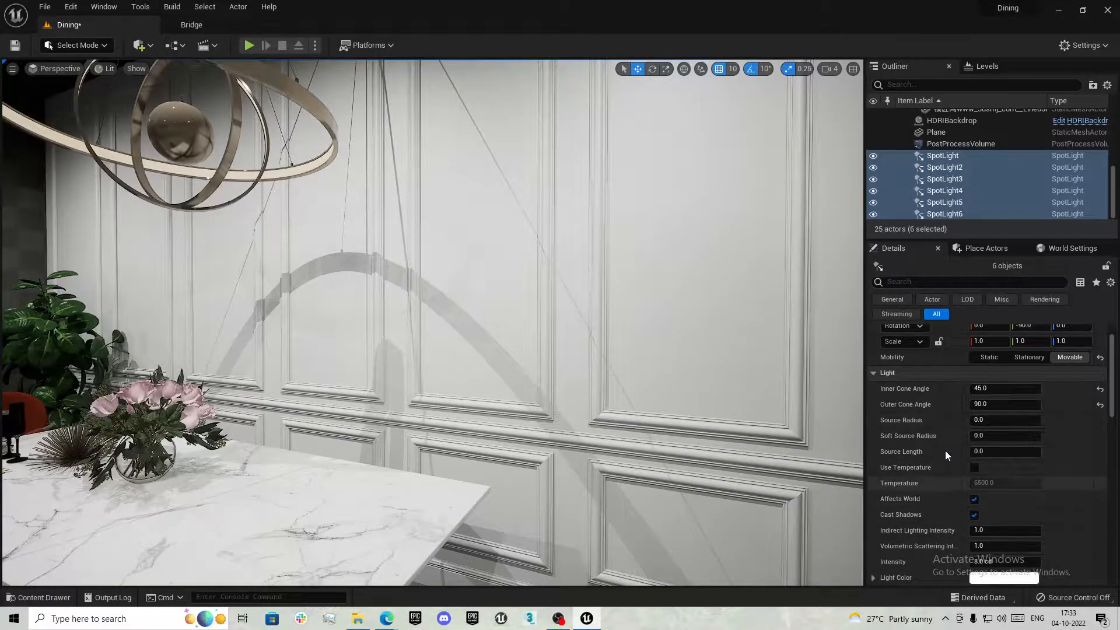
pyautogui.moveTo(671, 399); pyautogui.dragTo(531, 381, button='right')
pyautogui.press('g')
pyautogui.press('g')
pyautogui.moveTo(694, 405); pyautogui.dragTo(824, 448, button='right')
pyautogui.press('s')
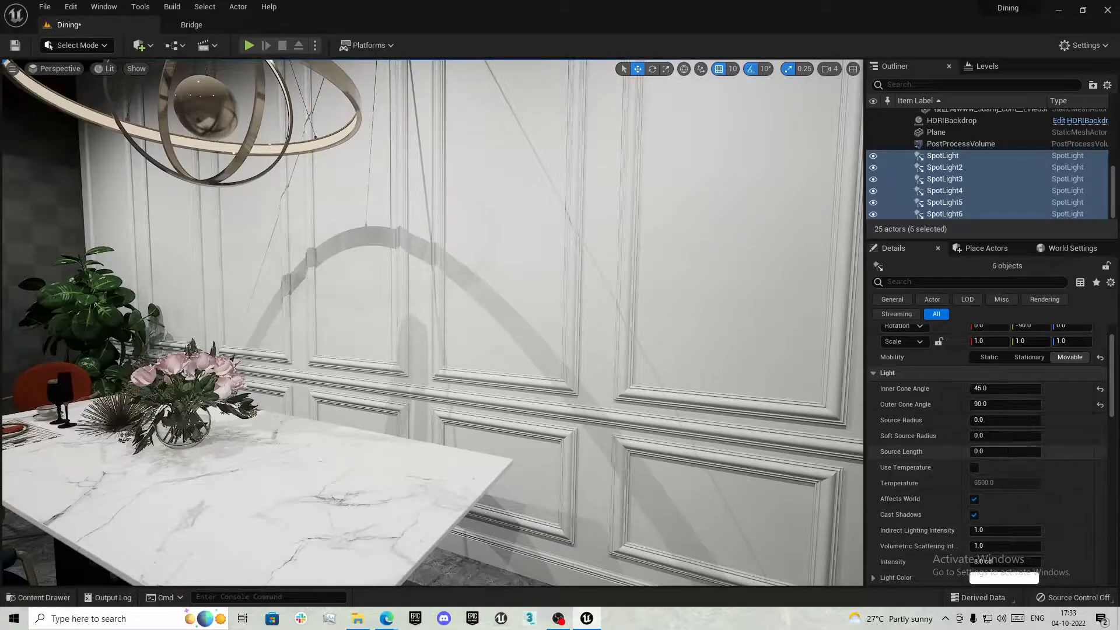
# Try Source Radius values of 20 and 15 on the six spot lights, and settle on 10
pyautogui.click(992, 420)
pyautogui.write('20')
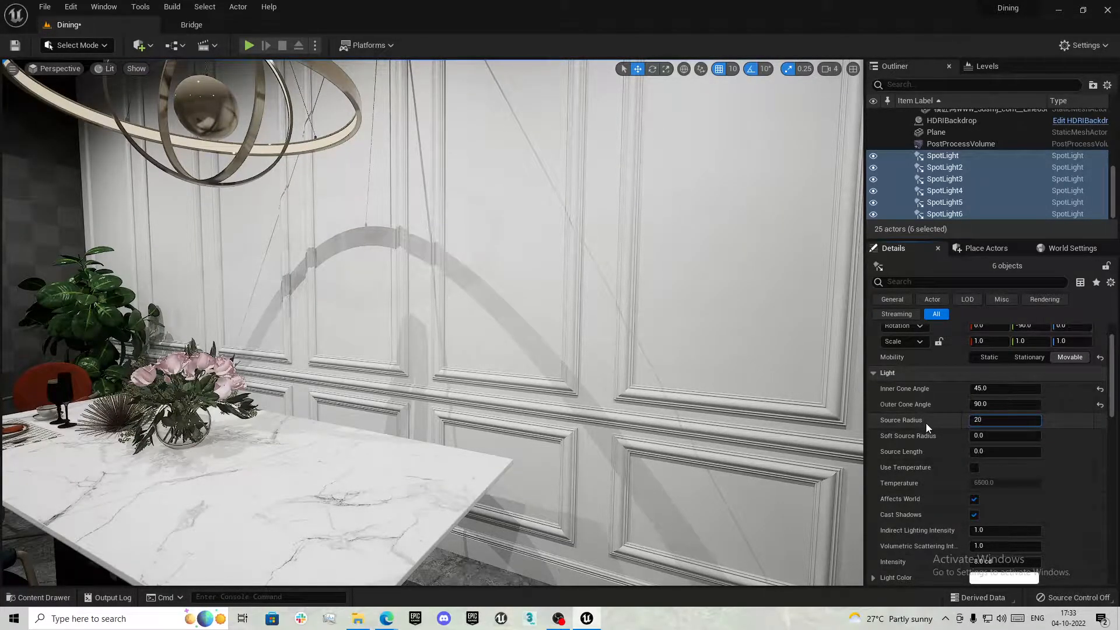
pyautogui.press('Return')
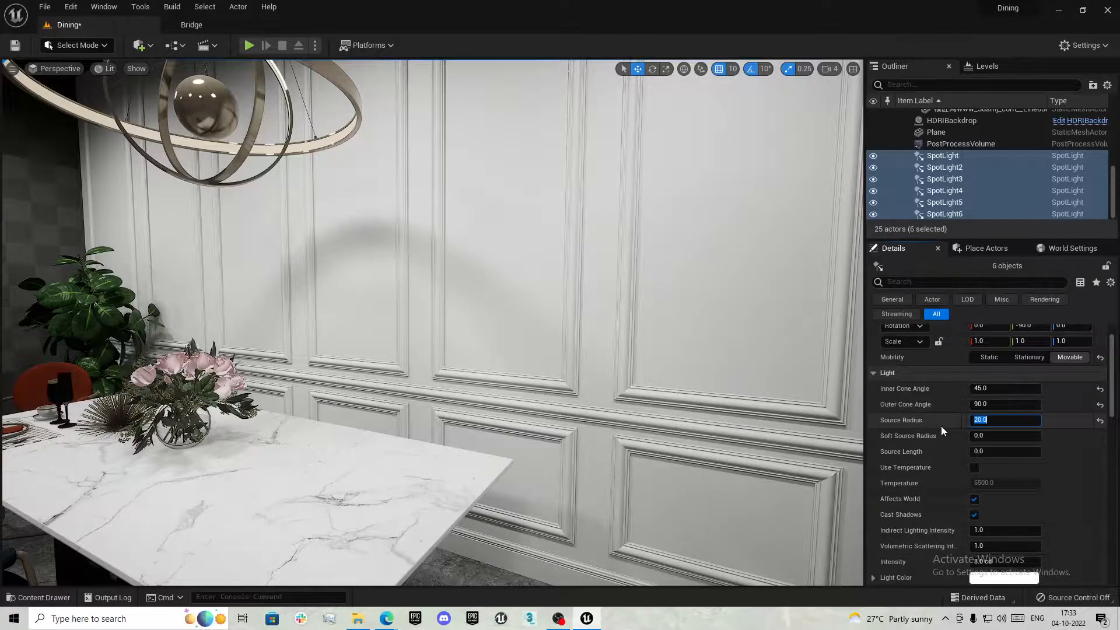
pyautogui.write('15')
pyautogui.press('Return')
pyautogui.write('10')
pyautogui.press('Return')
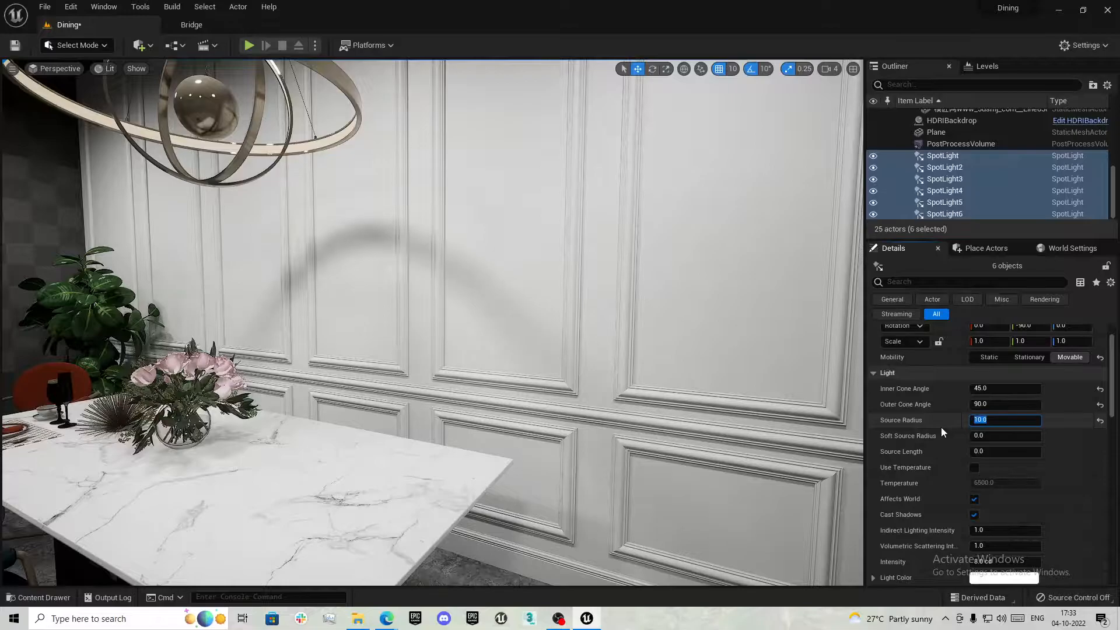
# Set the Source Radius of the six spot lights to 8
pyautogui.write('8')
pyautogui.press('Return')
pyautogui.press('s')
pyautogui.moveTo(752, 413); pyautogui.dragTo(584, 403, button='right')
pyautogui.press('w')
pyautogui.press('w')
# Create a folder named Materials inside the Content/Dining folder and open it
pyautogui.hotkey('ctrl', 'space')
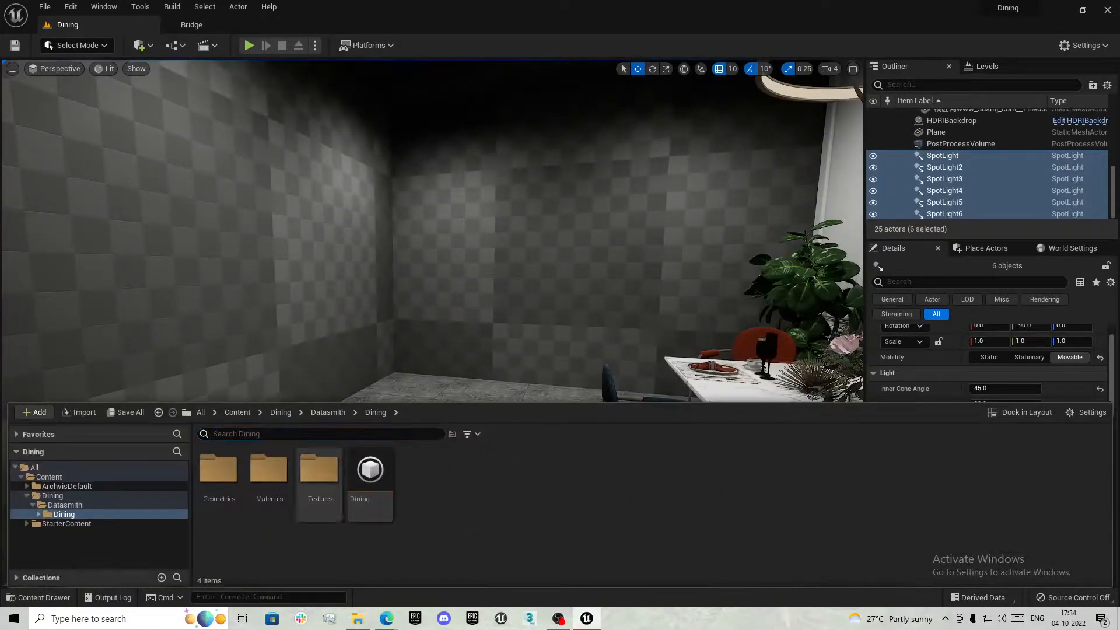
pyautogui.click(281, 413)
pyautogui.rightClick(373, 499)
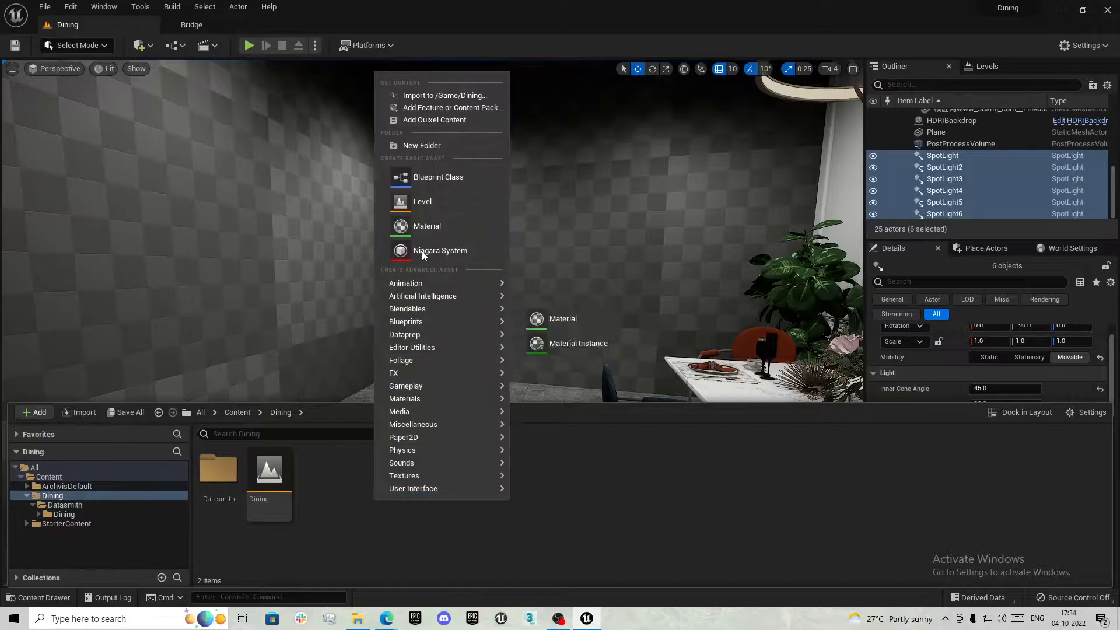
pyautogui.click(433, 146)
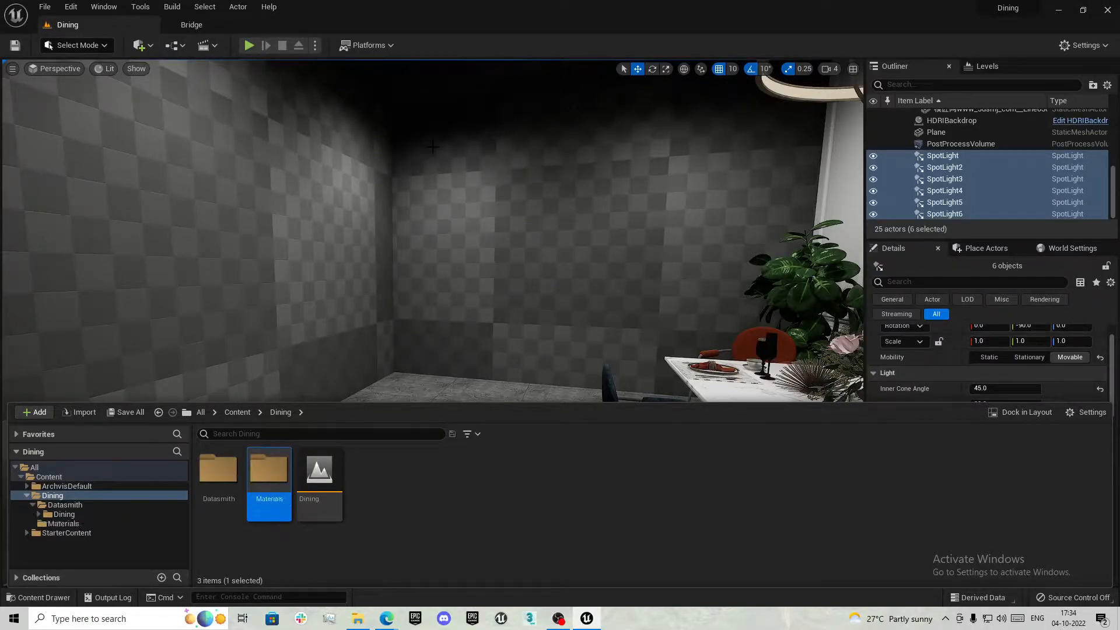
pyautogui.press('Return')
# Create a new material named Walls in the Materials folder
pyautogui.rightClick(334, 478)
pyautogui.click(350, 200)
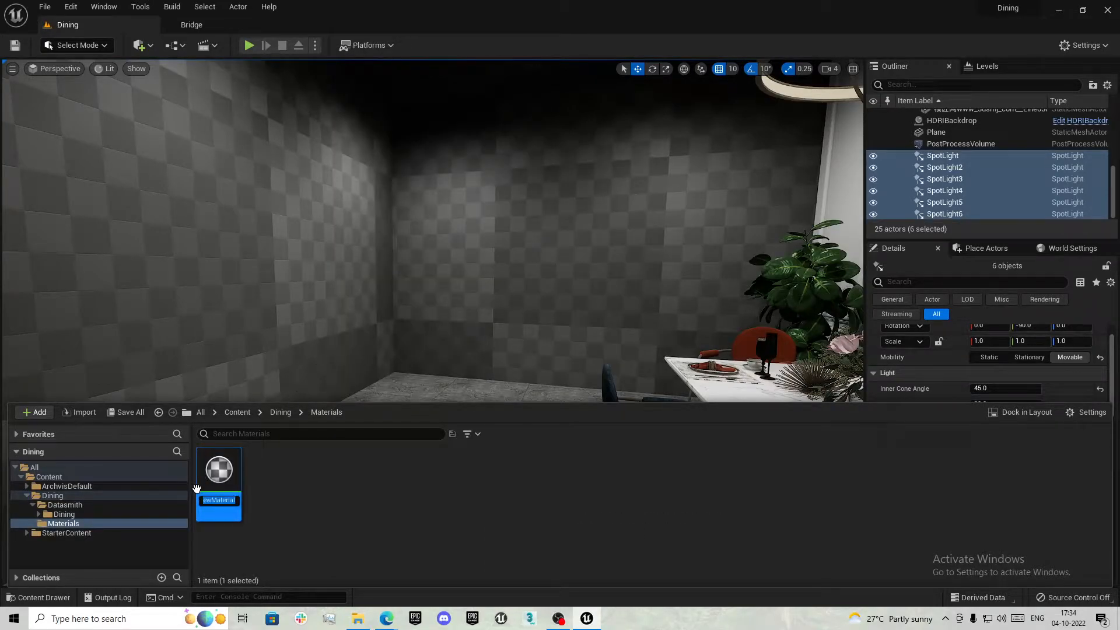
pyautogui.write('Walls')
pyautogui.press('Return')
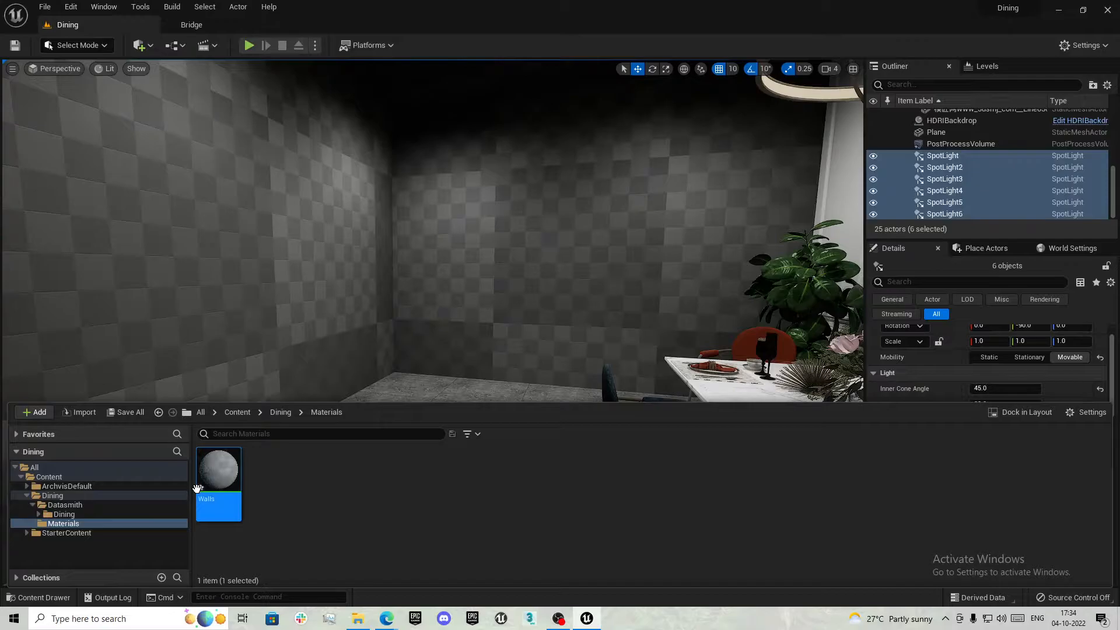
# In the Walls material, feed a Constant3Vector into Base Color and convert it to a parameter named Color
pyautogui.doubleClick(197, 489)
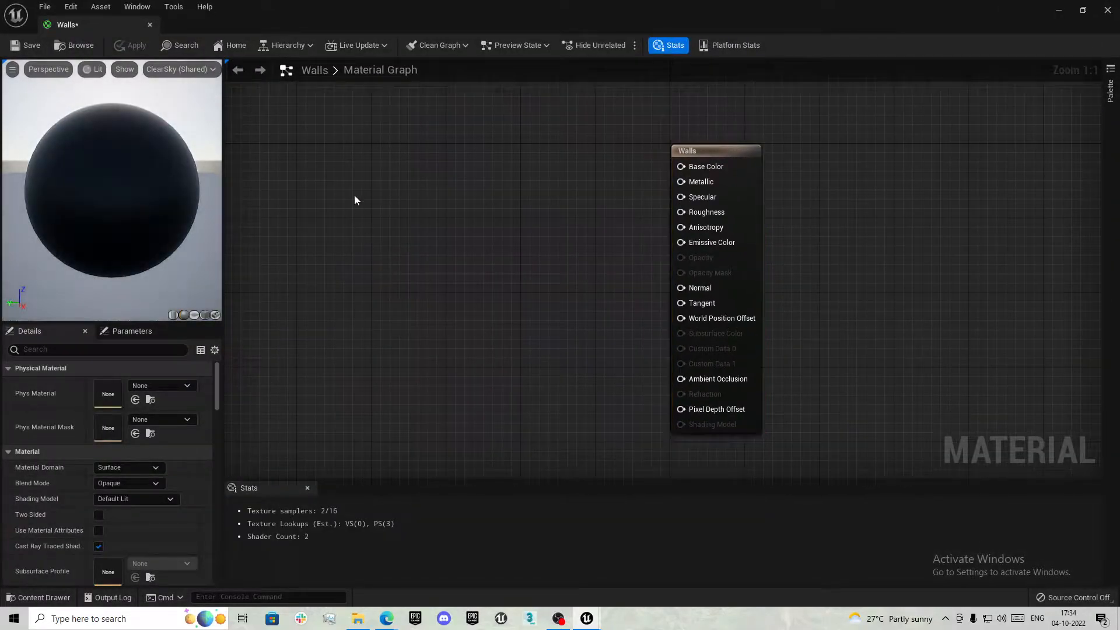
pyautogui.click(351, 173)
pyautogui.moveTo(423, 196); pyautogui.dragTo(412, 157)
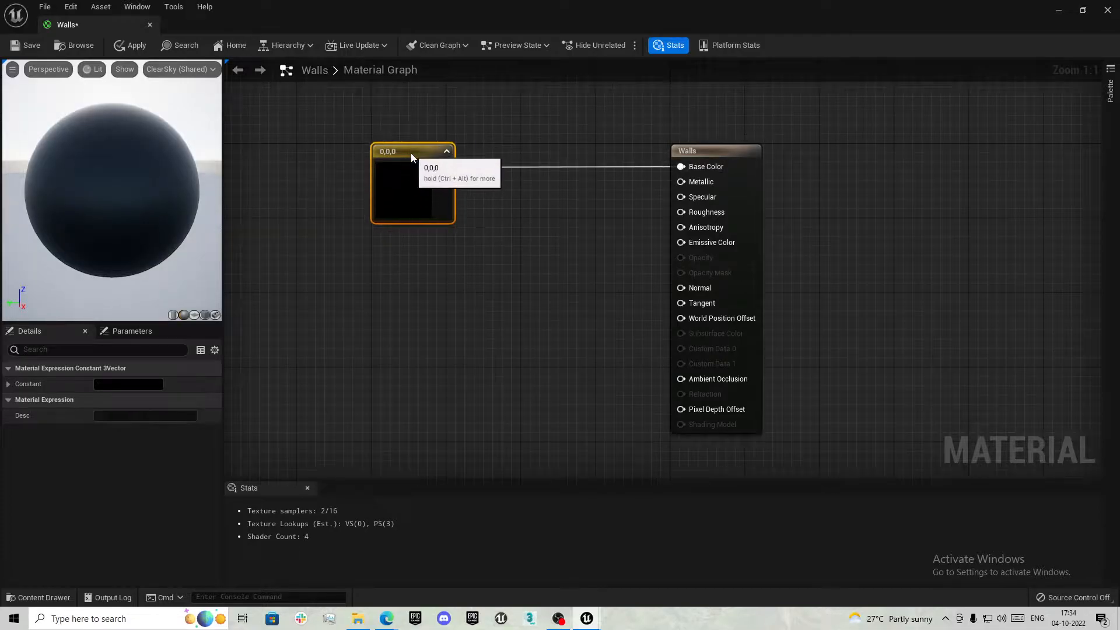
pyautogui.rightClick(411, 153)
pyautogui.click(452, 175)
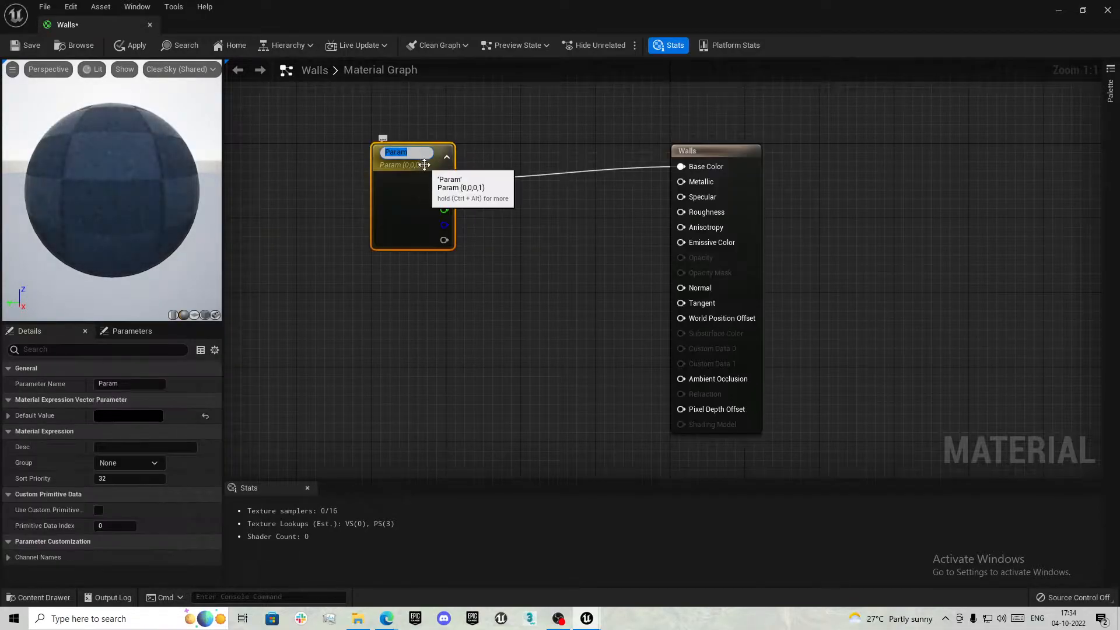
pyautogui.write('Color')
pyautogui.press('Return')
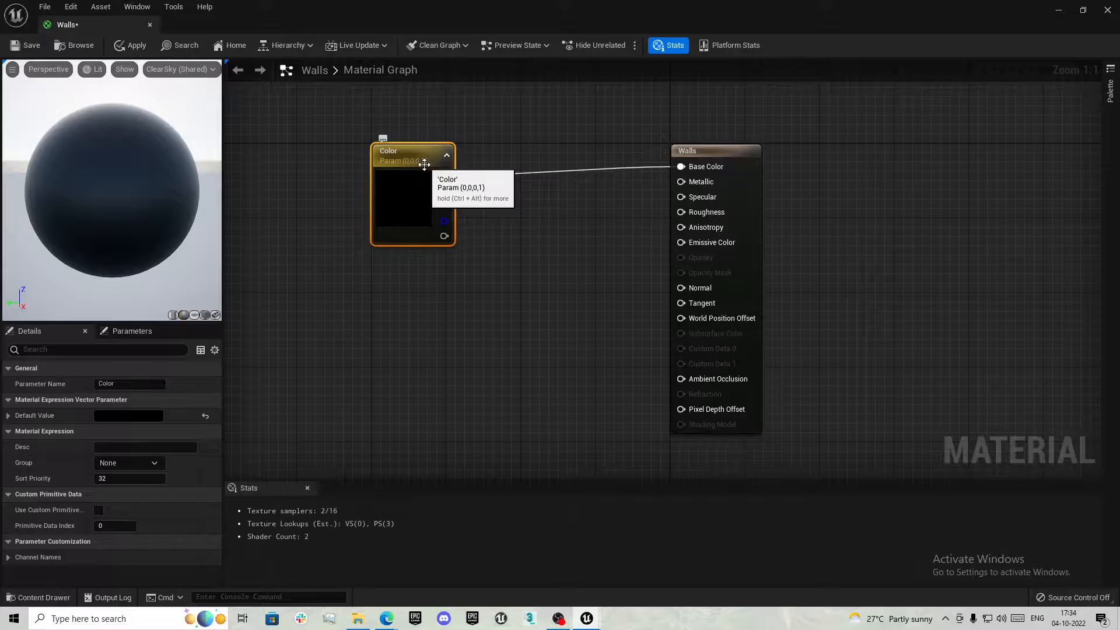
# Set the Color parameter's default value to pure white (1, 1, 1)
pyautogui.moveTo(429, 167); pyautogui.dragTo(419, 167)
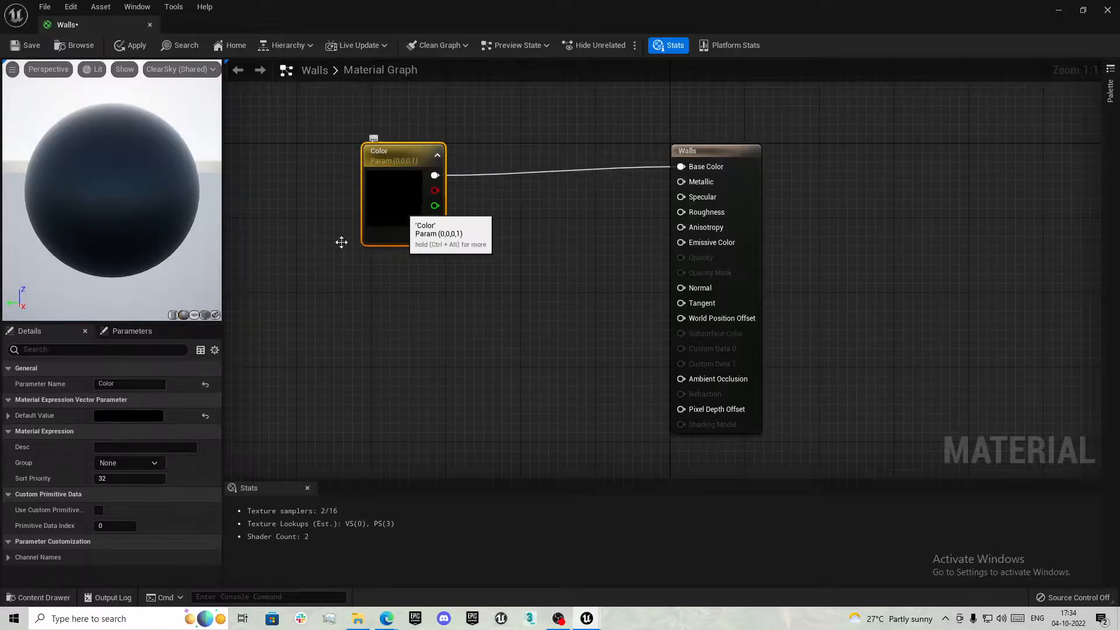
pyautogui.click(108, 419)
pyautogui.moveTo(275, 410); pyautogui.dragTo(290, 304)
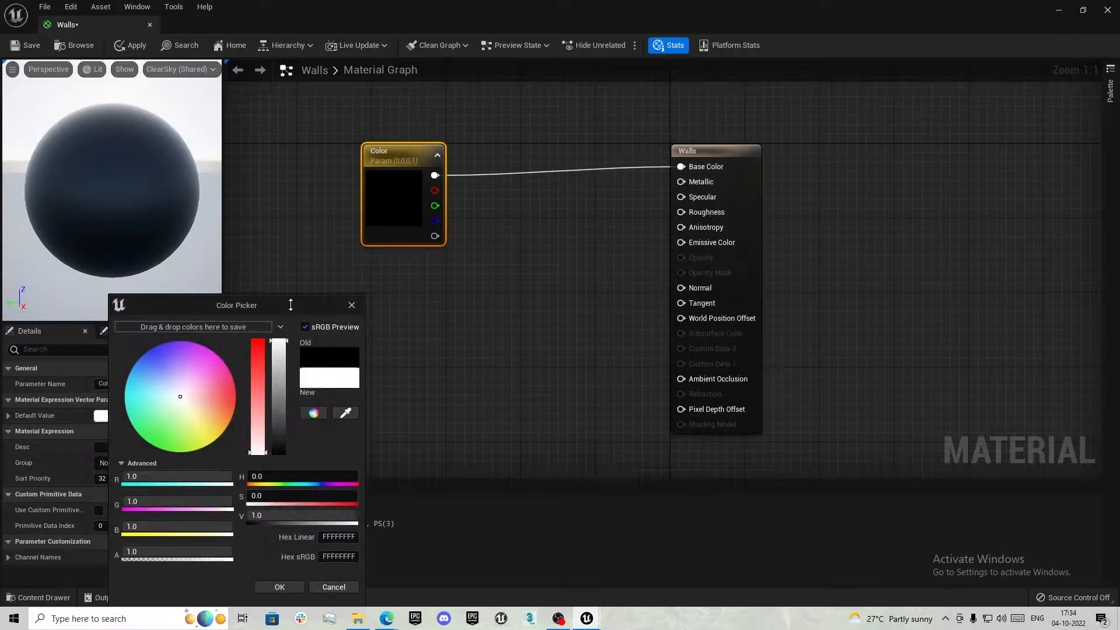
pyautogui.click(283, 588)
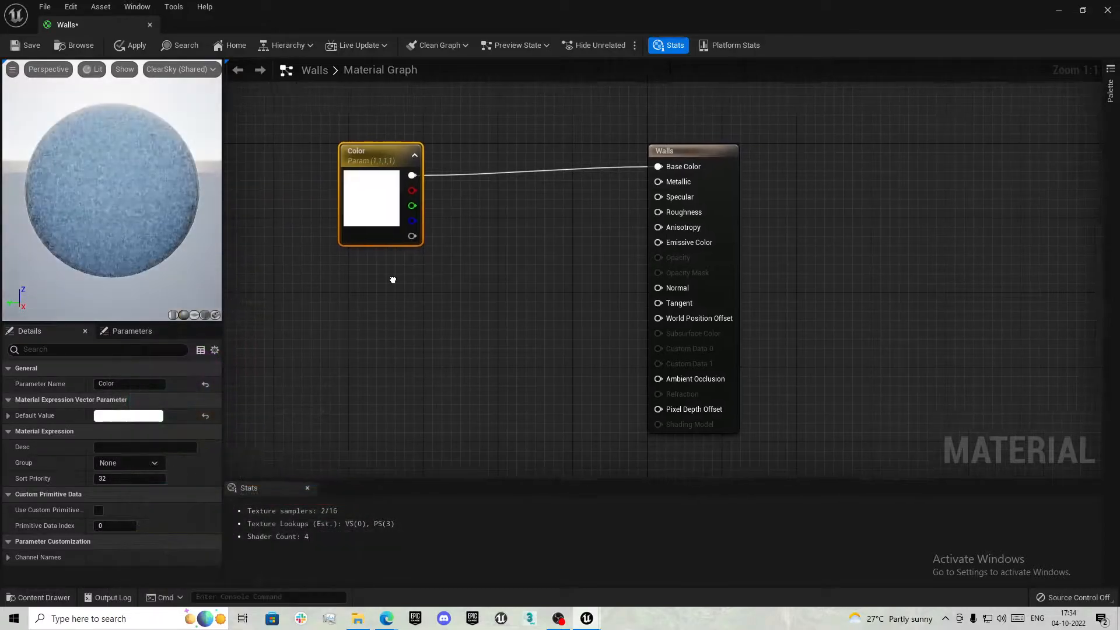
pyautogui.click(363, 316)
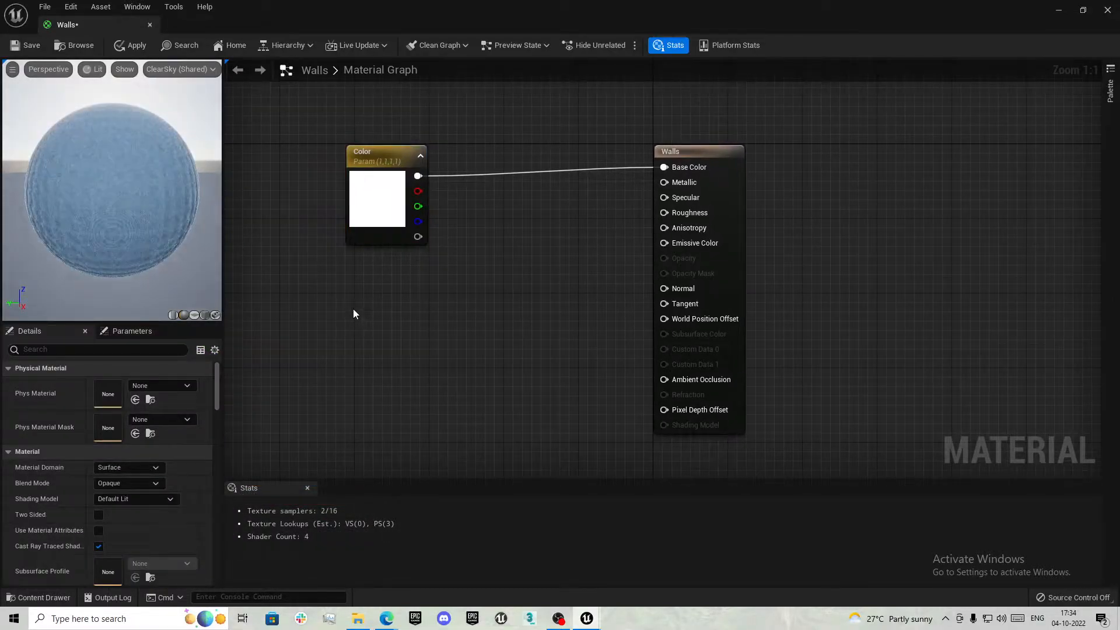
# Add a scalar parameter named S below the Color node and place a duplicate of it underneath
pyautogui.click(354, 310)
pyautogui.write('ss')
pyautogui.press('Return')
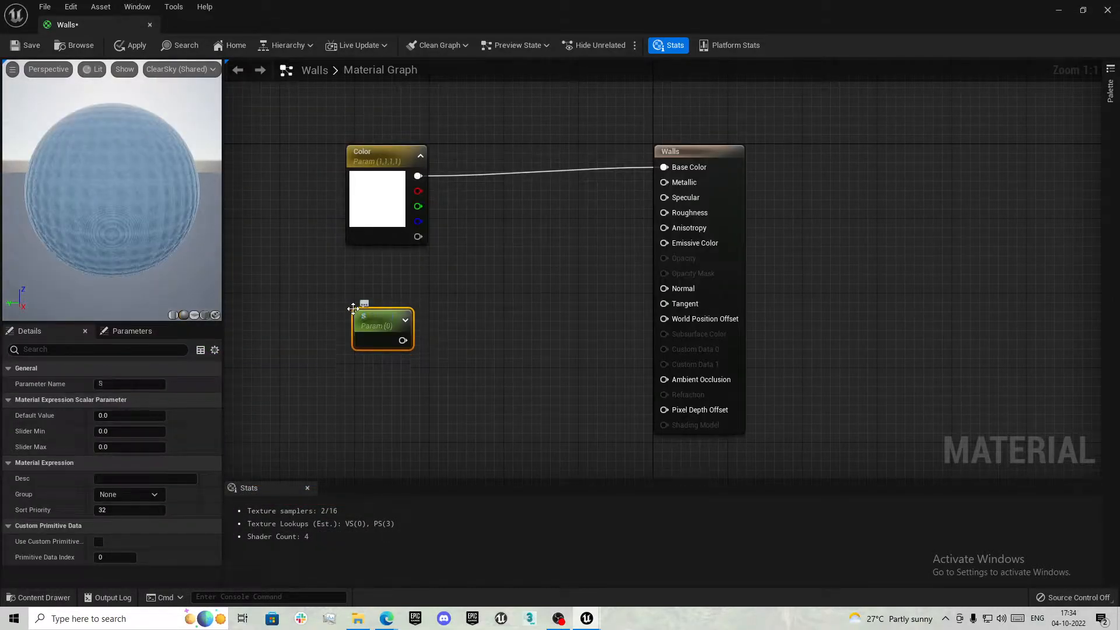
pyautogui.moveTo(362, 314); pyautogui.dragTo(393, 279)
pyautogui.hotkey('ctrl', 'd')
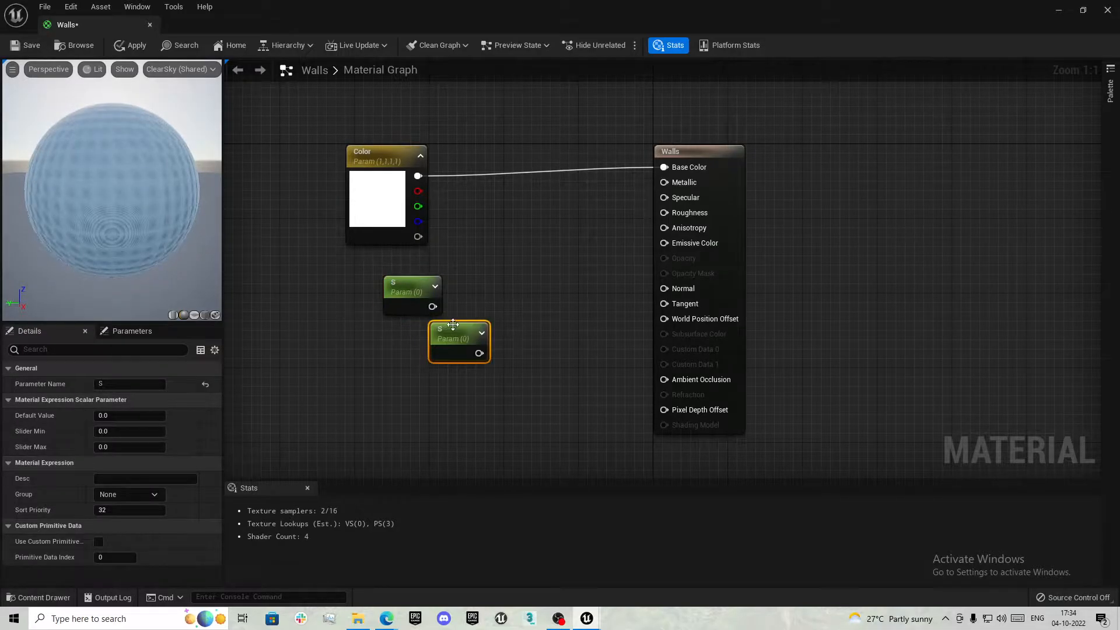
pyautogui.moveTo(461, 334); pyautogui.dragTo(416, 338)
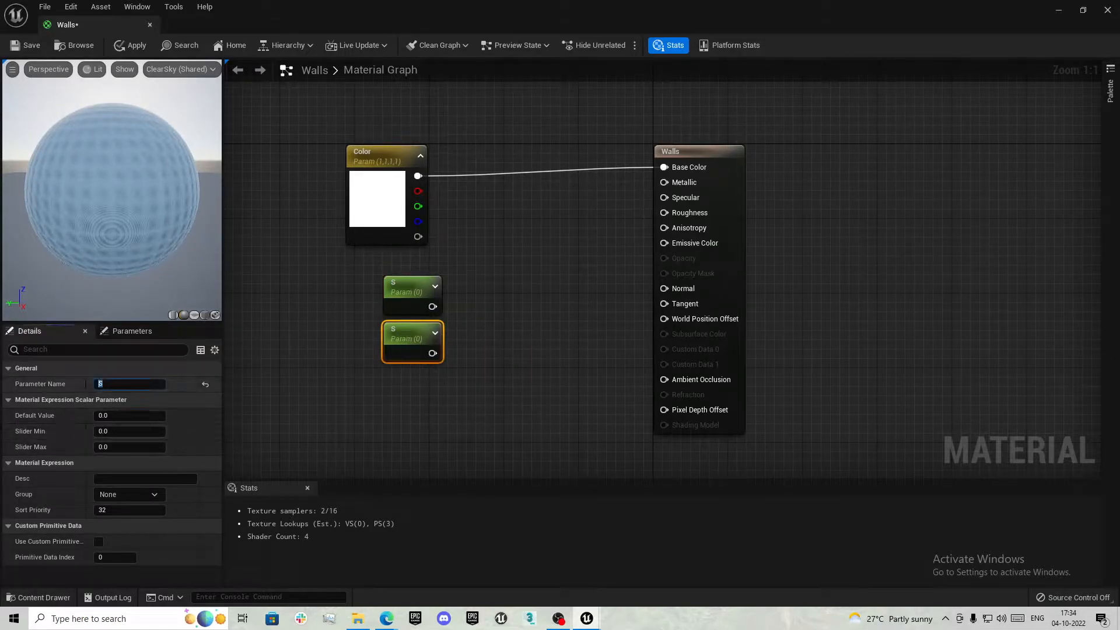
# Rename the duplicated scalar parameter R, then connect R to Roughness and S to Specular
pyautogui.write('R')
pyautogui.press('Return')
pyautogui.moveTo(432, 353); pyautogui.dragTo(663, 212)
pyautogui.moveTo(432, 306); pyautogui.dragTo(663, 197)
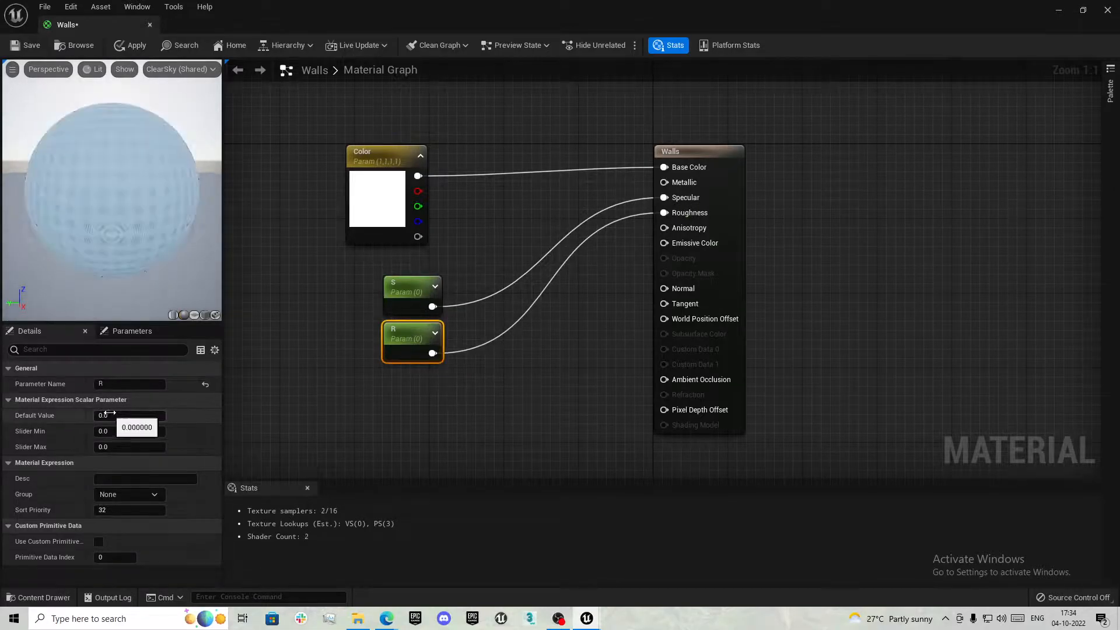
# Set the default values of S to 0.5 and R to 0.2, and save the material
pyautogui.click(412, 296)
pyautogui.click(102, 416)
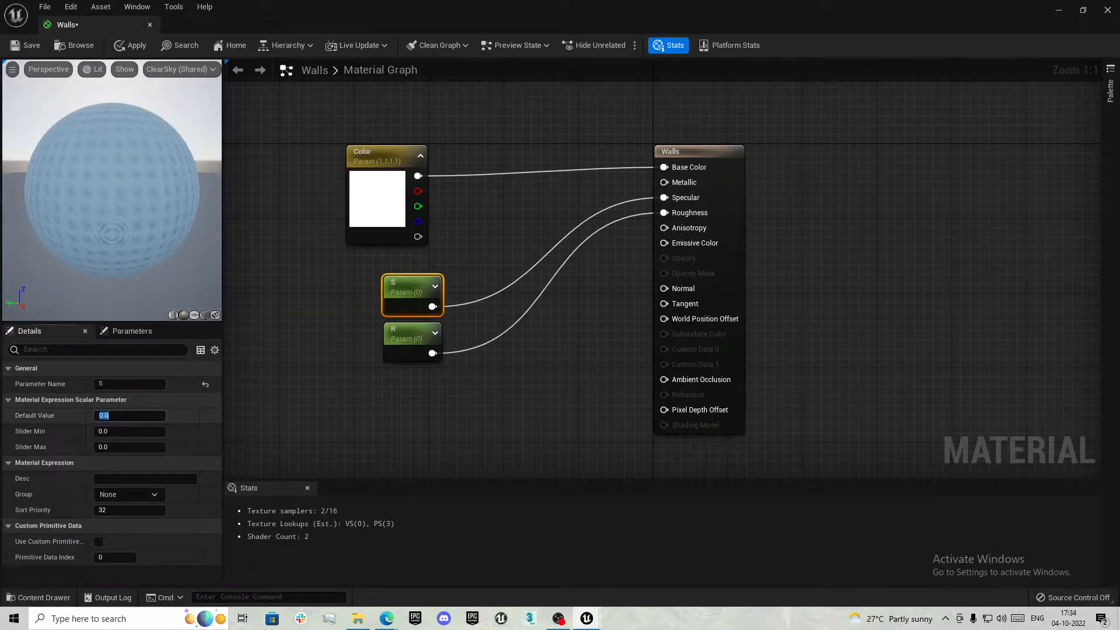
pyautogui.press('Return')
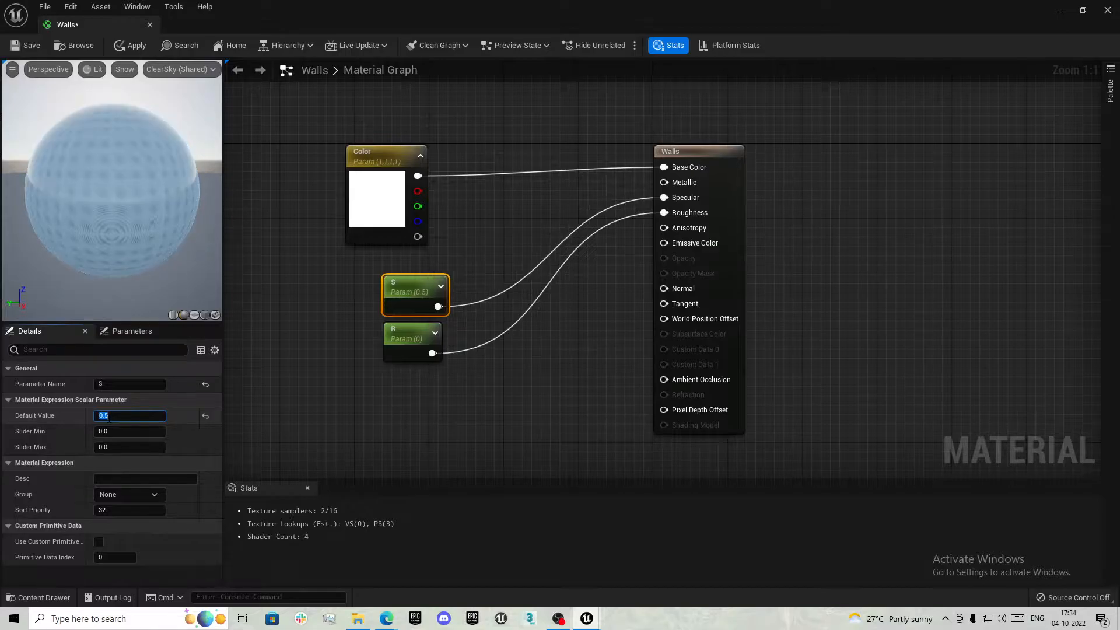
pyautogui.click(408, 335)
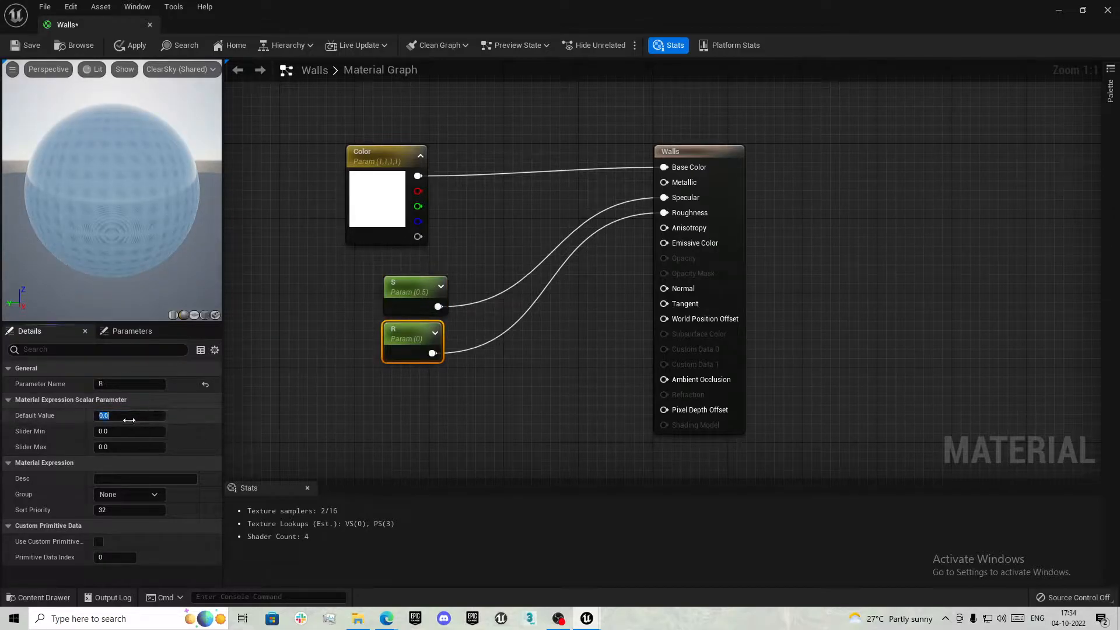
pyautogui.click(129, 419)
pyautogui.write('.3')
pyautogui.press('Return')
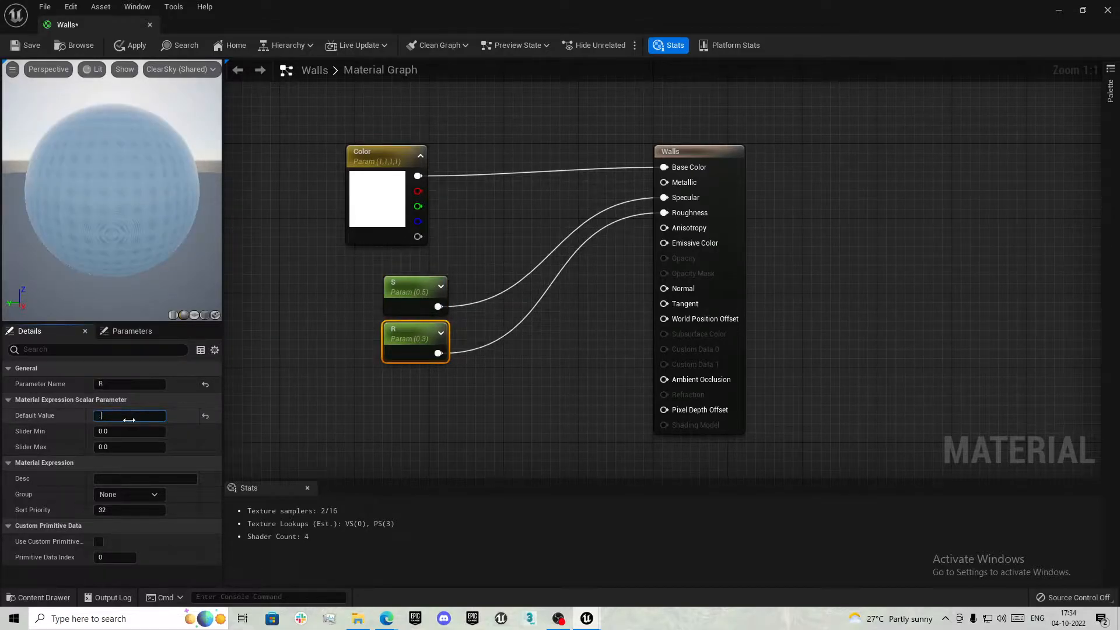
pyautogui.click(91, 419)
pyautogui.click(31, 46)
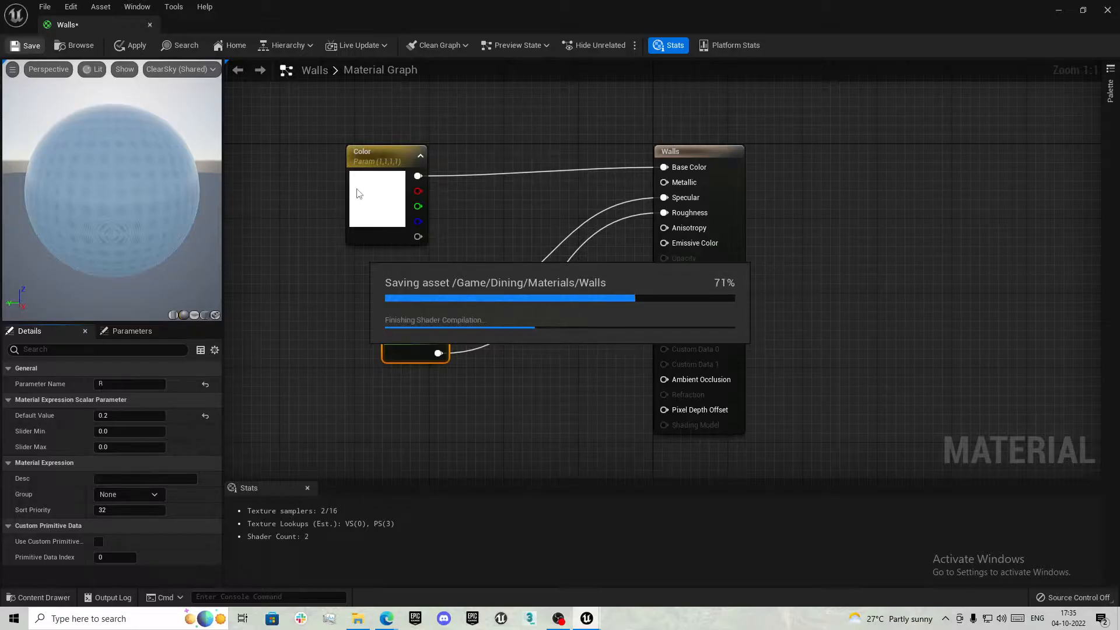
# Darken the Color parameter to a light grey of about 0.495 and close the Walls material
pyautogui.click(377, 203)
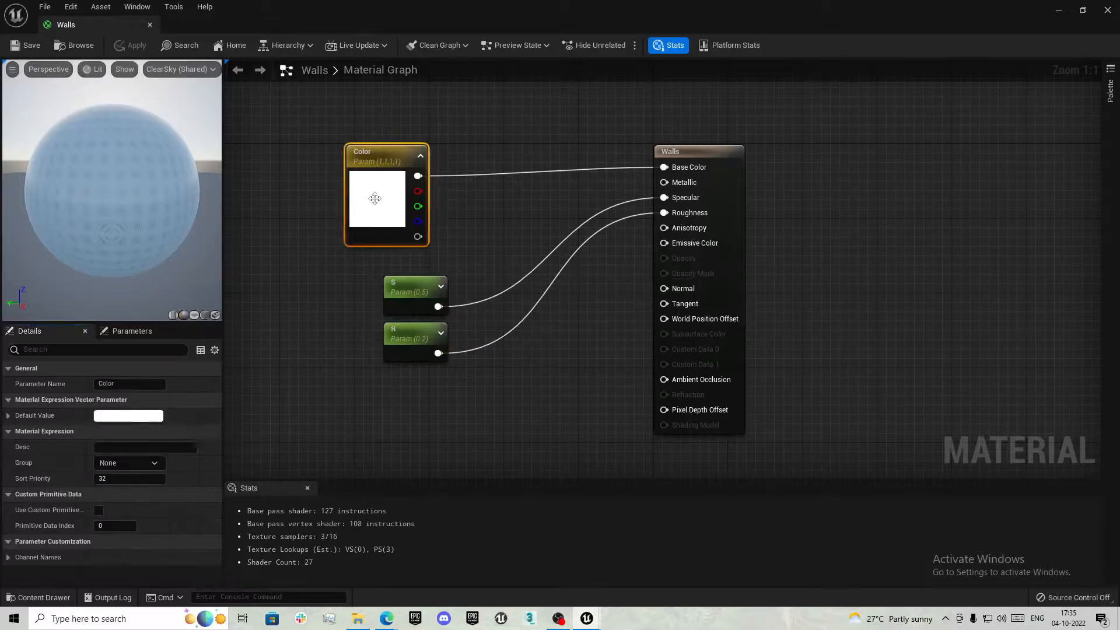
pyautogui.doubleClick(377, 203)
pyautogui.click(285, 368)
pyautogui.click(285, 376)
pyautogui.click(287, 394)
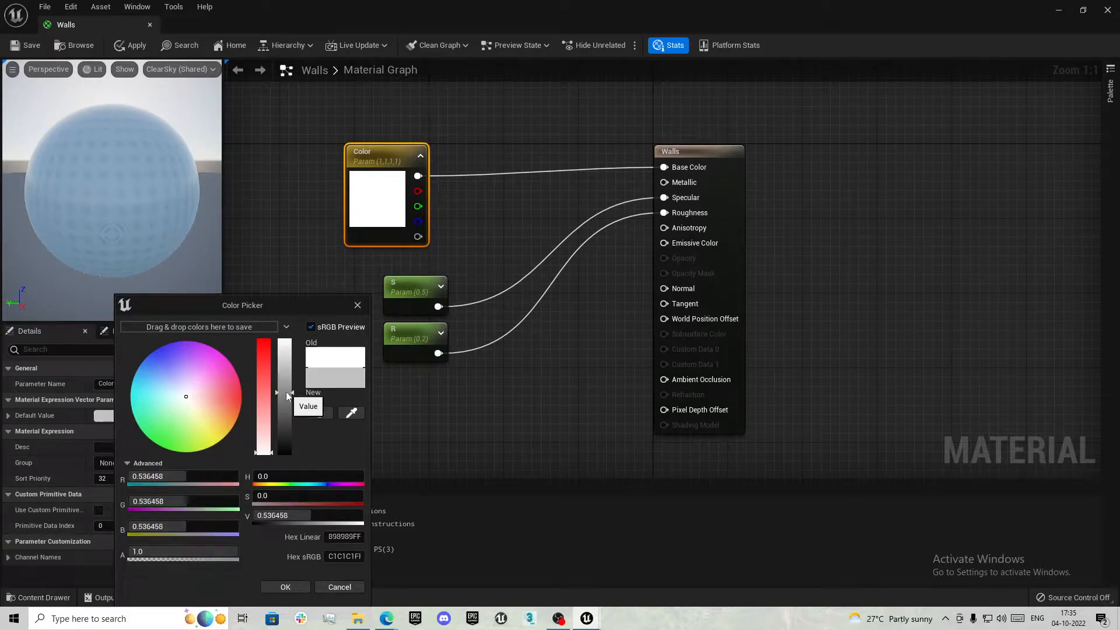
pyautogui.click(290, 398)
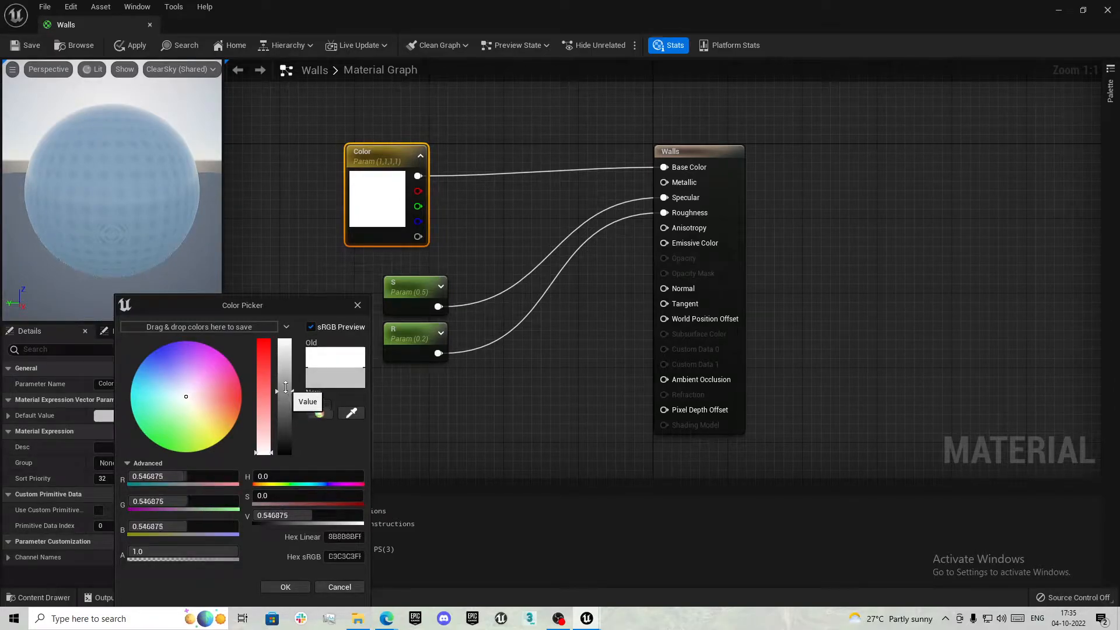
pyautogui.click(285, 588)
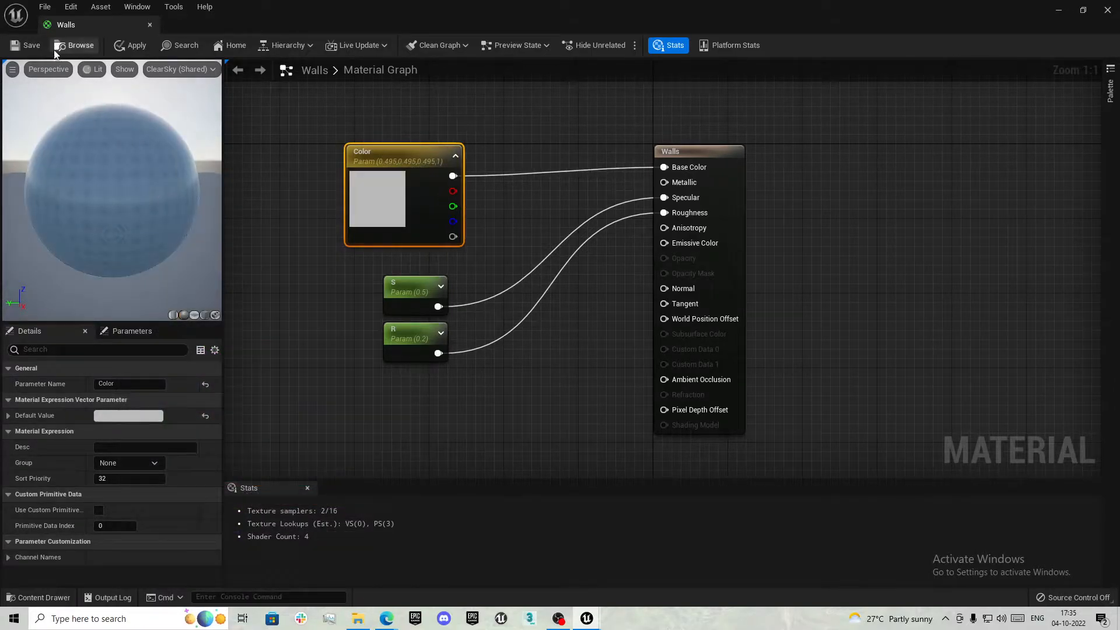
pyautogui.click(150, 25)
# Apply the Walls material to the checkered walls of the dining room
pyautogui.hotkey('ctrl', 'space')
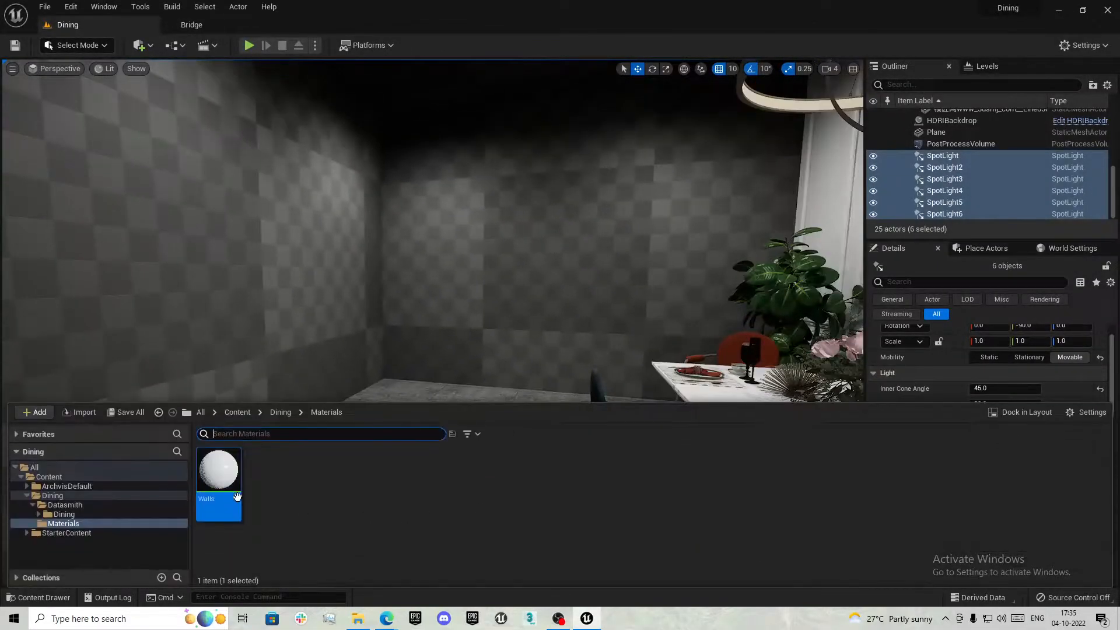
pyautogui.moveTo(235, 475); pyautogui.dragTo(234, 280)
pyautogui.hotkey('ctrl', 'space')
pyautogui.moveTo(235, 514); pyautogui.dragTo(593, 220)
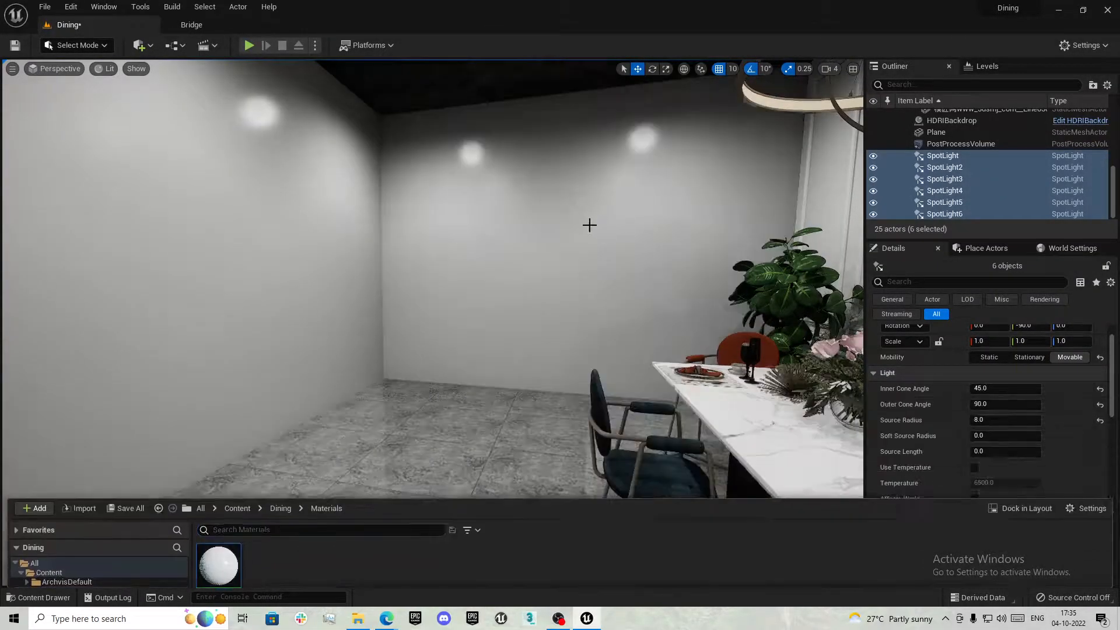
pyautogui.moveTo(593, 219); pyautogui.dragTo(590, 128, button='right')
pyautogui.hotkey('ctrl', 'space')
pyautogui.moveTo(235, 501); pyautogui.dragTo(344, 147)
pyautogui.moveTo(344, 147); pyautogui.dragTo(618, 245, button='right')
pyautogui.moveTo(448, 385); pyautogui.dragTo(495, 332, button='right')
# Create a material instance named Walls_Inst from the Walls material
pyautogui.hotkey('ctrl', 'space')
pyautogui.rightClick(227, 476)
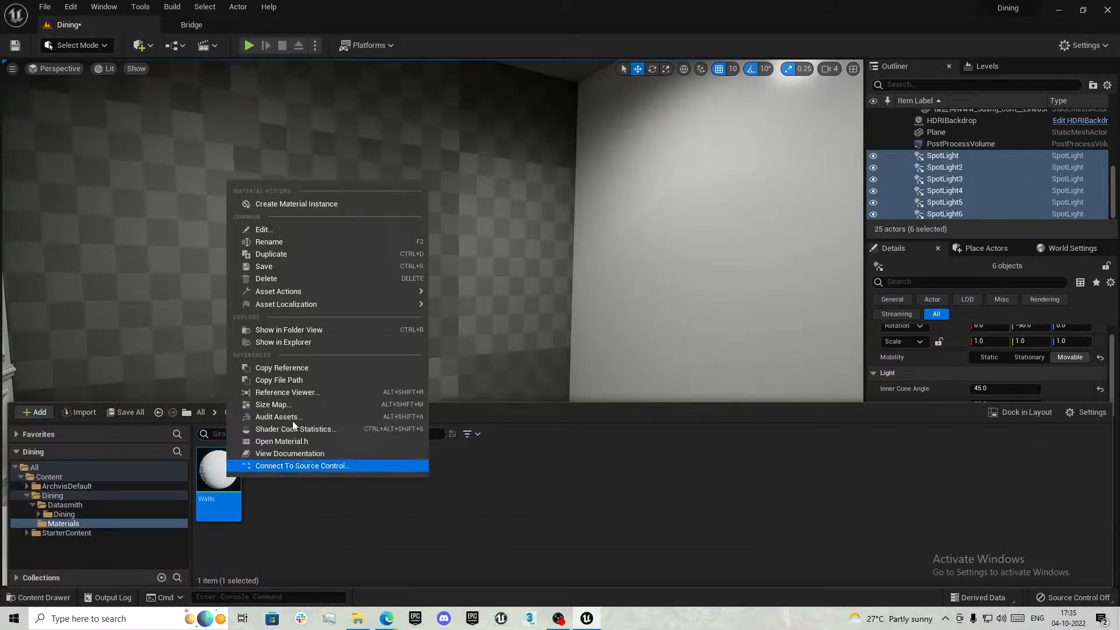
pyautogui.click(305, 204)
pyautogui.press('Return')
# Apply the Walls_Inst material instance to the dining room's plain walls and ceiling
pyautogui.moveTo(274, 470); pyautogui.dragTo(345, 301)
pyautogui.moveTo(345, 301); pyautogui.dragTo(525, 349, button='right')
pyautogui.moveTo(369, 380); pyautogui.dragTo(525, 350, button='right')
pyautogui.hotkey('ctrl', 'space')
pyautogui.moveTo(276, 474); pyautogui.dragTo(378, 277)
pyautogui.hotkey('ctrl', 'space')
pyautogui.moveTo(276, 470); pyautogui.dragTo(320, 119)
pyautogui.moveTo(326, 175); pyautogui.dragTo(350, 222, button='right')
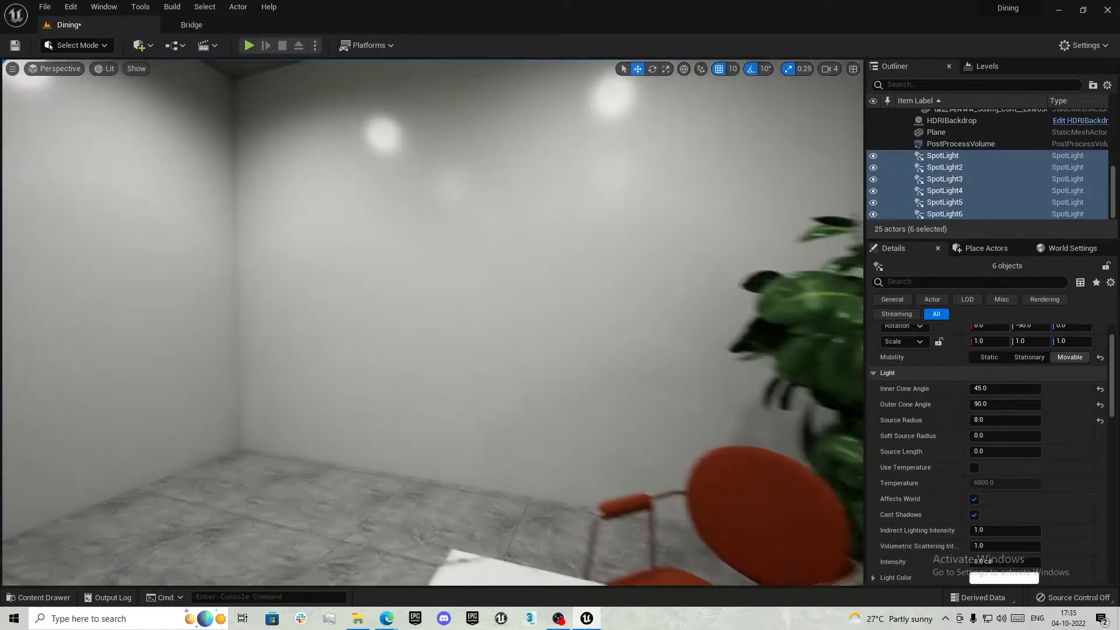
pyautogui.hotkey('ctrl', 'space')
pyautogui.moveTo(264, 458); pyautogui.dragTo(348, 258)
pyautogui.moveTo(347, 257); pyautogui.dragTo(257, 285, button='right')
pyautogui.hotkey('ctrl', 'space')
pyautogui.moveTo(488, 298); pyautogui.dragTo(467, 187, button='right')
# In Walls_Inst, enable the R and S overrides, set R to 0.32, and close the instance
pyautogui.hotkey('ctrl', 'space')
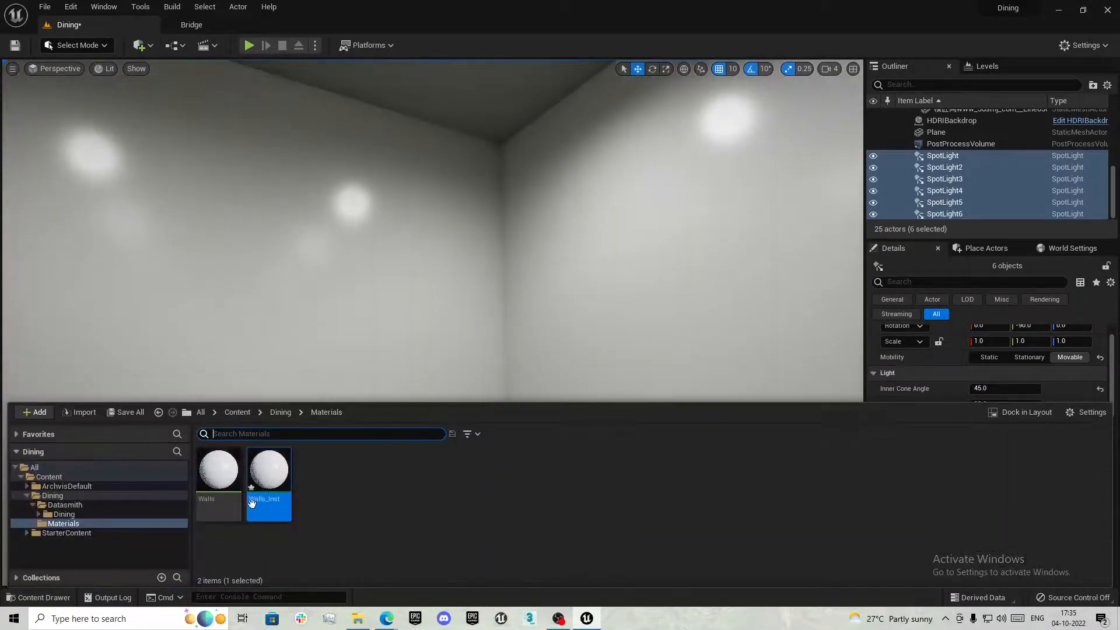
pyautogui.doubleClick(269, 472)
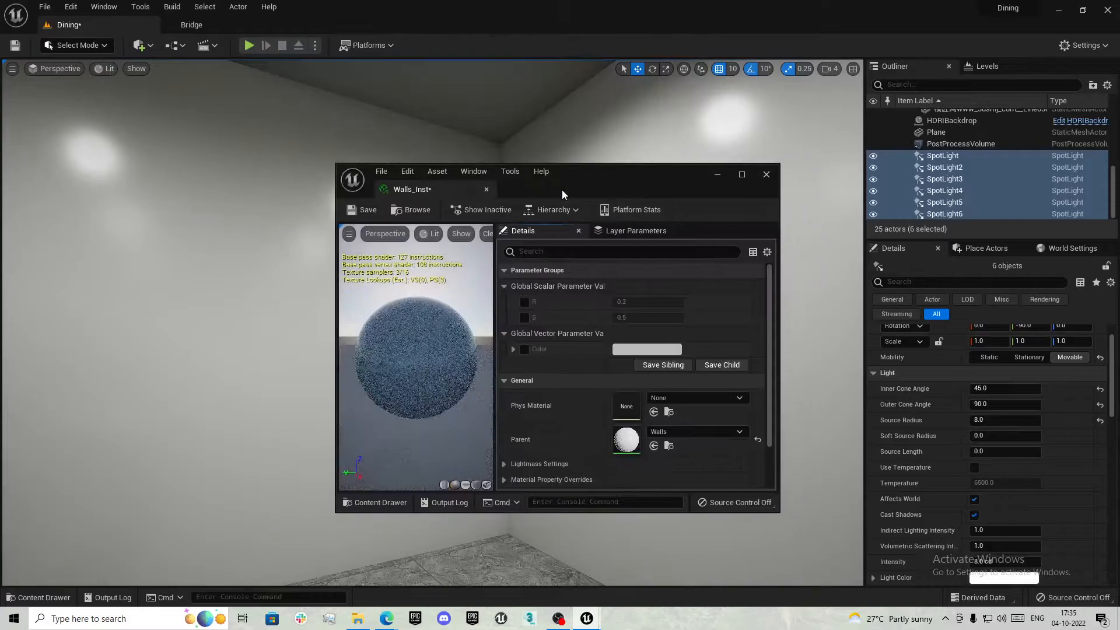
pyautogui.moveTo(633, 302); pyautogui.dragTo(649, 302)
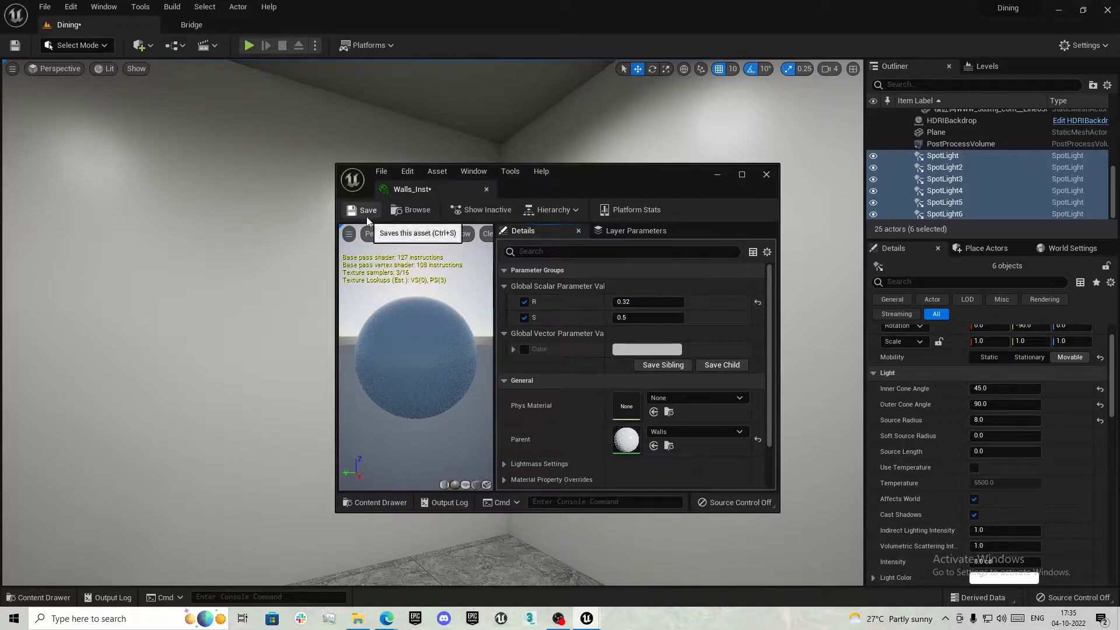
pyautogui.click(486, 189)
# Reopen Walls_Inst and raise its R value to about 0.472
pyautogui.moveTo(492, 250)
pyautogui.mouseDown(button='right')
pyautogui.moveTo(472, 262)
pyautogui.moveTo(513, 251)
pyautogui.moveTo(629, 253)
pyautogui.moveTo(501, 255)
pyautogui.mouseUp(button='right')
pyautogui.hotkey('ctrl', 'space')
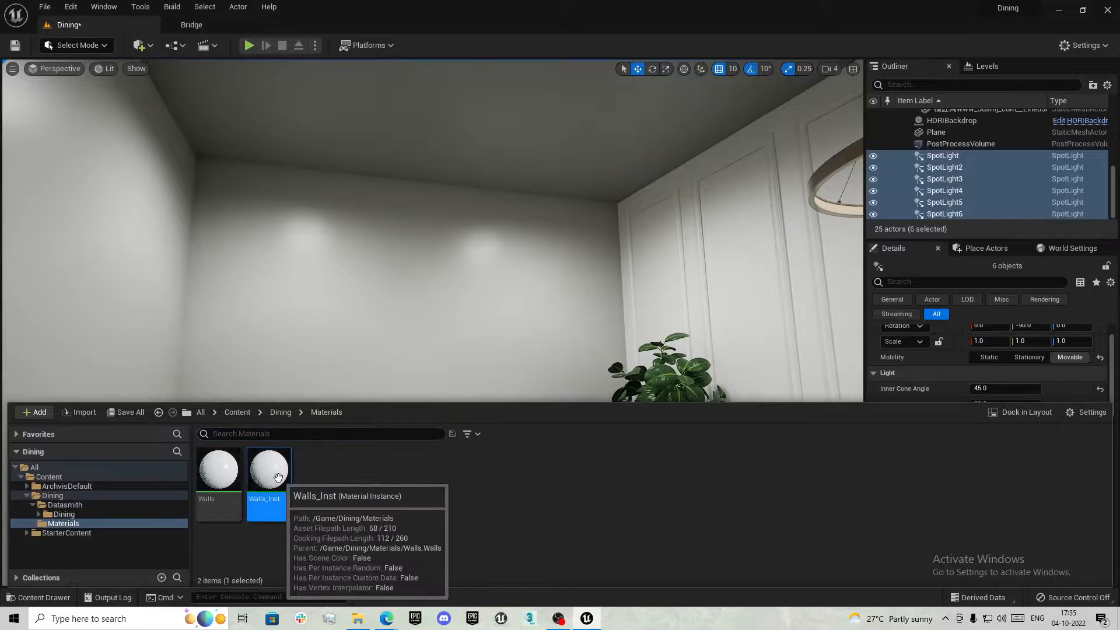
pyautogui.doubleClick(277, 471)
pyautogui.moveTo(641, 302); pyautogui.dragTo(647, 303)
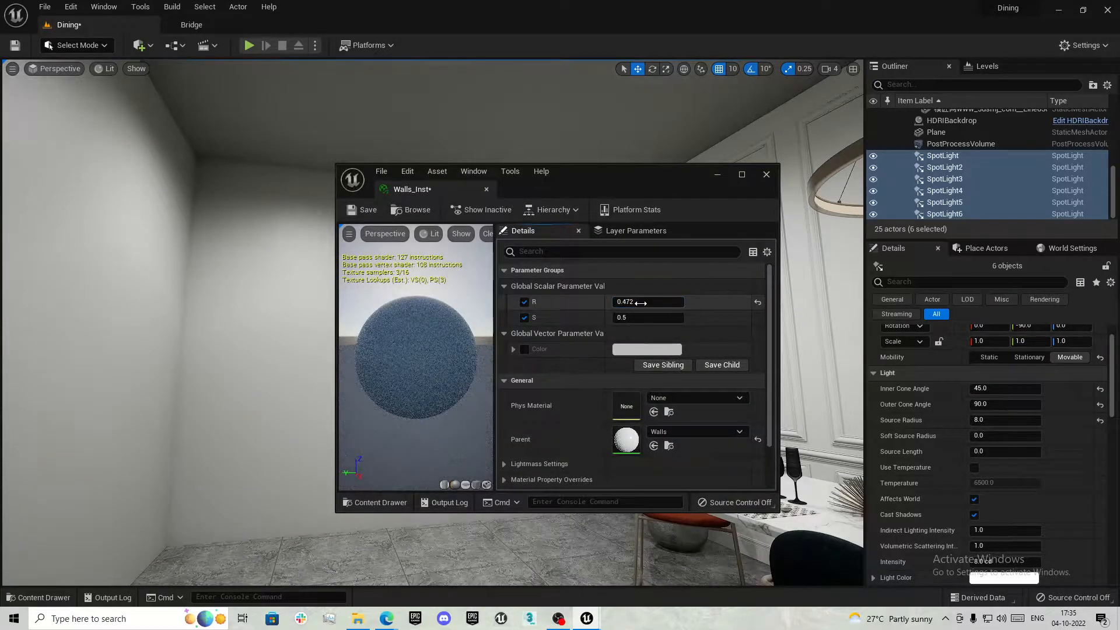
# Close the Walls_Inst material instance and save the Dining level
pyautogui.click(486, 190)
pyautogui.press('Escape')
pyautogui.moveTo(460, 357); pyautogui.dragTo(476, 332, button='right')
pyautogui.press('s')
pyautogui.press('w')
pyautogui.hotkey('ctrl', 's')
# Turn on Use Temperature for all six spot lights and set their temperature to 4500
pyautogui.click(967, 156)
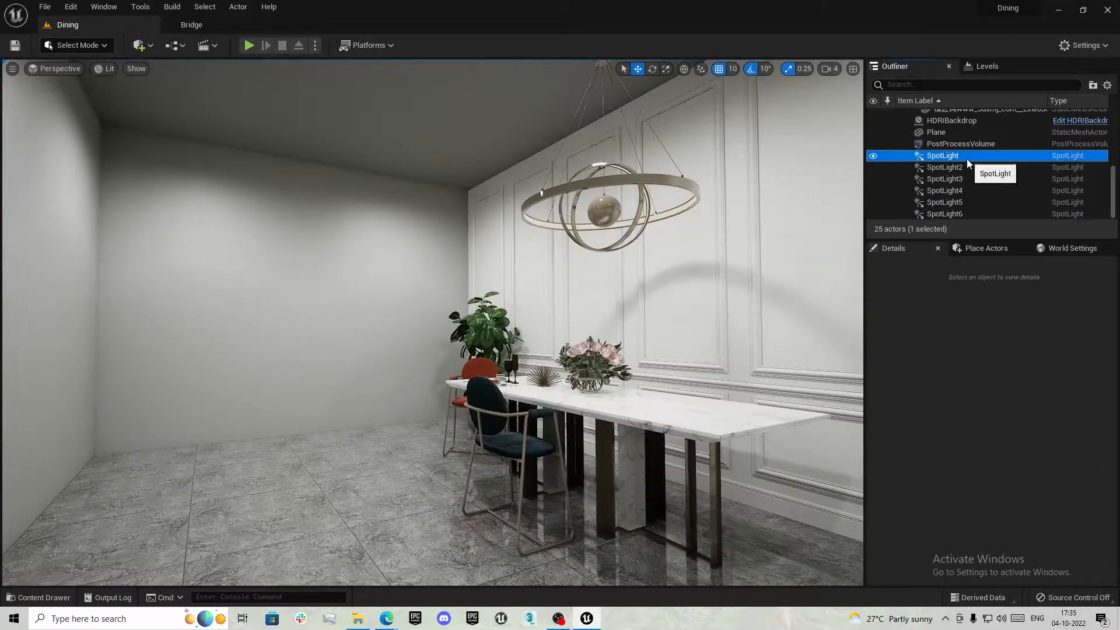
pyautogui.keyDown('shift'); pyautogui.click(961, 214); pyautogui.keyUp('shift')
pyautogui.scroll(-3, 945, 411)
pyautogui.click(974, 393)
pyautogui.click(991, 408)
pyautogui.hotkey('ctrl', 'a')
pyautogui.write('4500')
pyautogui.press('Return')
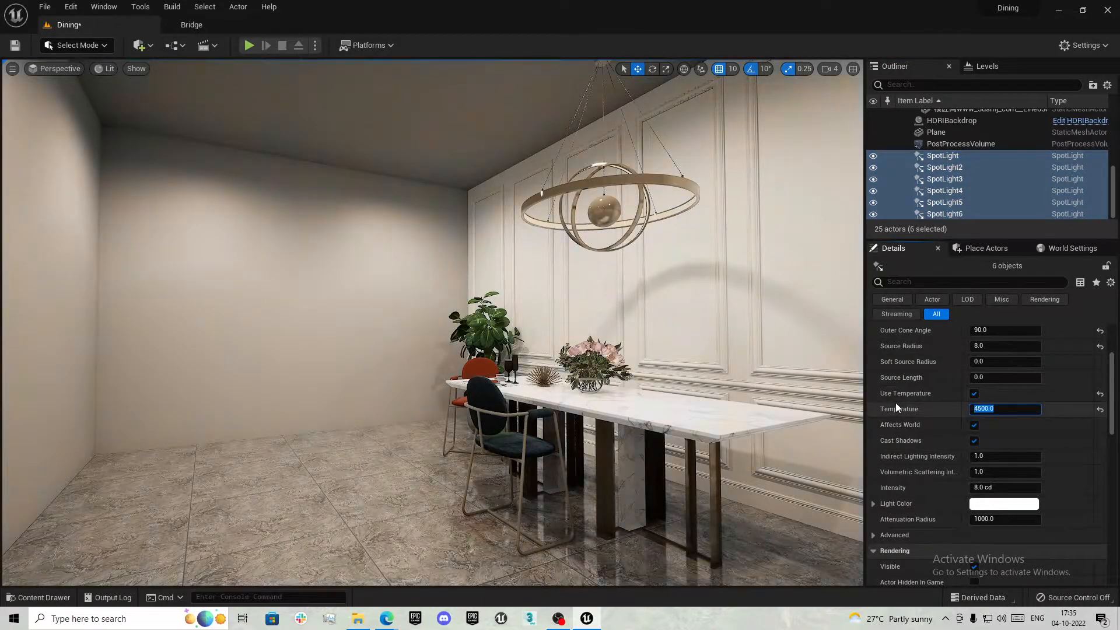
# Try a temperature of 5500 on the six spot lights and check the room's tint
pyautogui.write('5500')
pyautogui.press('Return')
pyautogui.moveTo(659, 350); pyautogui.dragTo(843, 336, button='right')
pyautogui.moveTo(497, 298); pyautogui.dragTo(498, 297, button='right')
pyautogui.hotkey('ctrl', 'space')
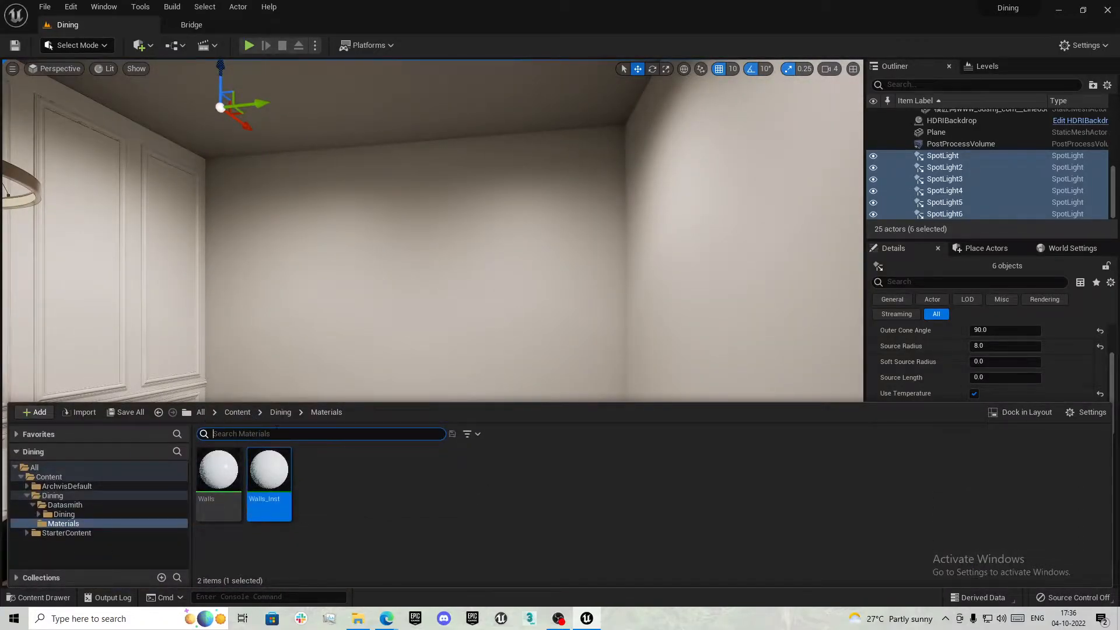
pyautogui.moveTo(430, 308)
pyautogui.mouseDown(button='right')
pyautogui.moveTo(413, 319)
pyautogui.moveTo(412, 303)
pyautogui.mouseUp(button='right')
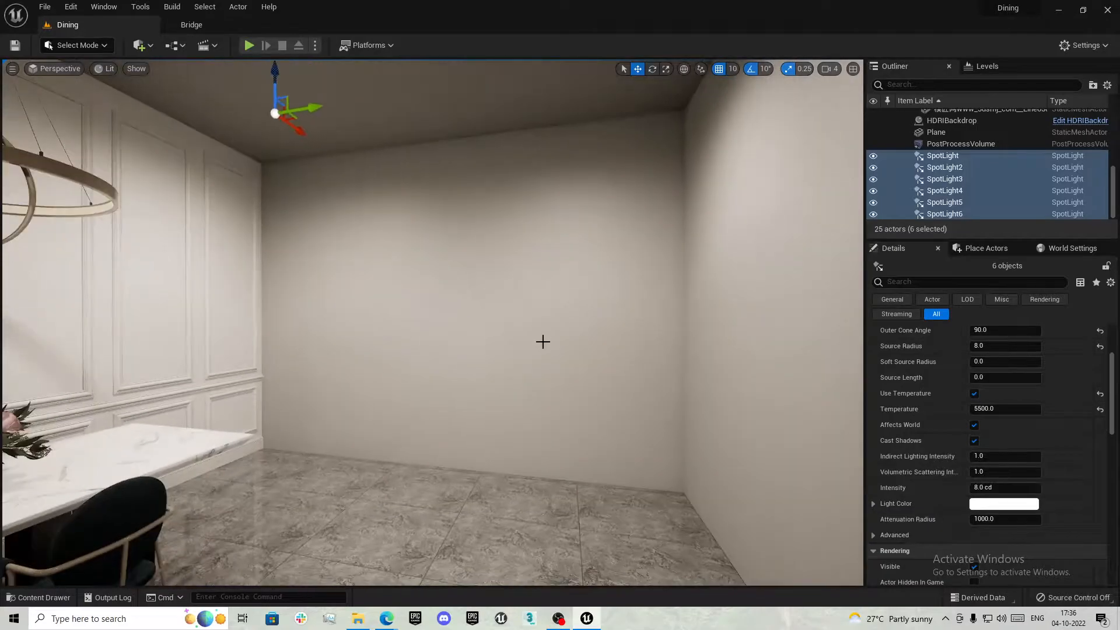
# Duplicate the plain far wall plane and slide the two copies apart to leave a full-height opening between them
pyautogui.moveTo(500, 343)
pyautogui.mouseDown(button='right')
pyautogui.moveTo(348, 345)
pyautogui.moveTo(547, 335)
pyautogui.moveTo(494, 345)
pyautogui.mouseUp(button='right')
pyautogui.scroll(-5, 538, 368)
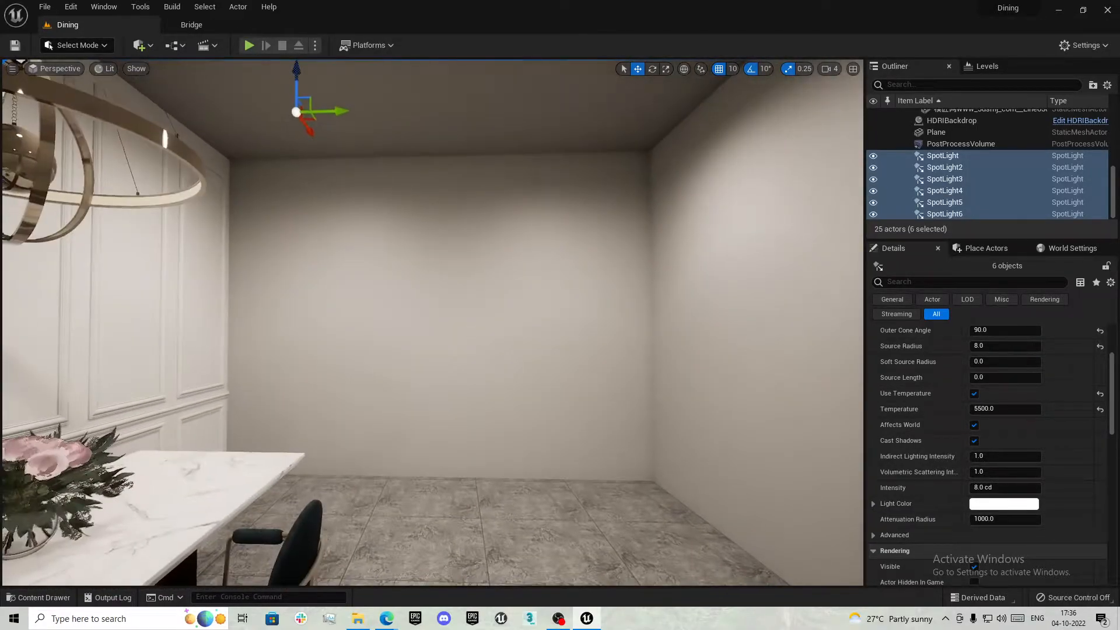
pyautogui.click(467, 322)
pyautogui.keyDown('alt'); pyautogui.moveTo(477, 321); pyautogui.dragTo(734, 331); pyautogui.keyUp('alt')
pyautogui.click(450, 324)
pyautogui.moveTo(470, 321); pyautogui.dragTo(190, 321)
pyautogui.click(595, 325)
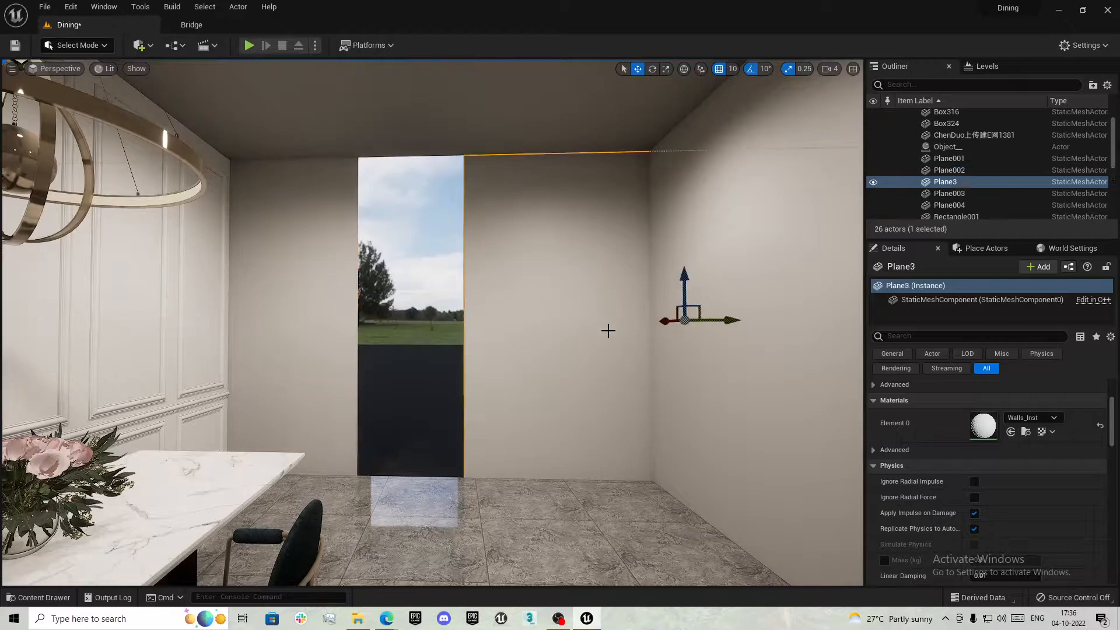
pyautogui.moveTo(722, 327); pyautogui.dragTo(741, 323)
pyautogui.moveTo(545, 387); pyautogui.dragTo(513, 391, button='right')
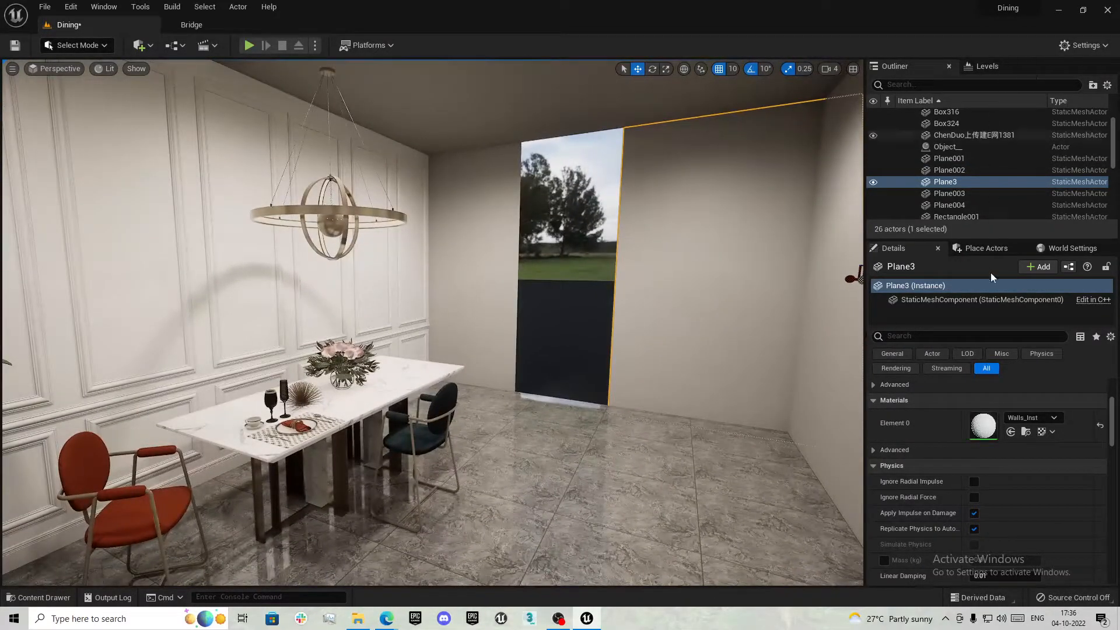
# Duplicate the wall plane twice more to close the lower and upper parts of the opening, leaving a window
pyautogui.click(986, 248)
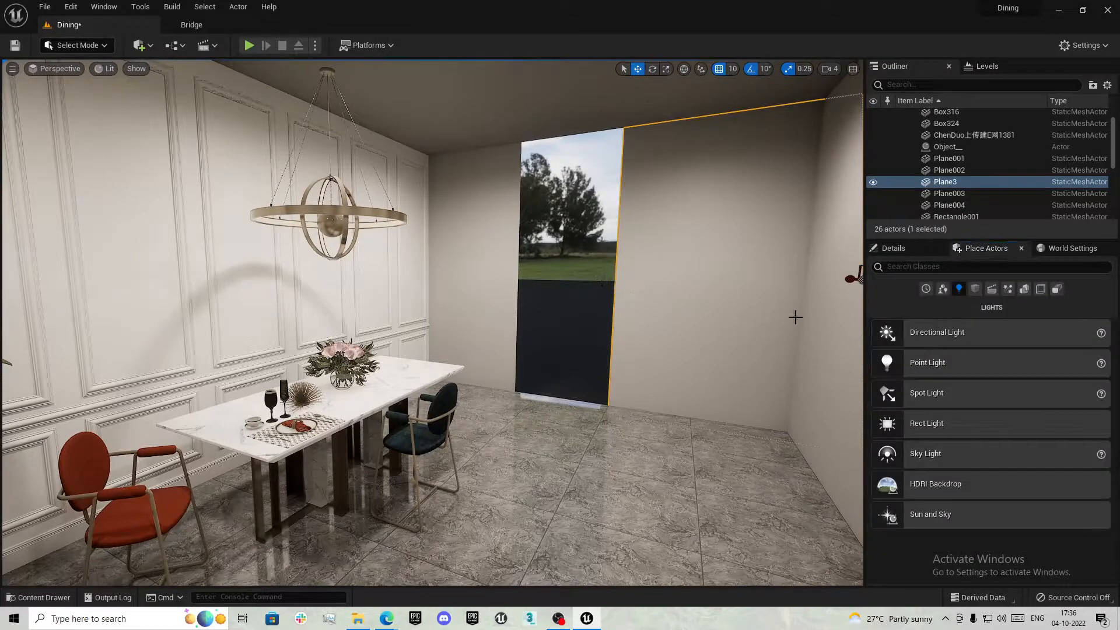
pyautogui.moveTo(788, 315); pyautogui.dragTo(822, 315, button='right')
pyautogui.keyDown('alt'); pyautogui.moveTo(735, 293); pyautogui.dragTo(554, 294); pyautogui.keyUp('alt')
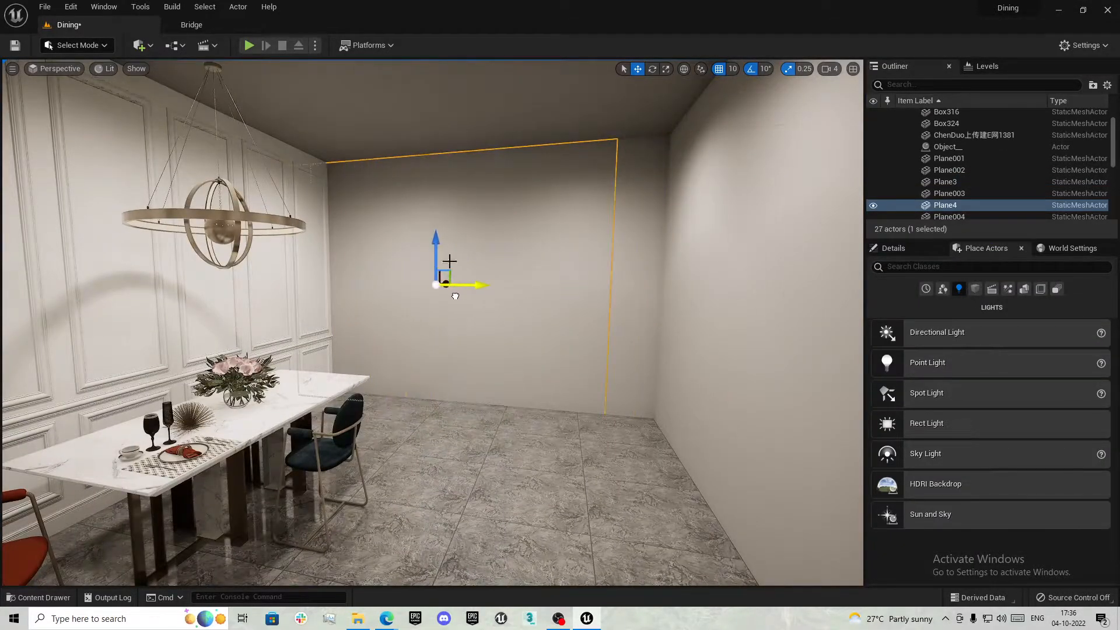
pyautogui.moveTo(441, 250); pyautogui.dragTo(416, 407)
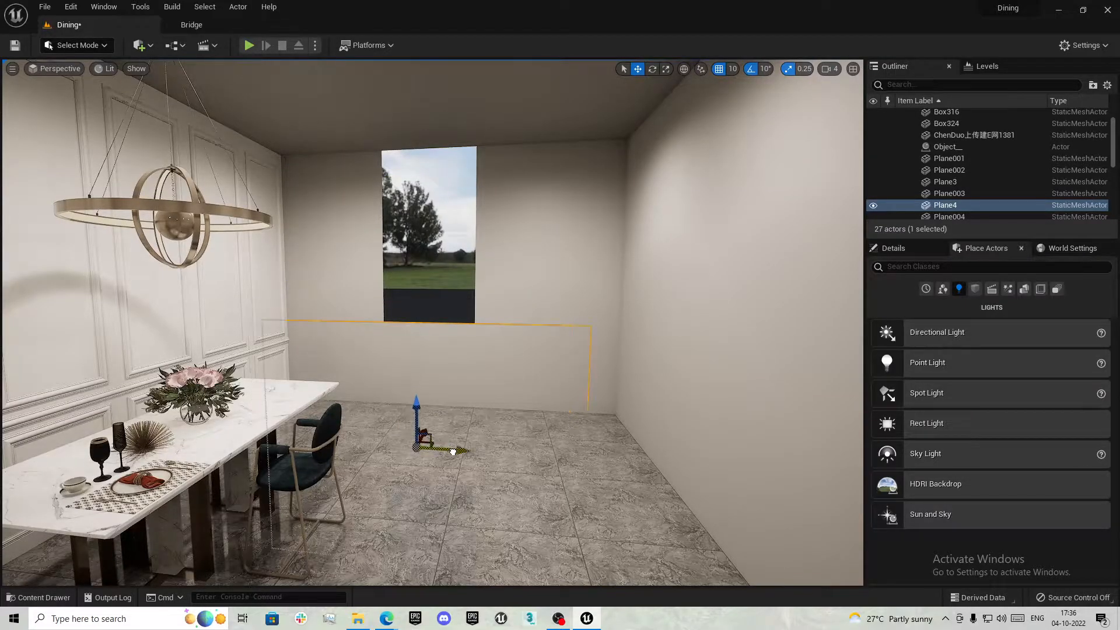
pyautogui.keyDown('alt'); pyautogui.moveTo(437, 419); pyautogui.dragTo(434, 68); pyautogui.keyUp('alt')
pyautogui.keyDown('alt'); pyautogui.moveTo(480, 182); pyautogui.dragTo(274, 257); pyautogui.keyUp('alt')
pyautogui.moveTo(431, 292); pyautogui.dragTo(641, 291, button='right')
pyautogui.moveTo(432, 315); pyautogui.dragTo(432, 355, button='right')
# Place a Directional Light in the dining room and rotate it so sunlight shines in through the new window
pyautogui.press('Escape')
pyautogui.moveTo(743, 399); pyautogui.dragTo(638, 417)
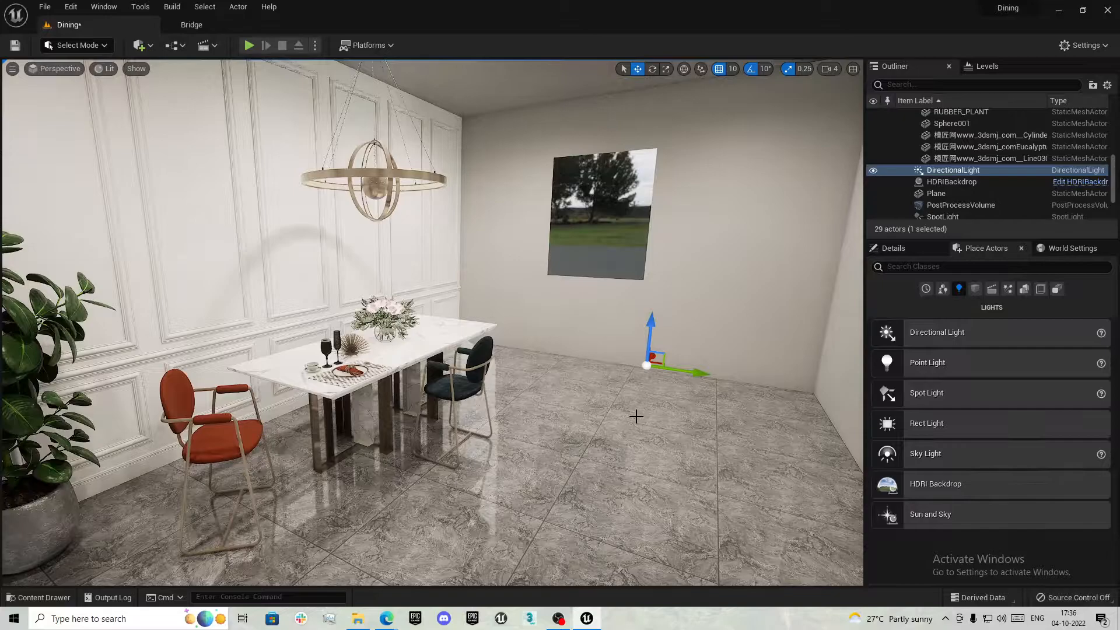
pyautogui.hotkey('ctrl', 'l')
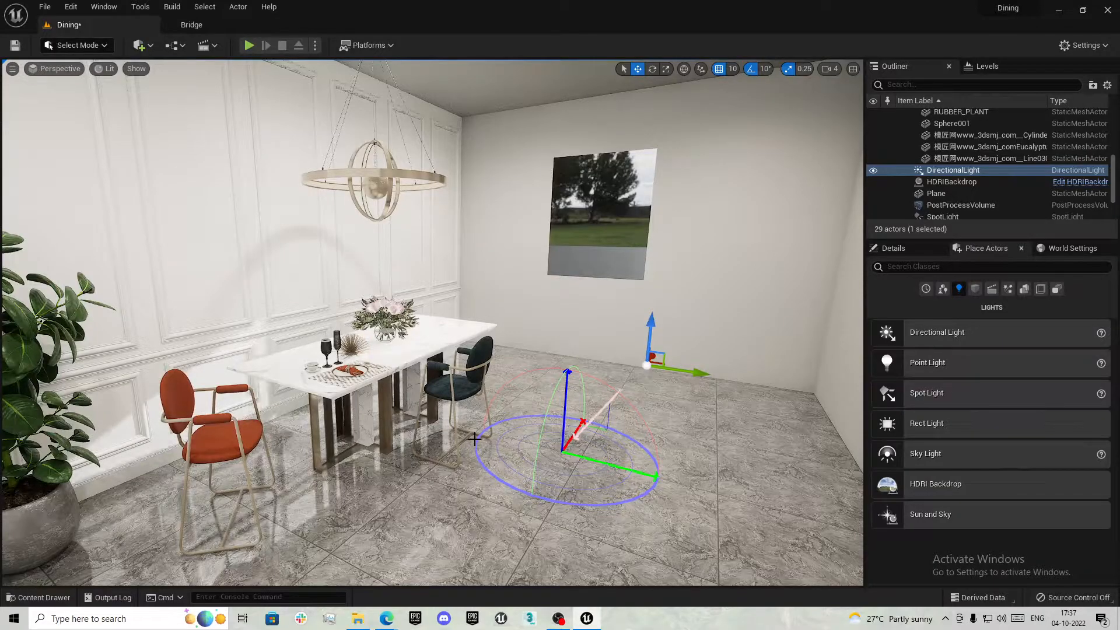
pyautogui.moveTo(410, 490)
pyautogui.mouseDown(button='right')
pyautogui.moveTo(445, 539)
pyautogui.moveTo(434, 474)
pyautogui.moveTo(292, 468)
pyautogui.moveTo(353, 461)
pyautogui.moveTo(327, 464)
pyautogui.moveTo(331, 455)
pyautogui.moveTo(461, 461)
pyautogui.moveTo(411, 470)
pyautogui.moveTo(388, 491)
pyautogui.mouseUp(button='right')
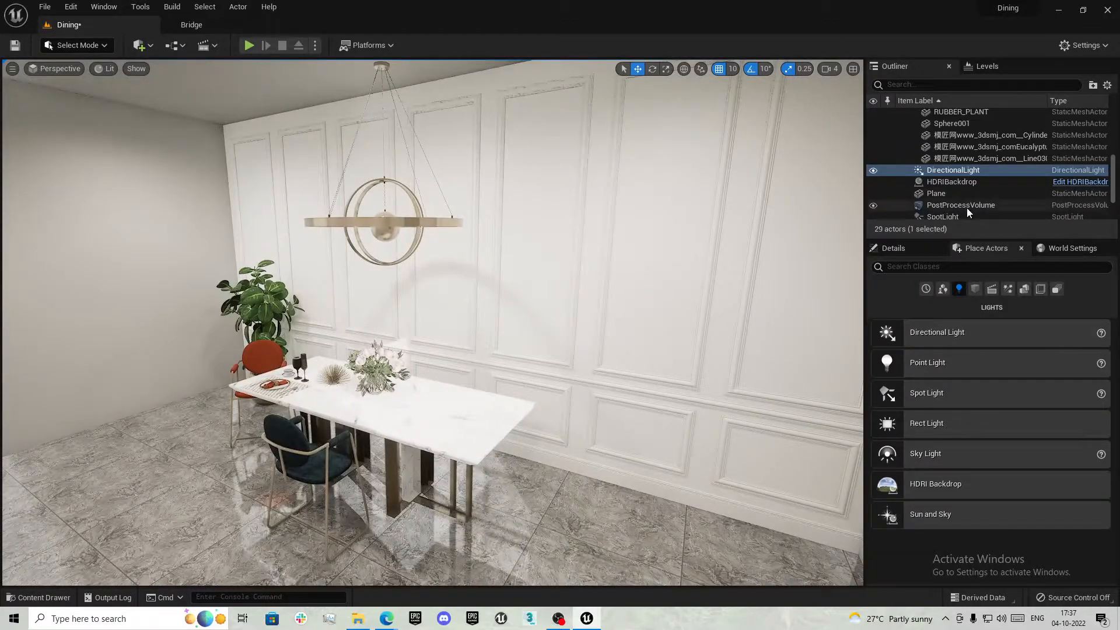
# Filter the outliner for "spot", select all six spot lights, and set their temperature to 4500
pyautogui.click(925, 84)
pyautogui.write('spot')
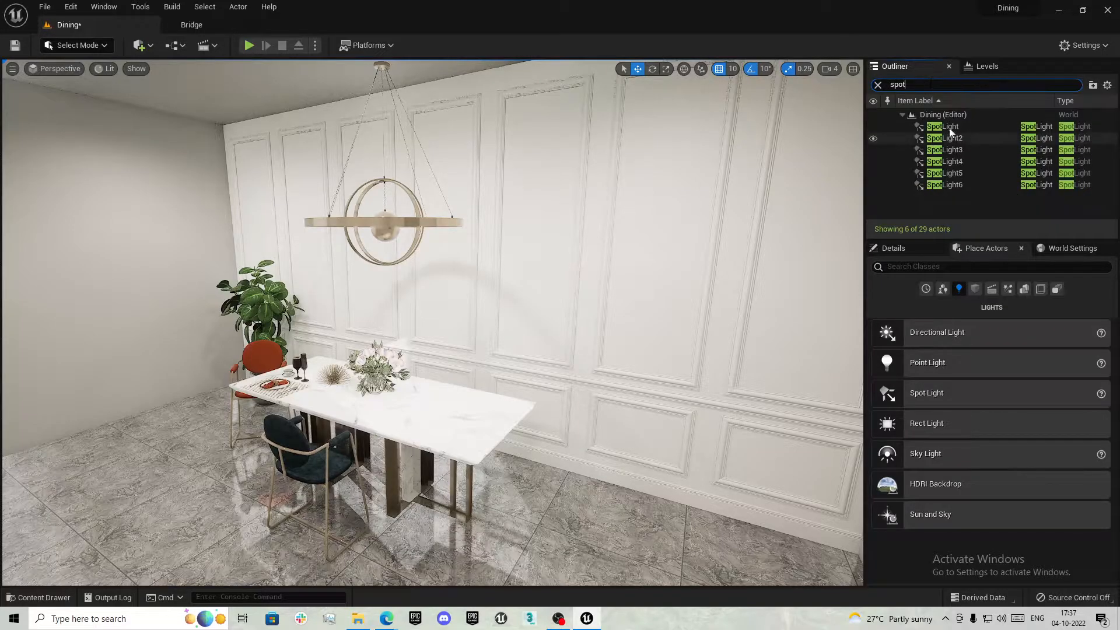
pyautogui.click(951, 128)
pyautogui.keyDown('shift'); pyautogui.click(958, 185); pyautogui.keyUp('shift')
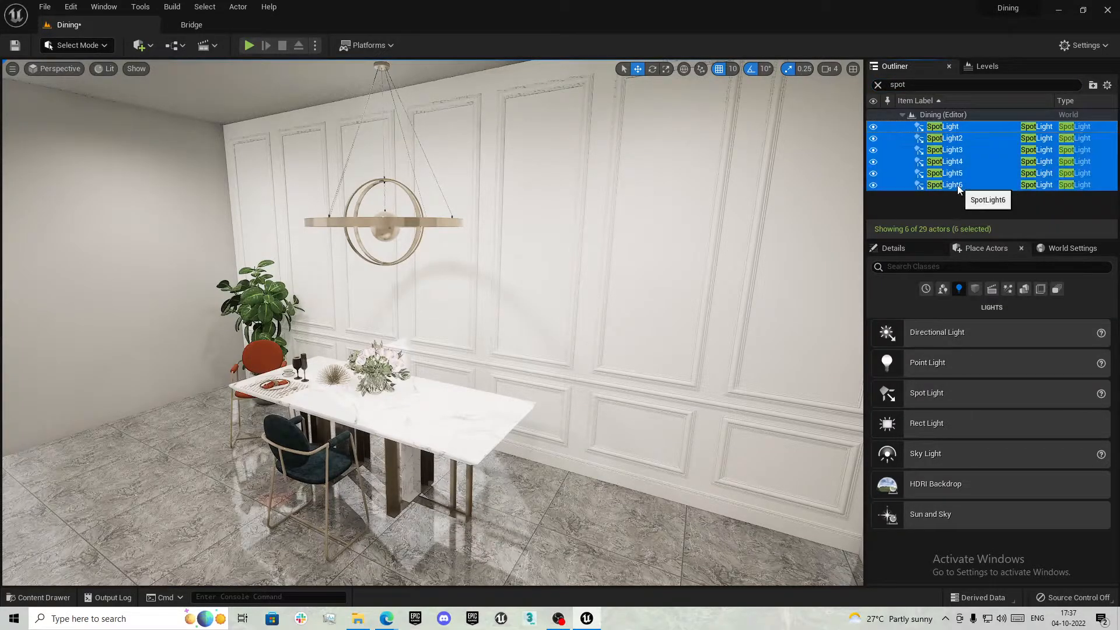
pyautogui.click(913, 256)
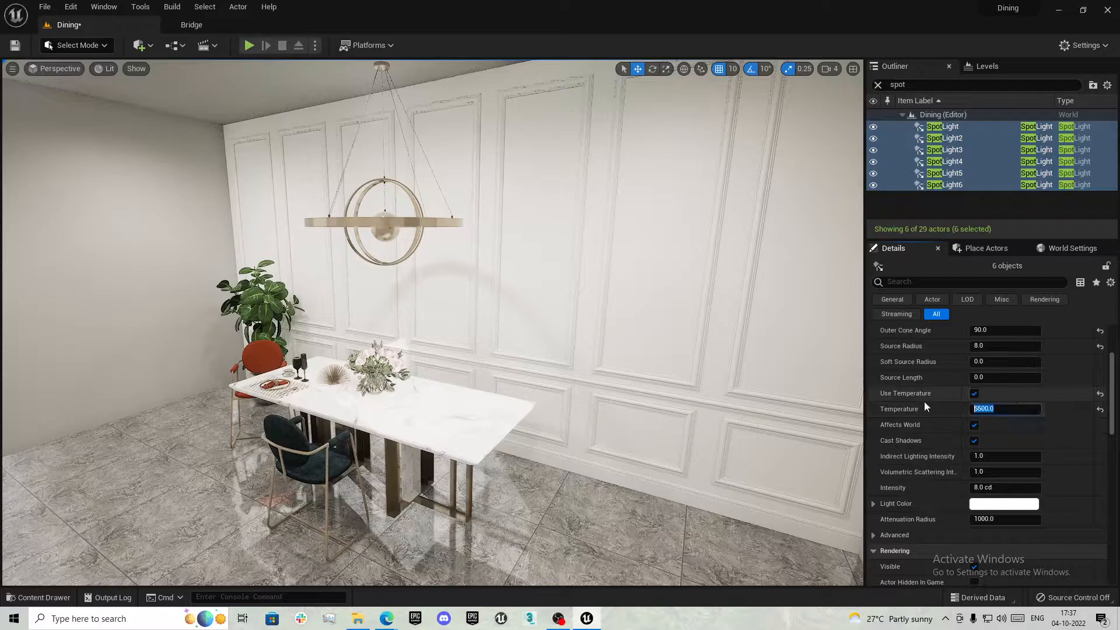
pyautogui.write('4500')
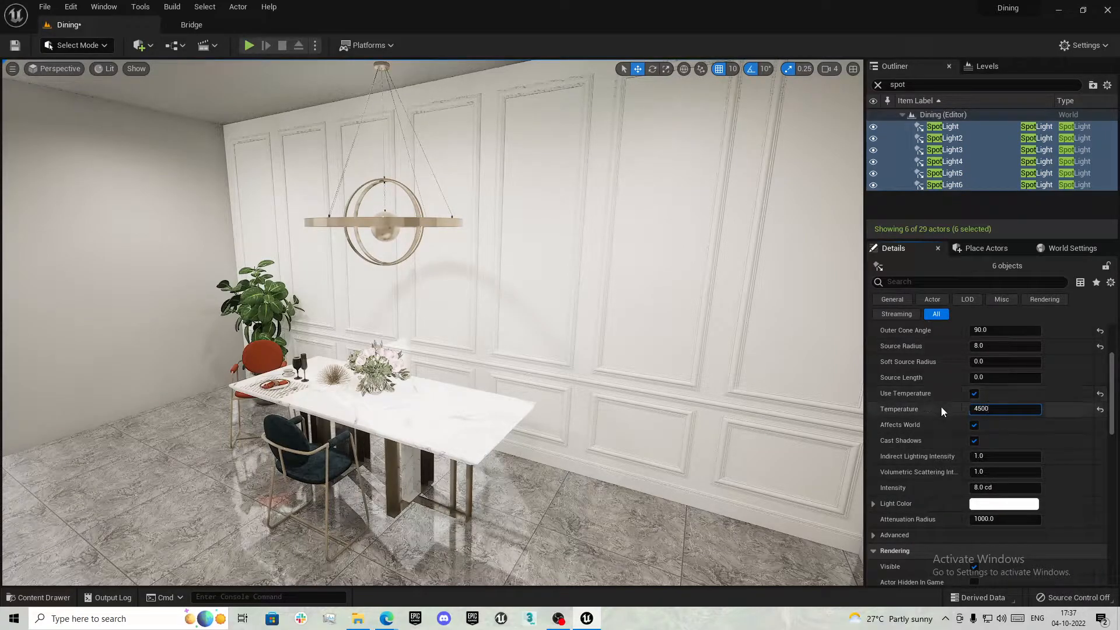
pyautogui.press('Return')
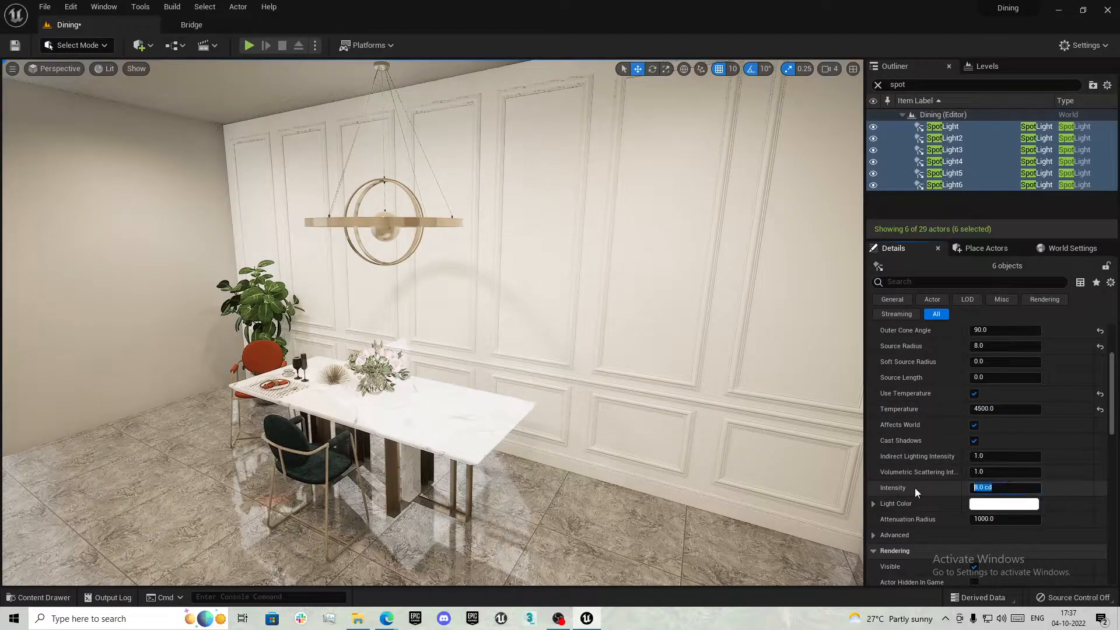
# Try an intensity of 5 cd on the six spot lights and return it to 8 cd
pyautogui.write('5')
pyautogui.press('Return')
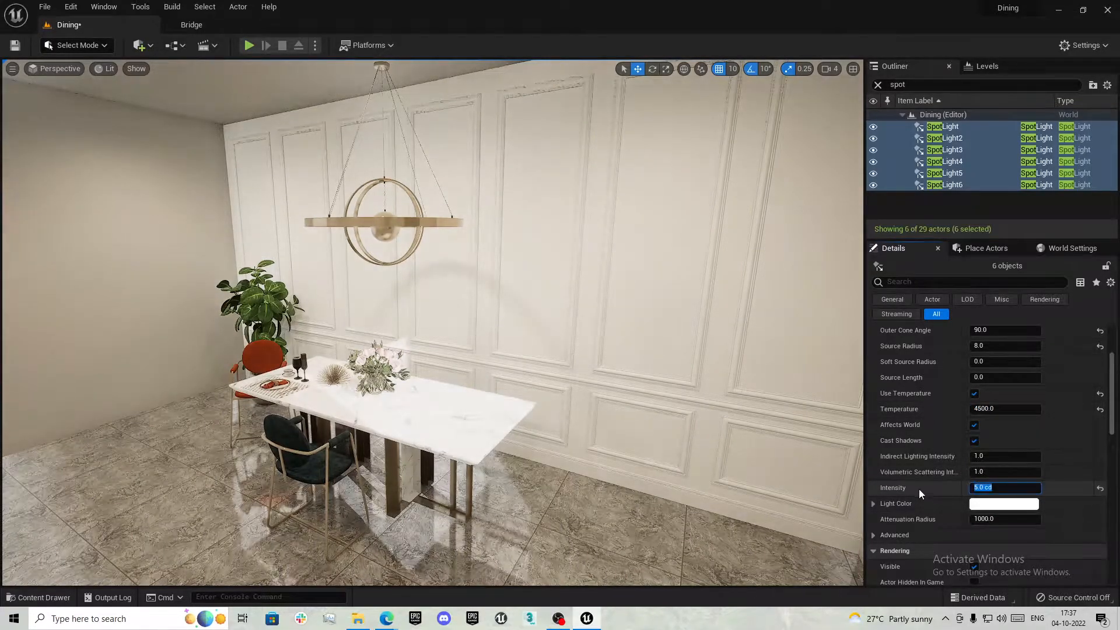
pyautogui.write('8')
pyautogui.press('Return')
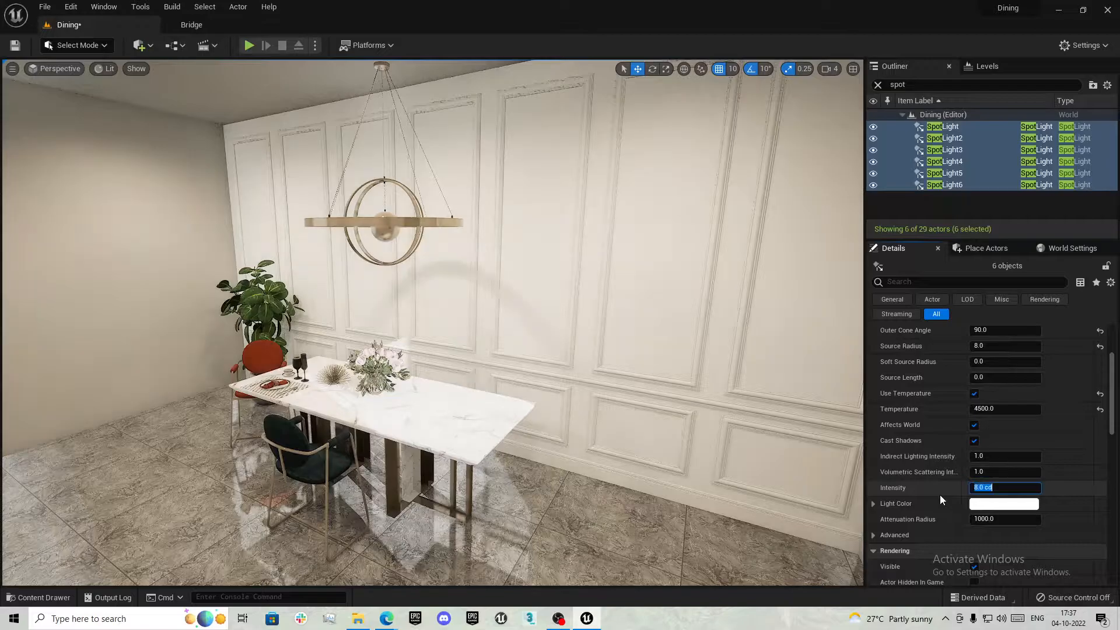
pyautogui.moveTo(471, 410); pyautogui.dragTo(471, 441, button='right')
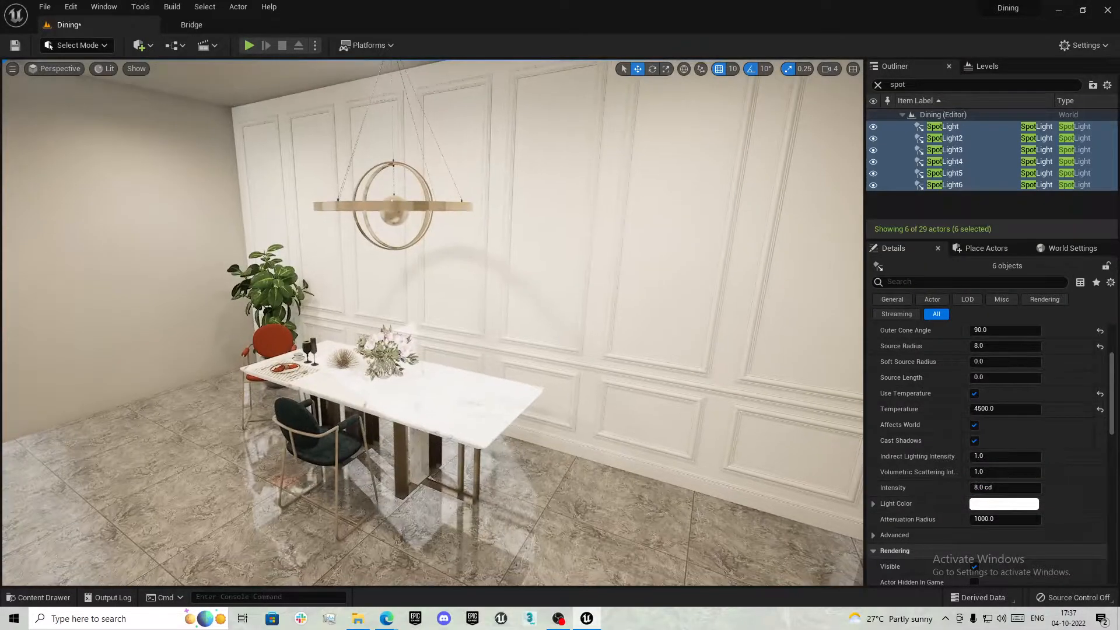
# Select the dining table and open its 13_-_Default material instance beside the view of the table
pyautogui.click(471, 441)
pyautogui.scroll(-3, 547, 416)
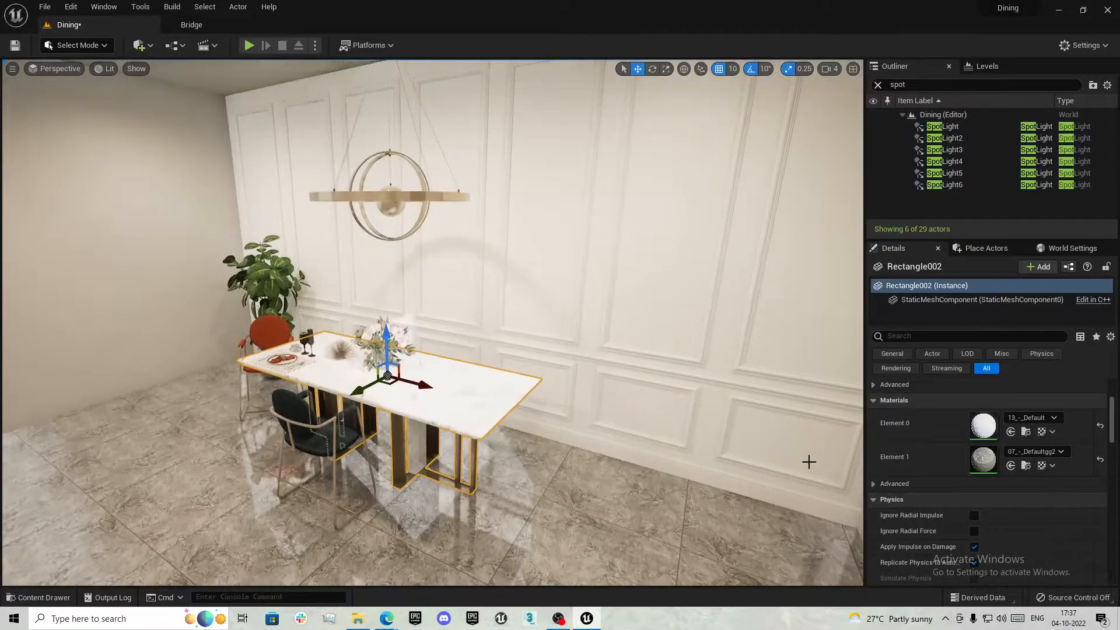
pyautogui.doubleClick(983, 425)
pyautogui.moveTo(572, 176); pyautogui.dragTo(705, 167)
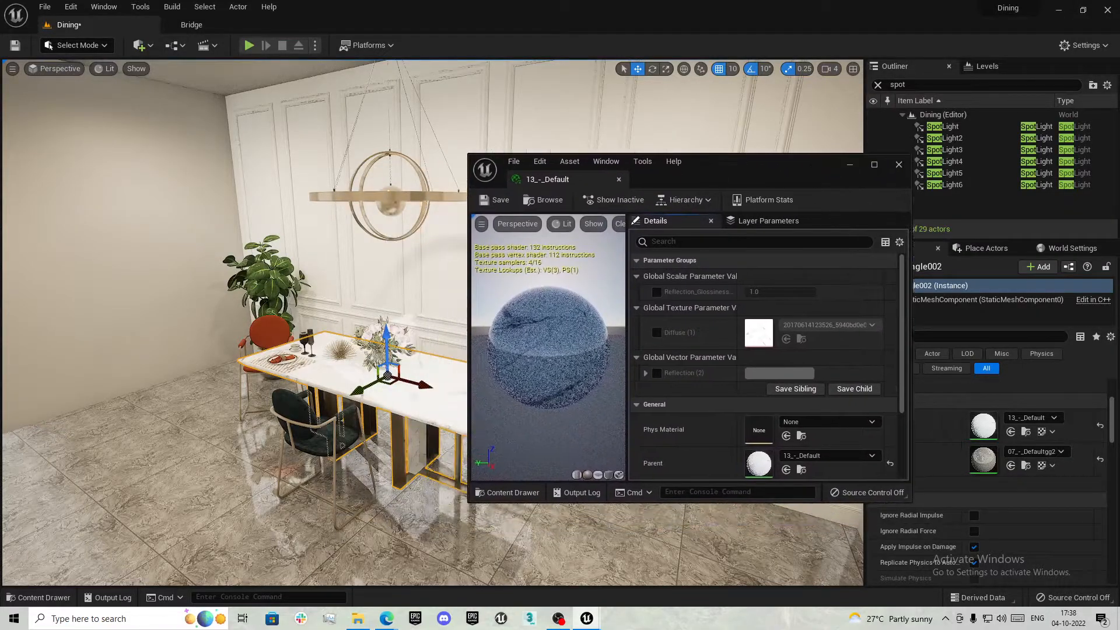
# Enable the Reflection (2) override in the table's material instance and try black as its colour
pyautogui.click(656, 373)
pyautogui.click(803, 373)
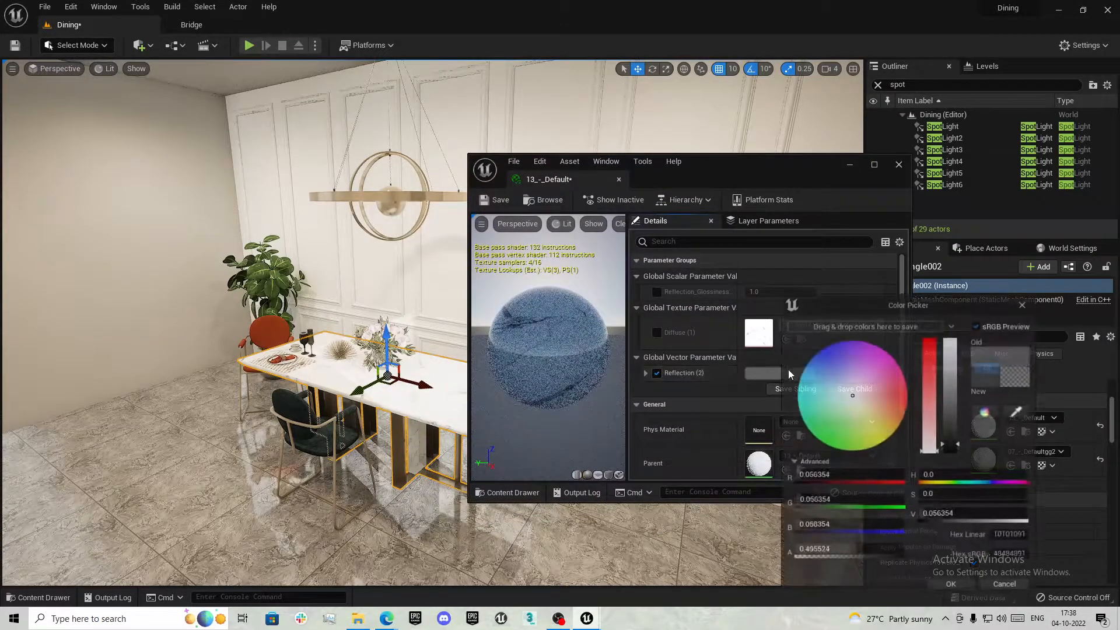
pyautogui.click(960, 450)
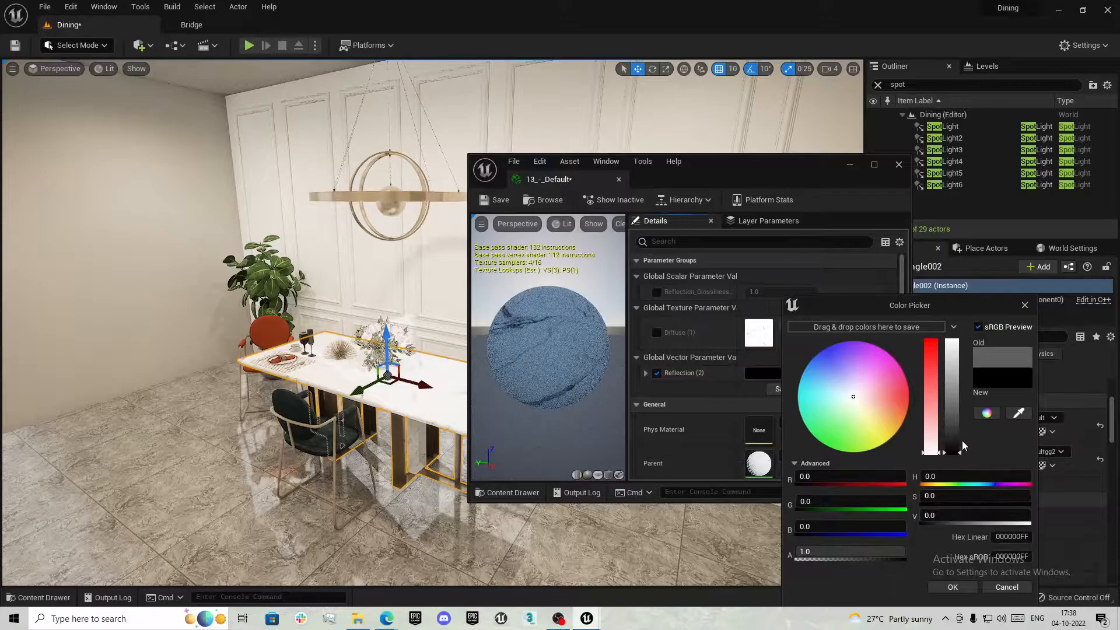
pyautogui.click(1019, 589)
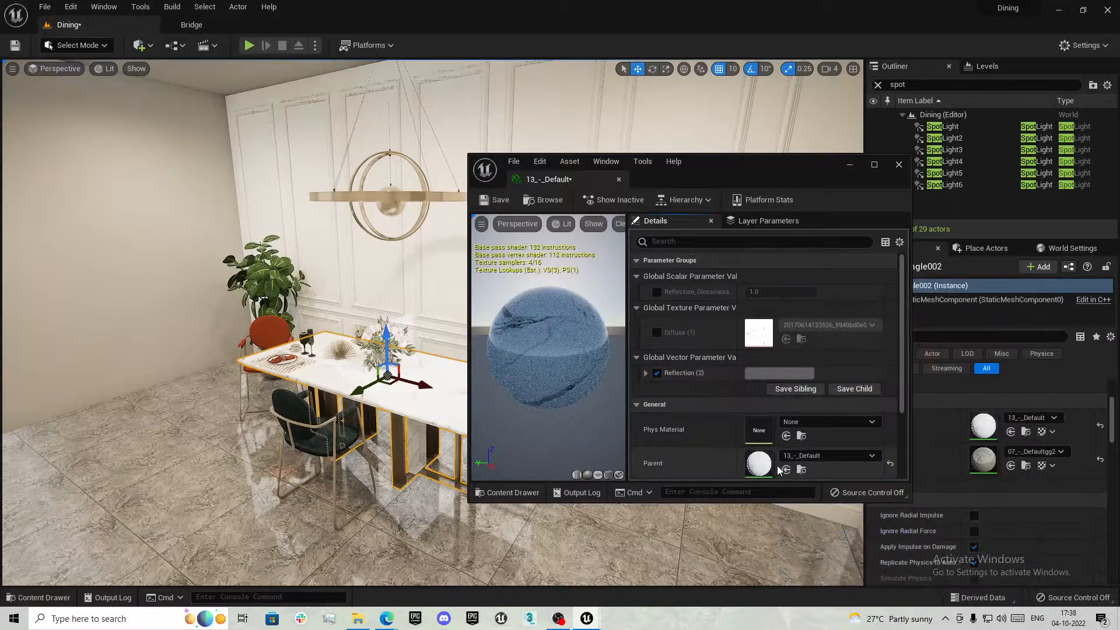
# Open the parent 13_-_Default material and connect the Diffuse texture's RGB output directly to Base Color
pyautogui.doubleClick(758, 463)
pyautogui.scroll(3, 702, 290)
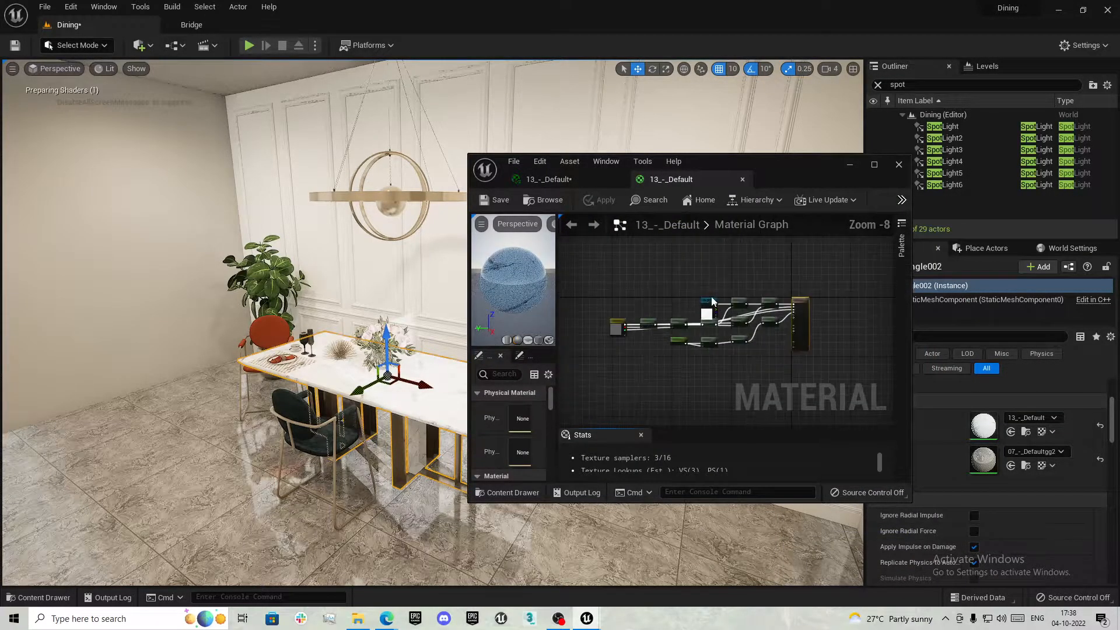
pyautogui.moveTo(709, 303); pyautogui.dragTo(731, 275)
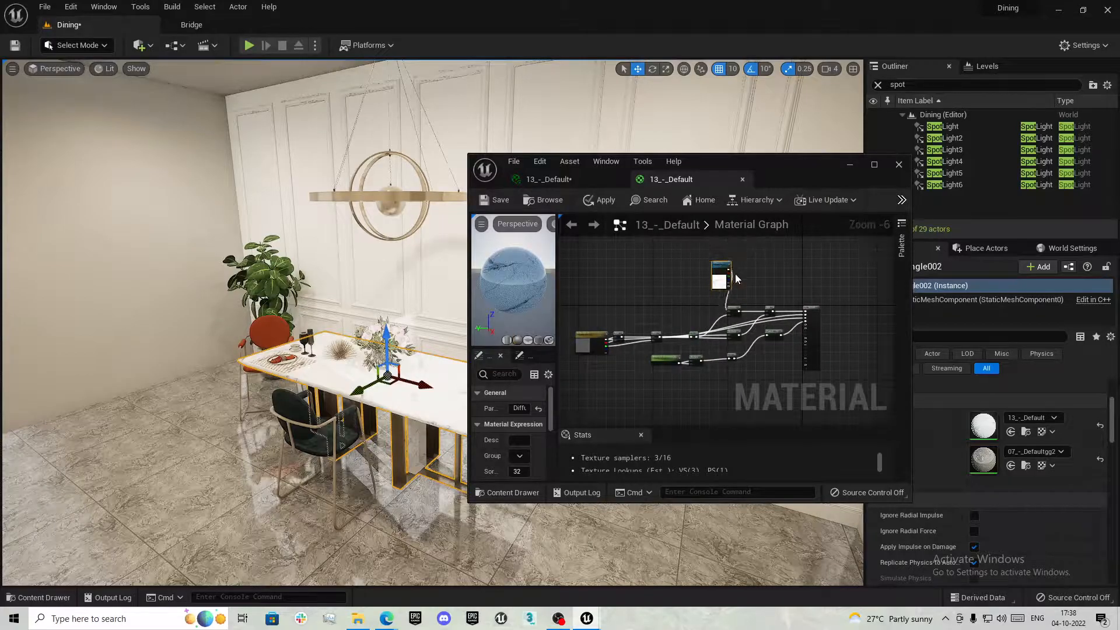
pyautogui.scroll(4, 747, 276)
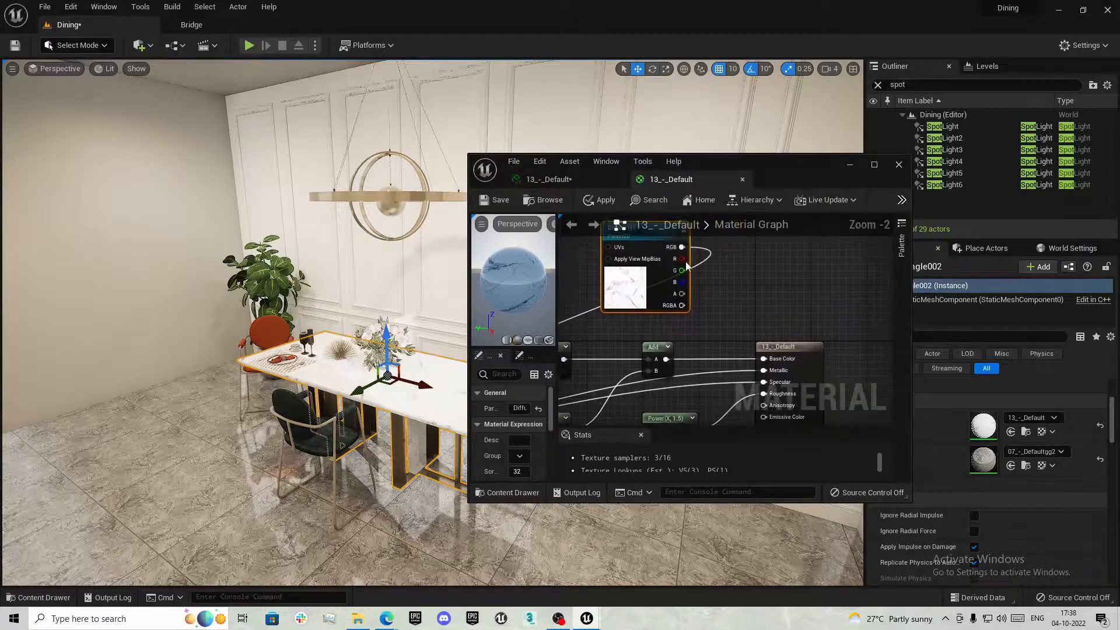
pyautogui.moveTo(681, 247); pyautogui.dragTo(770, 365)
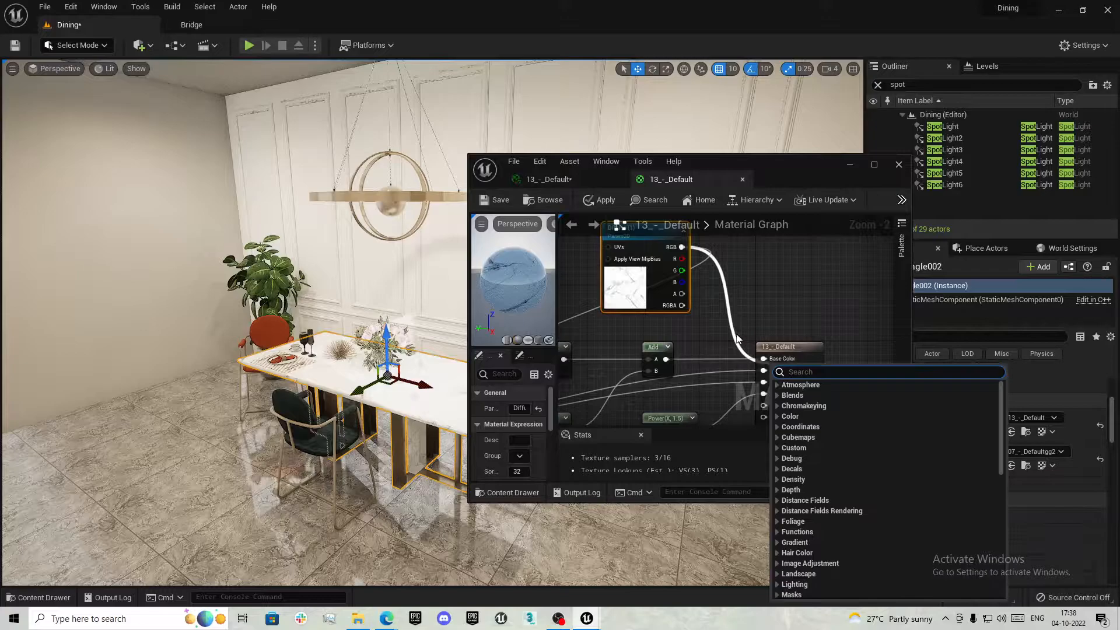
pyautogui.click(739, 336)
pyautogui.moveTo(681, 247); pyautogui.dragTo(764, 360)
pyautogui.moveTo(700, 338); pyautogui.dragTo(684, 303, button='right')
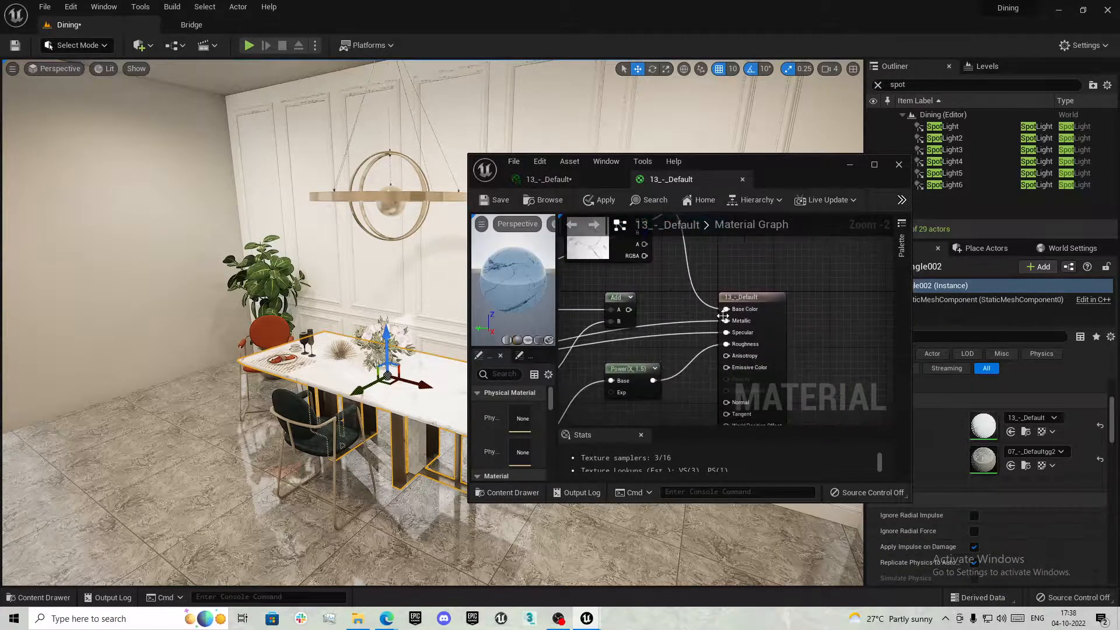
# Break the links into the Metallic, Specular and Roughness inputs of the 13_-_Default material
pyautogui.keyDown('alt'); pyautogui.click(726, 321); pyautogui.keyUp('alt')
pyautogui.keyDown('alt'); pyautogui.click(726, 333); pyautogui.keyUp('alt')
pyautogui.keyDown('alt'); pyautogui.click(726, 345); pyautogui.keyUp('alt')
pyautogui.moveTo(730, 398); pyautogui.dragTo(754, 426, button='right')
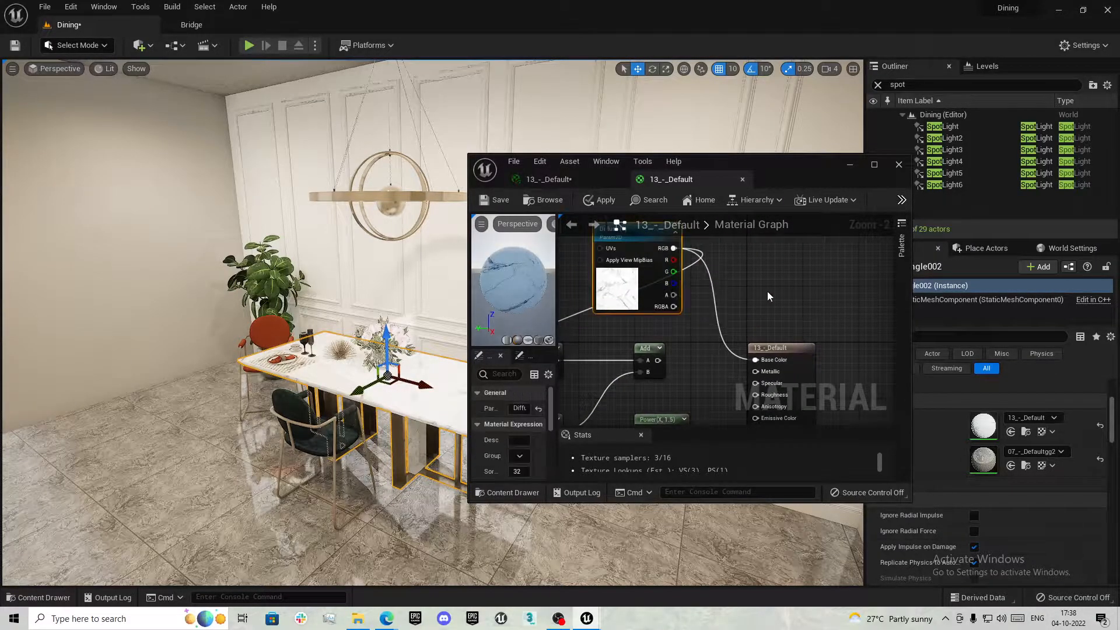
# Maximize the material editor, remove the unconnected nodes from the graph, and move the Diffuse (1) node away from the material output
pyautogui.click(873, 165)
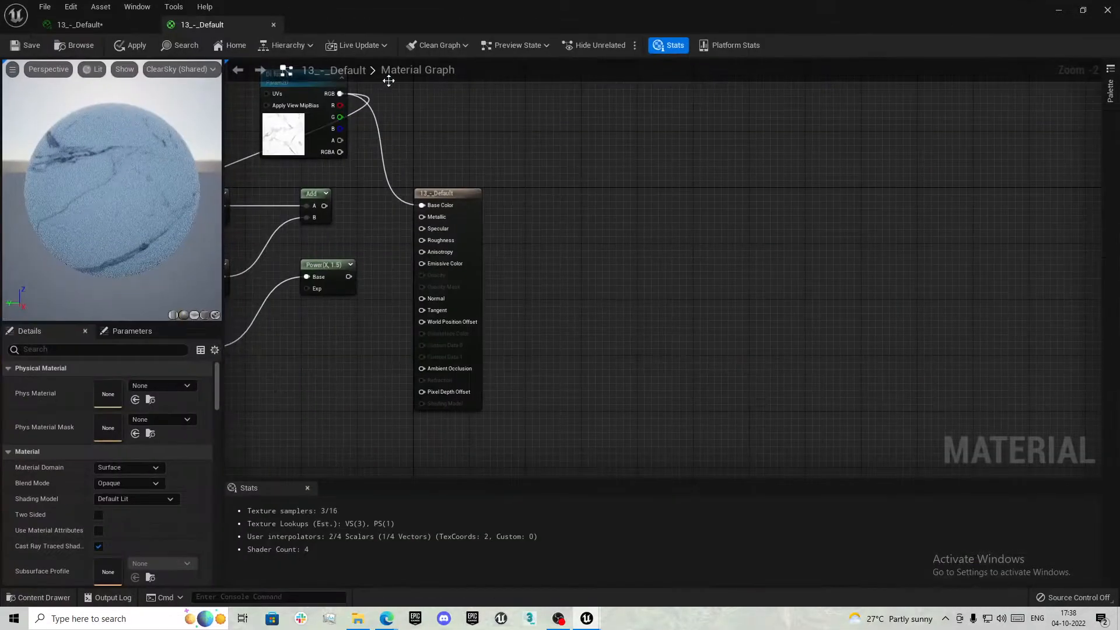
pyautogui.click(458, 64)
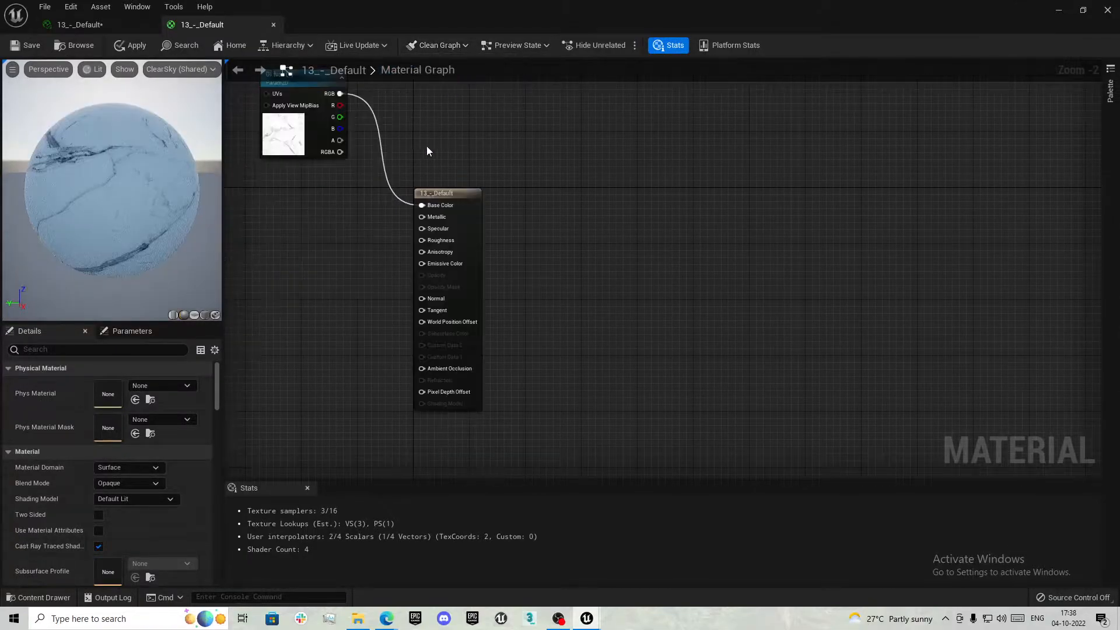
pyautogui.moveTo(341, 126); pyautogui.dragTo(517, 180, button='right')
pyautogui.moveTo(507, 175); pyautogui.dragTo(425, 178)
pyautogui.click(408, 283)
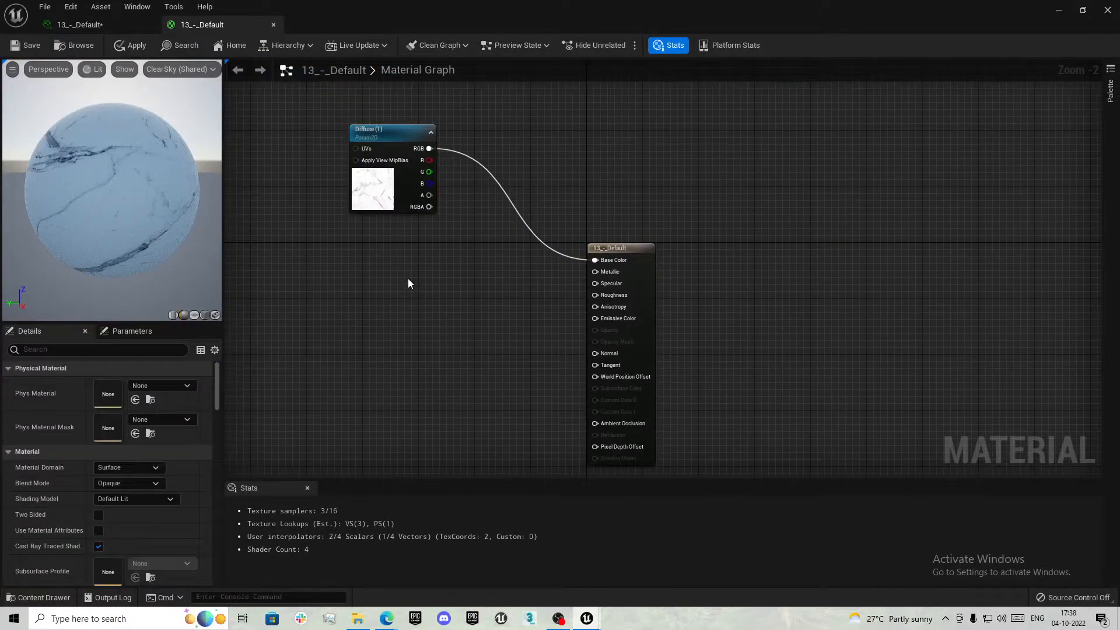
# Add scalar parameters S and R below the Diffuse (1) node and connect S to Specular and R to Roughness
pyautogui.click(374, 289)
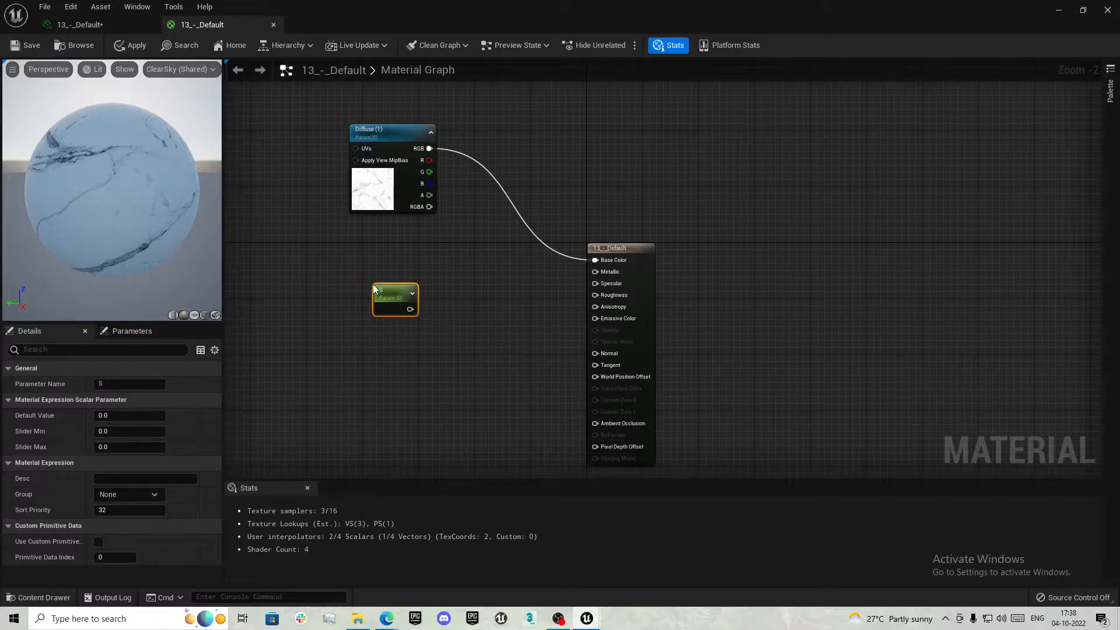
pyautogui.hotkey('ctrl', 'd')
pyautogui.moveTo(402, 318); pyautogui.dragTo(393, 348)
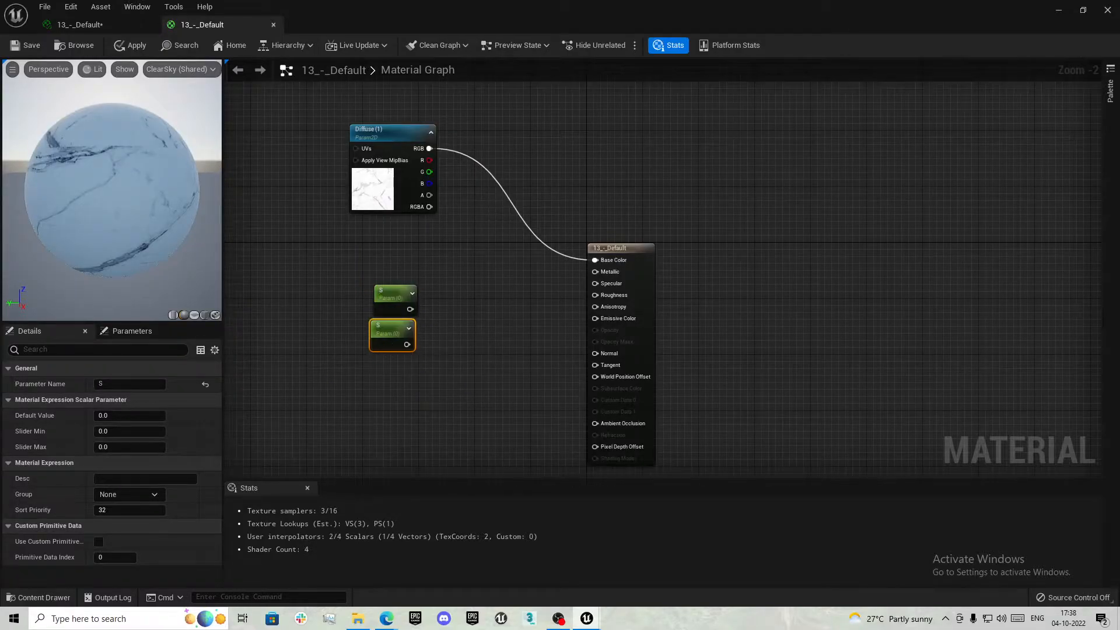
pyautogui.write('R')
pyautogui.press('Return')
pyautogui.moveTo(408, 311); pyautogui.dragTo(582, 290)
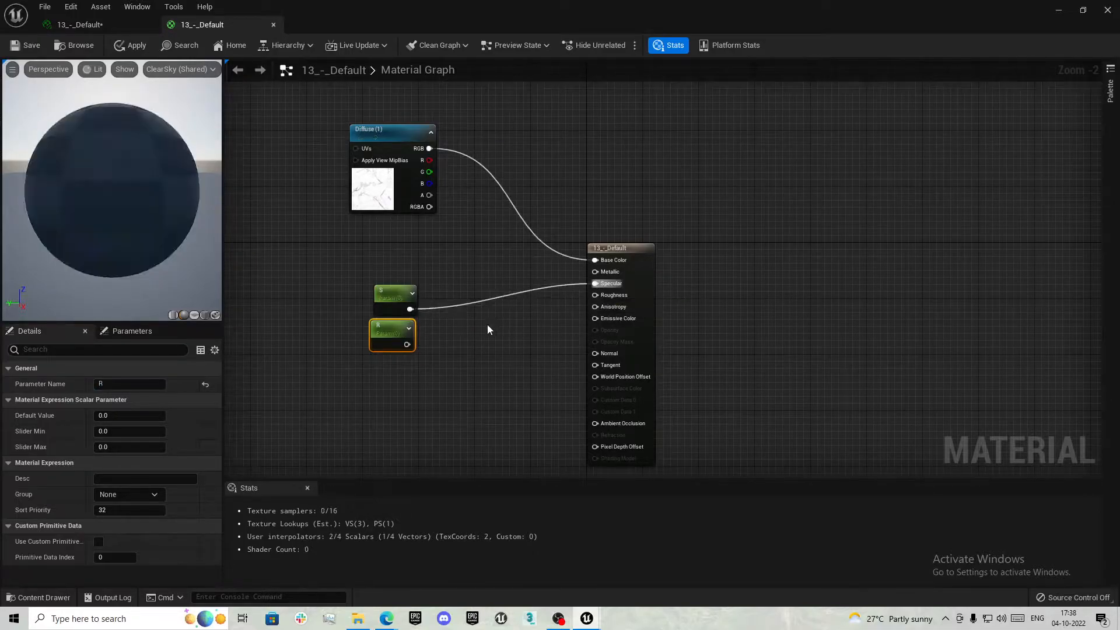
pyautogui.moveTo(407, 344); pyautogui.dragTo(600, 296)
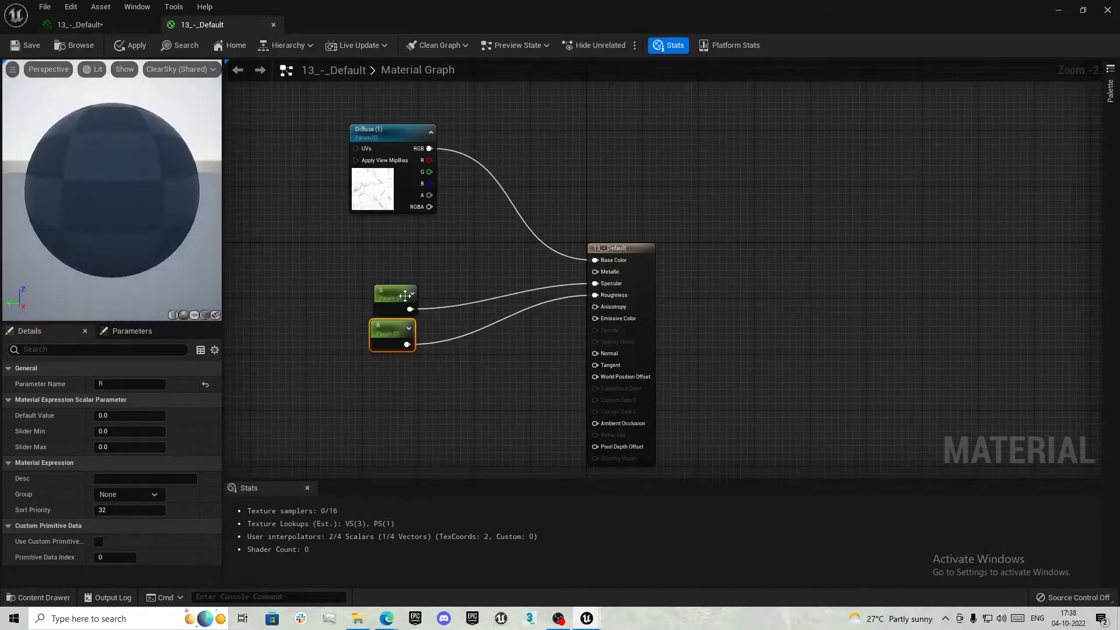
# Set the default values of S to 1 and R to 0.1, apply the material, and save the material instance
pyautogui.click(107, 415)
pyautogui.write('1')
pyautogui.press('Return')
pyautogui.click(398, 339)
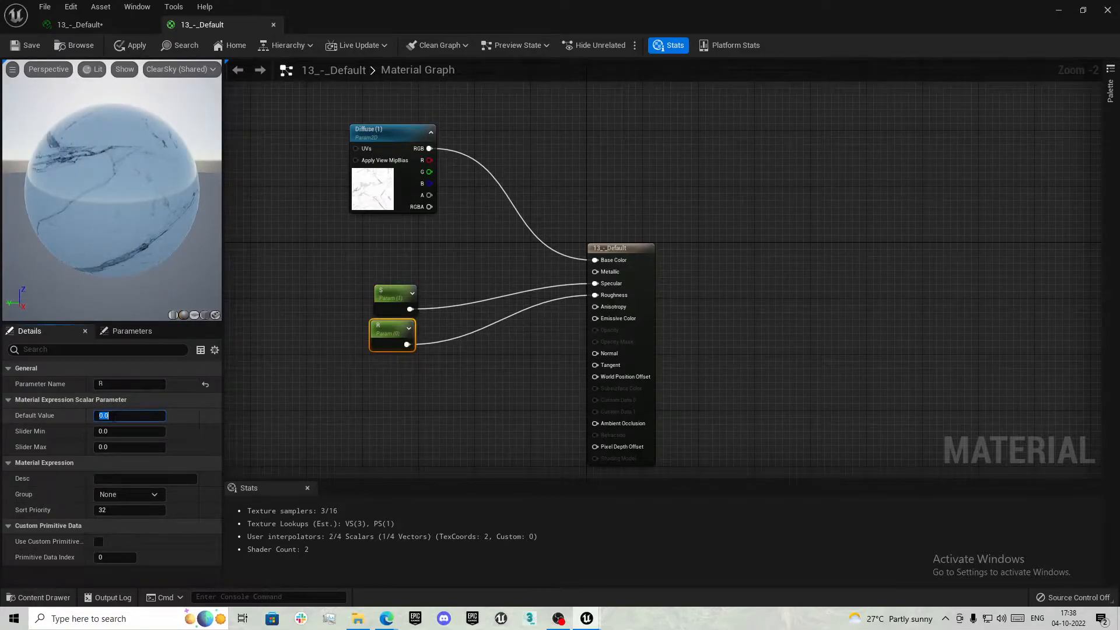
pyautogui.click(64, 414)
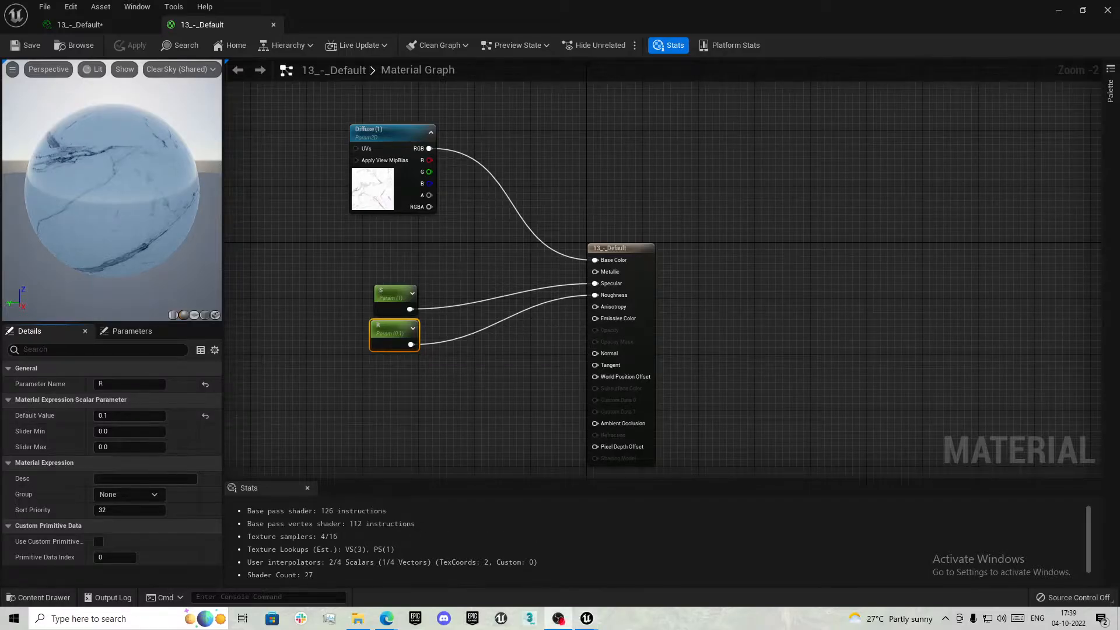
pyautogui.click(72, 28)
pyautogui.click(26, 44)
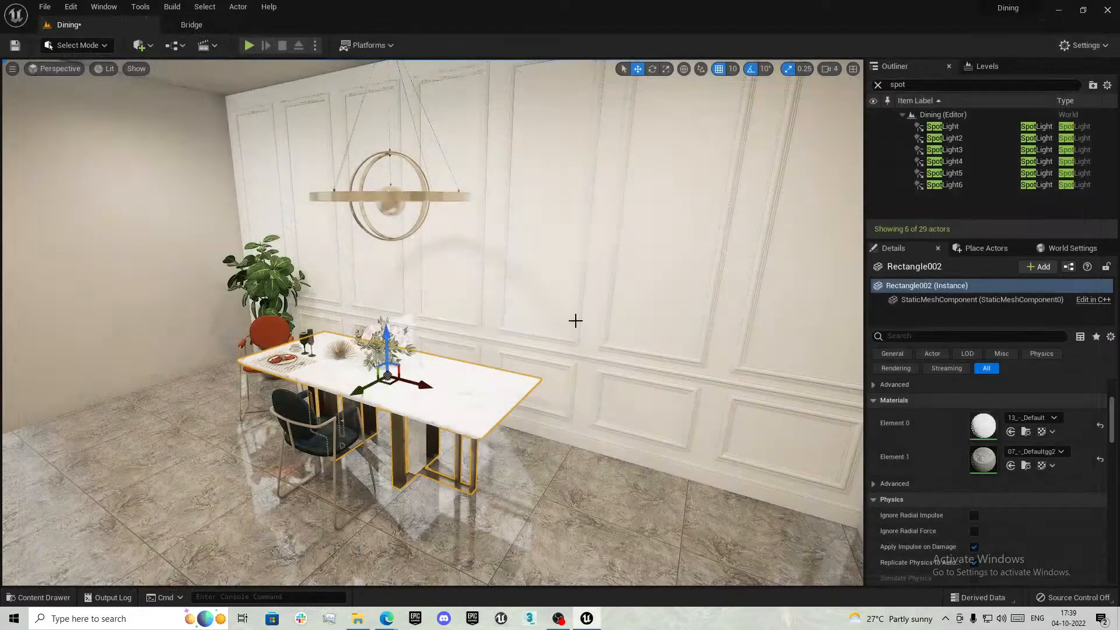
pyautogui.moveTo(479, 293); pyautogui.dragTo(479, 327, button='right')
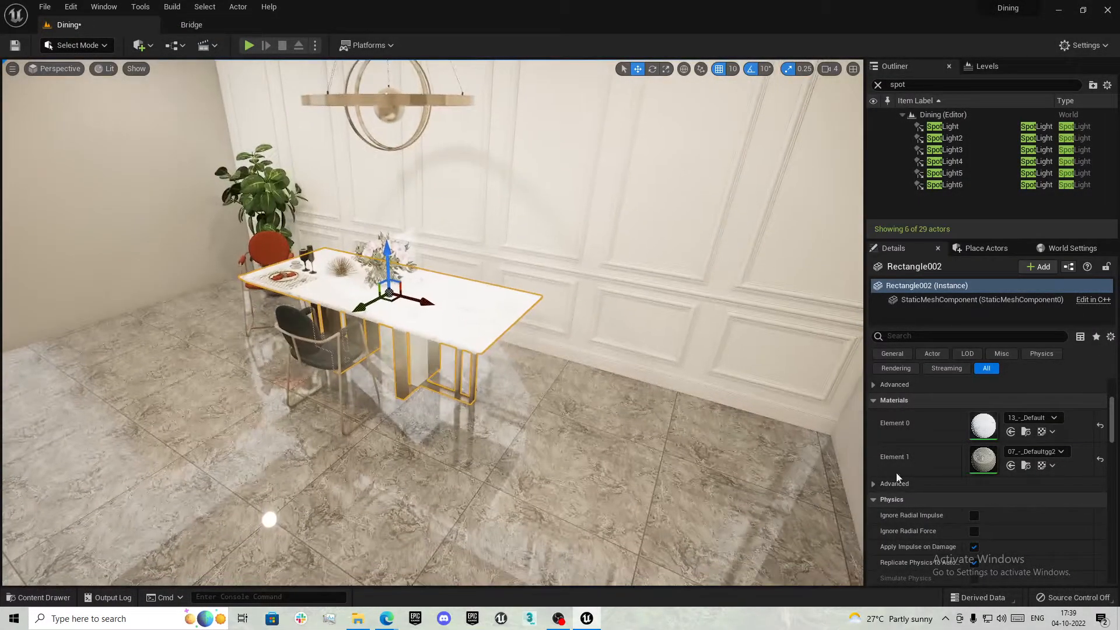
pyautogui.hotkey('ctrl', 'space')
pyautogui.rightClick(277, 475)
pyautogui.click(341, 535)
pyautogui.click(277, 482)
pyautogui.moveTo(449, 280)
pyautogui.mouseDown(button='right')
pyautogui.moveTo(403, 315)
pyautogui.moveTo(448, 282)
pyautogui.moveTo(433, 279)
pyautogui.moveTo(468, 279)
pyautogui.moveTo(508, 254)
pyautogui.moveTo(457, 277)
pyautogui.moveTo(448, 259)
pyautogui.moveTo(465, 282)
pyautogui.moveTo(445, 301)
pyautogui.mouseUp(button='right')
pyautogui.press('w')
# Filter the scene actors by "post", select the PostProcessVolume and set its Bloom intensity to 0.192
pyautogui.click(912, 85)
pyautogui.write('post')
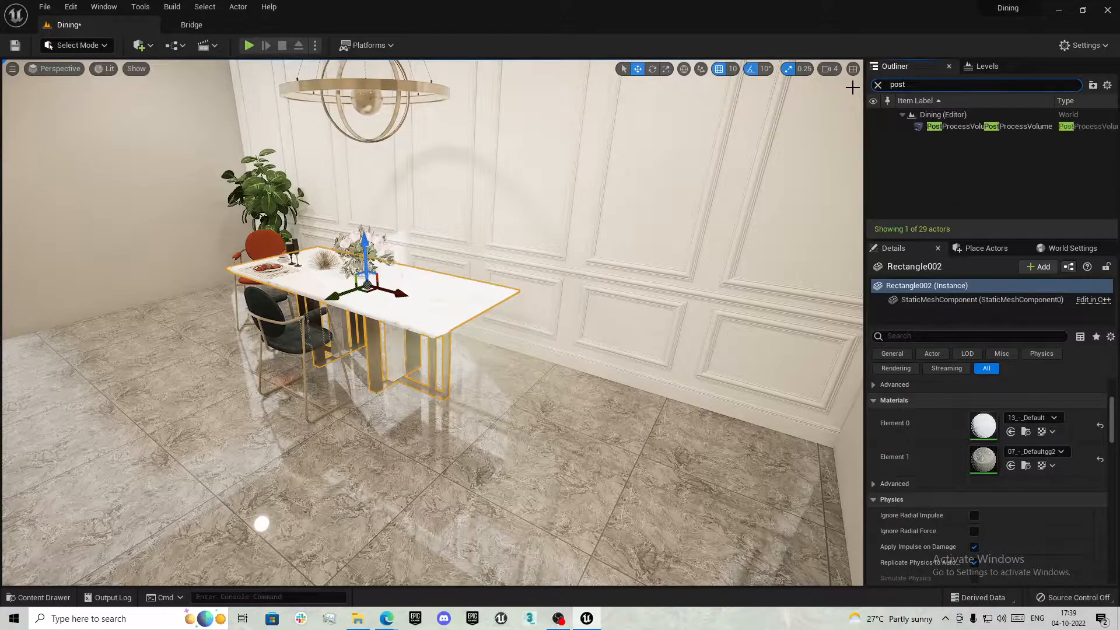
pyautogui.click(924, 127)
pyautogui.scroll(-3, 933, 455)
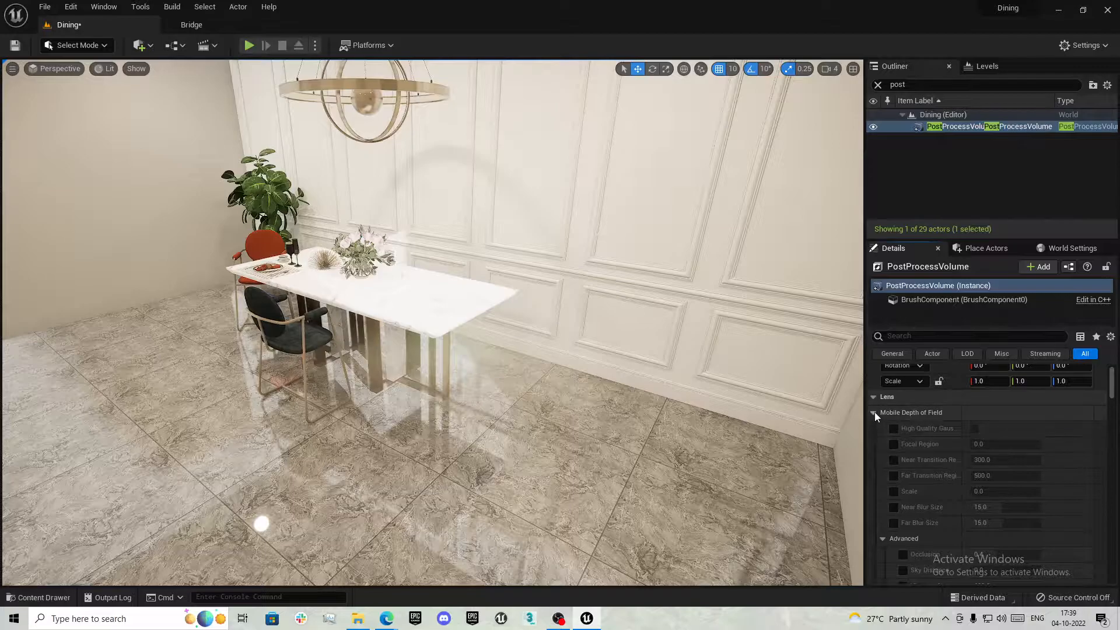
pyautogui.click(873, 412)
pyautogui.moveTo(975, 460); pyautogui.dragTo(972, 460)
# Open the tabletop's 13_-_Default material instance, enable the Diffuse (1) override and locate its marble texture among the project assets
pyautogui.moveTo(659, 350); pyautogui.dragTo(584, 391, button='right')
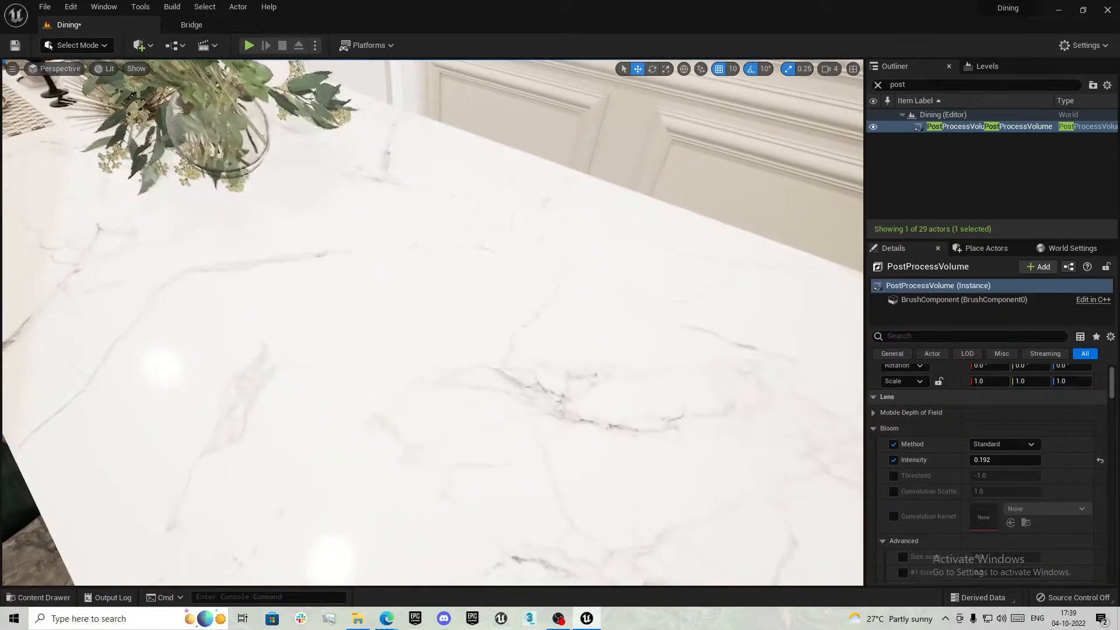
pyautogui.press('s')
pyautogui.press('w')
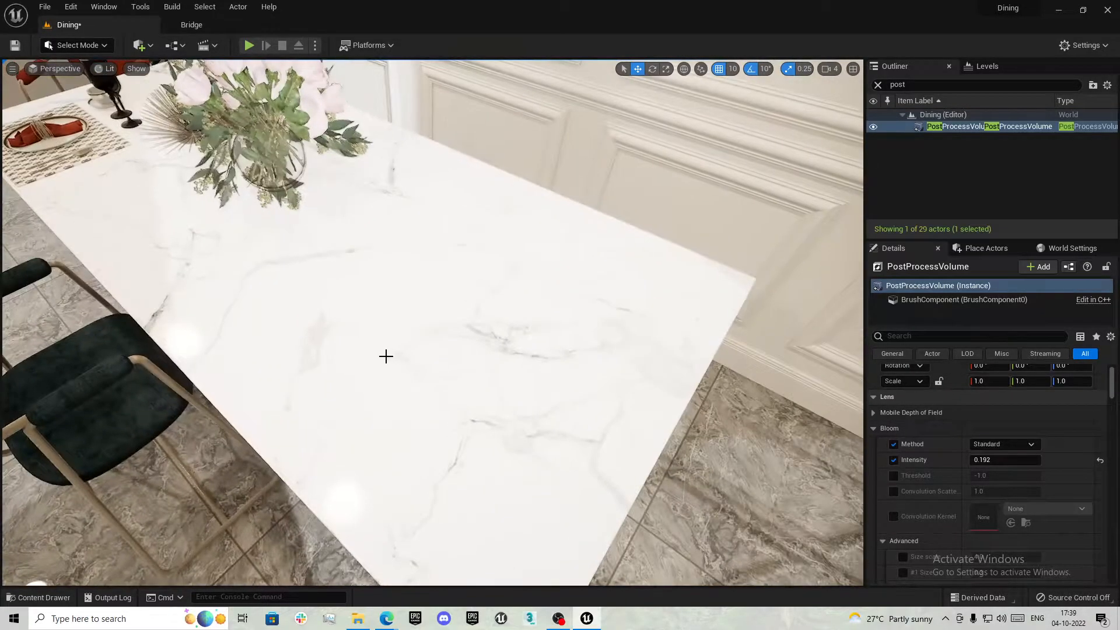
pyautogui.click(384, 354)
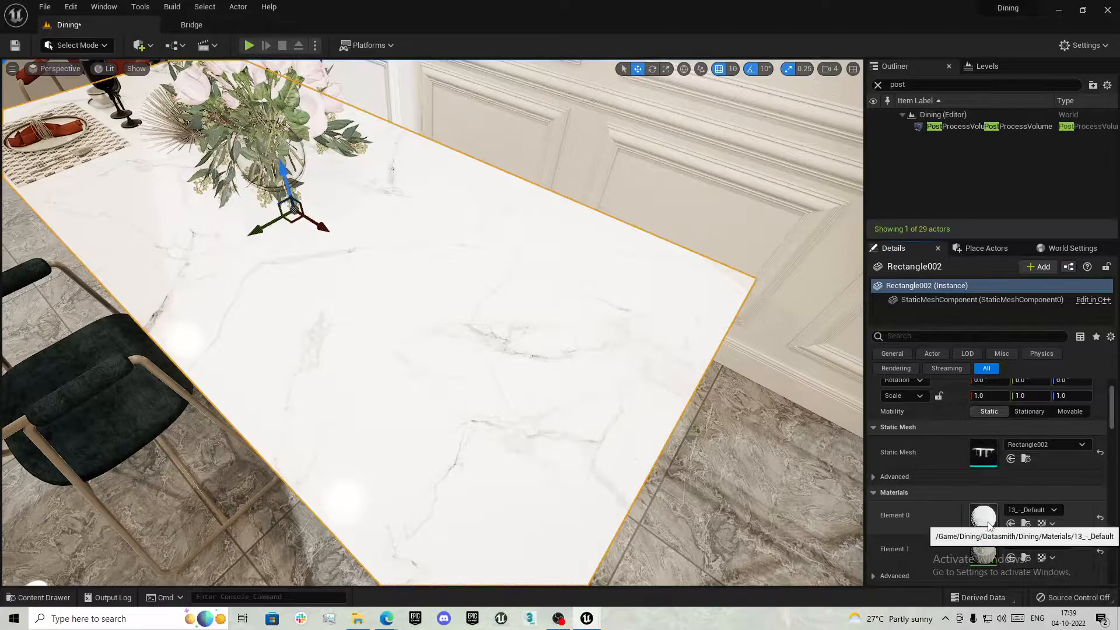
pyautogui.doubleClick(983, 518)
pyautogui.click(428, 194)
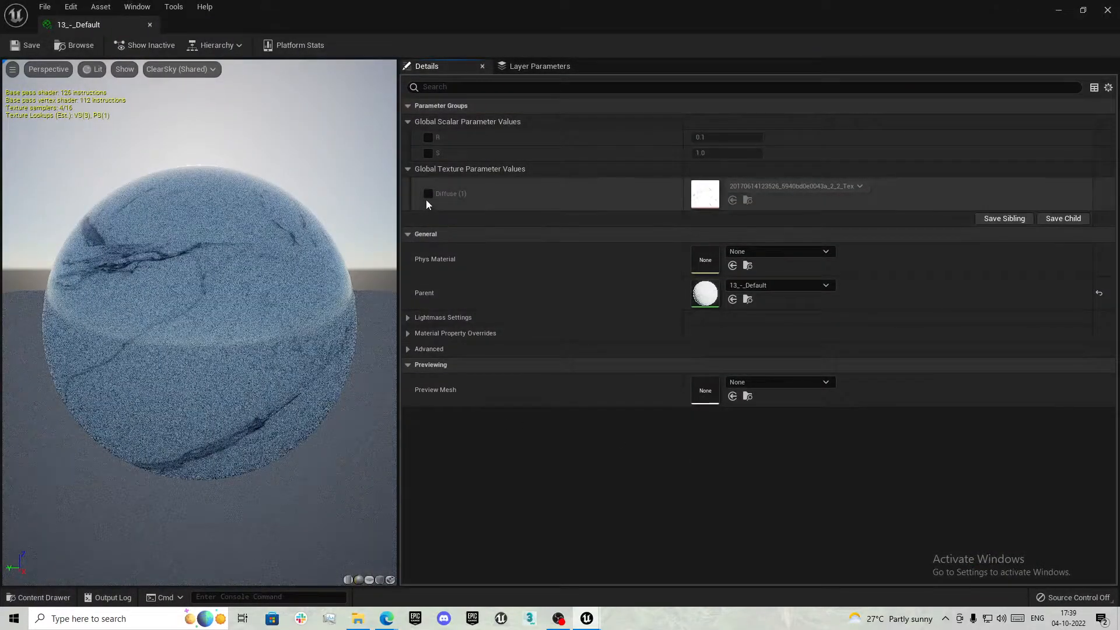
pyautogui.click(748, 201)
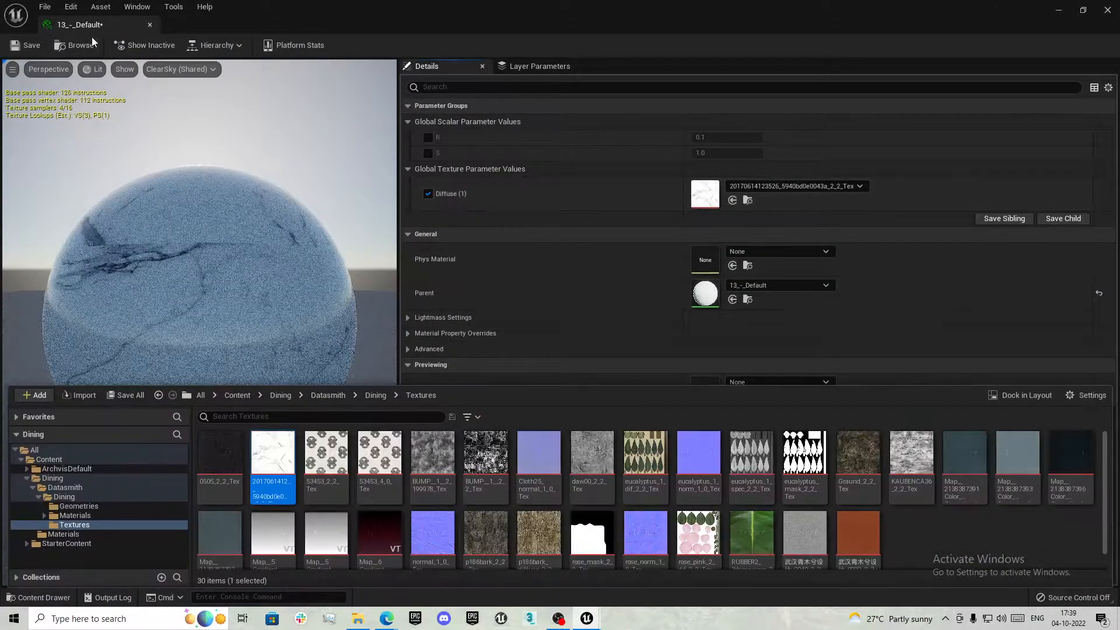
# Close the material instance and open the marble texture for editing with the tabletop in view
pyautogui.click(153, 24)
pyautogui.hotkey('ctrl', 'space')
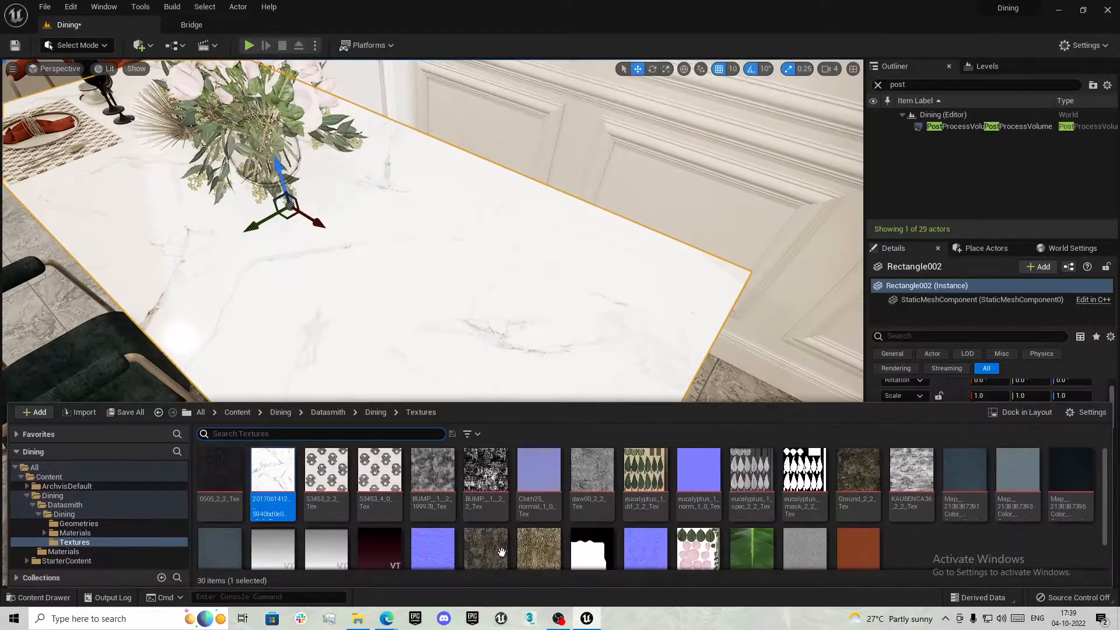
pyautogui.doubleClick(282, 478)
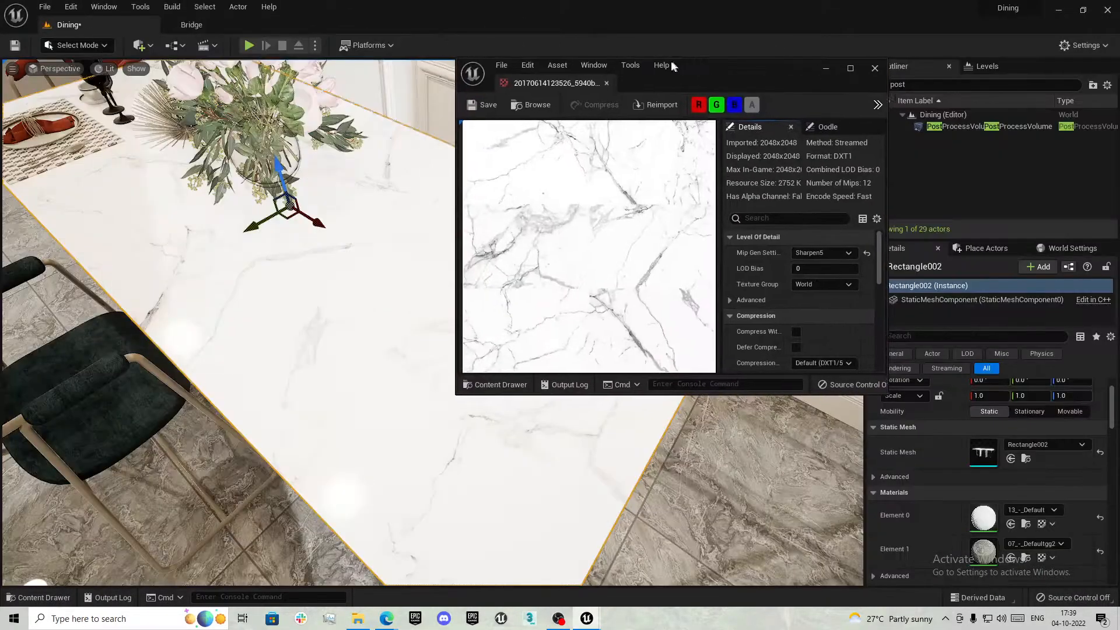
pyautogui.moveTo(341, 377); pyautogui.dragTo(361, 322, button='right')
pyautogui.scroll(-4, 516, 279)
pyautogui.scroll(4, 534, 281)
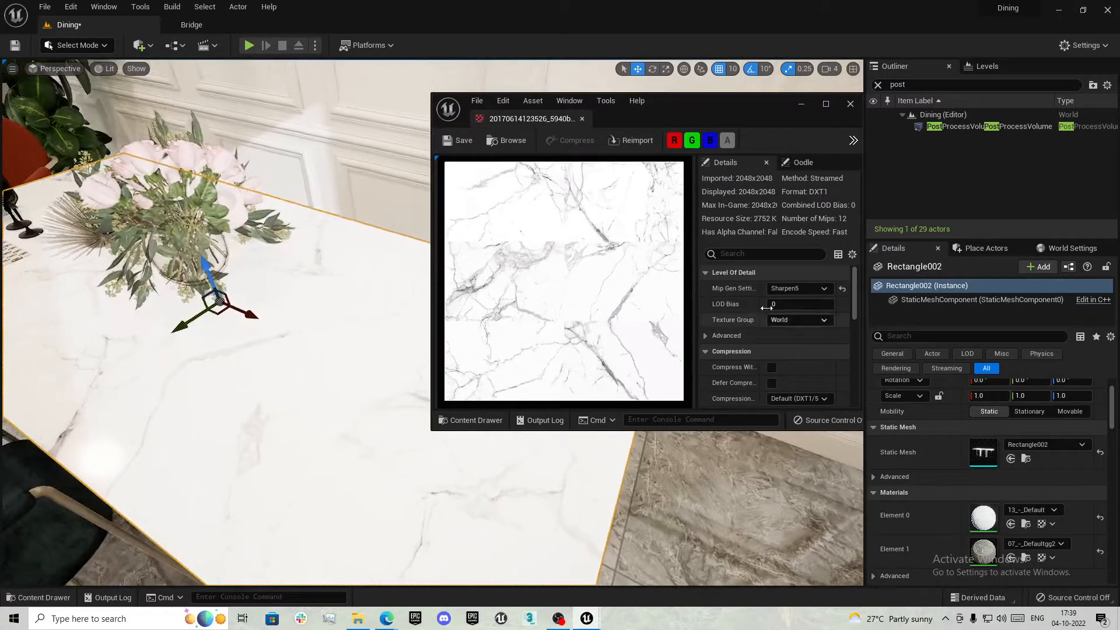
# Set the marble texture's Brightness Curve to 2.5, save the texture and close its editor
pyautogui.scroll(-3, 748, 327)
pyautogui.scroll(-3, 747, 326)
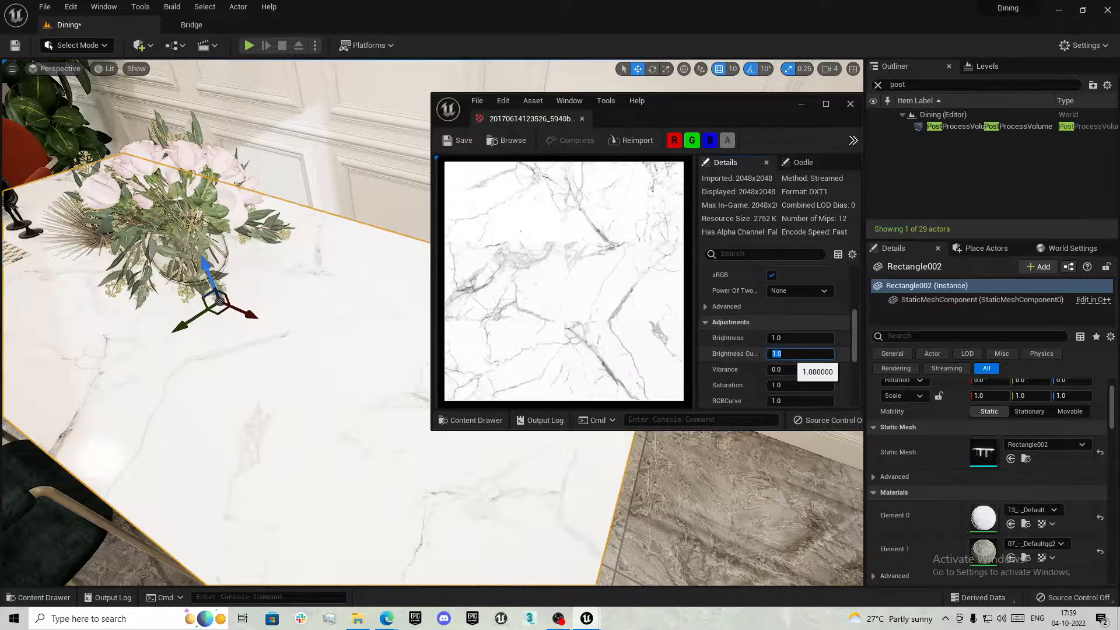
pyautogui.press('Return')
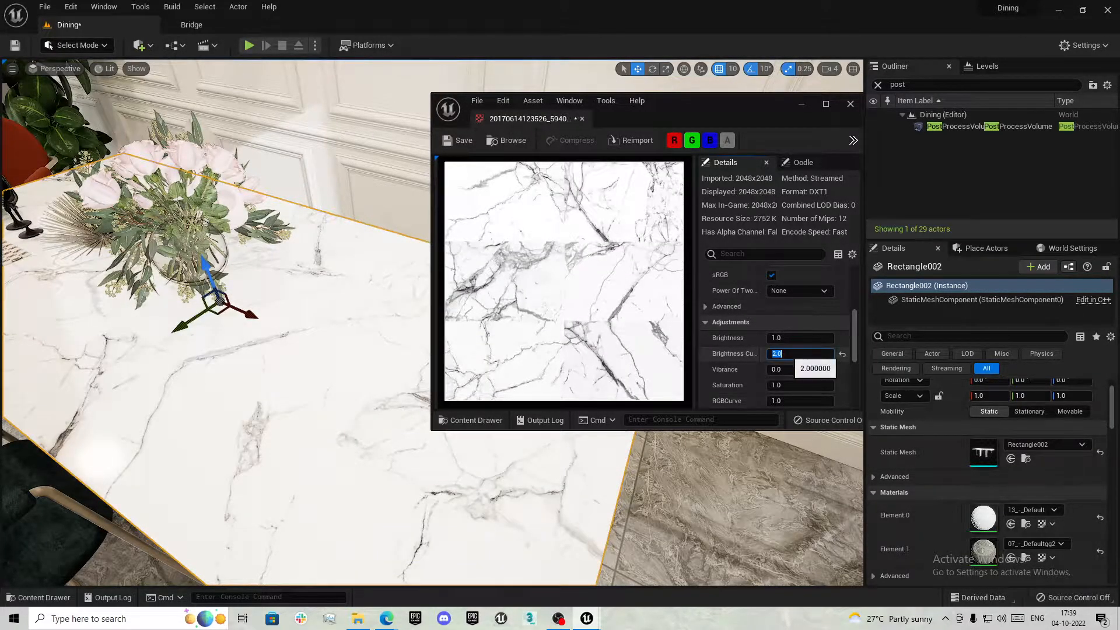
pyautogui.write('.5')
pyautogui.press('Return')
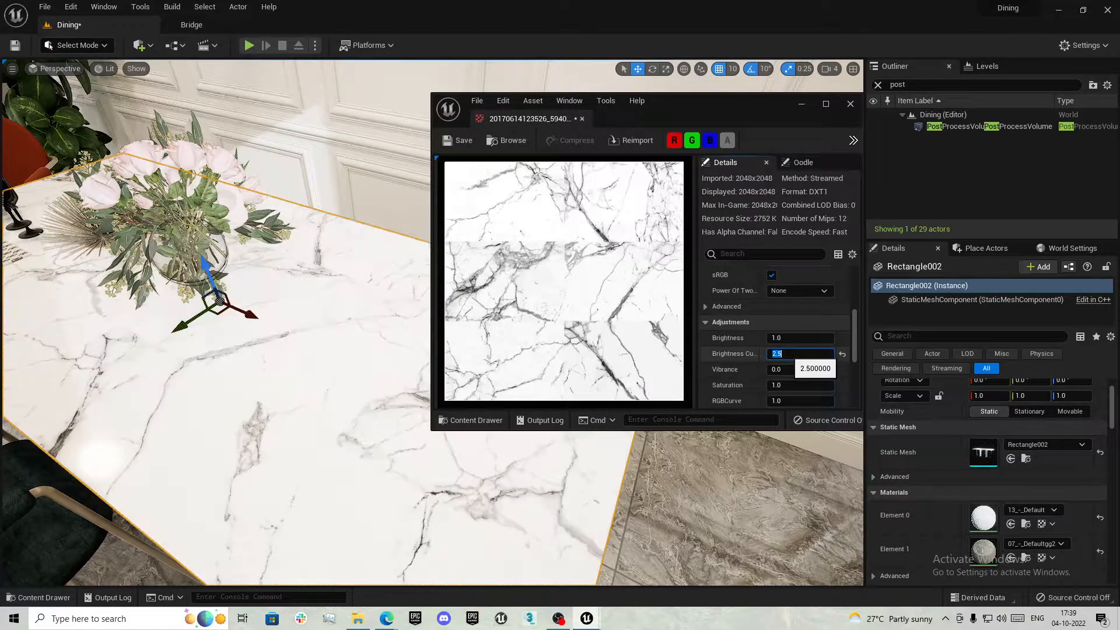
pyautogui.click(463, 141)
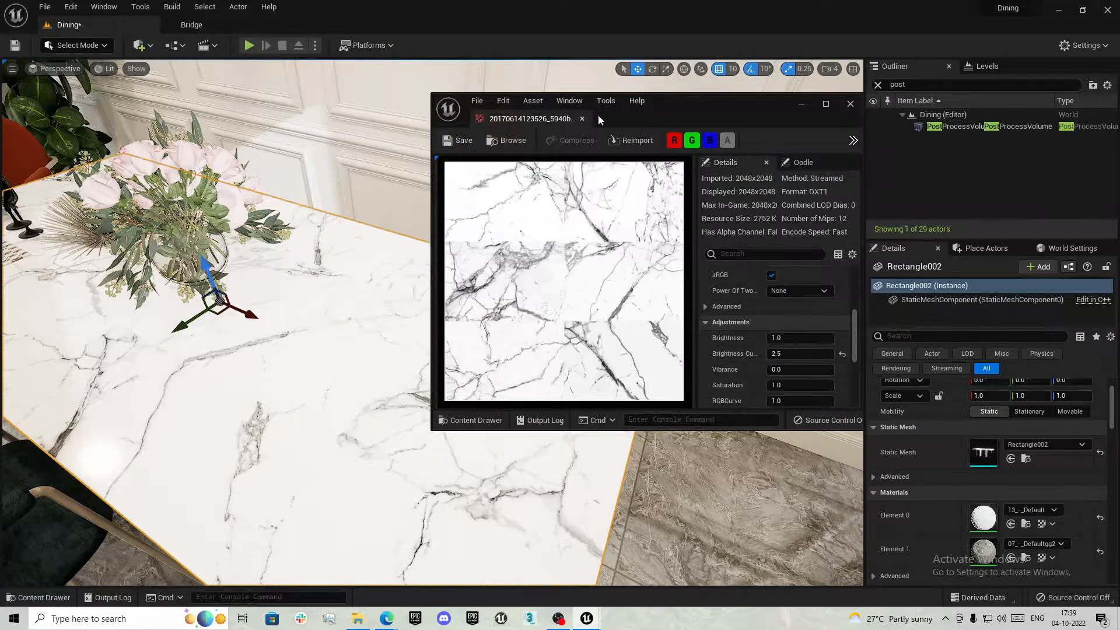
pyautogui.click(582, 119)
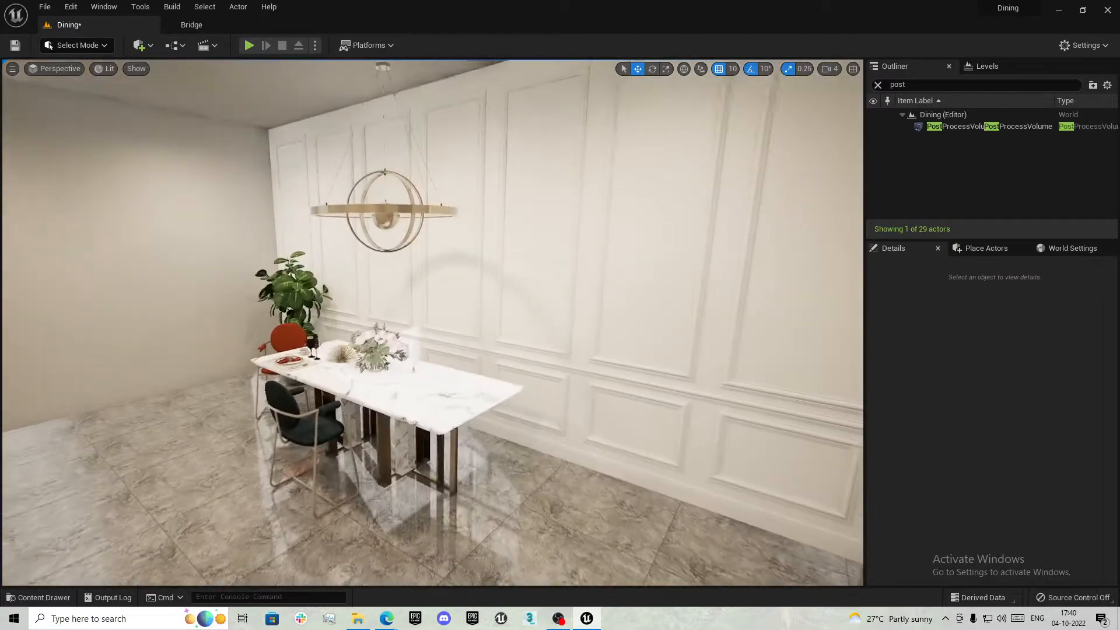
# Review the dining table and chandelier, and save the Dining level
pyautogui.moveTo(433, 323)
pyautogui.mouseDown(button='right')
pyautogui.moveTo(438, 350)
pyautogui.moveTo(542, 350)
pyautogui.moveTo(490, 347)
pyautogui.moveTo(426, 320)
pyautogui.mouseUp(button='right')
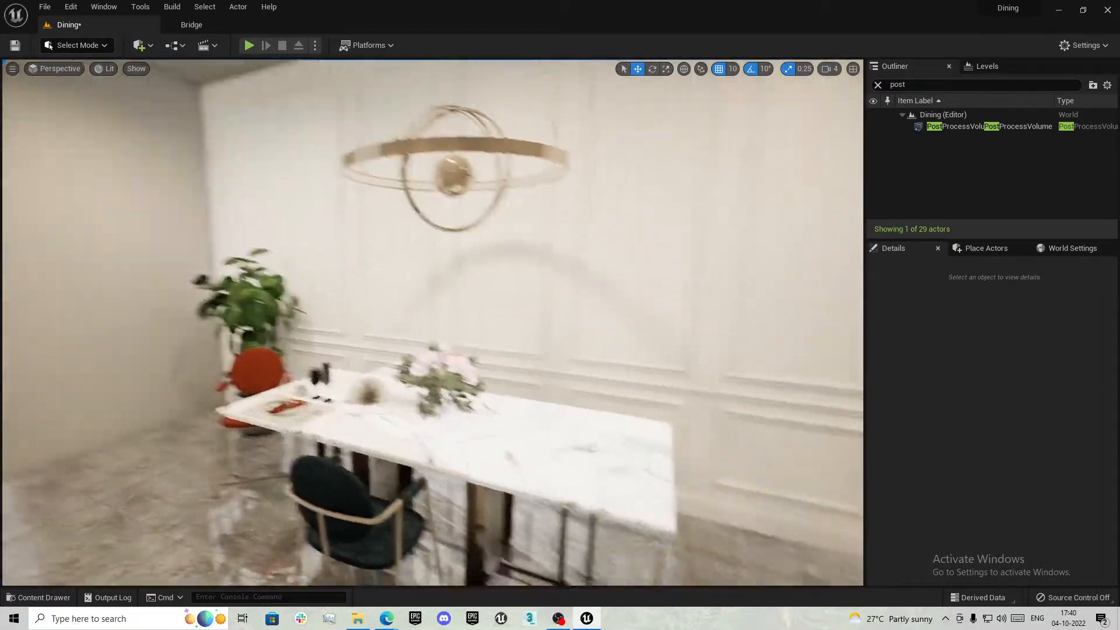
pyautogui.moveTo(546, 372); pyautogui.dragTo(554, 374, button='right')
pyautogui.hotkey('ctrl', 's')
pyautogui.hotkey('ctrl', 'space')
pyautogui.hotkey('ctrl', 'space')
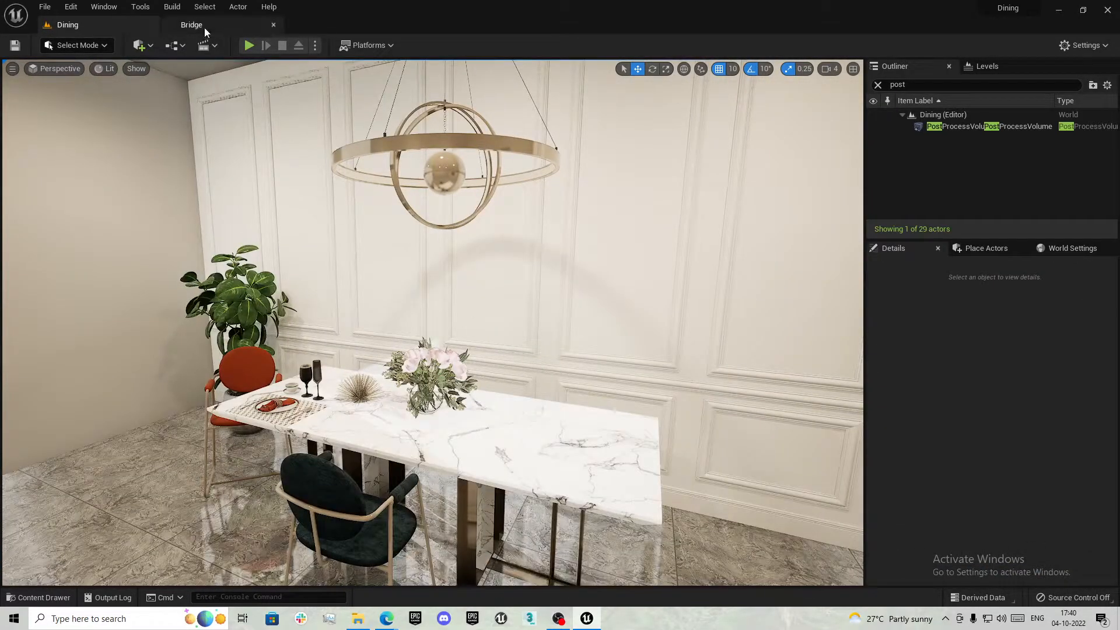
pyautogui.moveTo(607, 257); pyautogui.dragTo(627, 235, button='right')
pyautogui.click(433, 162)
pyautogui.moveTo(577, 277); pyautogui.dragTo(603, 306, button='right')
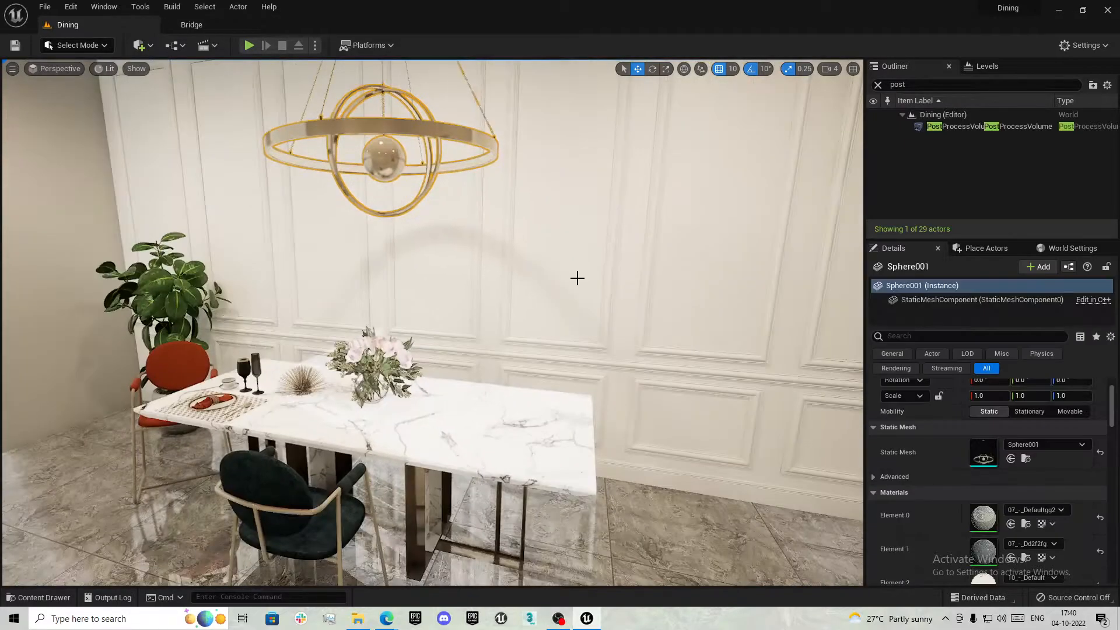
pyautogui.press('Escape')
pyautogui.click(194, 27)
pyautogui.click(68, 25)
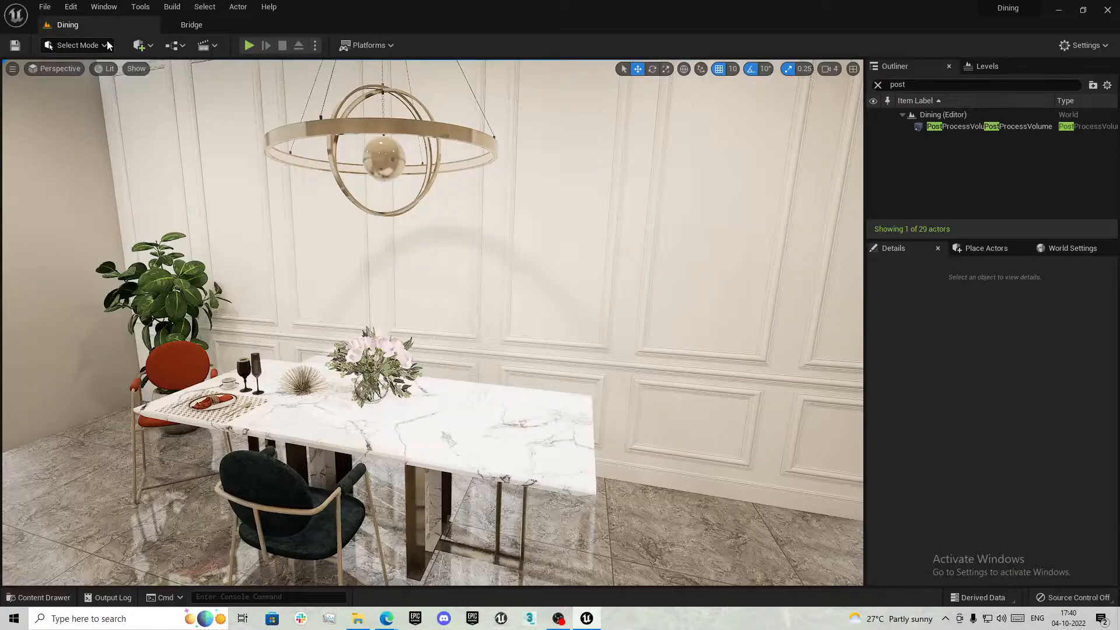
pyautogui.click(191, 24)
pyautogui.click(68, 25)
# Open Quixel Bridge and browse to the ArchViz collection
pyautogui.click(145, 46)
pyautogui.click(170, 90)
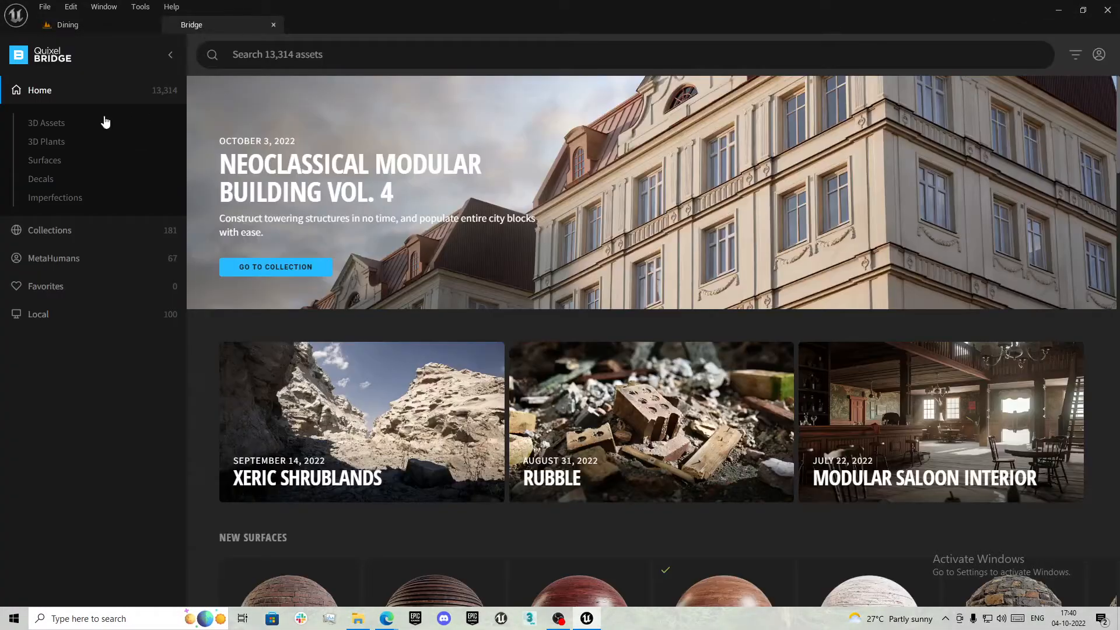
pyautogui.click(45, 231)
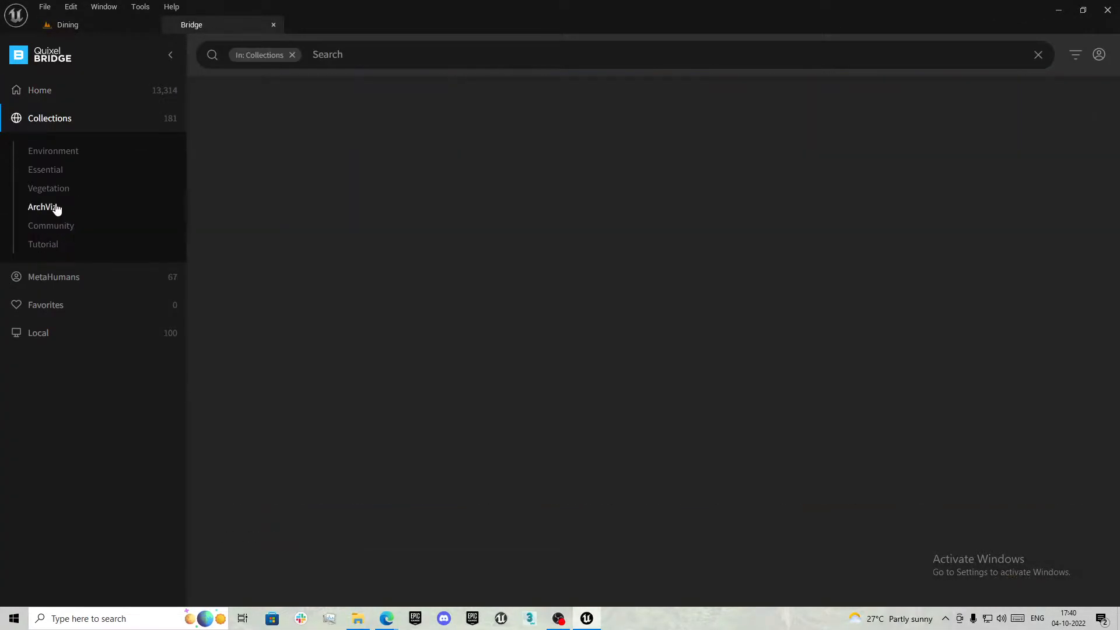
pyautogui.click(44, 207)
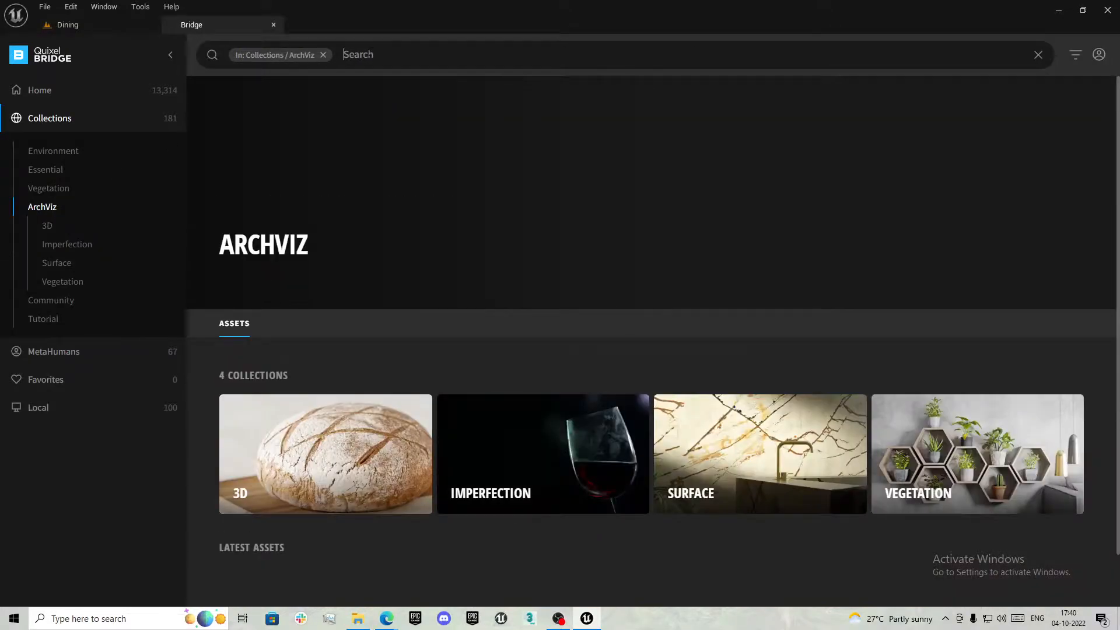
# Clear the ArchViz filter, search the whole Bridge library for "gold" and look through the results
pyautogui.click(323, 56)
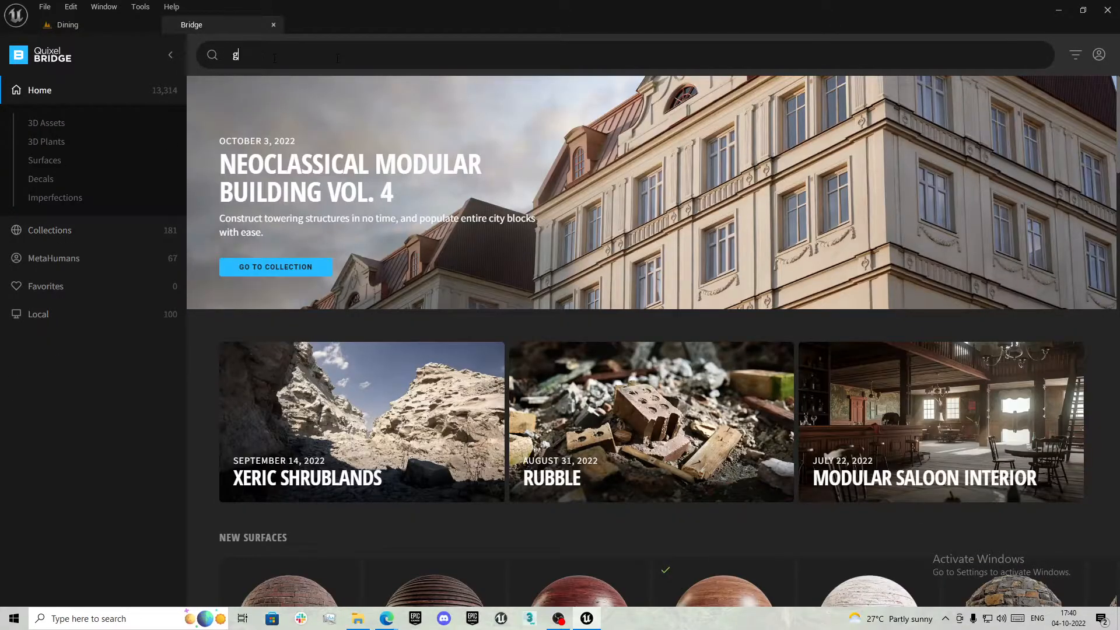
pyautogui.press('Return')
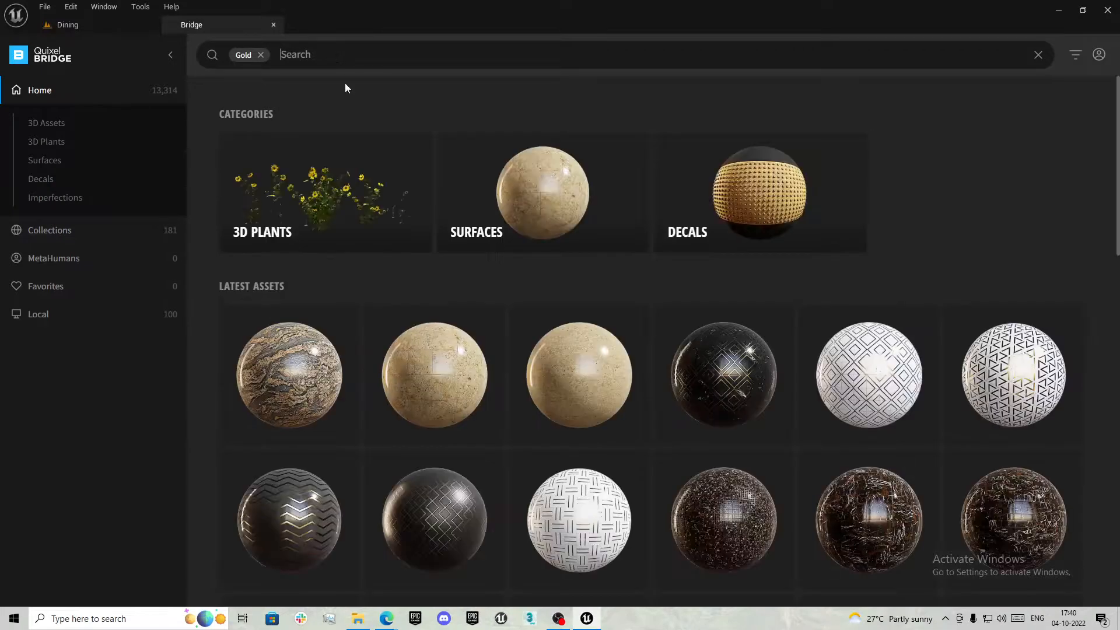
pyautogui.scroll(-15, 561, 293)
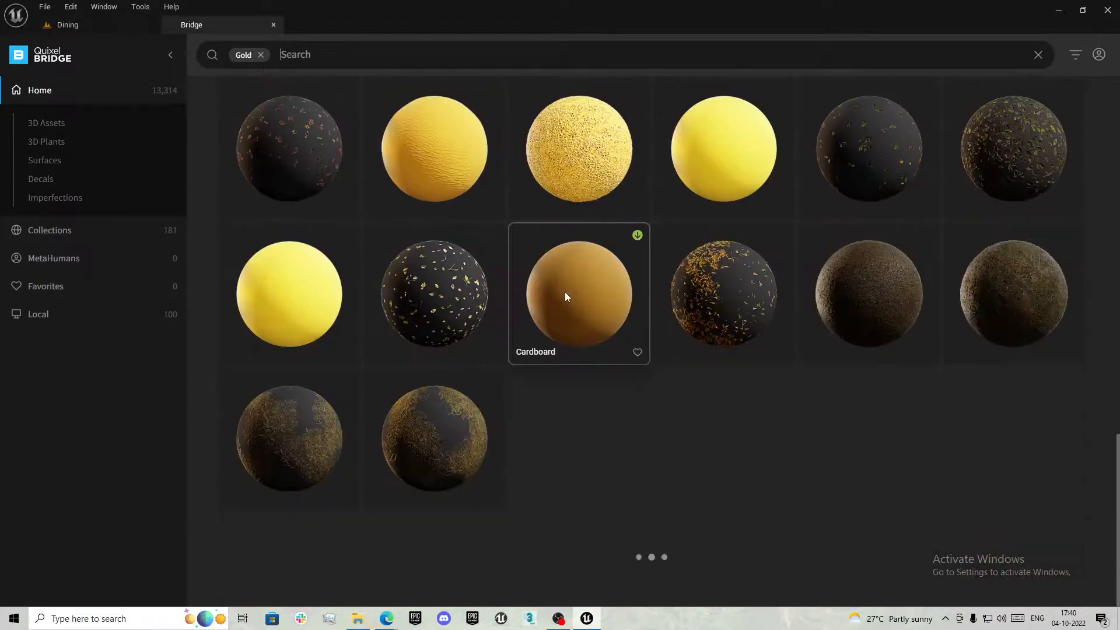
pyautogui.scroll(20, 586, 331)
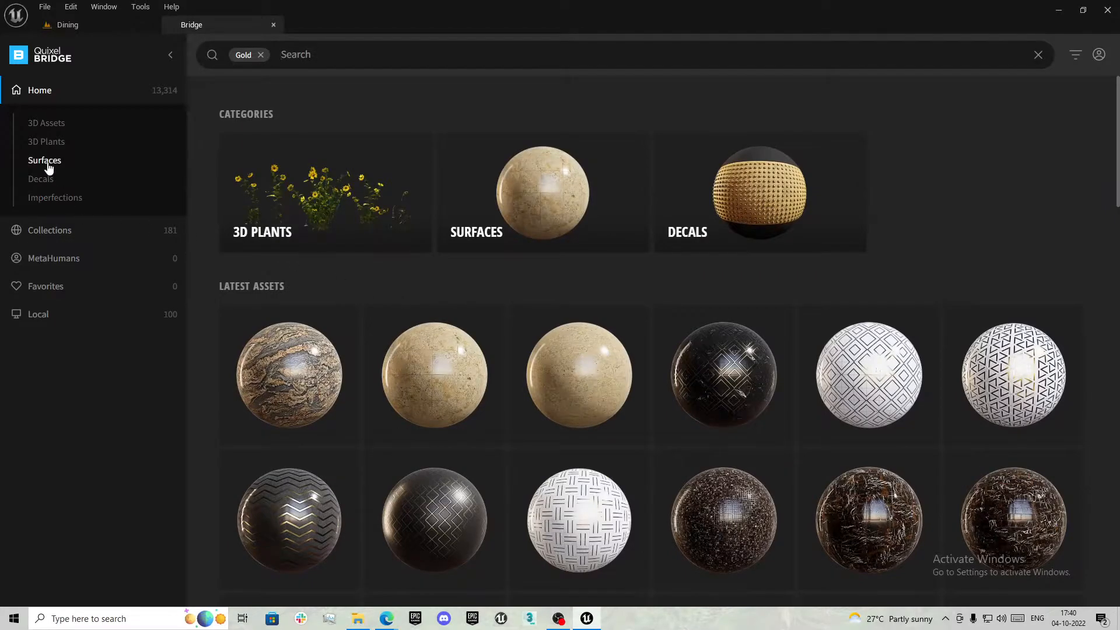
# Browse to the ArchViz Surface collection Pristine Metals and search it for "gold"
pyautogui.click(49, 231)
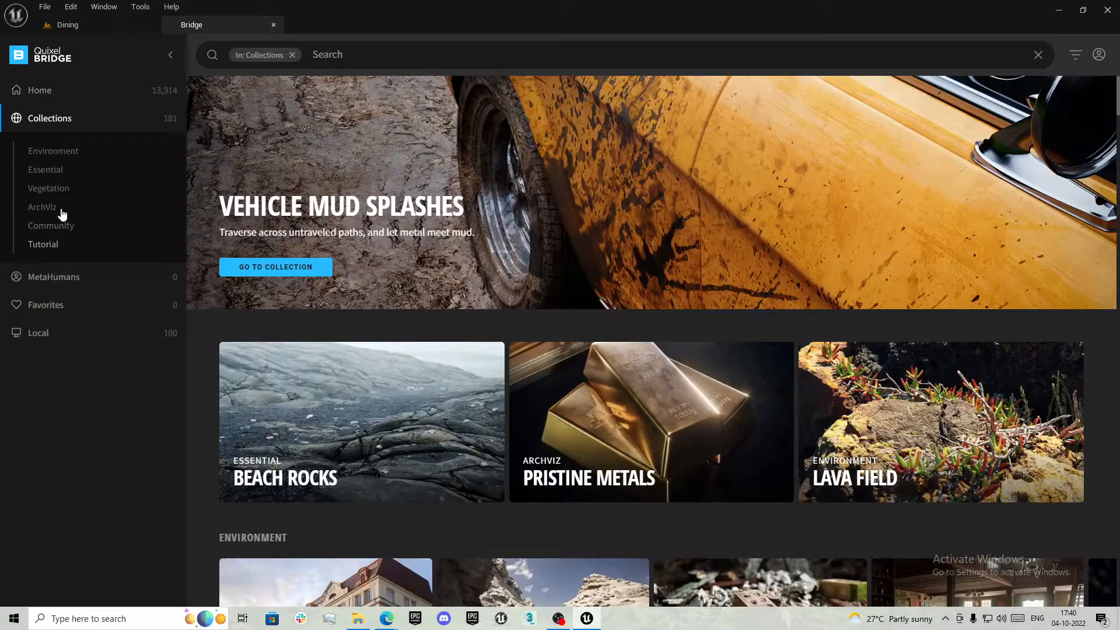
pyautogui.click(49, 209)
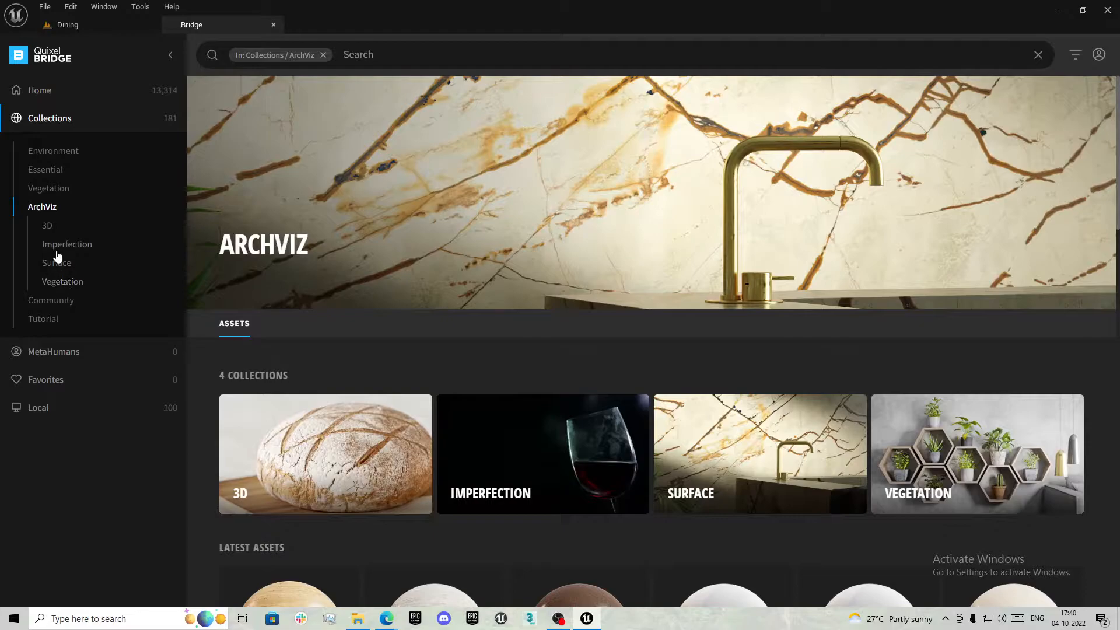
pyautogui.click(64, 267)
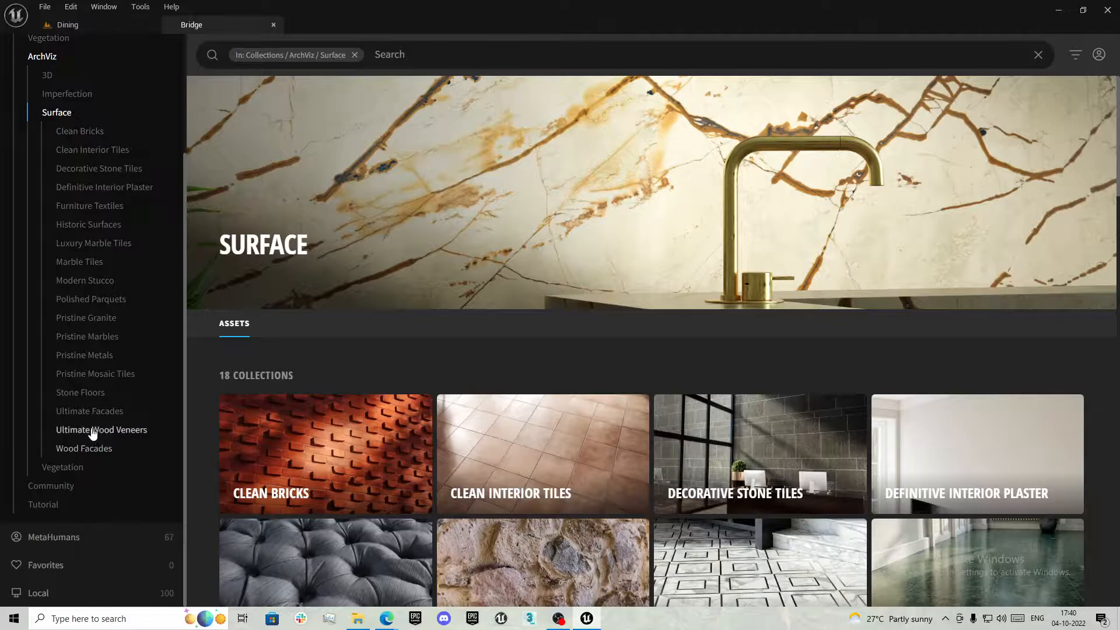
pyautogui.click(100, 357)
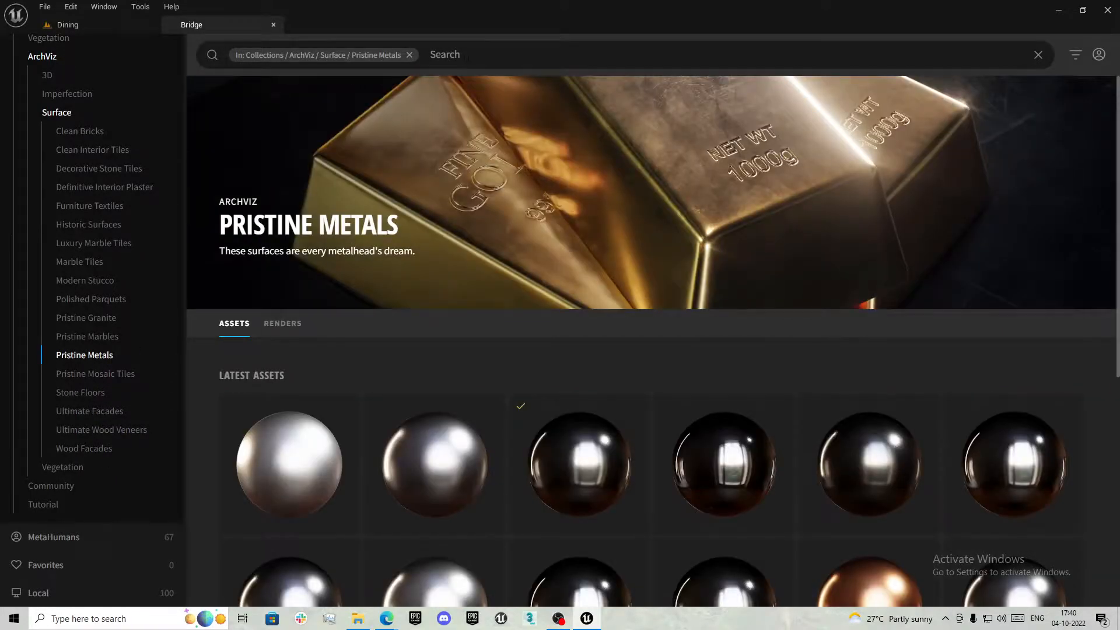
pyautogui.click(469, 55)
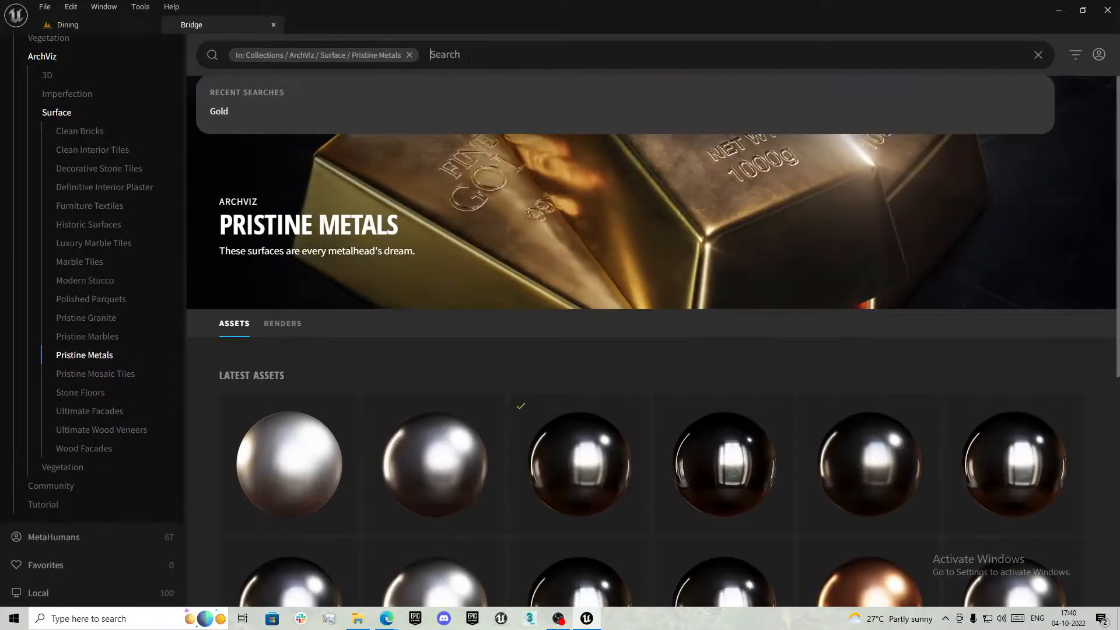
pyautogui.write('gold')
pyautogui.press('Return')
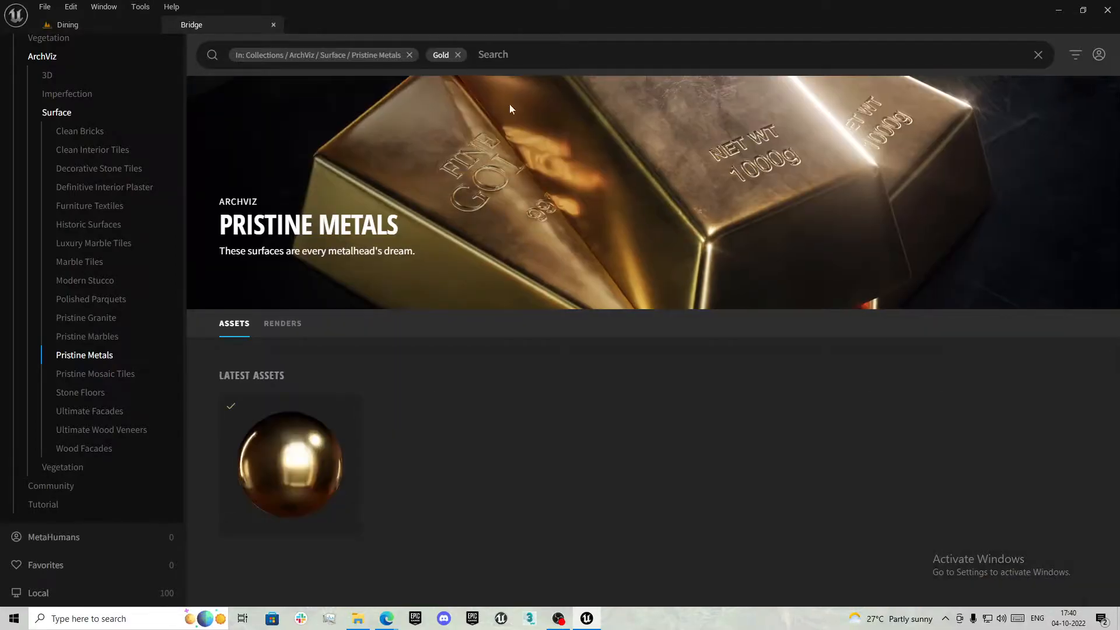
# Add the Gold (AU) surface at Medium Quality to the project and return to the Dining level
pyautogui.click(308, 462)
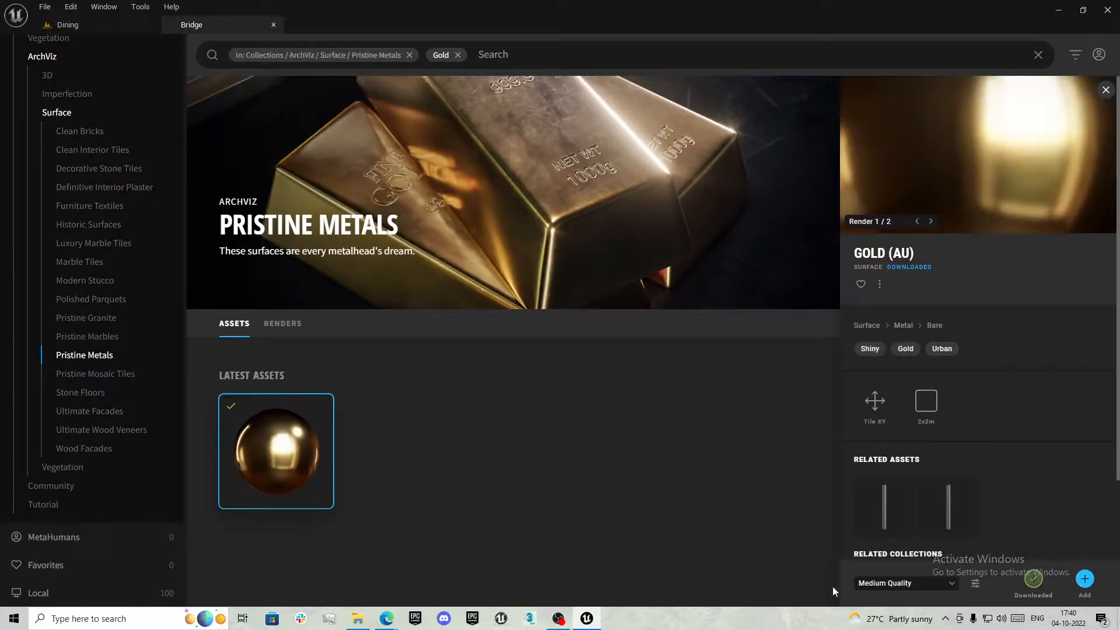
pyautogui.click(1084, 579)
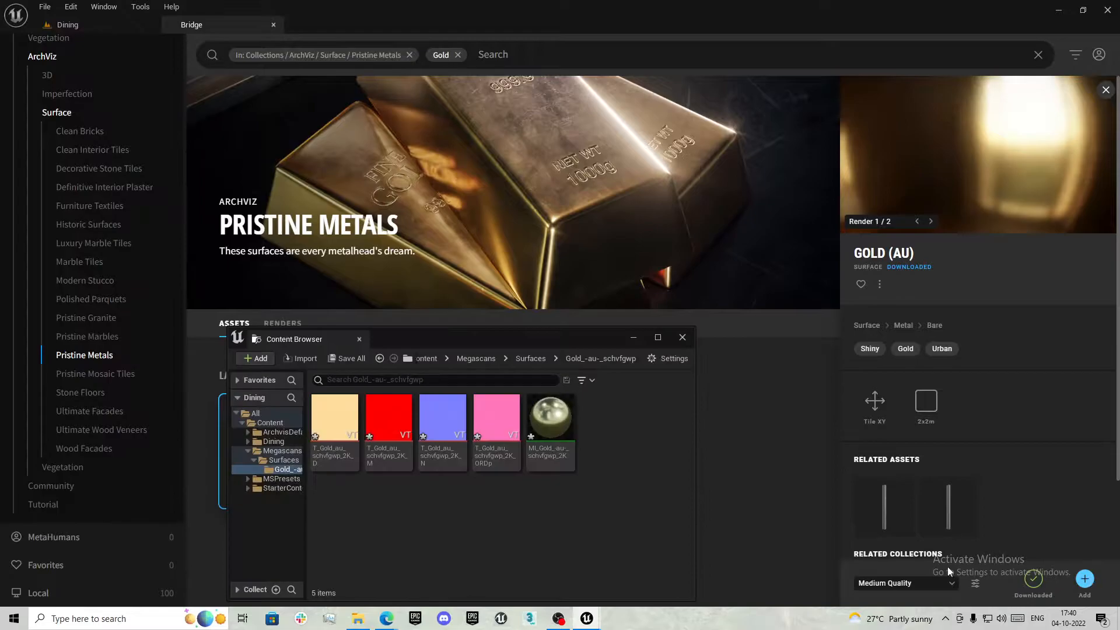
pyautogui.click(87, 24)
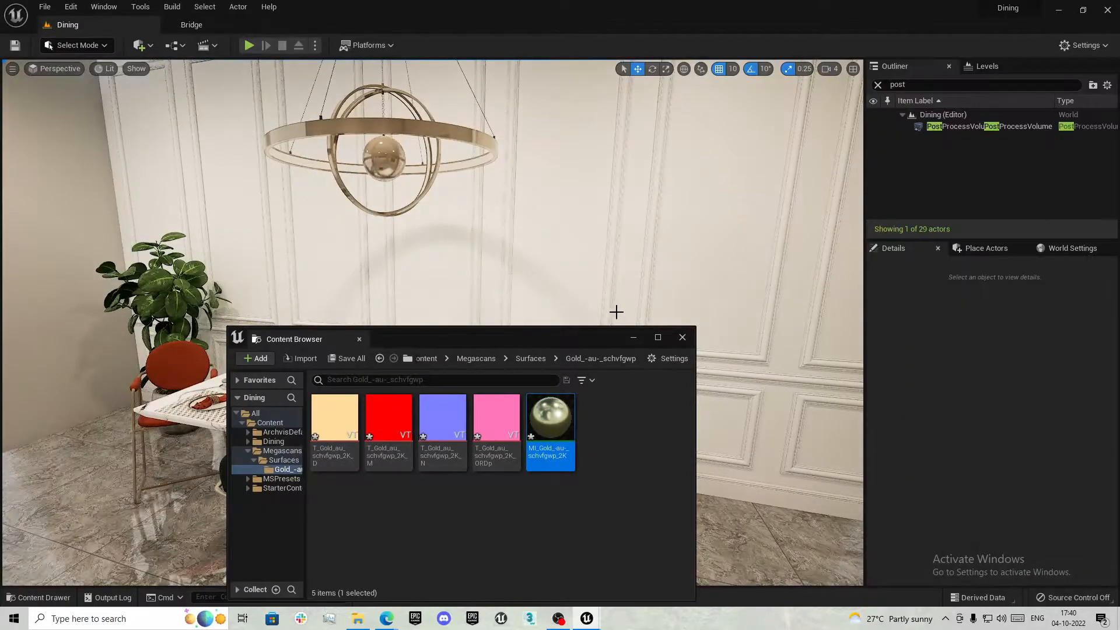
# Select all objects sharing the chandelier's materials and replace their Element 0 material 07_-_Defaultgg2 with the imported MI_Gold_-au- material
pyautogui.click(414, 133)
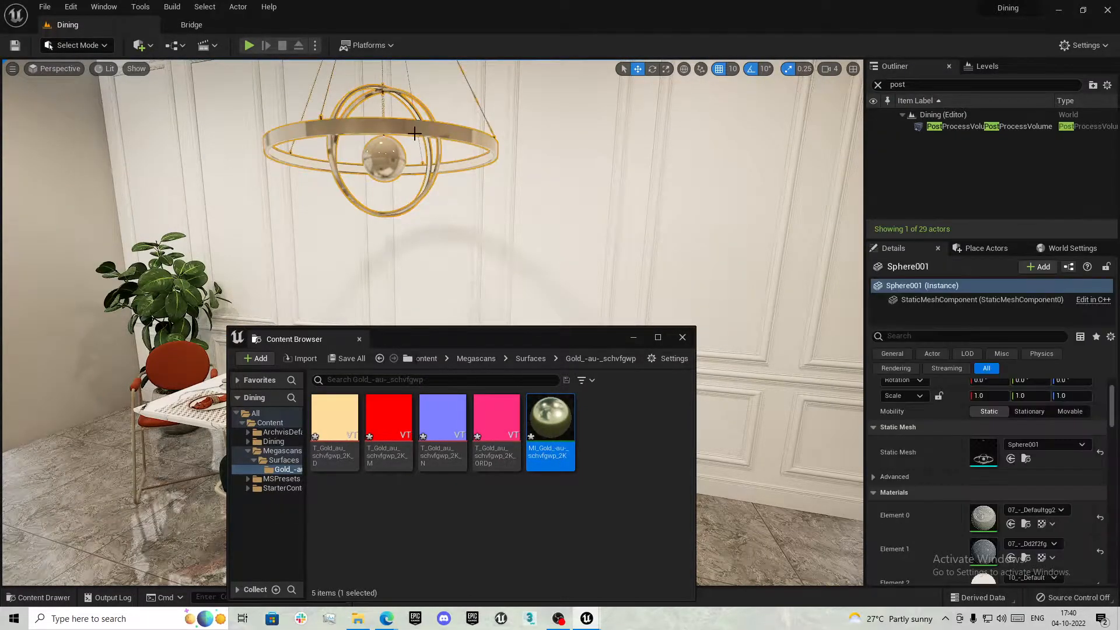
pyautogui.click(205, 7)
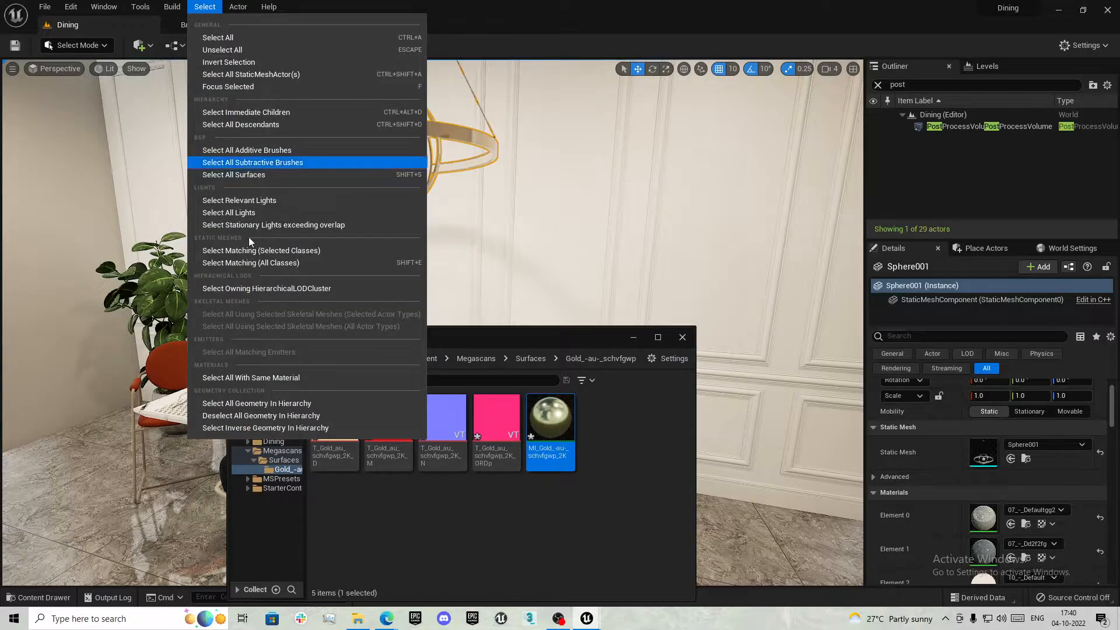
pyautogui.click(268, 377)
pyautogui.moveTo(404, 135); pyautogui.dragTo(408, 131, button='right')
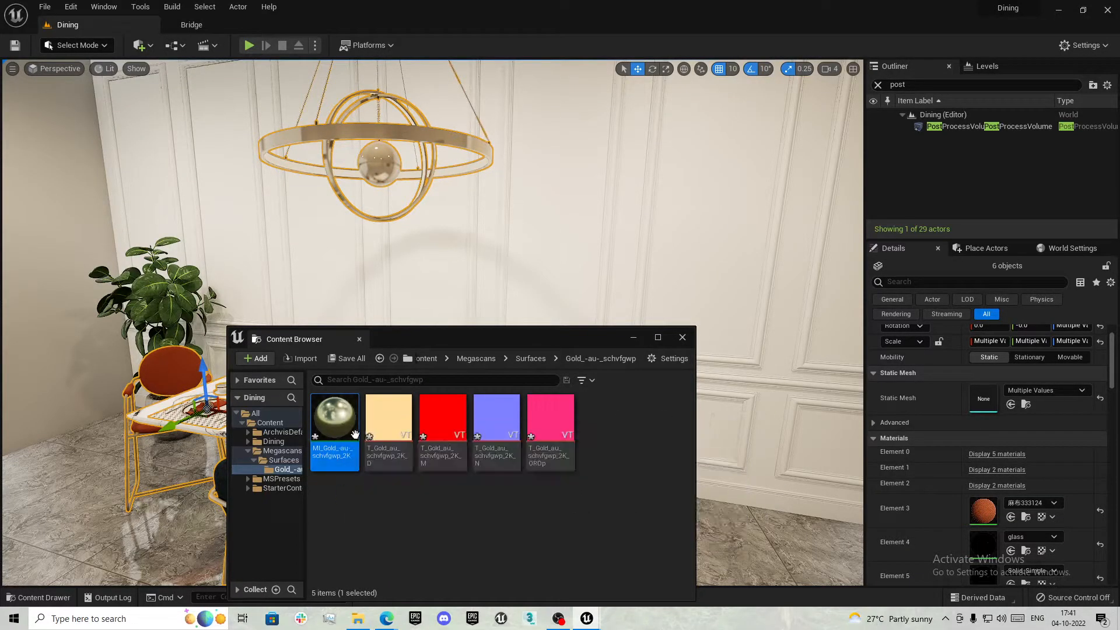
pyautogui.click(994, 453)
pyautogui.scroll(-1, 952, 474)
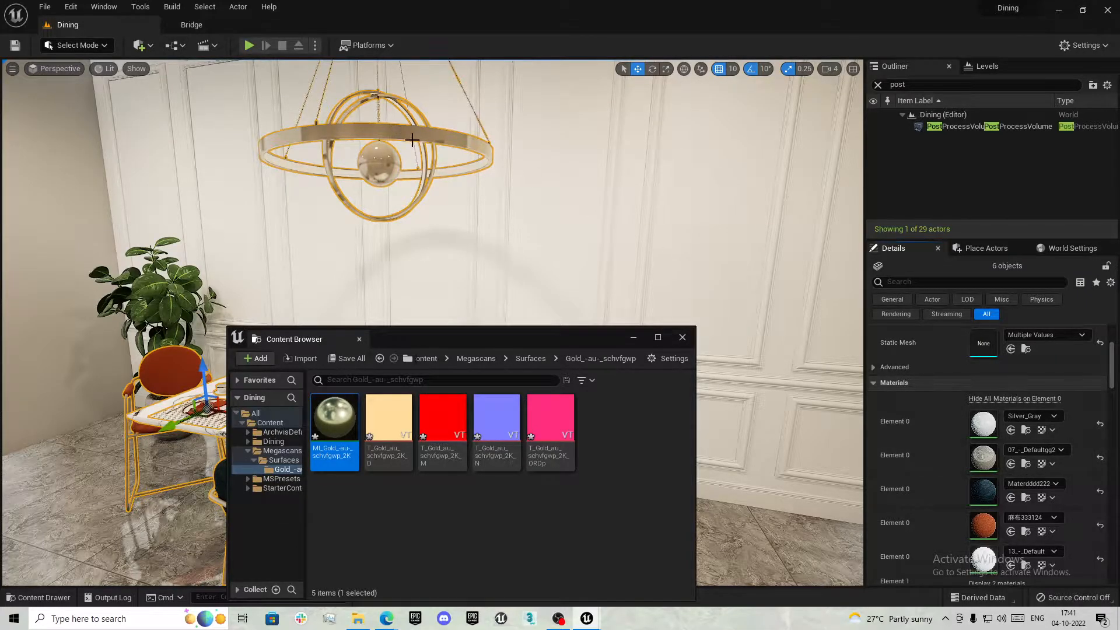
pyautogui.click(1010, 464)
pyautogui.click(987, 413)
pyautogui.scroll(-2, 959, 448)
pyautogui.click(1011, 410)
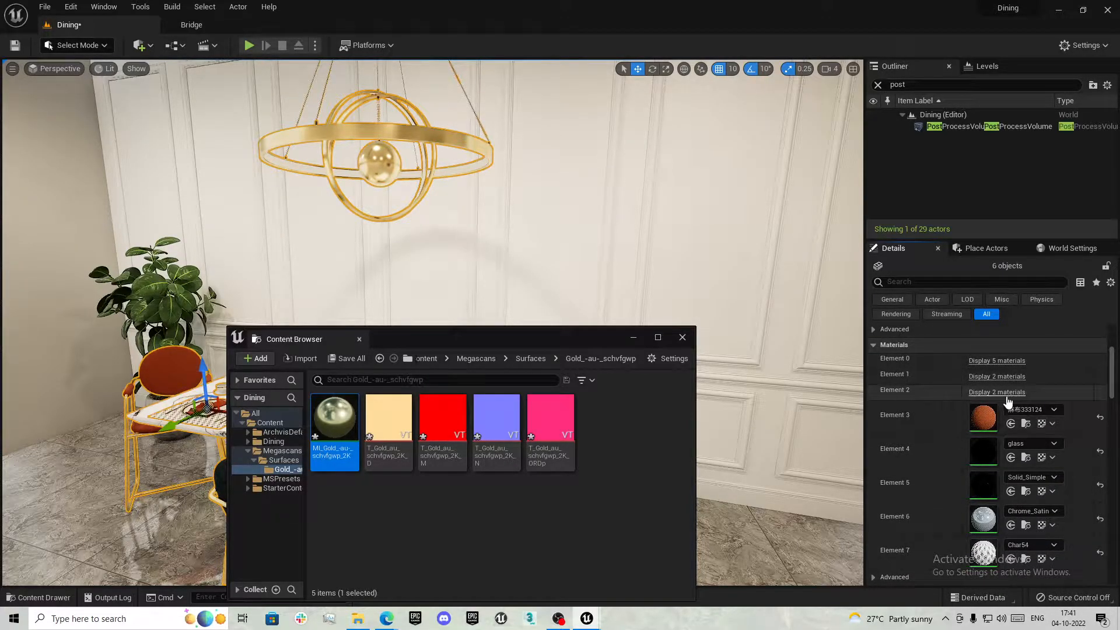
pyautogui.scroll(-4, 962, 489)
pyautogui.scroll(1, 947, 486)
pyautogui.moveTo(491, 241); pyautogui.dragTo(460, 249, button='right')
# Save all modified content, including the level and gold assets, then close the Content Browser and clear the selection
pyautogui.click(345, 358)
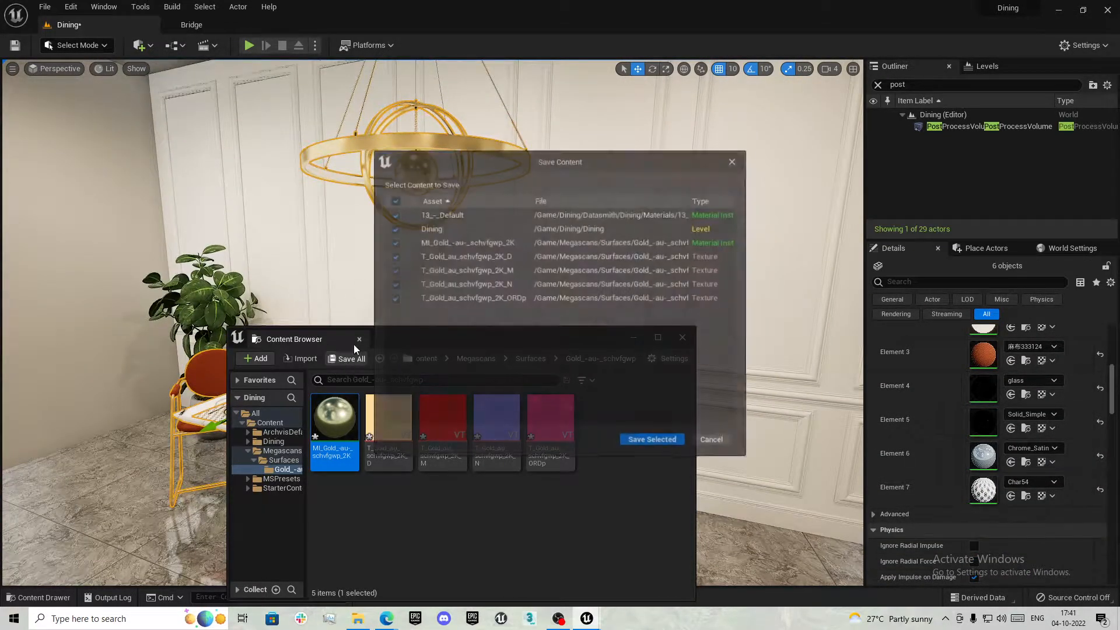
pyautogui.click(646, 440)
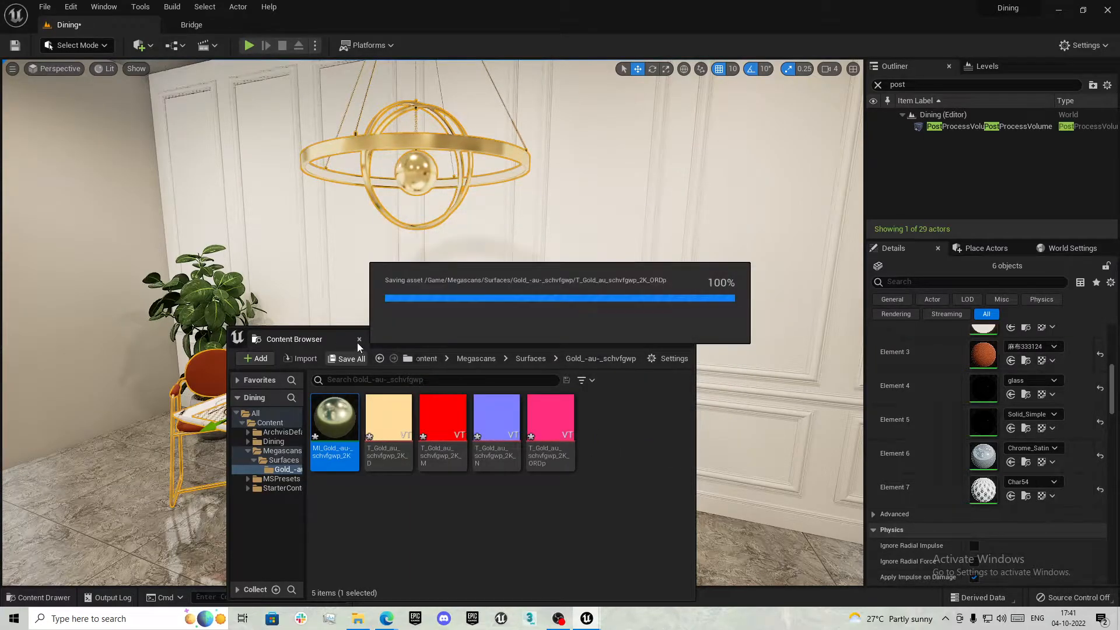
pyautogui.click(359, 340)
pyautogui.press('Escape')
# Examine the dining table's metal legs and underside up close, then review the table and chandelier from farther back
pyautogui.moveTo(529, 363)
pyautogui.mouseDown(button='right')
pyautogui.moveTo(509, 354)
pyautogui.moveTo(562, 373)
pyautogui.moveTo(530, 369)
pyautogui.mouseUp(button='right')
pyautogui.press('s')
pyautogui.press('w')
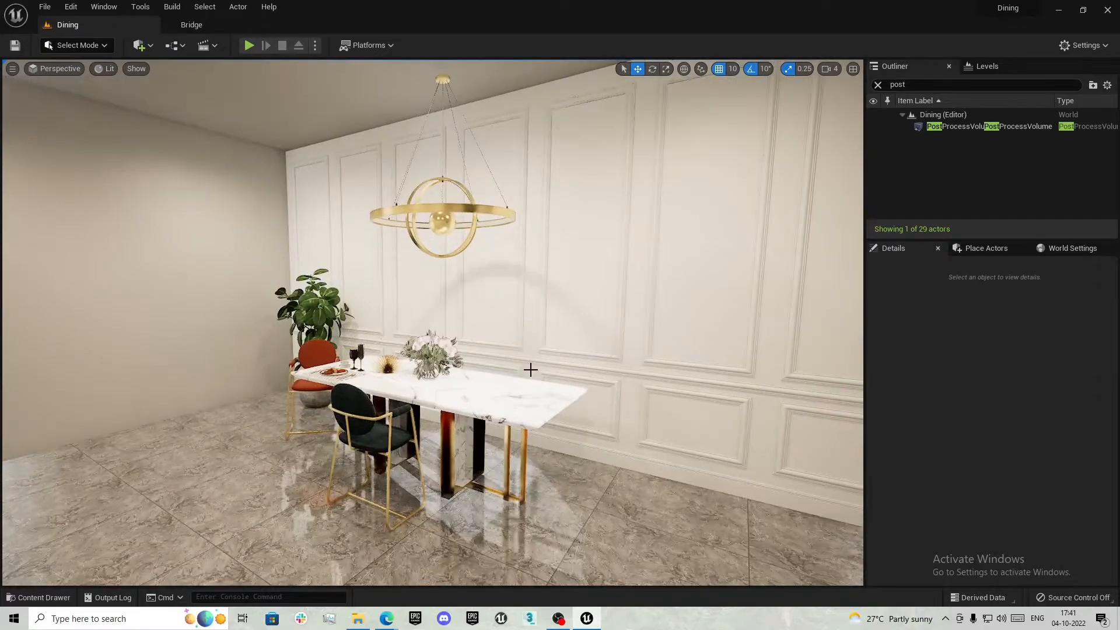
pyautogui.press('q')
pyautogui.moveTo(500, 481); pyautogui.dragTo(500, 528, button='right')
pyautogui.press('w')
pyautogui.click(528, 461)
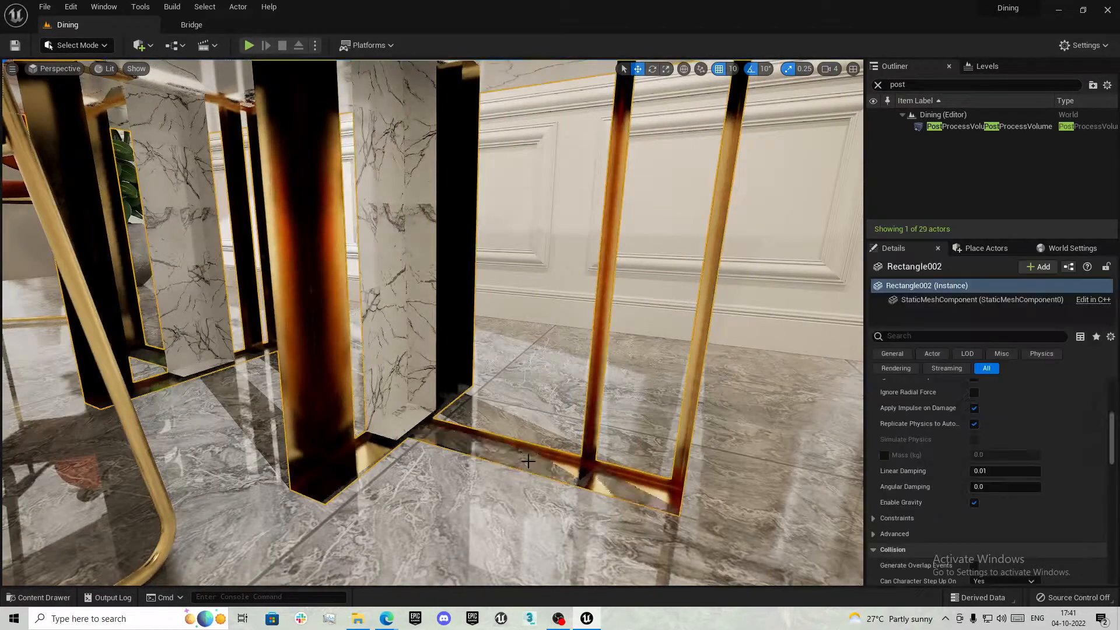
pyautogui.press('h')
pyautogui.hotkey('ctrl', 'z')
pyautogui.moveTo(527, 461); pyautogui.dragTo(394, 159, button='right')
pyautogui.press('s')
pyautogui.press('w')
pyautogui.press('s')
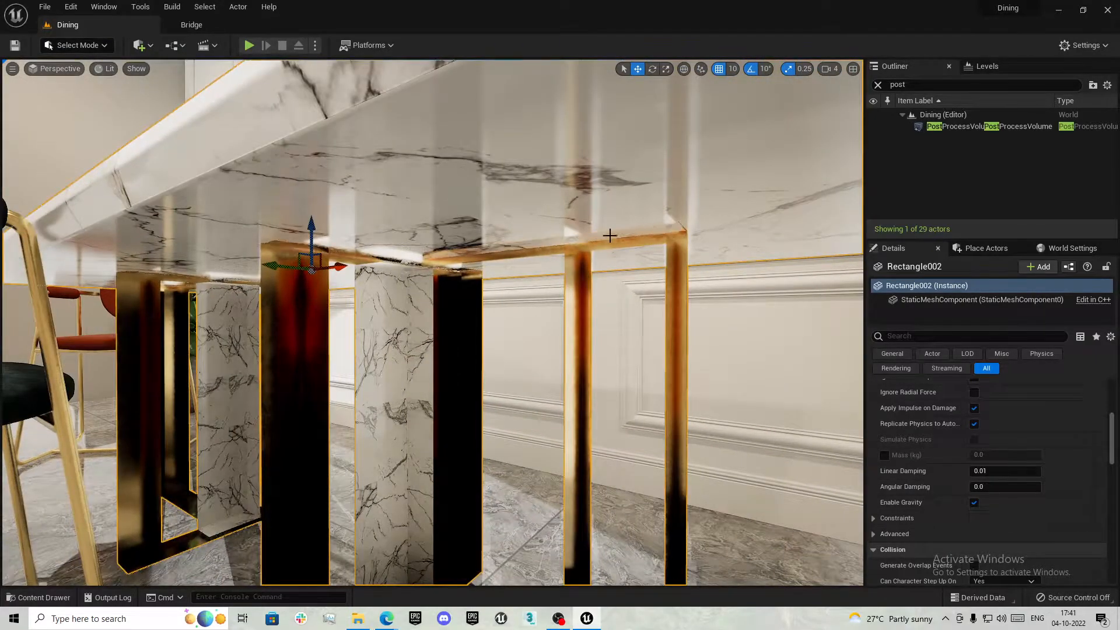
pyautogui.press('Escape')
pyautogui.moveTo(603, 292); pyautogui.dragTo(694, 335, button='right')
pyautogui.press('s')
pyautogui.press('w')
pyautogui.press('e')
pyautogui.press('s')
pyautogui.moveTo(861, 257); pyautogui.dragTo(850, 236, button='right')
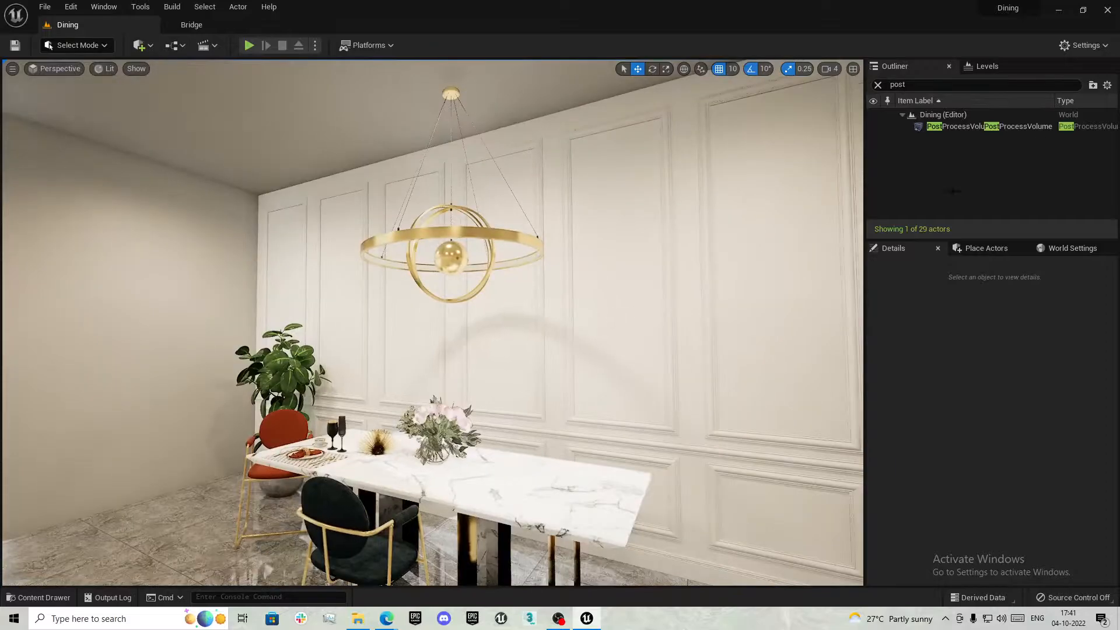
# Filter the Outliner for "spot" and set the intensity of all six spot lights to 6 cd
pyautogui.click(915, 85)
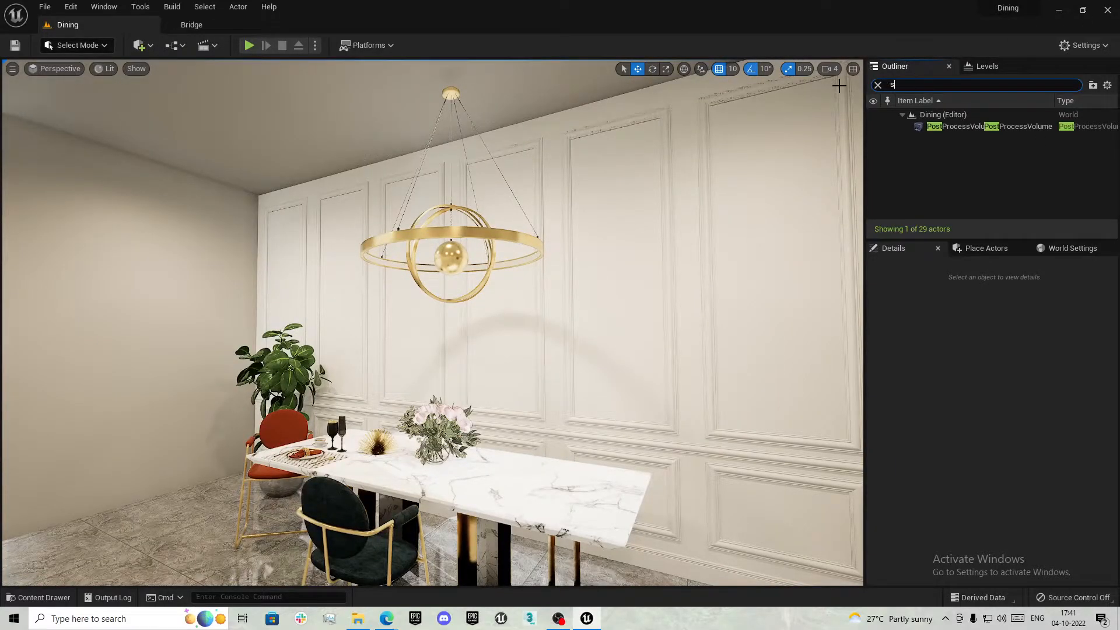
pyautogui.click(937, 126)
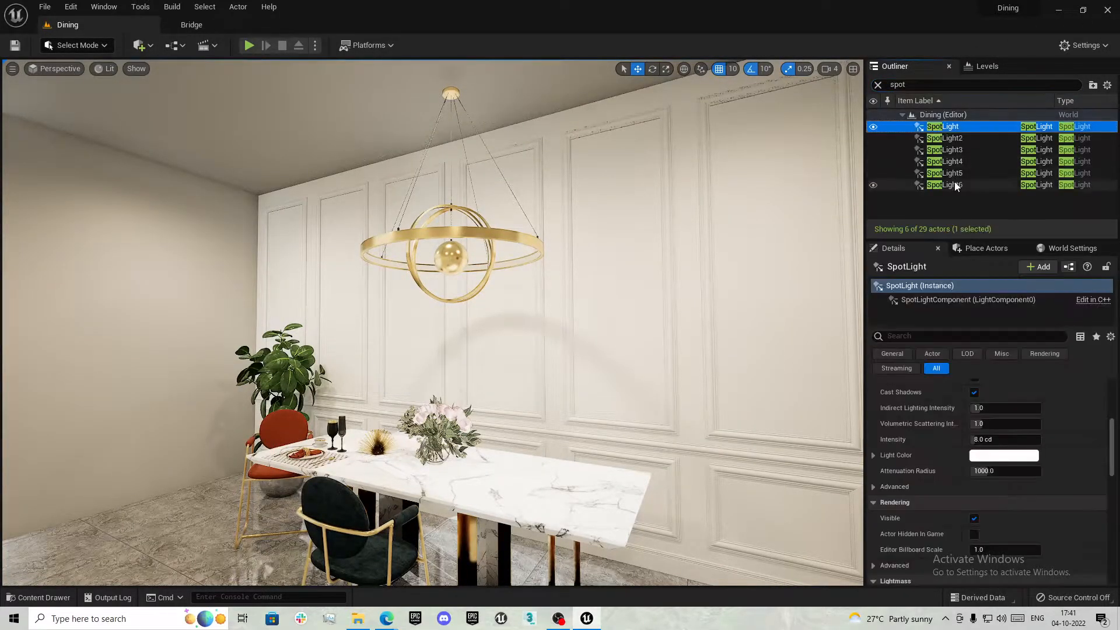
pyautogui.keyDown('shift'); pyautogui.click(955, 185); pyautogui.keyUp('shift')
pyautogui.scroll(3, 946, 402)
pyautogui.click(991, 477)
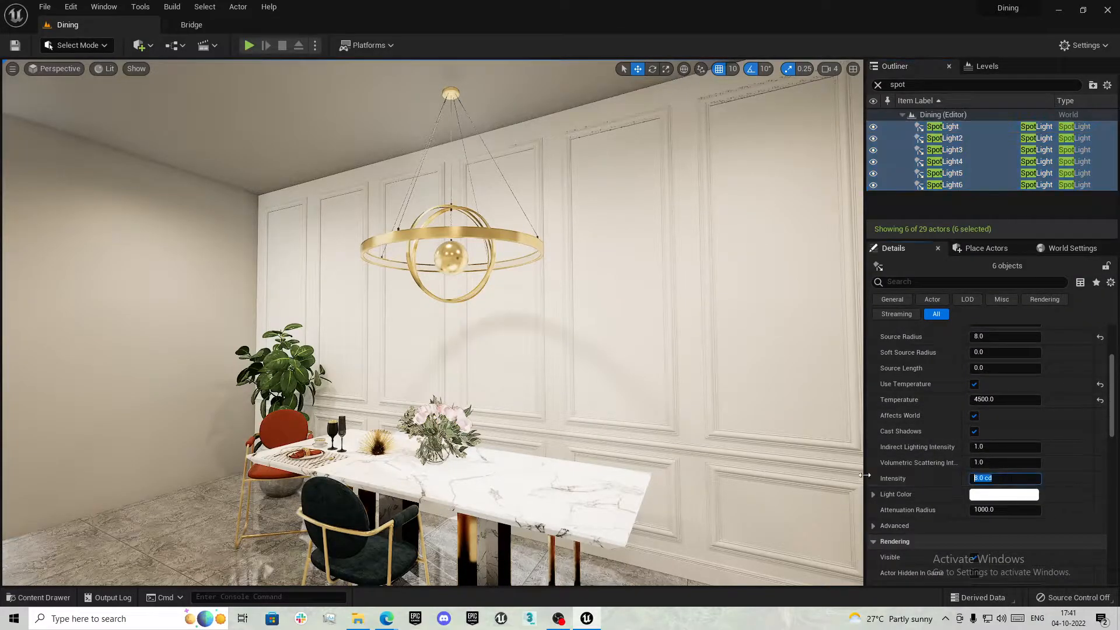
pyautogui.write('6')
pyautogui.press('Return')
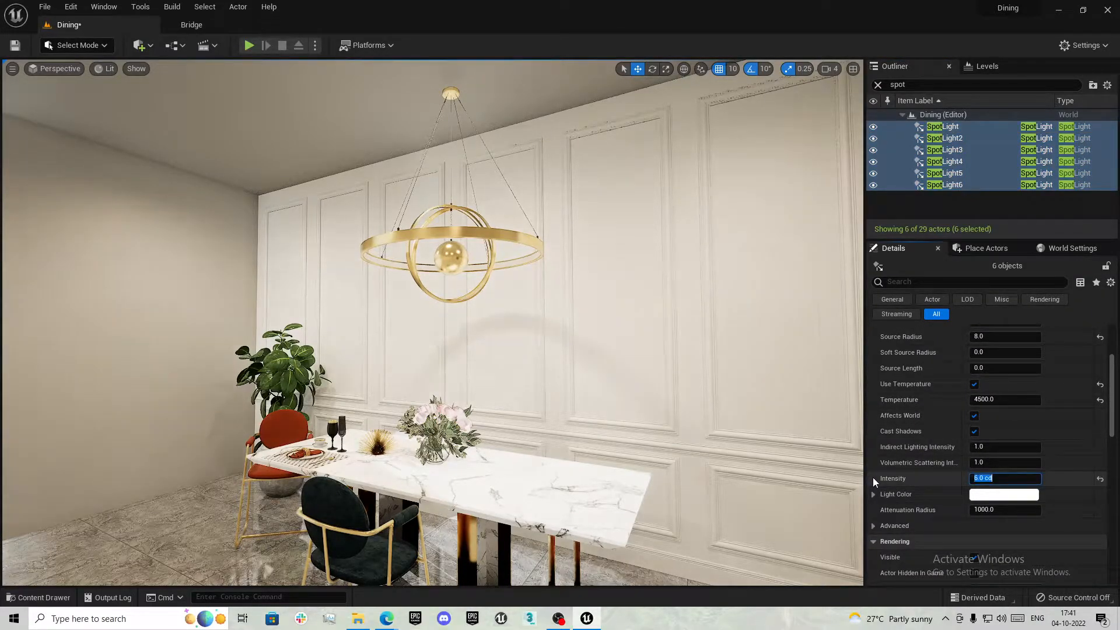
pyautogui.click(926, 478)
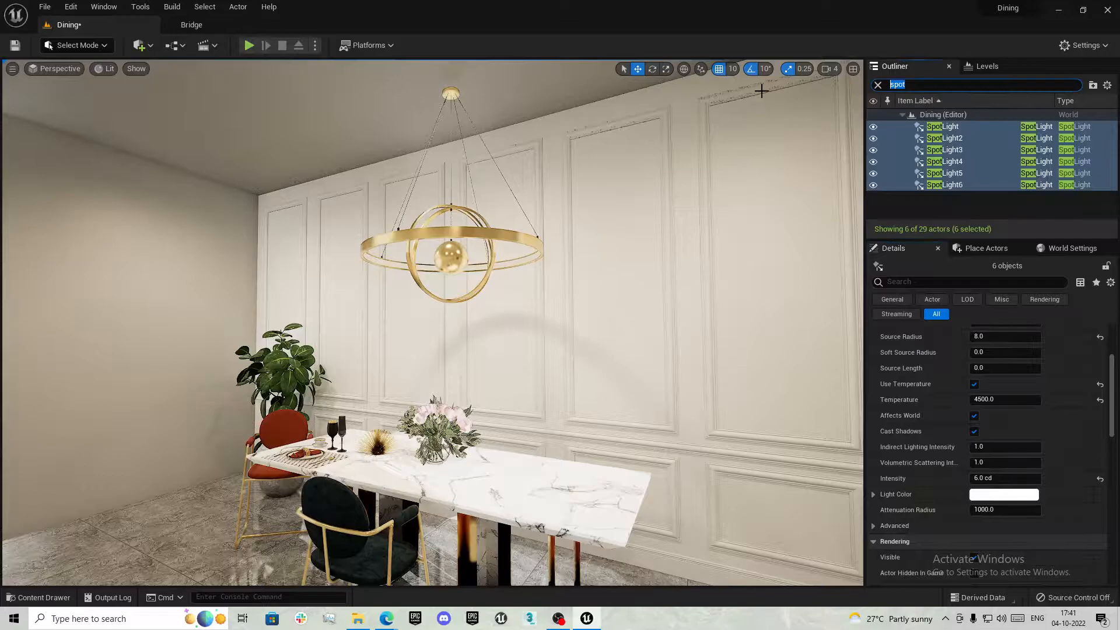
# Find the directional light in the Outliner and set its intensity to 5 lux
pyautogui.write('dir')
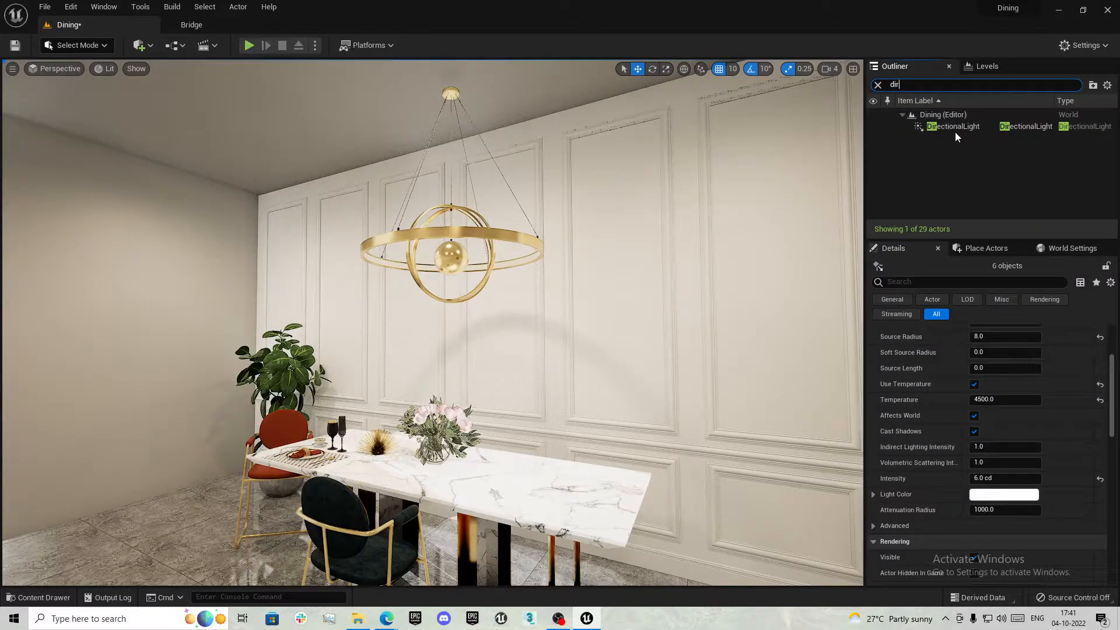
pyautogui.click(951, 127)
pyautogui.scroll(2, 957, 490)
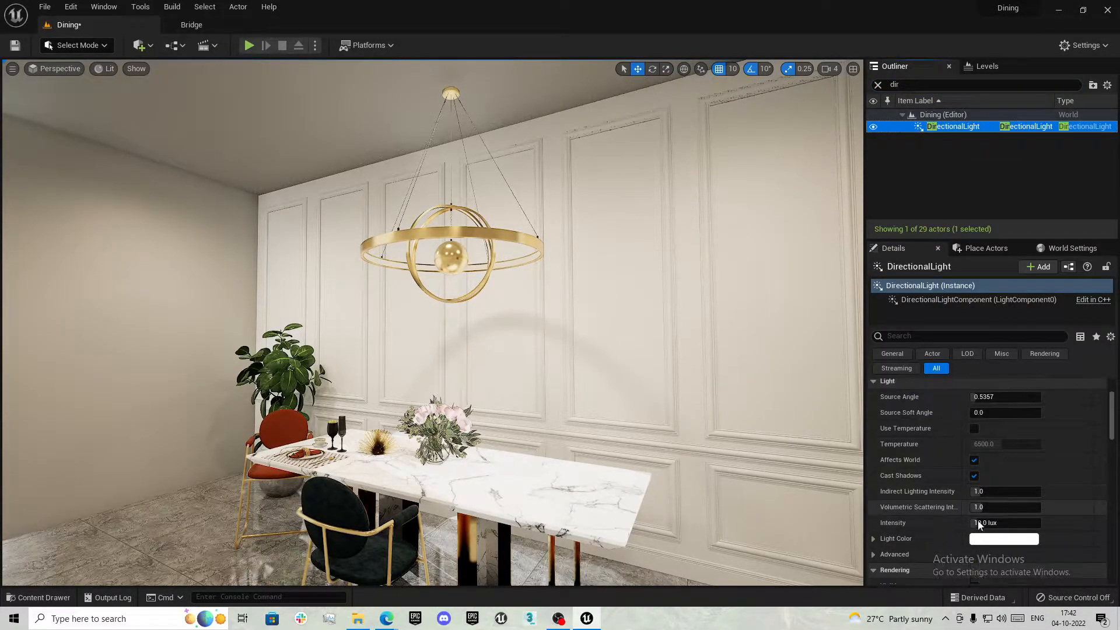
pyautogui.click(984, 523)
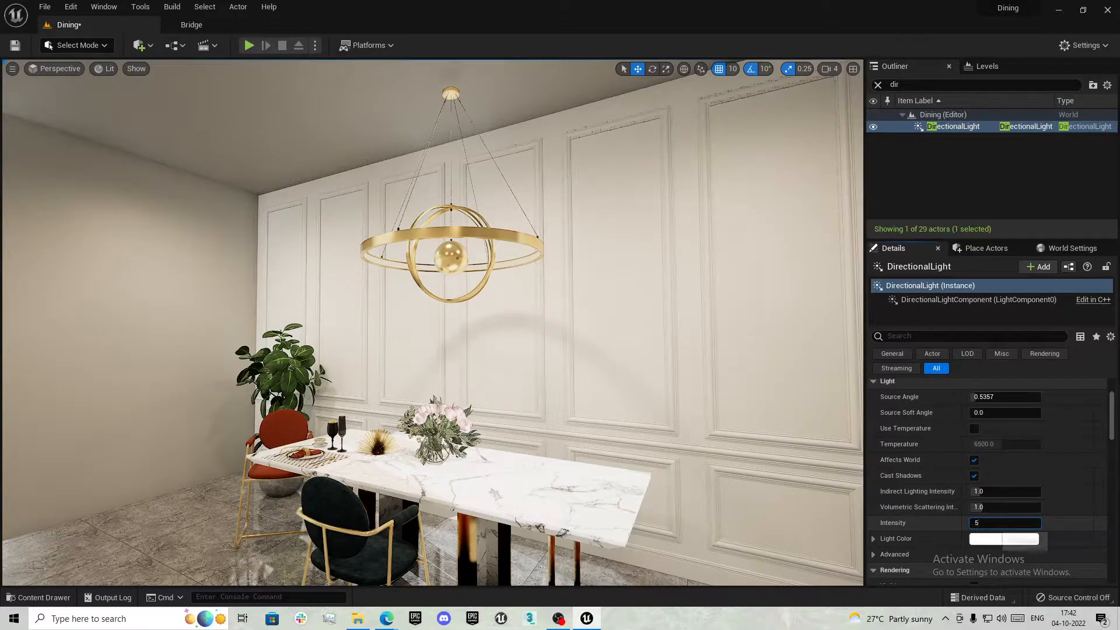
pyautogui.write('5')
pyautogui.press('Return')
pyautogui.click(949, 528)
# Select the chandelier, create a material named Emissive in the Content/Dining/Materials folder and open it for editing
pyautogui.moveTo(583, 350); pyautogui.dragTo(501, 390, button='right')
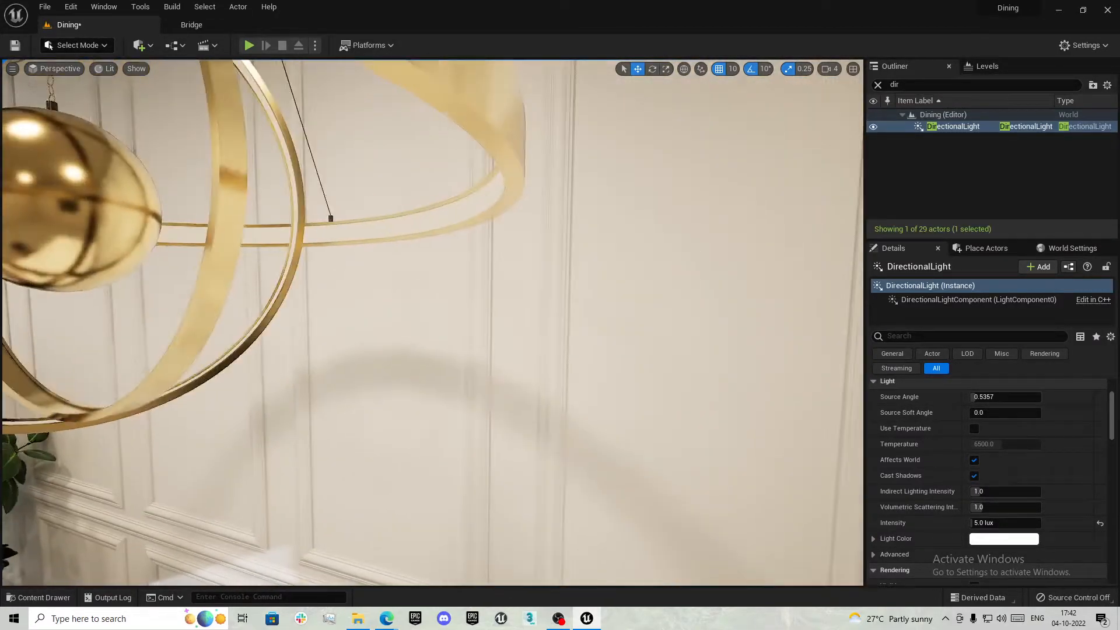
pyautogui.moveTo(534, 278); pyautogui.dragTo(533, 278, button='right')
pyautogui.press('w')
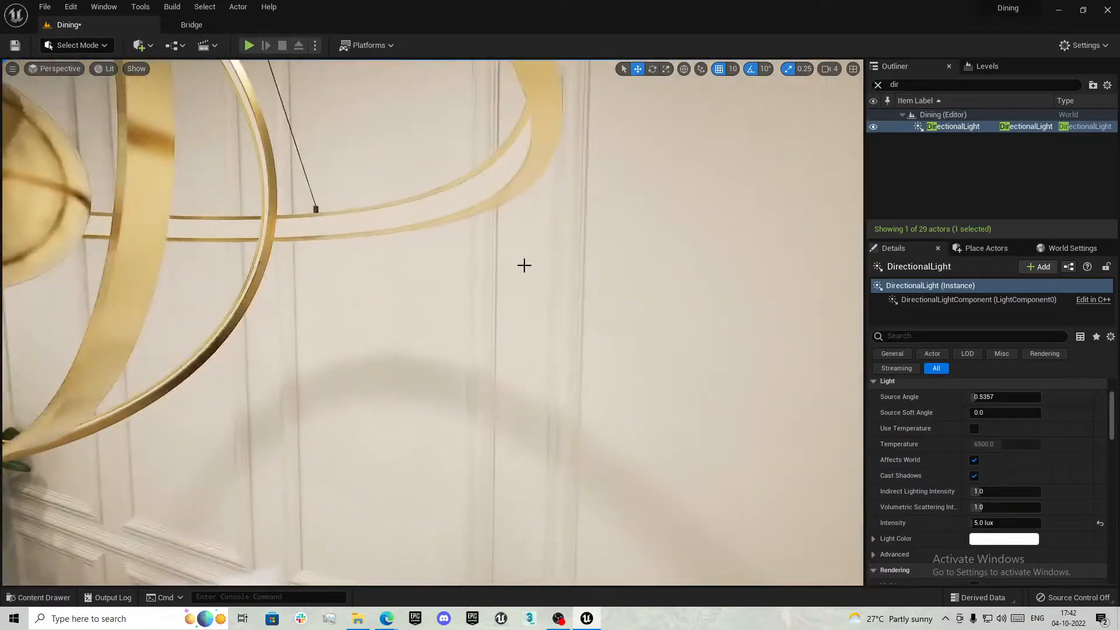
pyautogui.click(462, 197)
pyautogui.click(1026, 546)
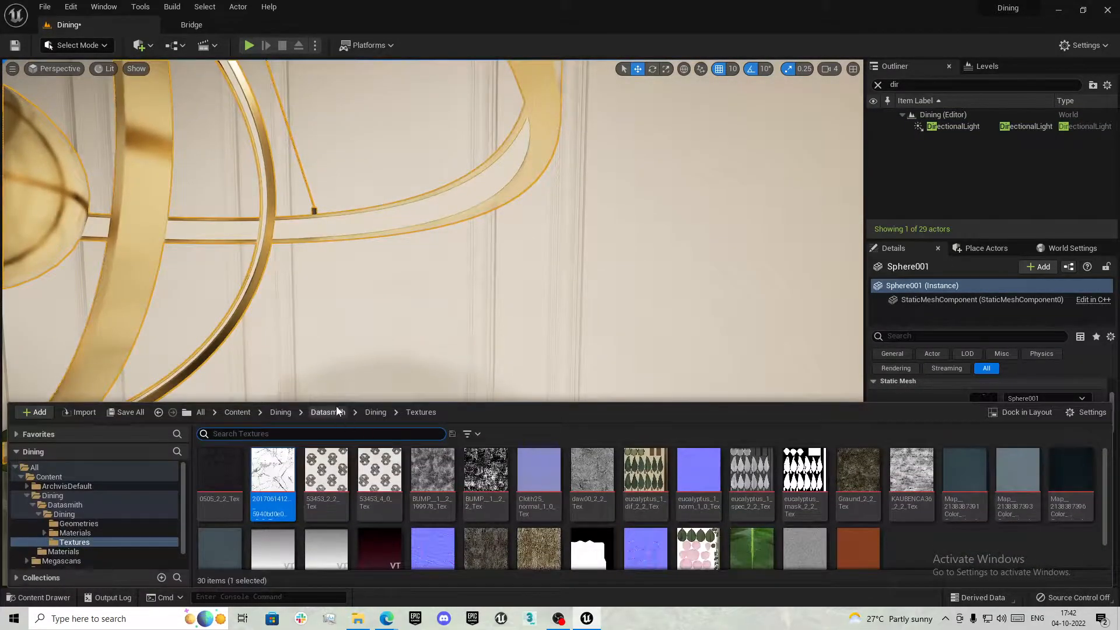
pyautogui.click(328, 412)
pyautogui.click(279, 411)
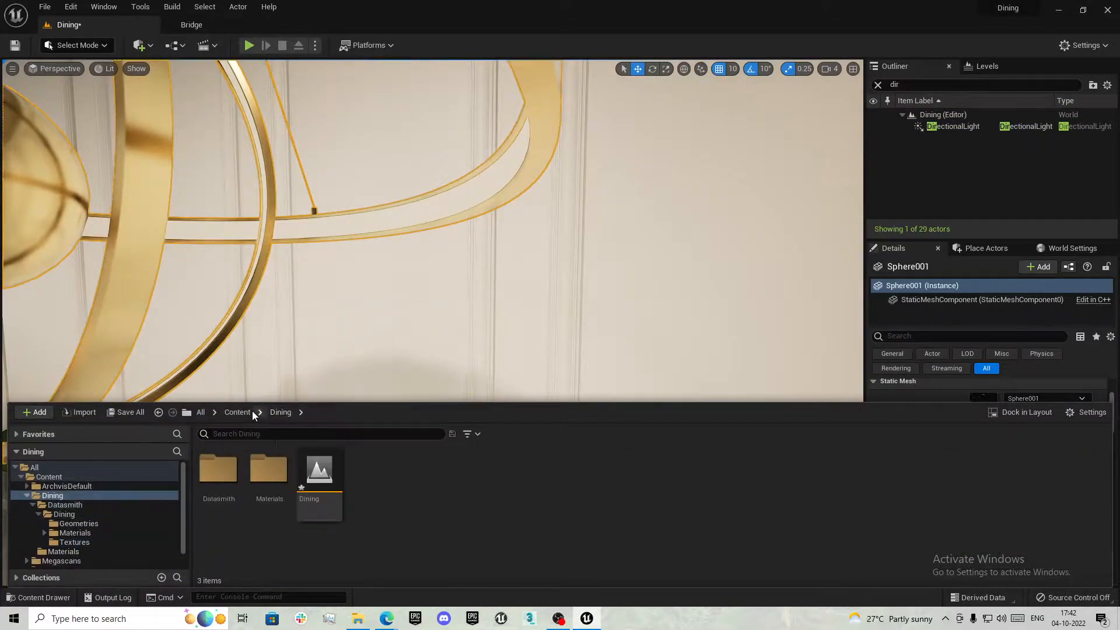
pyautogui.doubleClick(279, 487)
pyautogui.rightClick(426, 541)
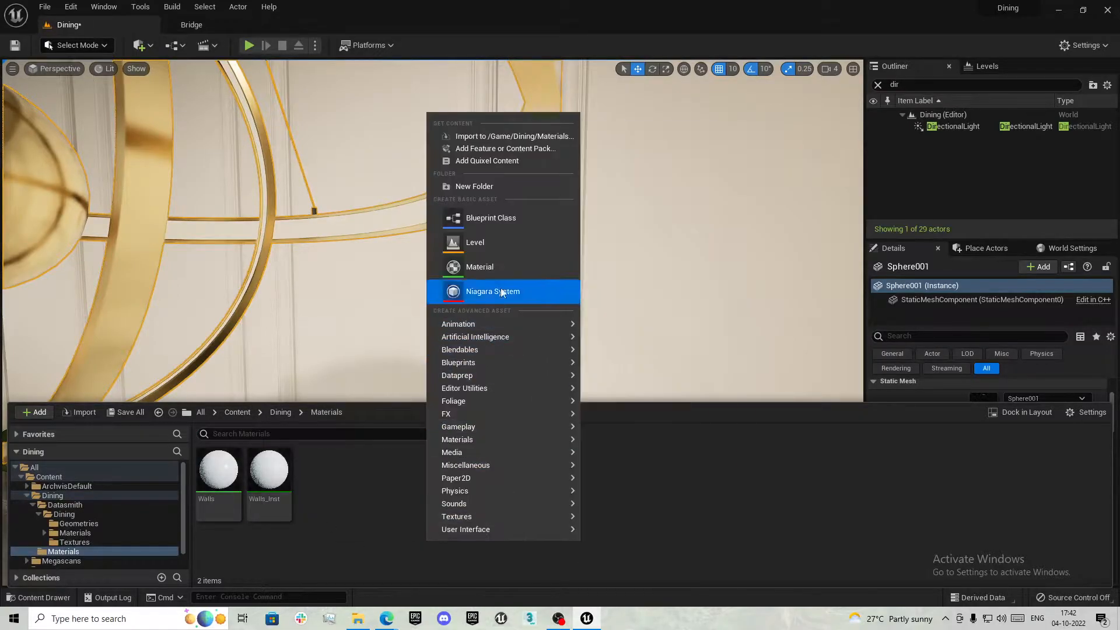
pyautogui.click(500, 266)
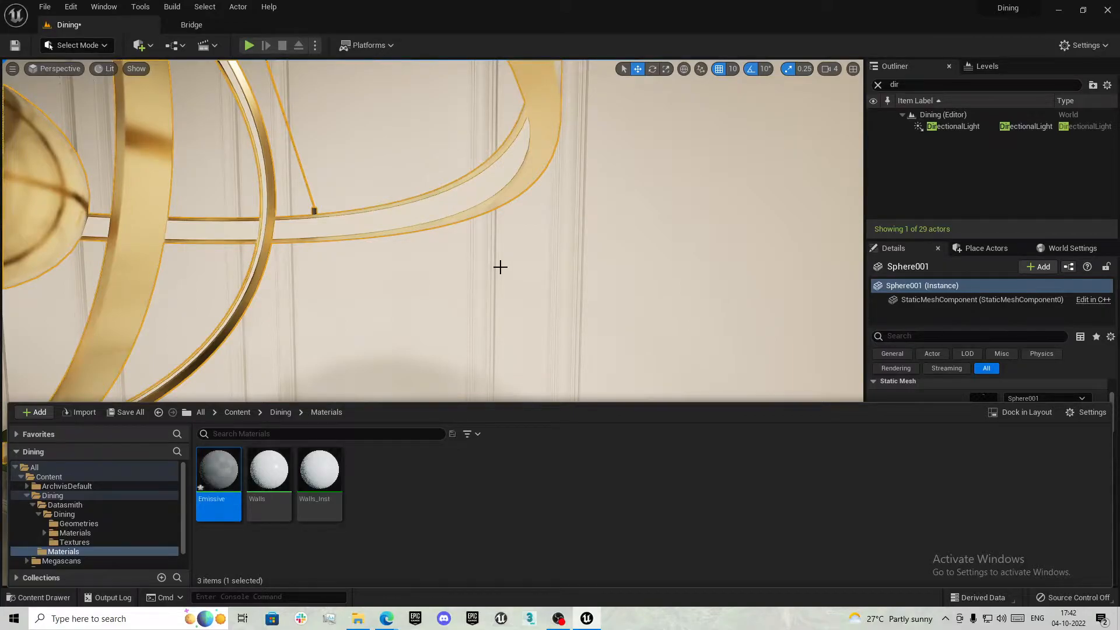
pyautogui.press('Return')
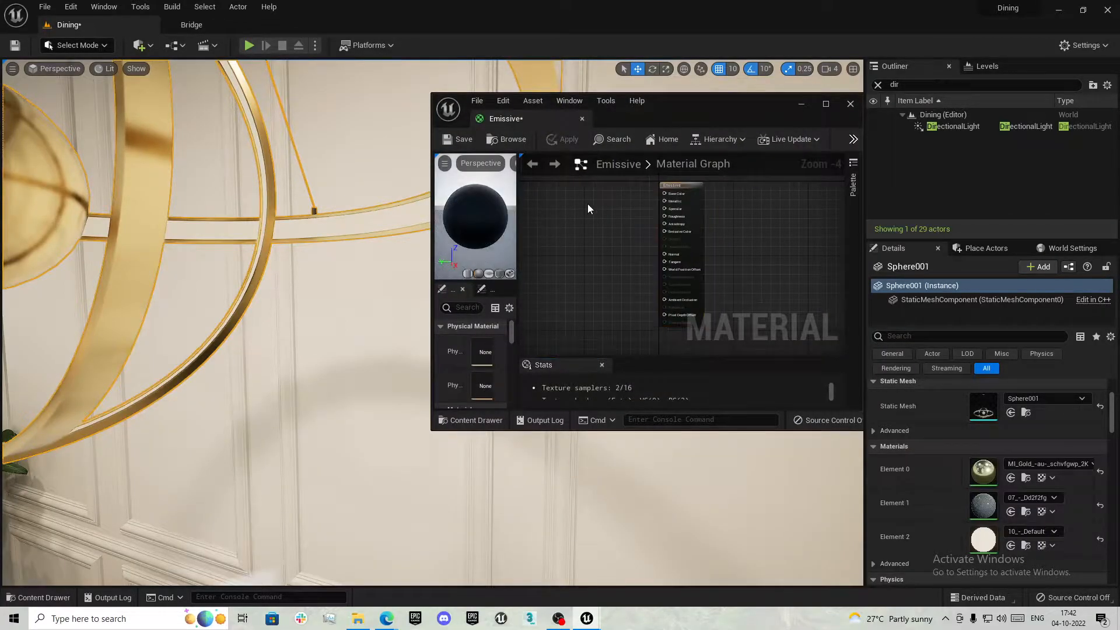
# Add a constant color node to the Emissive graph, convert it to a parameter named Color and place it clear of the result node
pyautogui.click(580, 206)
pyautogui.moveTo(616, 218); pyautogui.dragTo(637, 237)
pyautogui.click(624, 251)
pyautogui.click(644, 105)
pyautogui.click(717, 103)
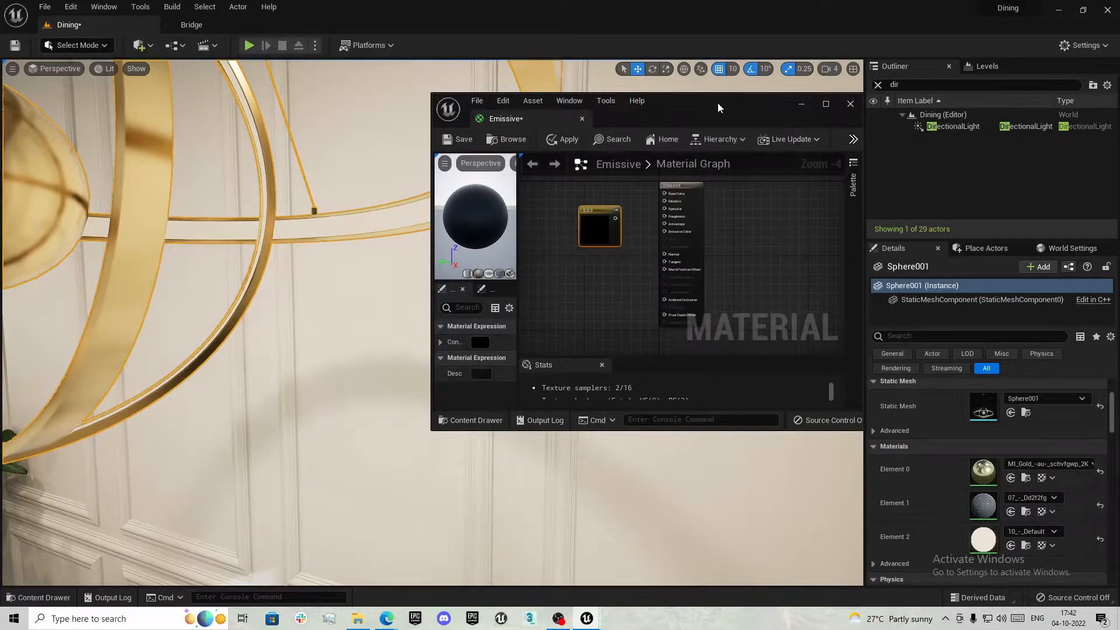
pyautogui.doubleClick(718, 103)
pyautogui.scroll(4, 408, 233)
pyautogui.rightClick(407, 196)
pyautogui.click(457, 227)
pyautogui.write('Color')
pyautogui.press('Return')
pyautogui.moveTo(403, 208); pyautogui.dragTo(310, 112)
pyautogui.click(389, 235)
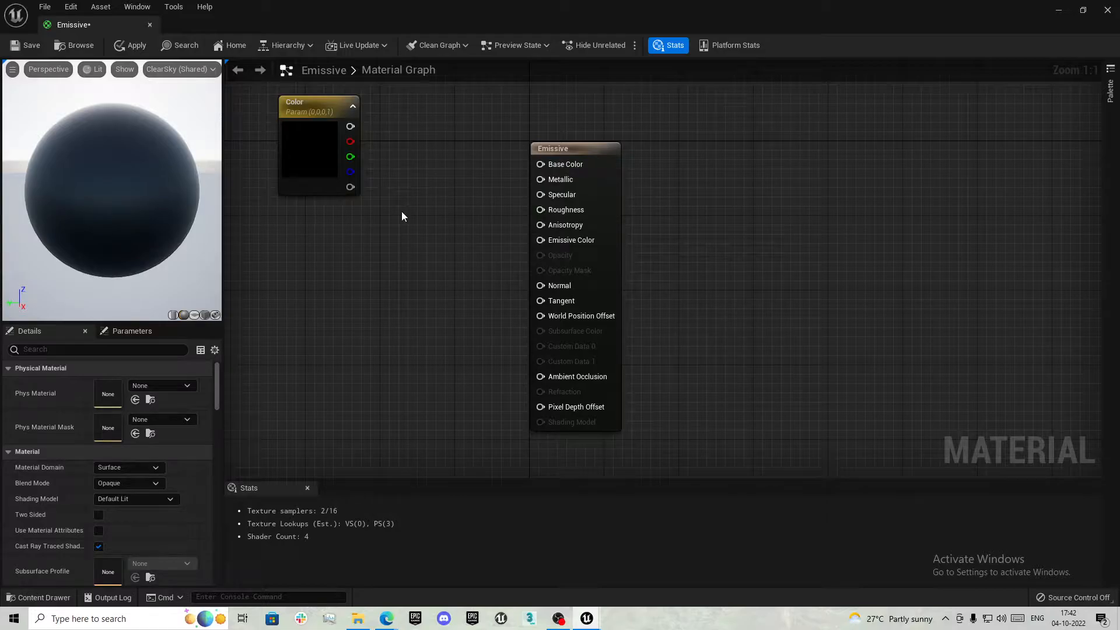
# Add a Multiply node and a scalar parameter named EI, multiply Color by EI and connect the result to Emissive Color
pyautogui.click(401, 211)
pyautogui.click(324, 291)
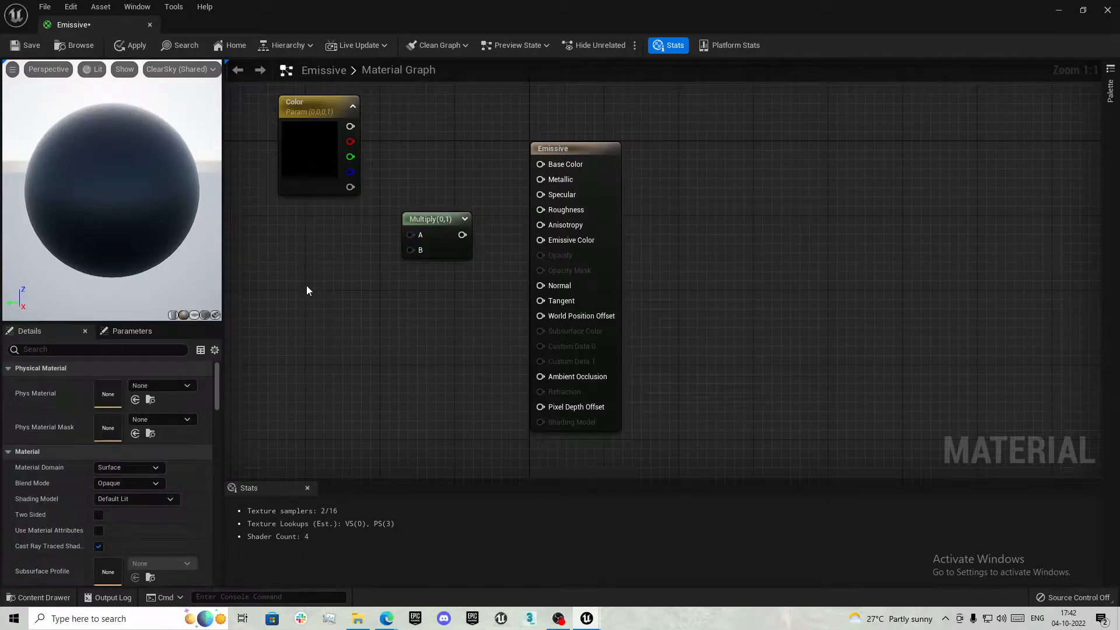
pyautogui.click(306, 285)
pyautogui.write('sss')
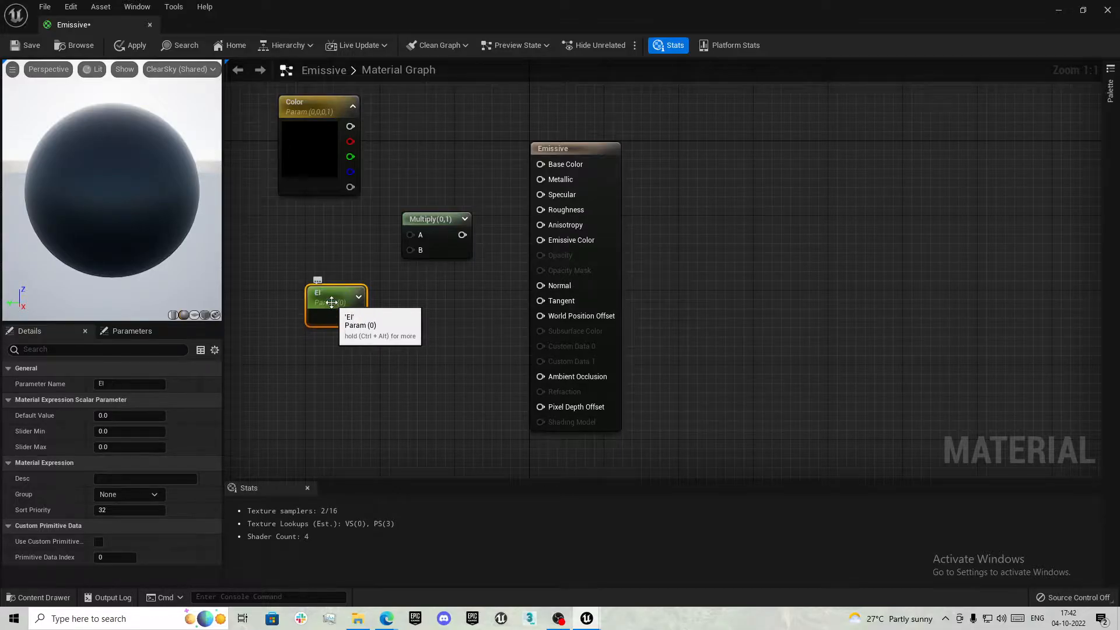
pyautogui.moveTo(360, 313); pyautogui.dragTo(319, 309)
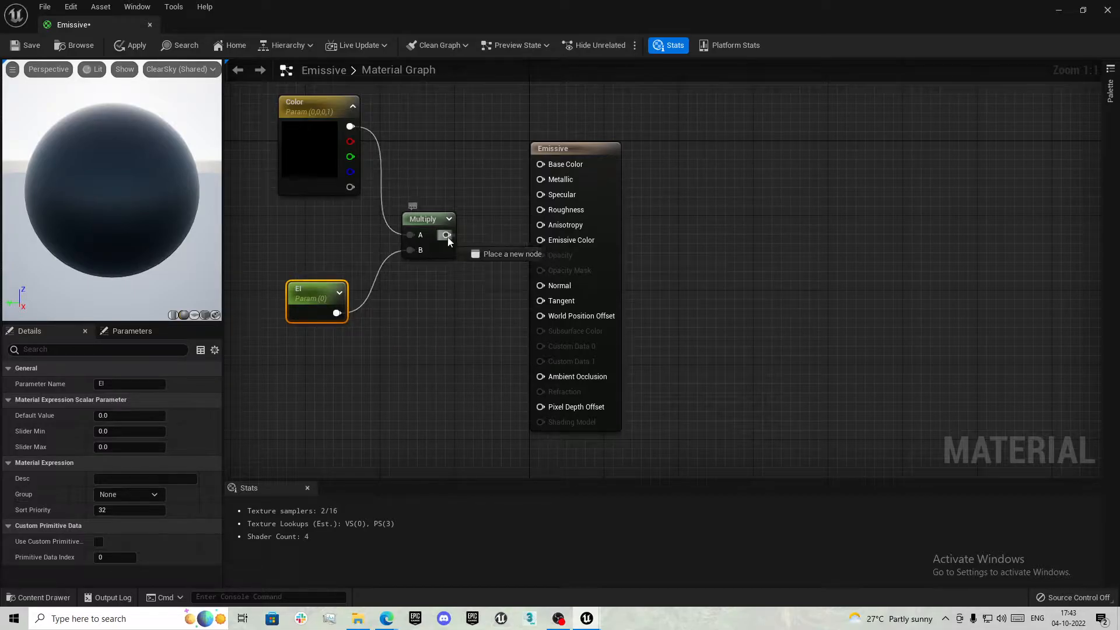
pyautogui.moveTo(523, 249); pyautogui.dragTo(540, 240)
# Set the default value of the Color parameter to white
pyautogui.click(309, 146)
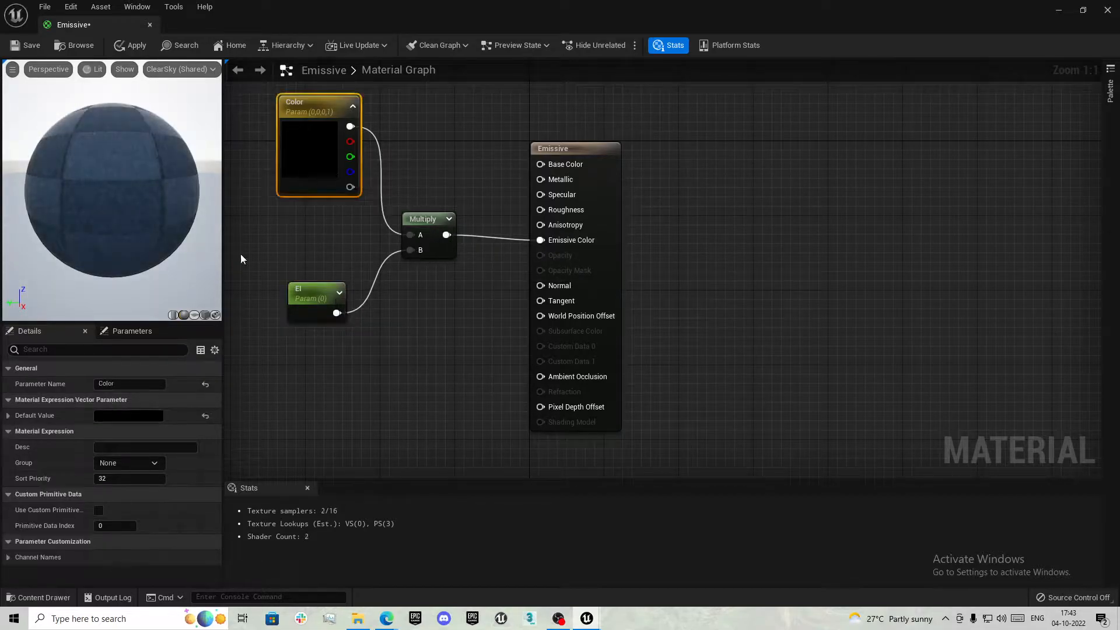
pyautogui.click(138, 416)
pyautogui.click(309, 340)
pyautogui.click(310, 587)
# Set the EI parameter's default value to 10, then save and close the Emissive material
pyautogui.click(310, 302)
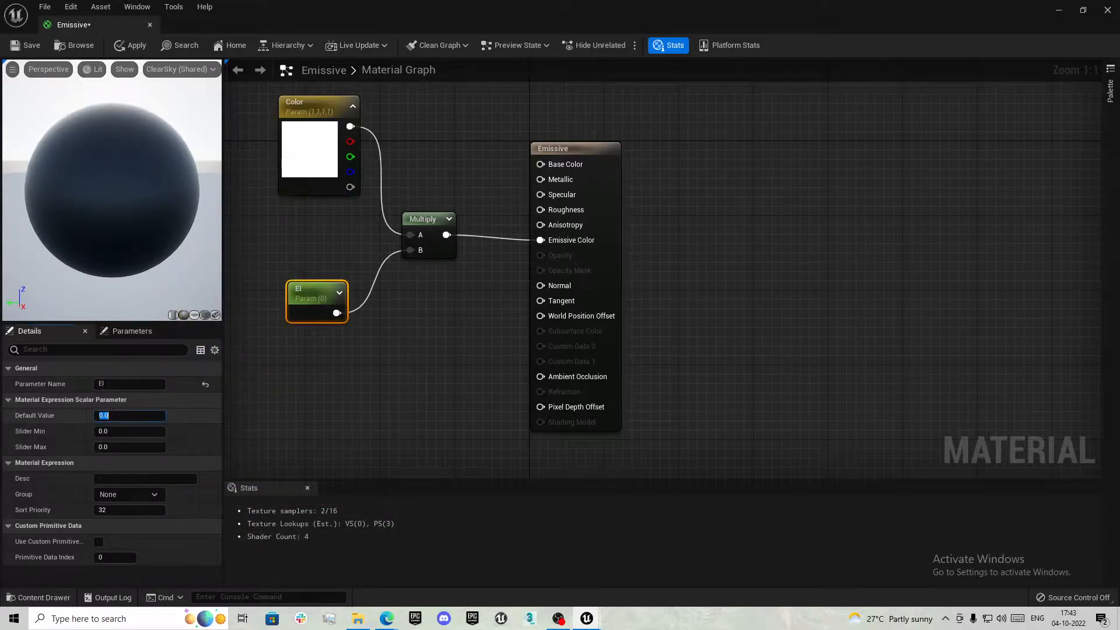
pyautogui.press('Return')
pyautogui.click(32, 45)
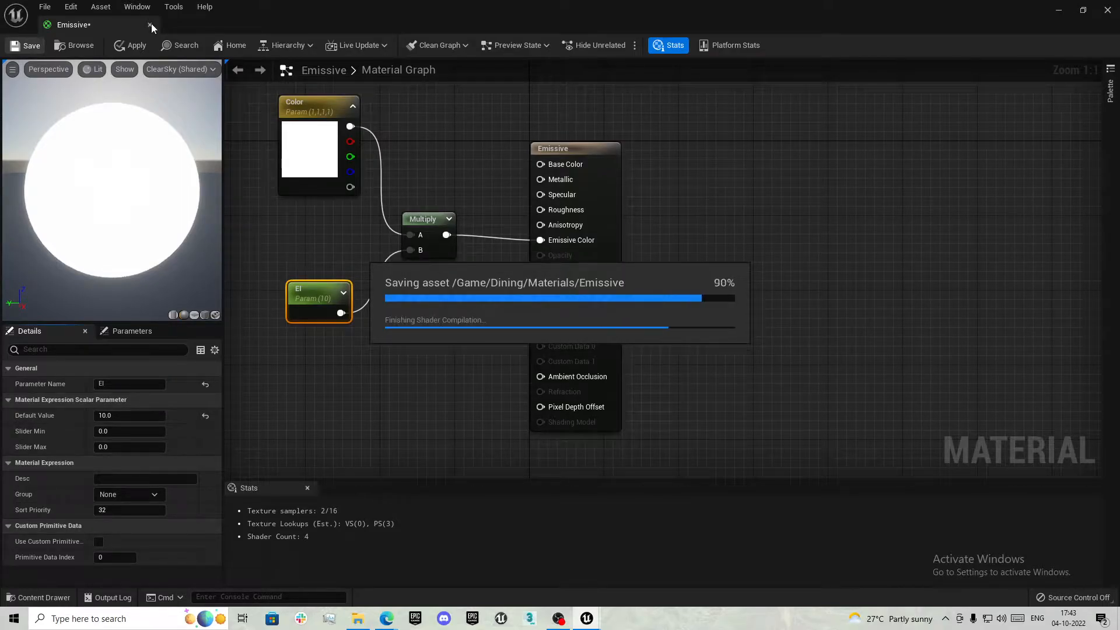
pyautogui.click(151, 24)
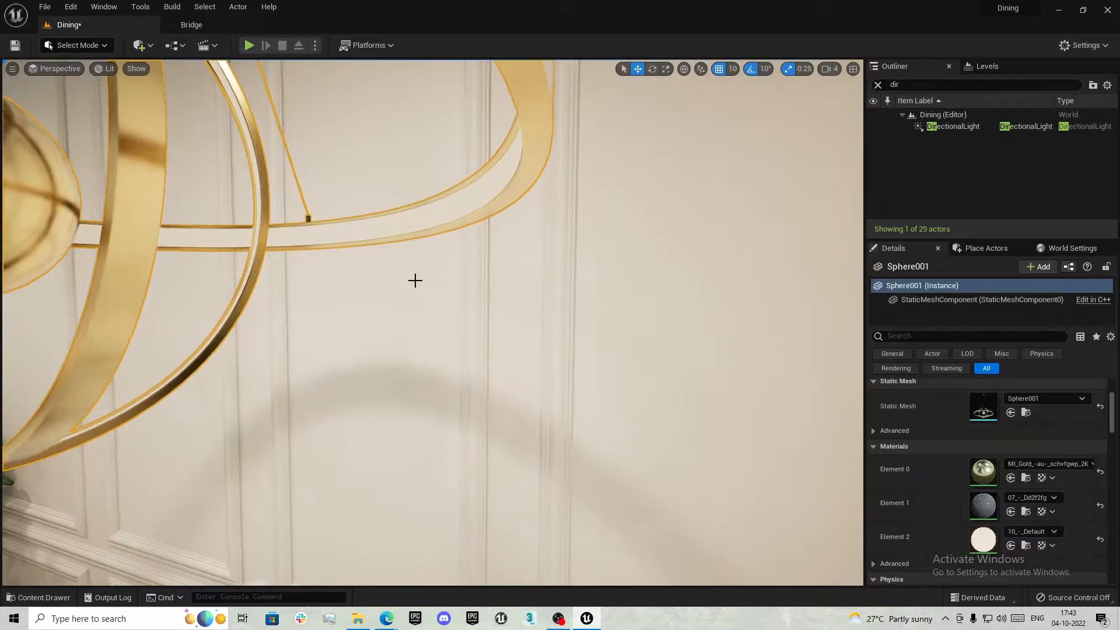
# Create a material instance of Emissive, apply it to the chandelier's inner light strip and deselect the chandelier
pyautogui.hotkey('ctrl', 'space')
pyautogui.rightClick(218, 471)
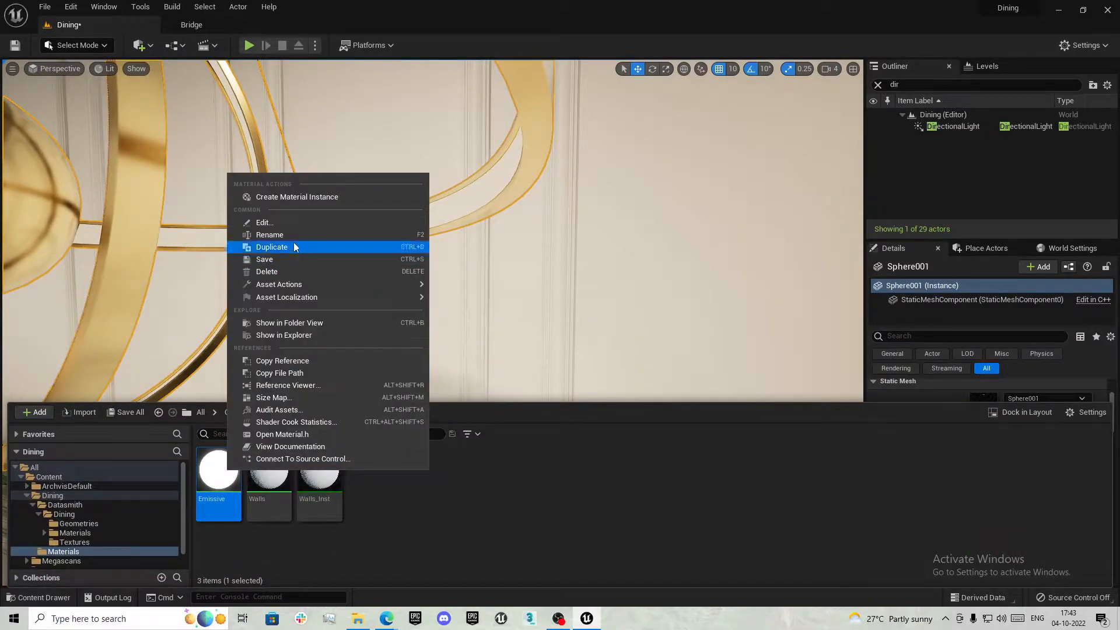
pyautogui.click(302, 197)
pyautogui.moveTo(268, 470); pyautogui.dragTo(452, 282)
pyautogui.press('f')
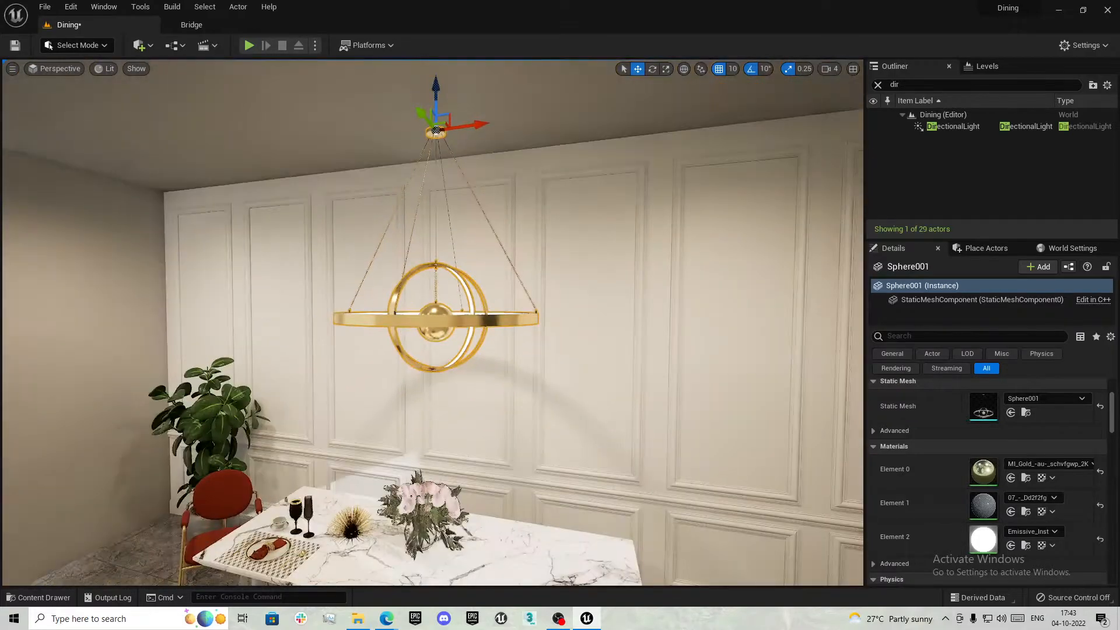
pyautogui.moveTo(453, 282); pyautogui.dragTo(501, 338, button='right')
pyautogui.press('Escape')
# Find M_Glass_CleanMaster in AdvancedGlassPack/Materials/01_Clean and apply it to the champagne flute on the table
pyautogui.moveTo(453, 282); pyautogui.dragTo(411, 381, button='right')
pyautogui.press('w')
pyautogui.press('a')
pyautogui.press('w')
pyautogui.press('w')
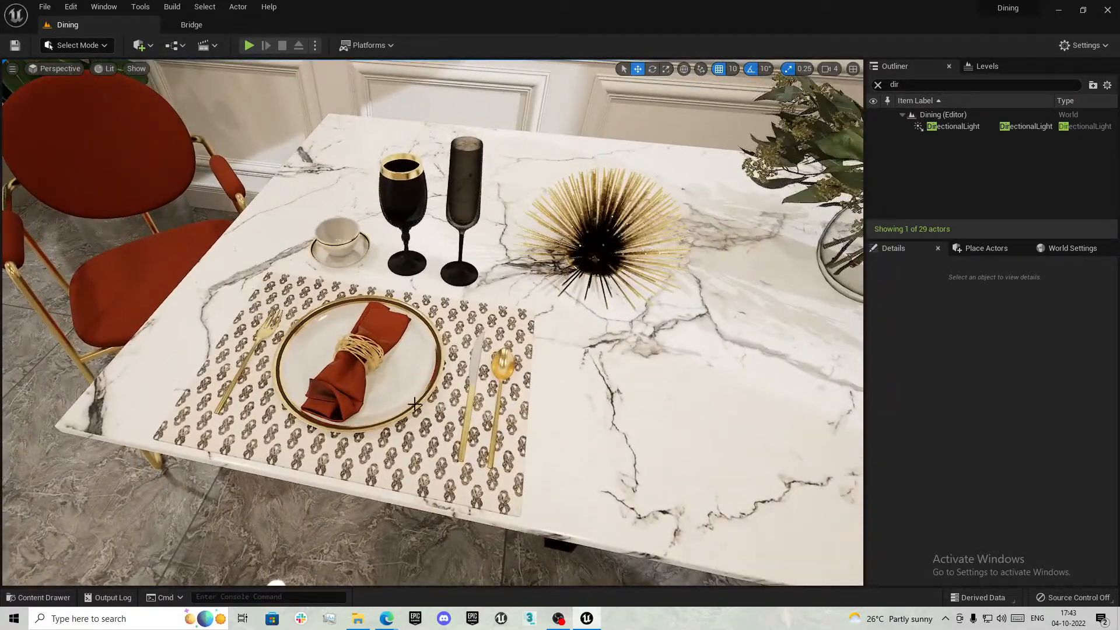
pyautogui.moveTo(502, 359); pyautogui.dragTo(501, 354, button='right')
pyautogui.hotkey('ctrl', 'space')
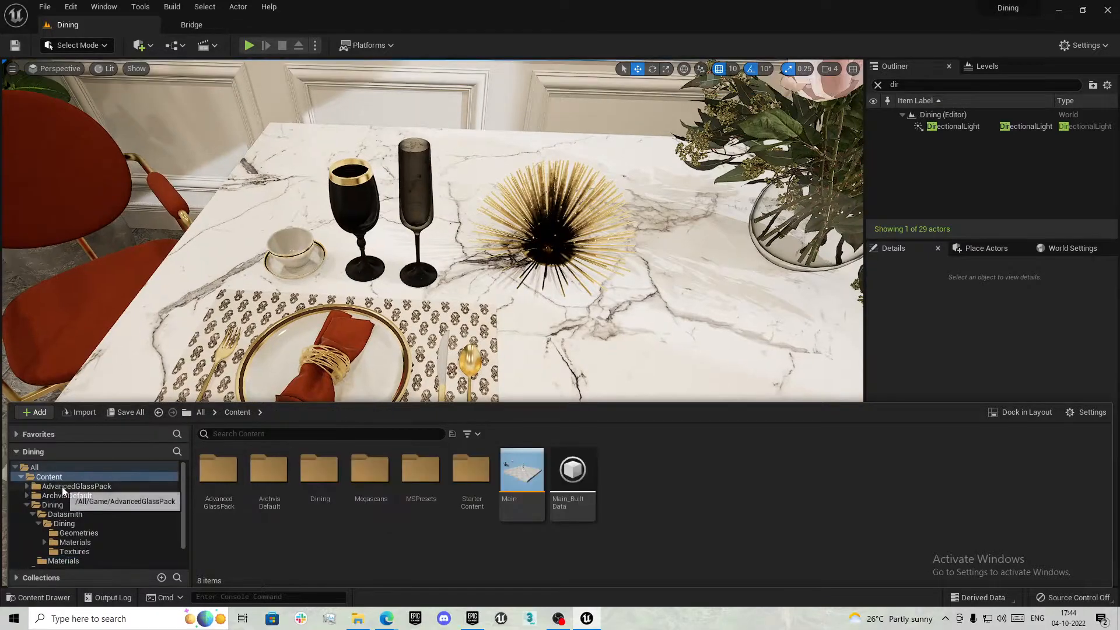
pyautogui.click(117, 487)
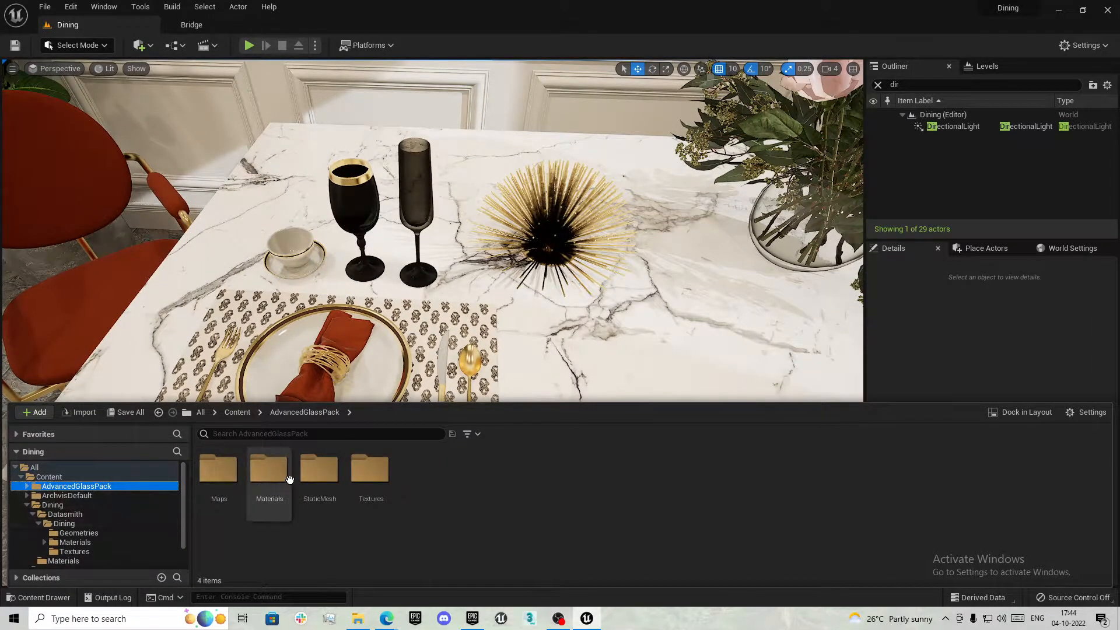
pyautogui.doubleClick(266, 474)
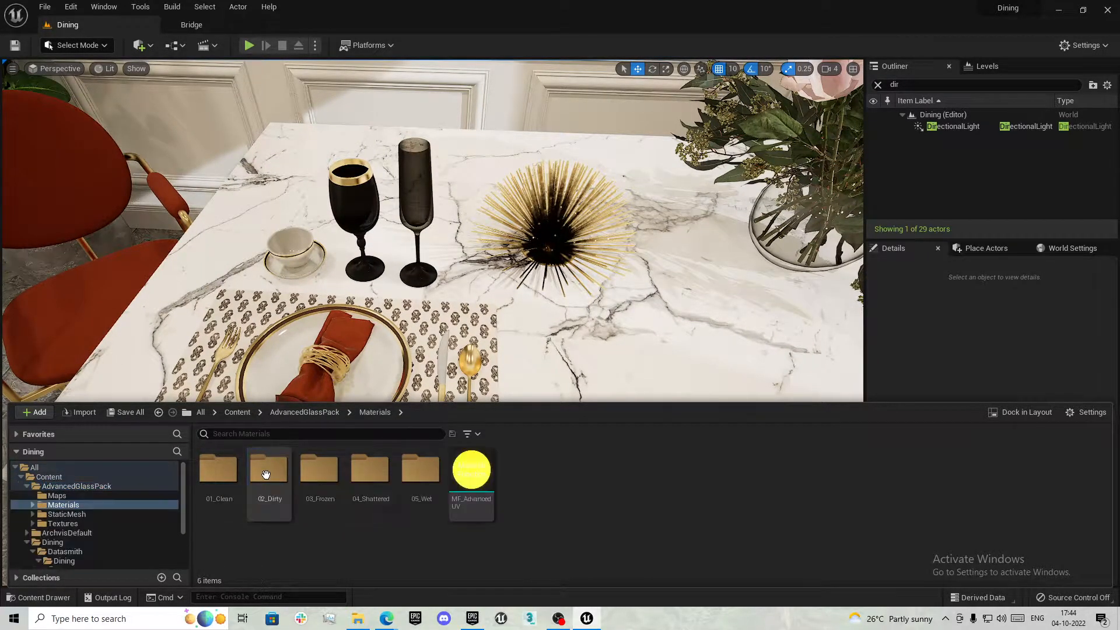
pyautogui.doubleClick(224, 472)
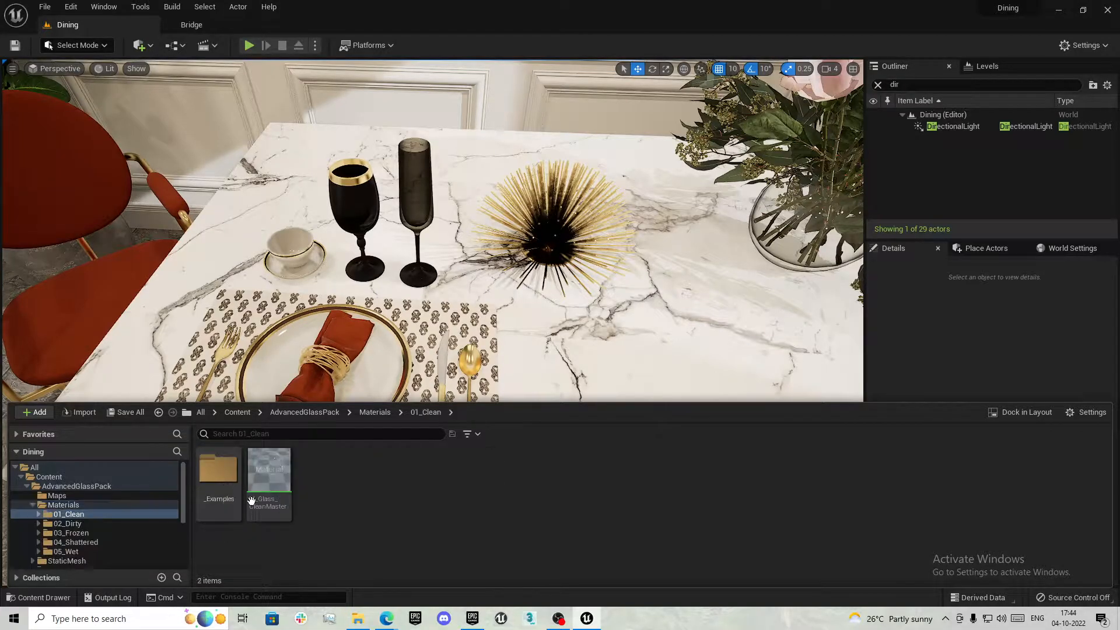
pyautogui.click(269, 479)
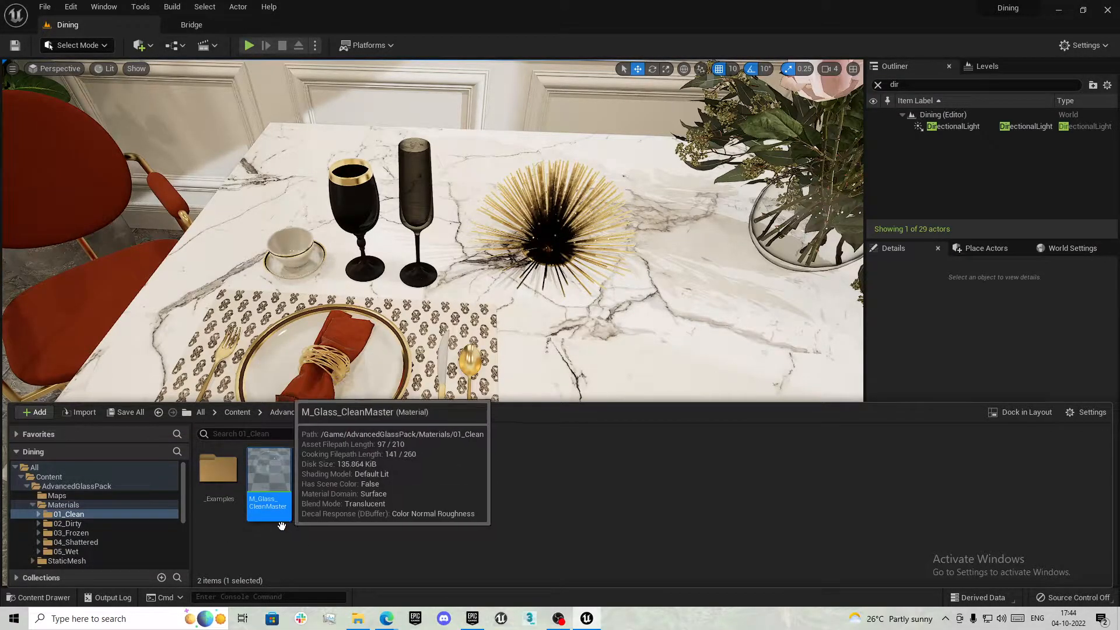
pyautogui.moveTo(270, 484); pyautogui.dragTo(414, 224)
# Create a material instance of M_Glass_CleanMaster and apply it to the bowl of the champagne flute
pyautogui.moveTo(414, 225); pyautogui.dragTo(385, 169, button='right')
pyautogui.press('w')
pyautogui.moveTo(421, 368)
pyautogui.mouseDown(button='right')
pyautogui.moveTo(423, 403)
pyautogui.moveTo(421, 369)
pyautogui.mouseUp(button='right')
pyautogui.hotkey('ctrl', 'space')
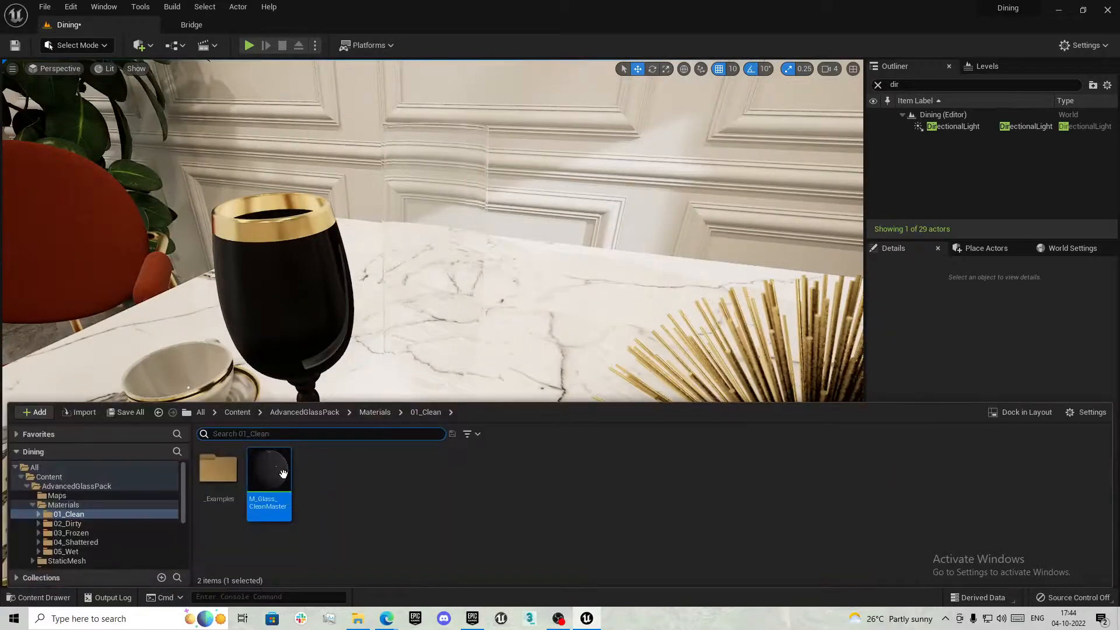
pyautogui.rightClick(273, 471)
pyautogui.click(303, 188)
pyautogui.moveTo(330, 488); pyautogui.dragTo(410, 314)
# In the glass instance, override Fresnel_Falloff to about 7.3, Metallic to about 1.05, Opacity to 0.436 and ReflectionBoost to 1.0, then save and close it
pyautogui.hotkey('ctrl', 'space')
pyautogui.doubleClick(319, 467)
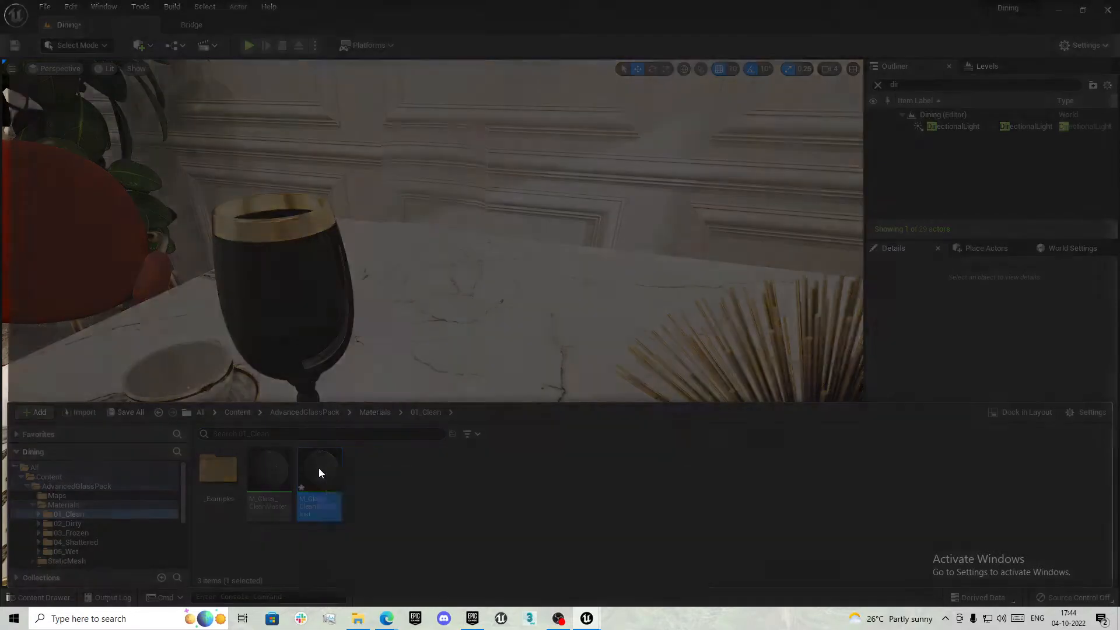
pyautogui.moveTo(503, 3); pyautogui.dragTo(793, 104)
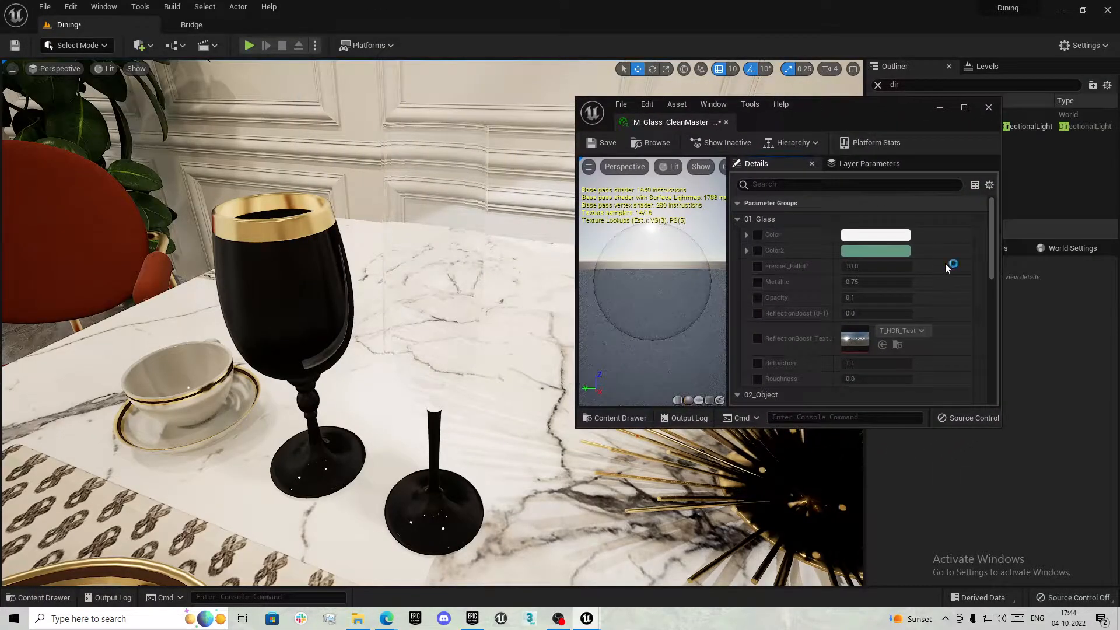
pyautogui.click(757, 297)
pyautogui.click(758, 313)
pyautogui.click(757, 282)
pyautogui.click(757, 266)
pyautogui.moveTo(873, 312); pyautogui.dragTo(918, 297)
pyautogui.moveTo(856, 281)
pyautogui.mouseDown()
pyautogui.moveTo(872, 280)
pyautogui.moveTo(849, 266)
pyautogui.mouseUp()
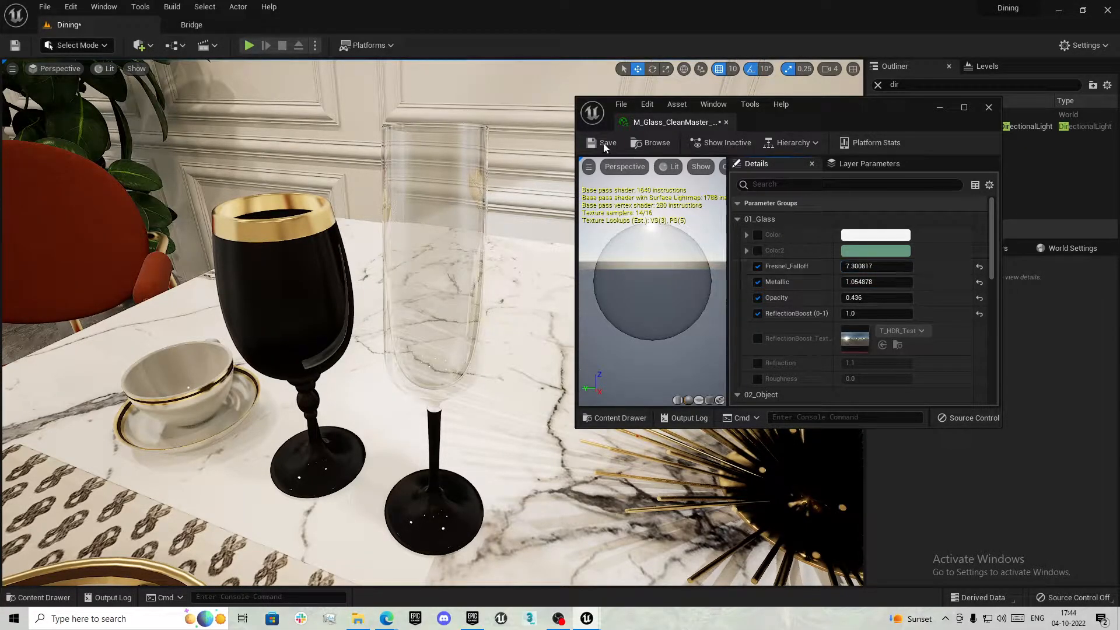
pyautogui.click(727, 123)
# Apply the clean glass instance to the remaining black glass parts of the flute and wine glass
pyautogui.moveTo(536, 291); pyautogui.dragTo(537, 320, button='right')
pyautogui.hotkey('ctrl', 'space')
pyautogui.moveTo(318, 479); pyautogui.dragTo(411, 439)
# Apply the M_Glass_CleanMaster instance to the round flower vase on the marble table
pyautogui.moveTo(418, 434); pyautogui.dragTo(461, 472, button='right')
pyautogui.press('s')
pyautogui.press('w')
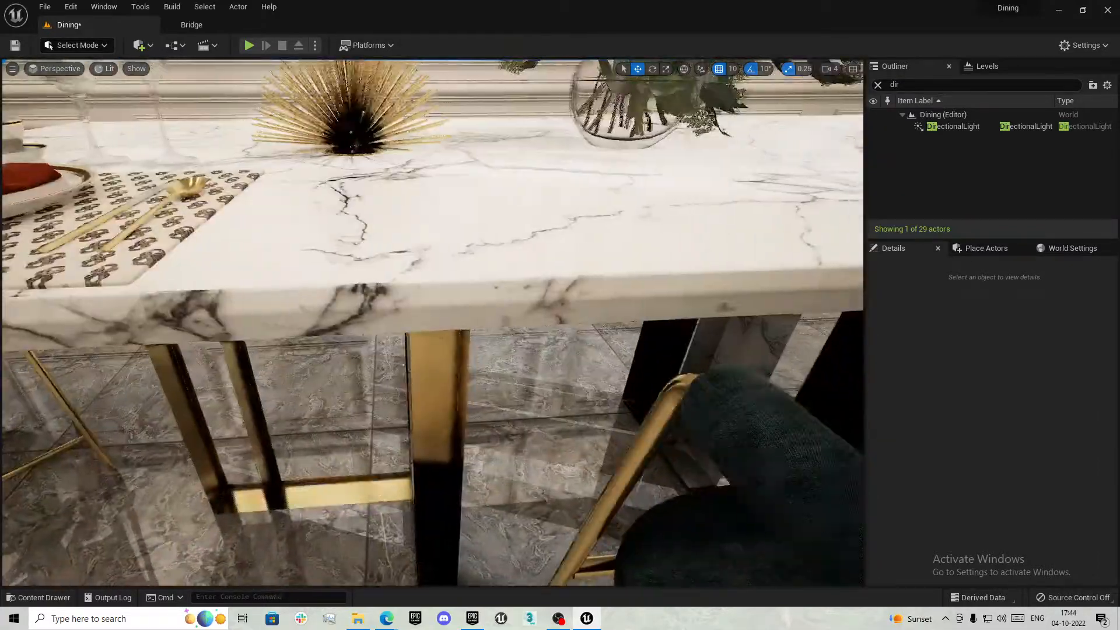
pyautogui.press('w')
pyautogui.moveTo(428, 404)
pyautogui.mouseDown(button='right')
pyautogui.moveTo(434, 392)
pyautogui.moveTo(437, 408)
pyautogui.moveTo(428, 404)
pyautogui.mouseUp(button='right')
pyautogui.press('s')
pyautogui.press('w')
pyautogui.press('s')
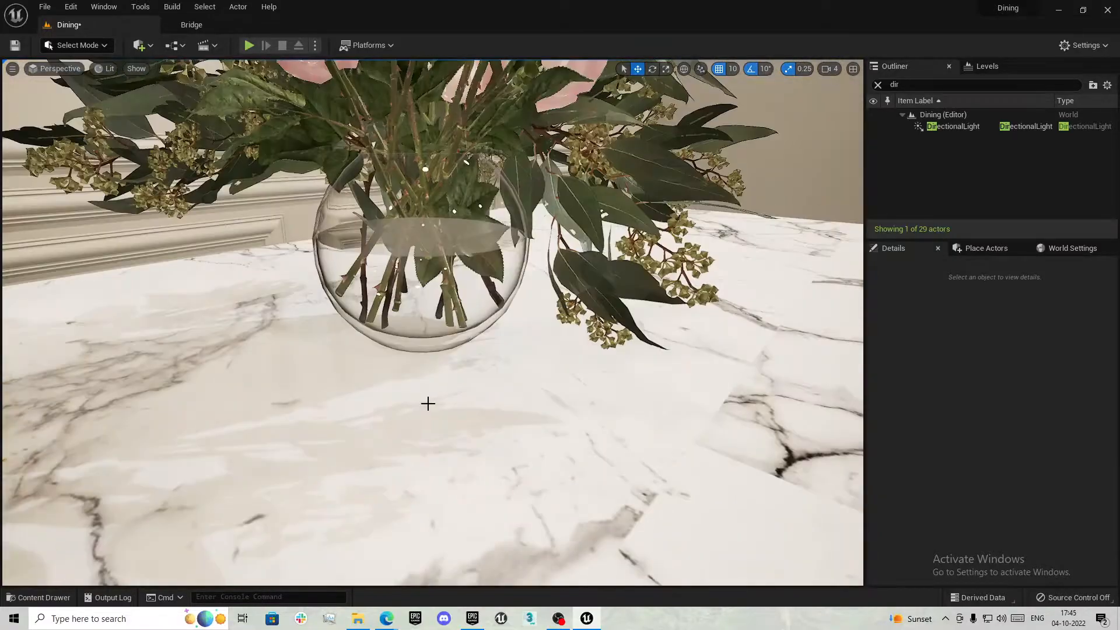
pyautogui.hotkey('ctrl', 'space')
pyautogui.moveTo(291, 479); pyautogui.dragTo(435, 319)
pyautogui.click(317, 462)
pyautogui.moveTo(489, 397); pyautogui.dragTo(461, 373, button='right')
pyautogui.press('s')
# Select the flower arrangement, open its Eucalyptus_2s material and bring up the parent material's graph in a maximized editor
pyautogui.click(442, 319)
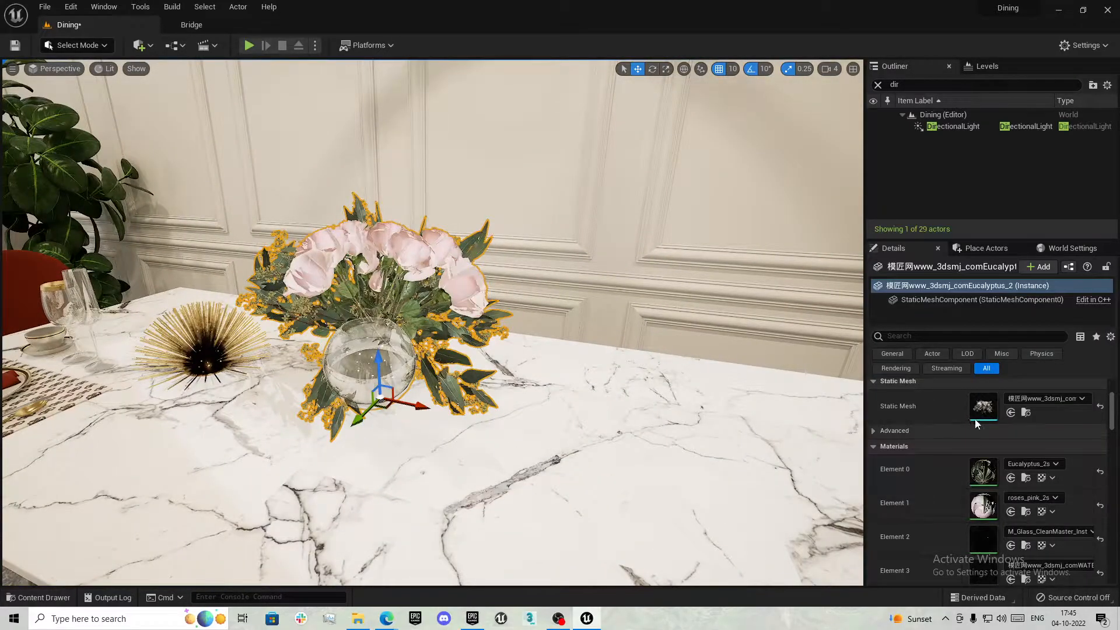
pyautogui.scroll(-1, 945, 470)
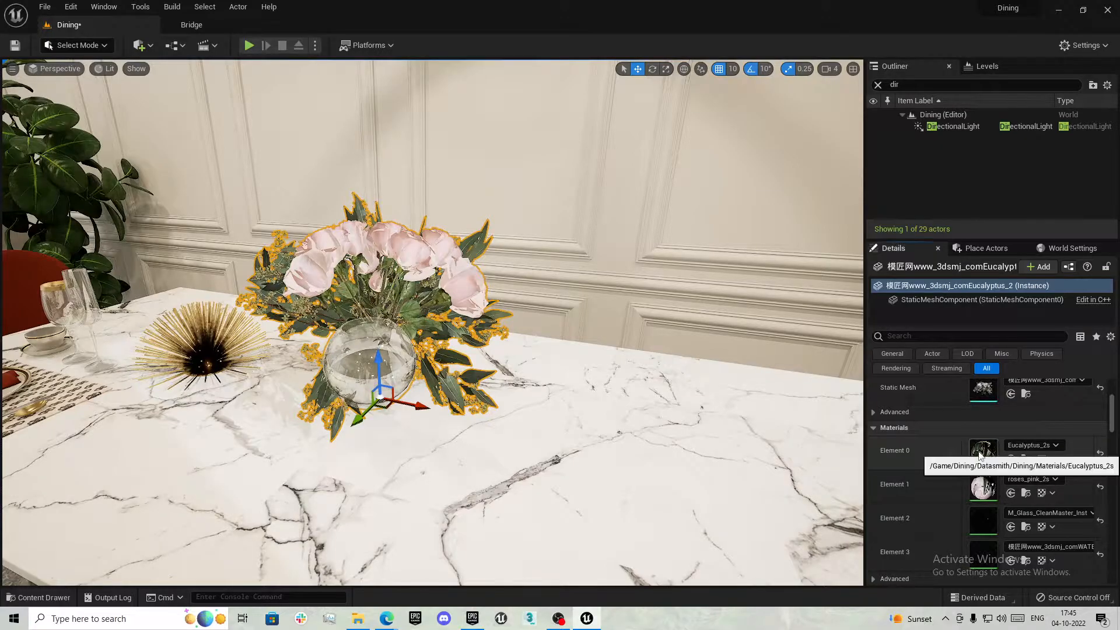
pyautogui.doubleClick(991, 459)
pyautogui.scroll(-10, 810, 335)
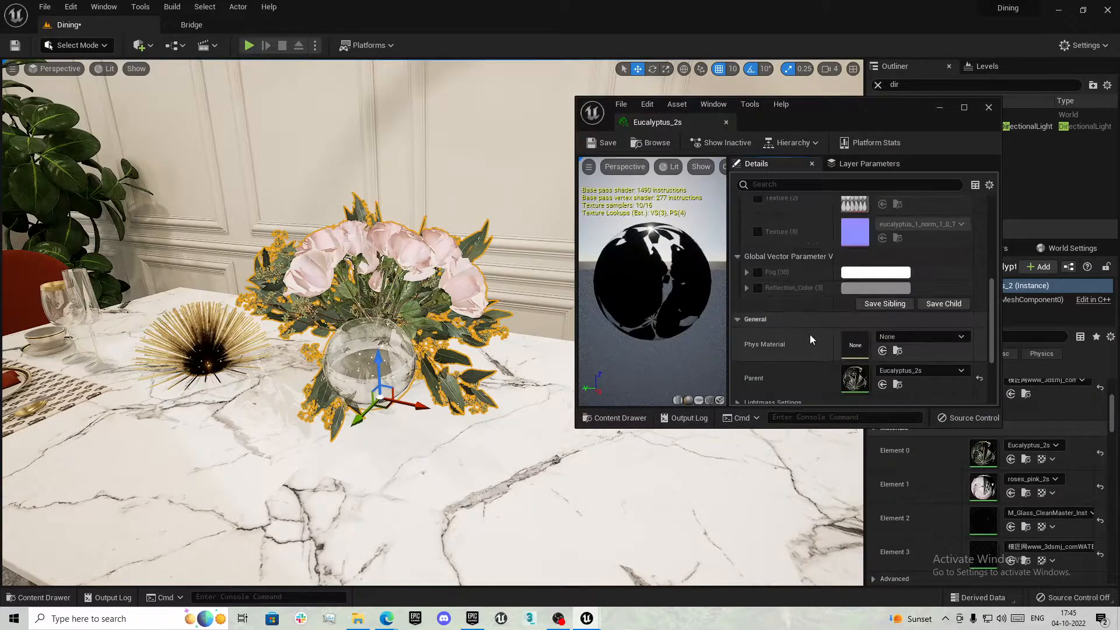
pyautogui.doubleClick(852, 274)
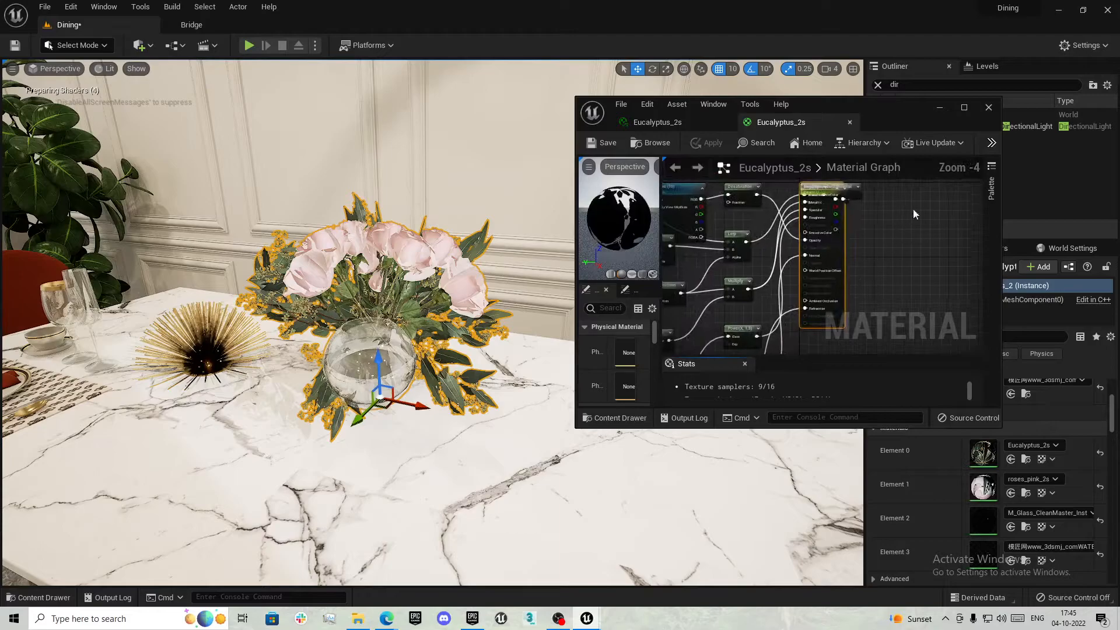
pyautogui.click(964, 108)
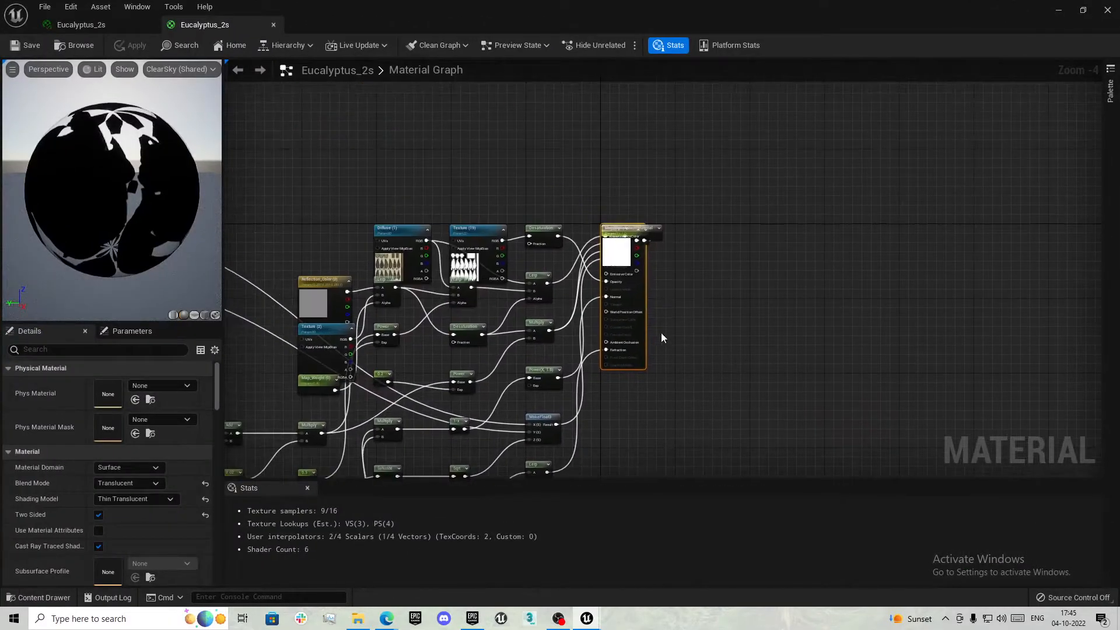
# Move the Eucalyptus_2s result node clear of the overlapping nodes and delete the thin translucent output nodes with their color parameter
pyautogui.moveTo(697, 308); pyautogui.dragTo(592, 264, button='right')
pyautogui.moveTo(545, 265); pyautogui.dragTo(560, 347)
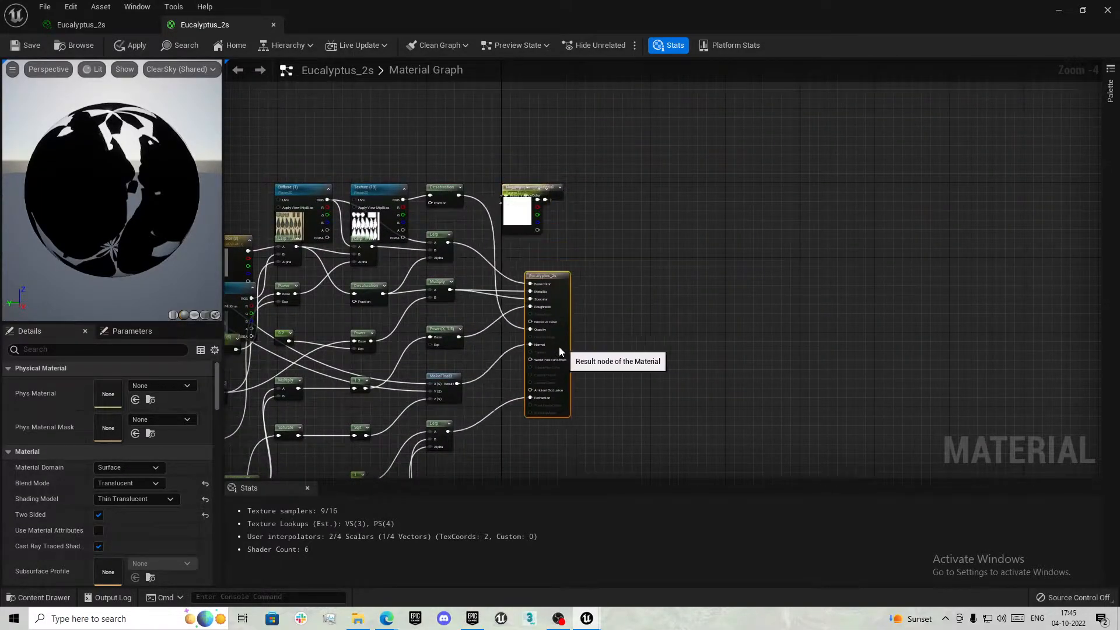
pyautogui.scroll(4, 543, 196)
pyautogui.click(542, 196)
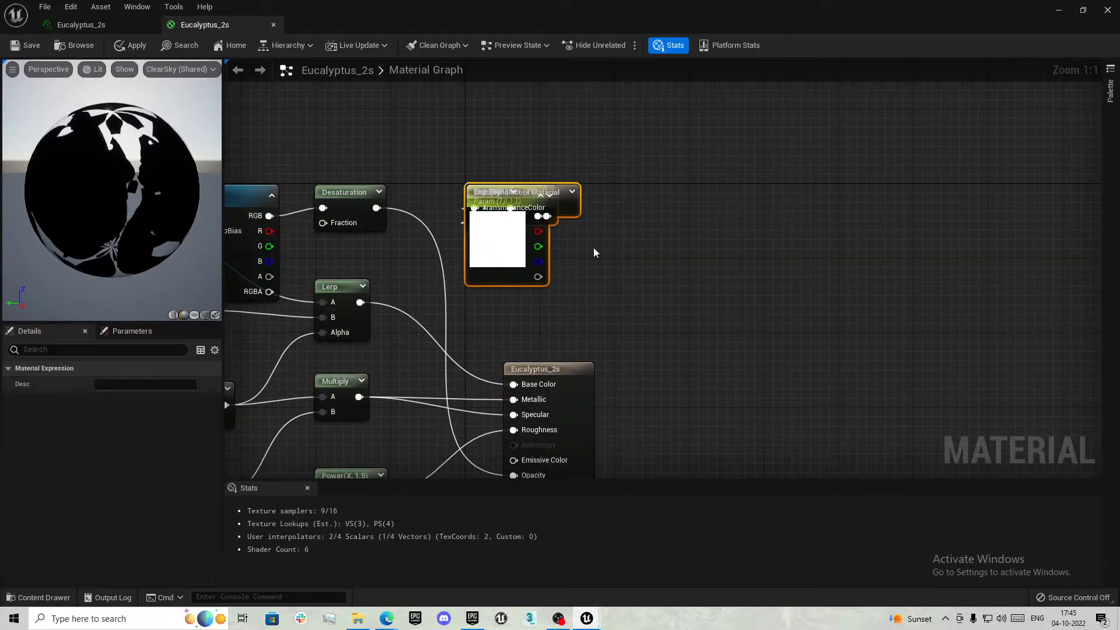
pyautogui.press('Delete')
pyautogui.moveTo(546, 388); pyautogui.dragTo(649, 198)
pyautogui.click(517, 145)
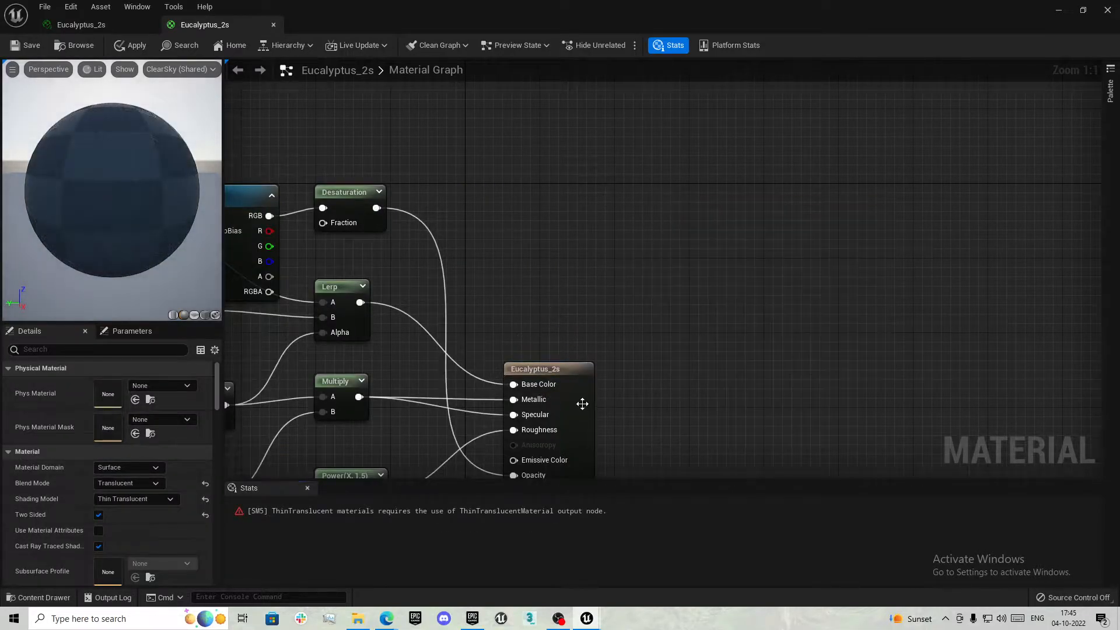
pyautogui.moveTo(582, 405); pyautogui.dragTo(684, 207)
pyautogui.click(507, 183)
# Move the Texture (19), Diffuse (1), Texture (2) and Texture (8) samples into a row above the rest of the graph
pyautogui.moveTo(467, 186); pyautogui.dragTo(745, 244, button='right')
pyautogui.moveTo(506, 270); pyautogui.dragTo(511, 102)
pyautogui.moveTo(337, 272); pyautogui.dragTo(334, 95)
pyautogui.moveTo(324, 257); pyautogui.dragTo(592, 233, button='right')
pyautogui.scroll(-4, 576, 230)
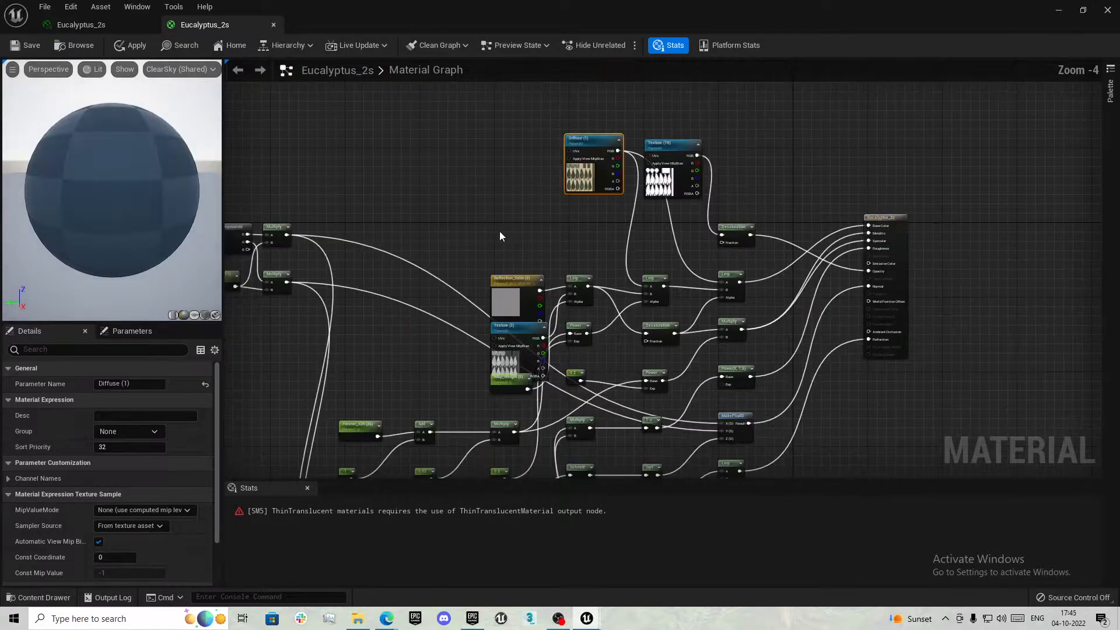
pyautogui.moveTo(519, 376); pyautogui.dragTo(506, 300, button='right')
pyautogui.scroll(2, 506, 301)
pyautogui.scroll(-1, 493, 343)
pyautogui.moveTo(489, 236); pyautogui.dragTo(506, 41)
pyautogui.moveTo(486, 142); pyautogui.dragTo(551, 275, button='right')
pyautogui.moveTo(566, 231); pyautogui.dragTo(535, 163)
pyautogui.moveTo(447, 257); pyautogui.dragTo(802, 278, button='right')
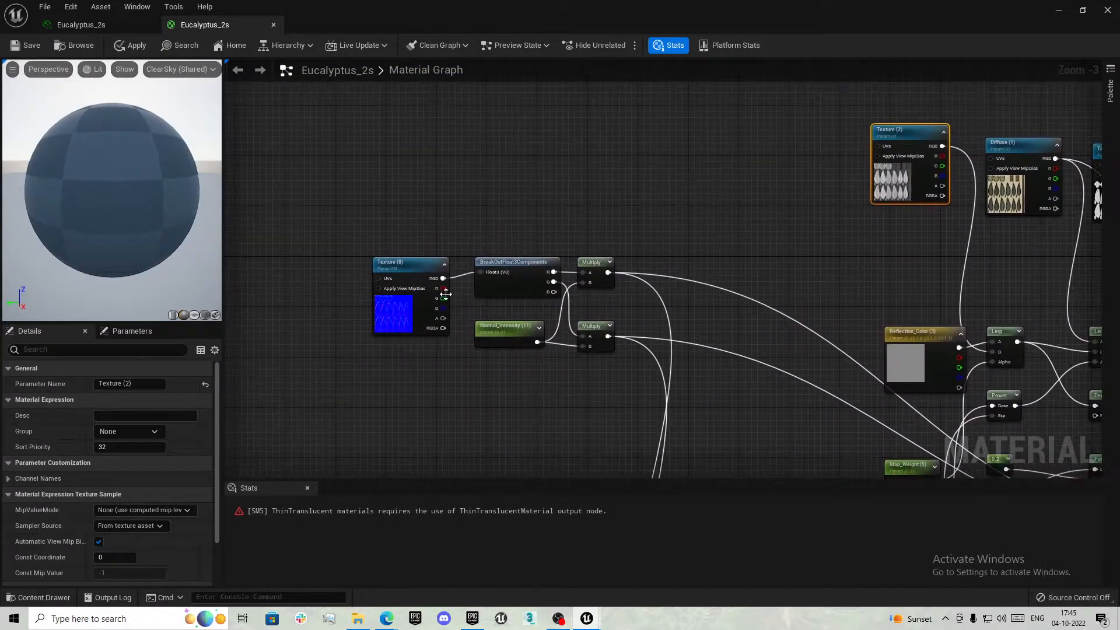
pyautogui.moveTo(404, 312); pyautogui.dragTo(805, 181)
# Break the RGB output connections of the four texture samples above the graph
pyautogui.moveTo(899, 304); pyautogui.dragTo(429, 328, button='right')
pyautogui.keyDown('alt'); pyautogui.click(377, 168); pyautogui.keyUp('alt')
pyautogui.keyDown('alt'); pyautogui.click(472, 169); pyautogui.keyUp('alt')
pyautogui.keyDown('alt'); pyautogui.click(585, 181); pyautogui.keyUp('alt')
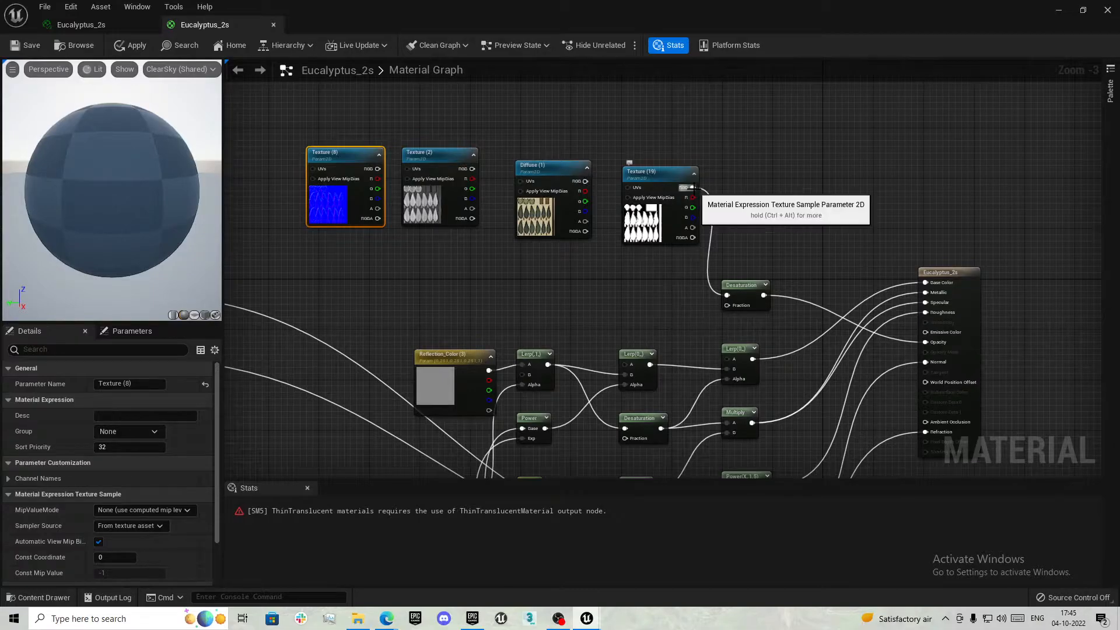
pyautogui.keyDown('alt'); pyautogui.click(693, 186); pyautogui.keyUp('alt')
# Delete the whole old node network, keeping only the four detached texture samples and the Eucalyptus_2s result node
pyautogui.scroll(-5, 502, 117)
pyautogui.moveTo(601, 392); pyautogui.dragTo(341, 166)
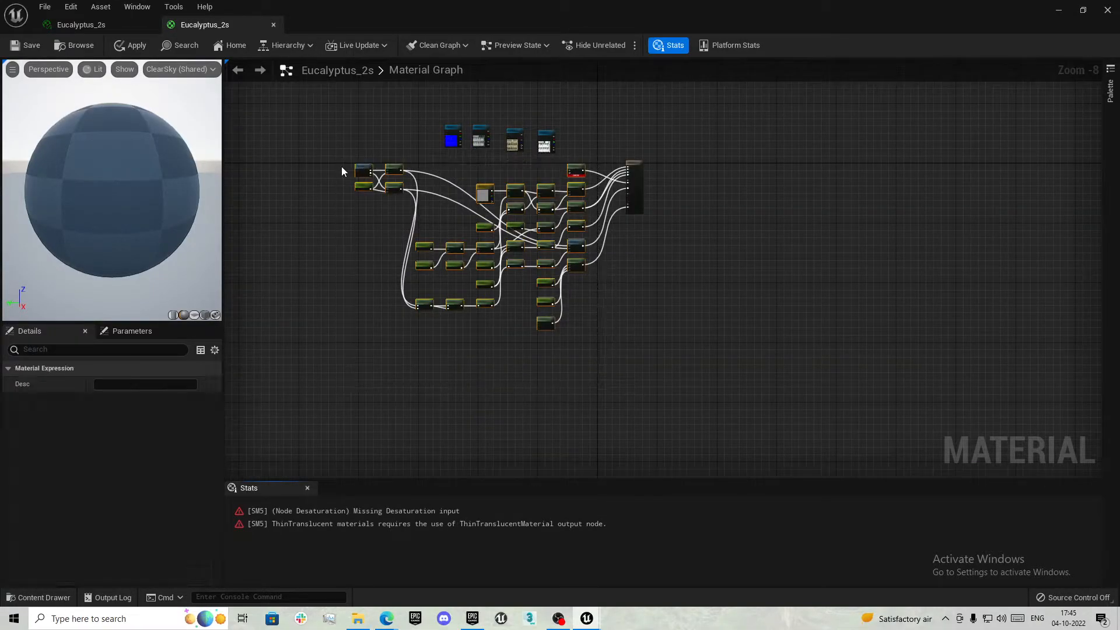
pyautogui.press('Delete')
# Bring the Diffuse (1) sample close to the Eucalyptus_2s result node and connect its RGB output to Base Color
pyautogui.scroll(5, 526, 141)
pyautogui.moveTo(508, 149); pyautogui.dragTo(711, 184)
pyautogui.moveTo(782, 259); pyautogui.dragTo(621, 267, button='right')
pyautogui.moveTo(569, 164); pyautogui.dragTo(705, 231)
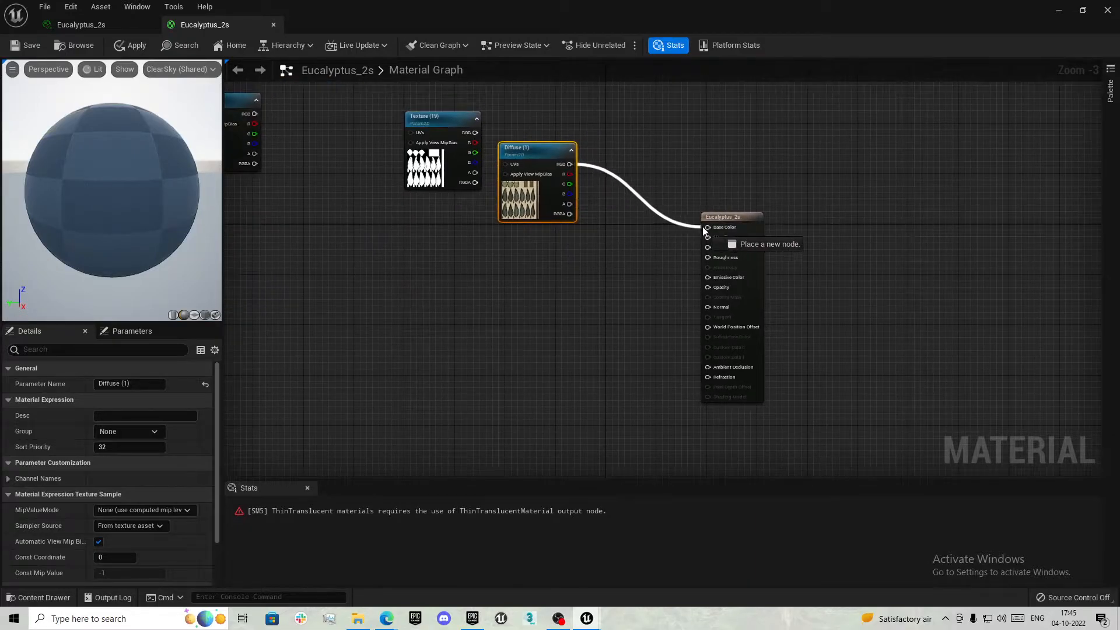
# Move the Texture (19) sample below the diffuse sample and connect its RGB output to Opacity Mask
pyautogui.moveTo(449, 169); pyautogui.dragTo(524, 359)
pyautogui.click(604, 325)
pyautogui.scroll(3, 617, 300)
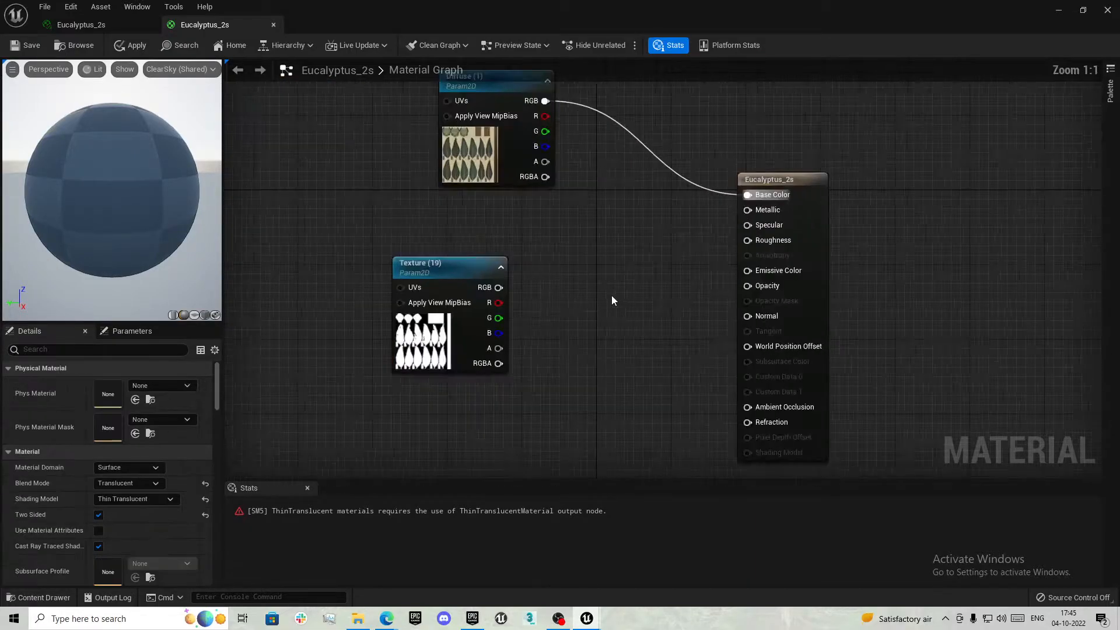
pyautogui.moveTo(499, 288); pyautogui.dragTo(737, 296)
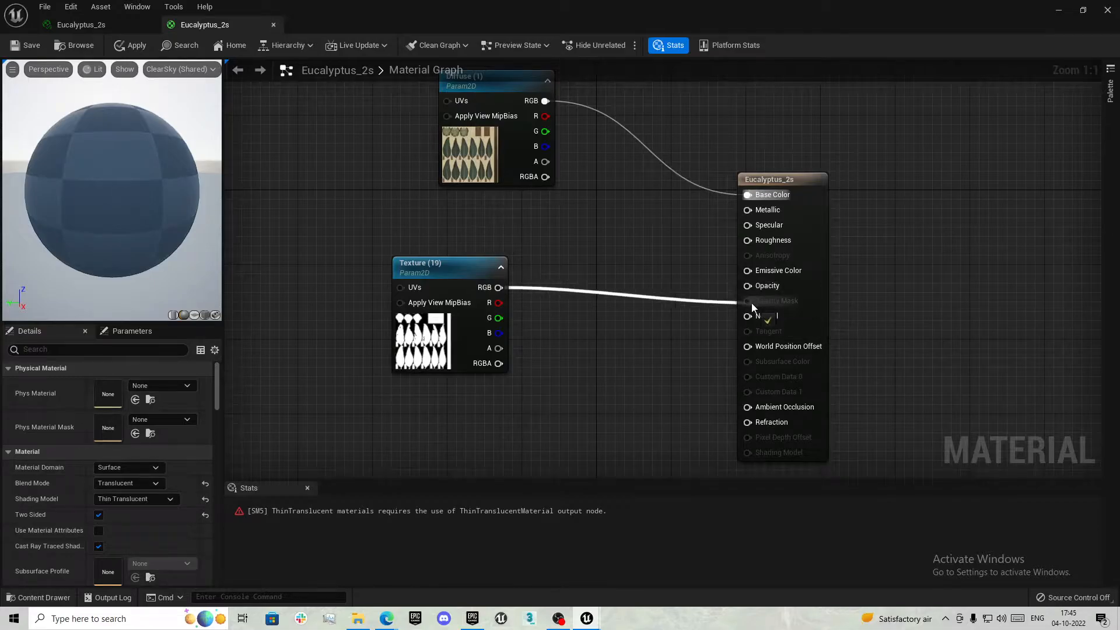
pyautogui.scroll(-2, 33, 475)
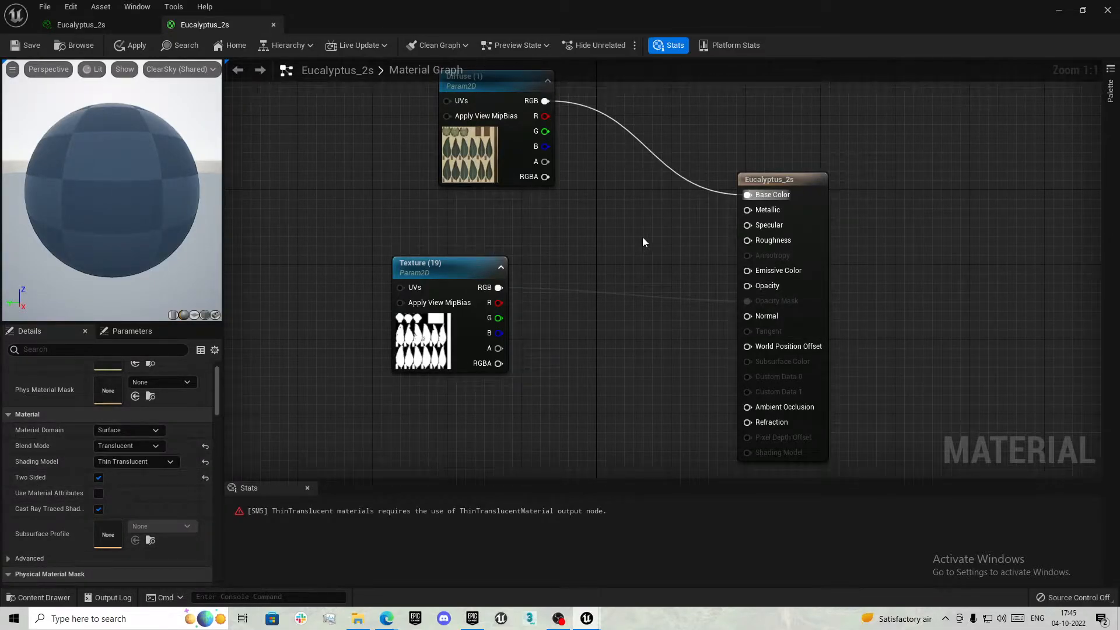
# Set the eucalyptus material's Blend Mode to Masked and reset its Shading Model to Default Lit
pyautogui.scroll(-1, 642, 237)
pyautogui.moveTo(643, 237); pyautogui.dragTo(739, 236, button='right')
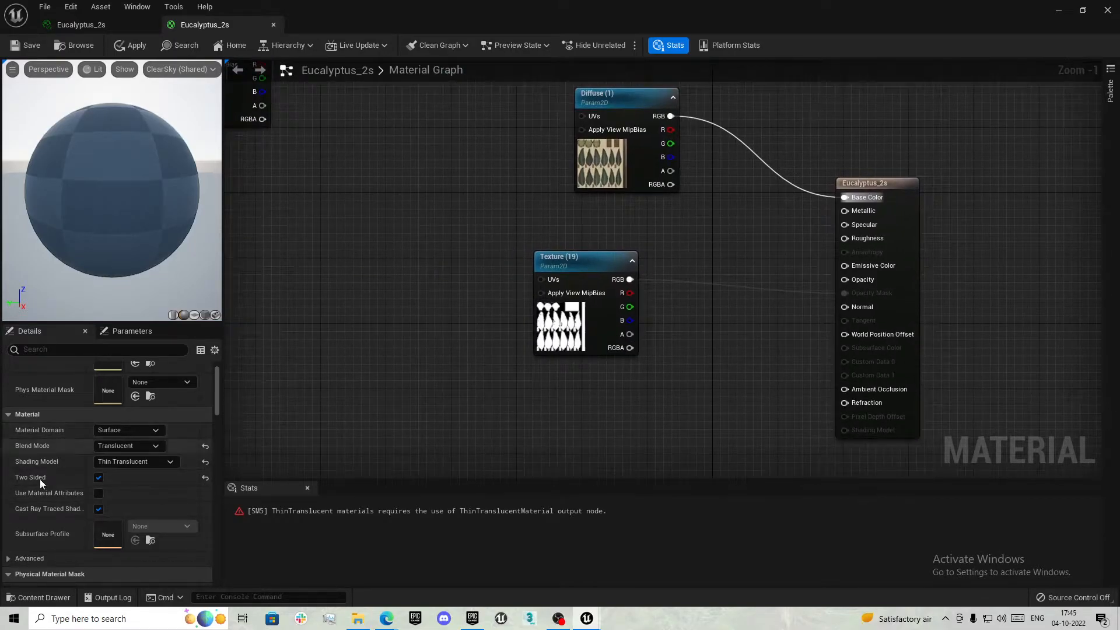
pyautogui.click(205, 447)
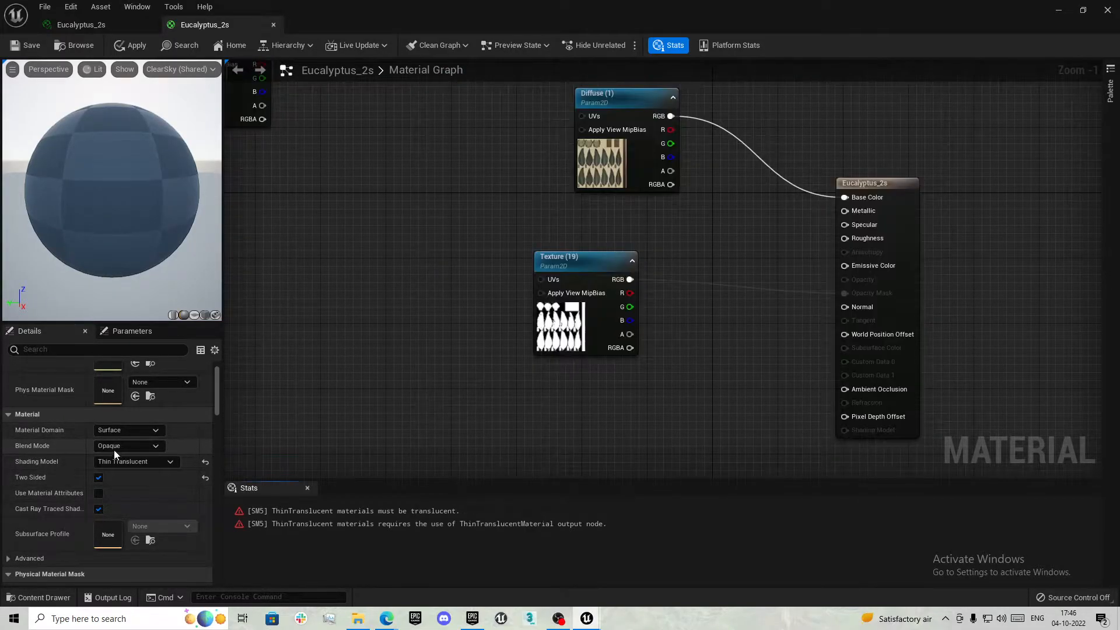
pyautogui.click(116, 449)
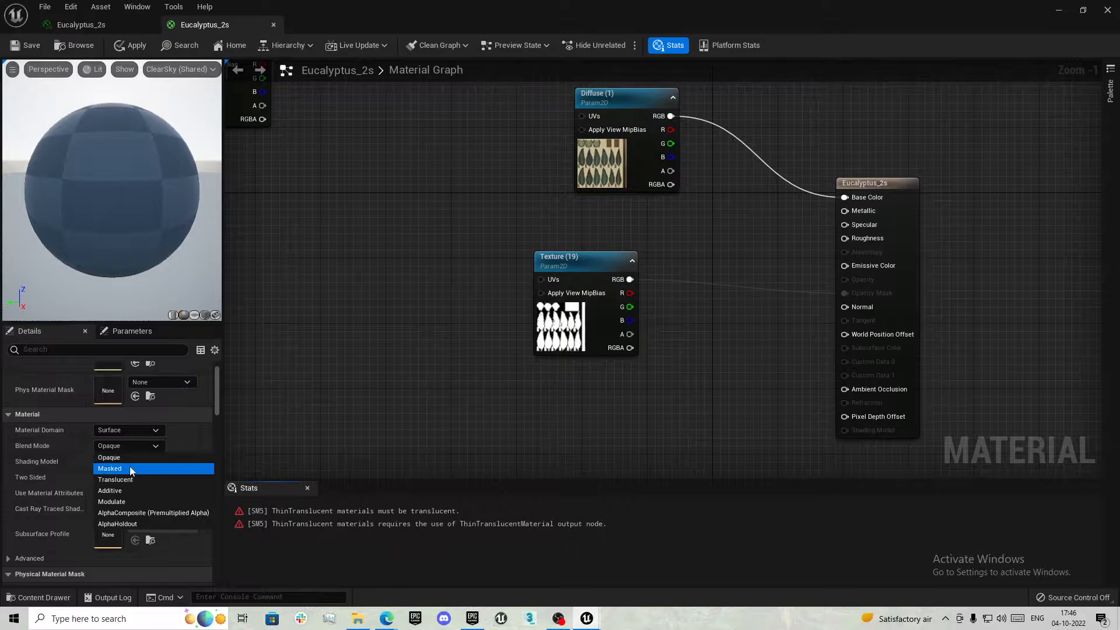
pyautogui.click(130, 469)
pyautogui.click(132, 463)
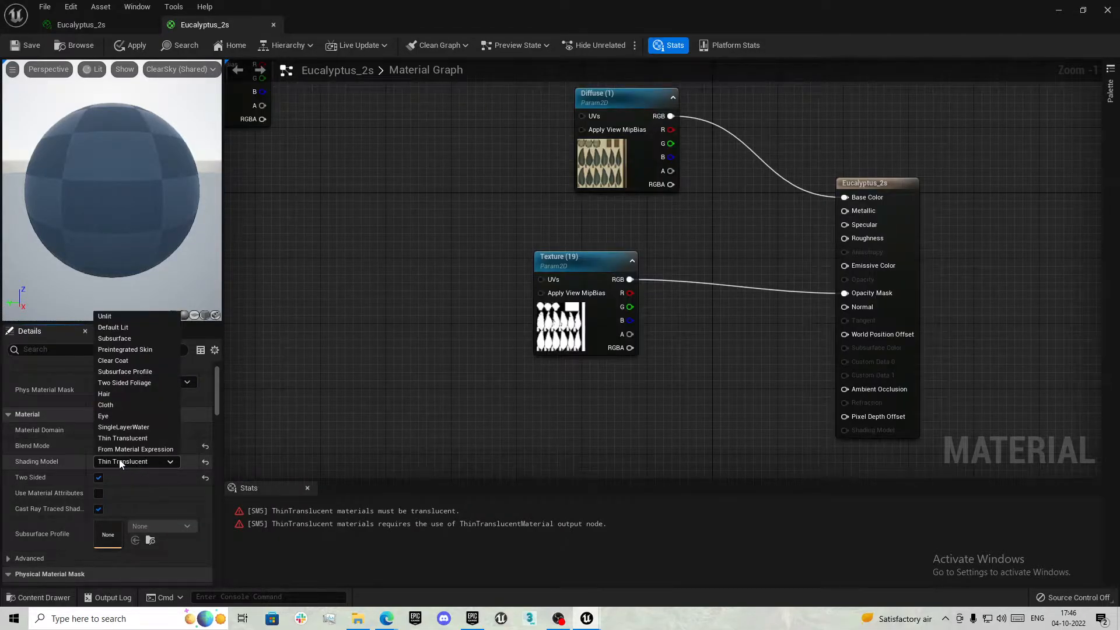
pyautogui.click(203, 462)
pyautogui.click(203, 461)
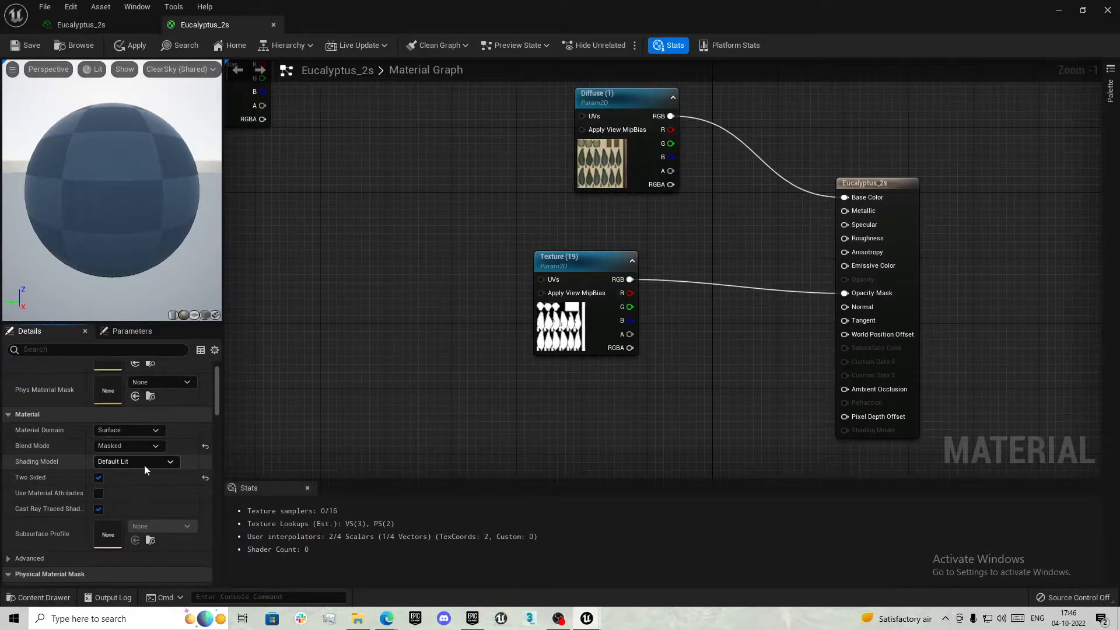
# Bring the Texture (2) sample close to the result node and connect its RGB output to Roughness
pyautogui.scroll(-2, 470, 280)
pyautogui.moveTo(423, 327); pyautogui.dragTo(487, 350, button='right')
pyautogui.moveTo(608, 340); pyautogui.dragTo(564, 309)
pyautogui.moveTo(395, 325); pyautogui.dragTo(516, 299, button='right')
pyautogui.click(514, 291)
pyautogui.moveTo(459, 126); pyautogui.dragTo(799, 304)
pyautogui.scroll(3, 909, 292)
pyautogui.moveTo(909, 293); pyautogui.dragTo(665, 348, button='right')
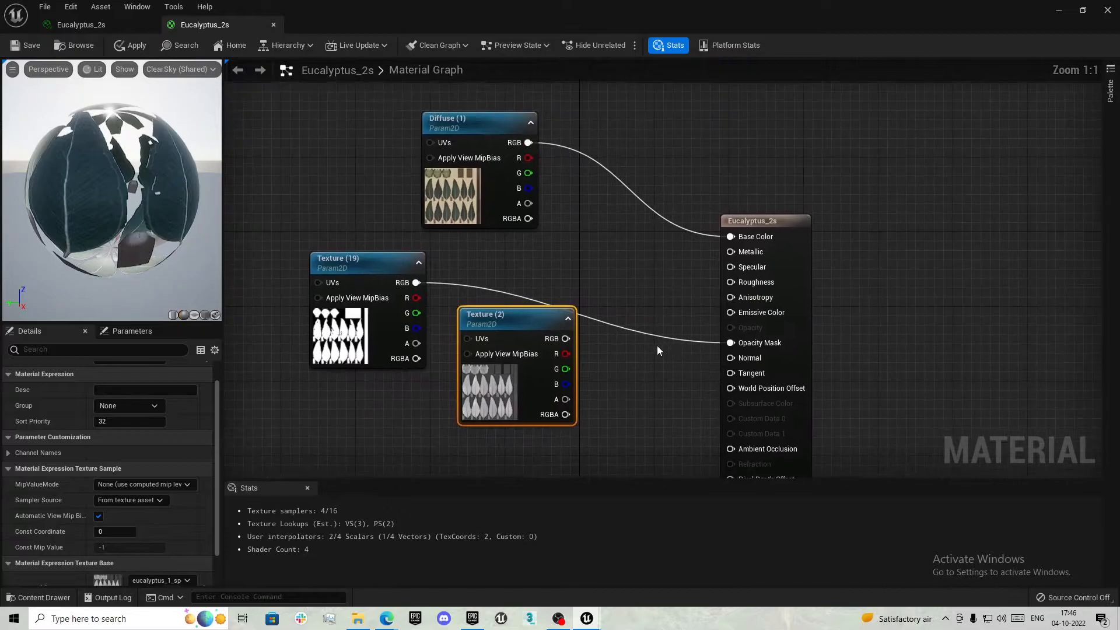
pyautogui.moveTo(557, 345); pyautogui.dragTo(676, 311)
pyautogui.moveTo(728, 286); pyautogui.dragTo(727, 285)
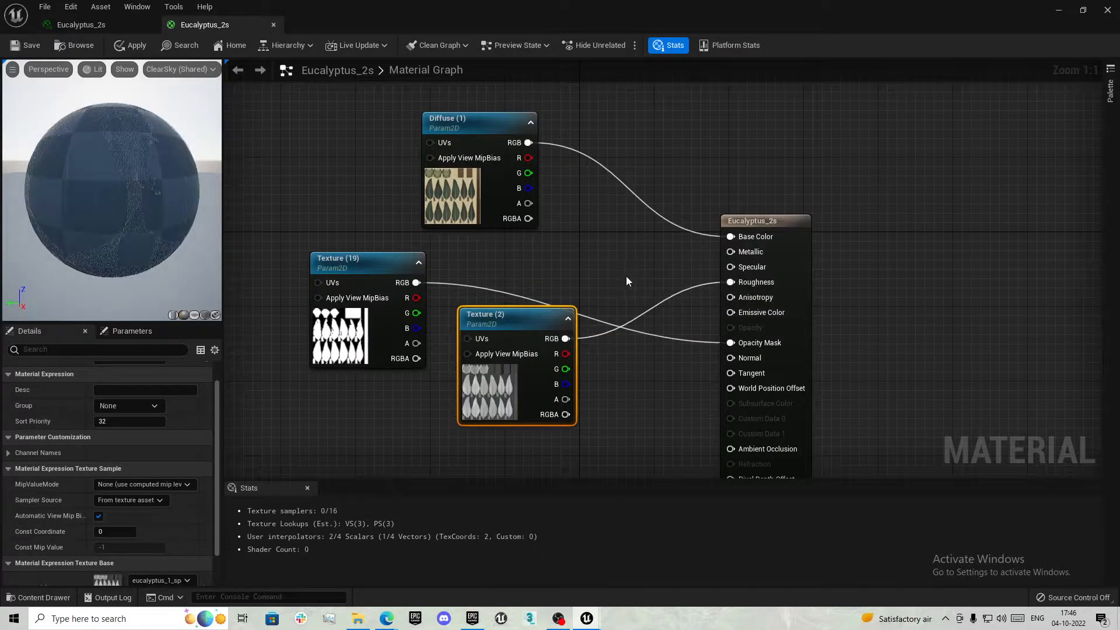
# Move the Texture (8) sample below the other samples and connect its RGB output to Normal
pyautogui.click(626, 275)
pyautogui.scroll(-3, 627, 275)
pyautogui.scroll(-3, 303, 191)
pyautogui.moveTo(303, 191); pyautogui.dragTo(438, 221, button='right')
pyautogui.moveTo(363, 210); pyautogui.dragTo(537, 307)
pyautogui.scroll(6, 569, 274)
pyautogui.moveTo(457, 384); pyautogui.dragTo(583, 283)
pyautogui.click(511, 288)
pyautogui.moveTo(505, 294); pyautogui.dragTo(638, 332, button='right')
pyautogui.scroll(-3, 637, 333)
pyautogui.moveTo(567, 281); pyautogui.dragTo(618, 280, button='right')
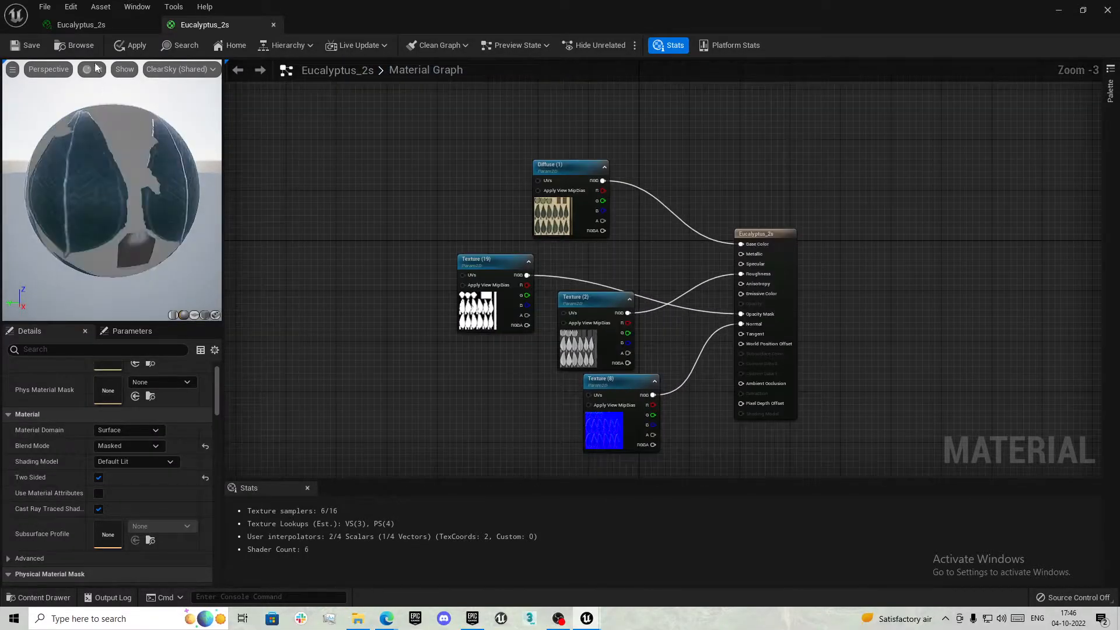
# Save the Eucalyptus_2s material, close the material editor and inspect the flower arrangement in the level
pyautogui.click(22, 46)
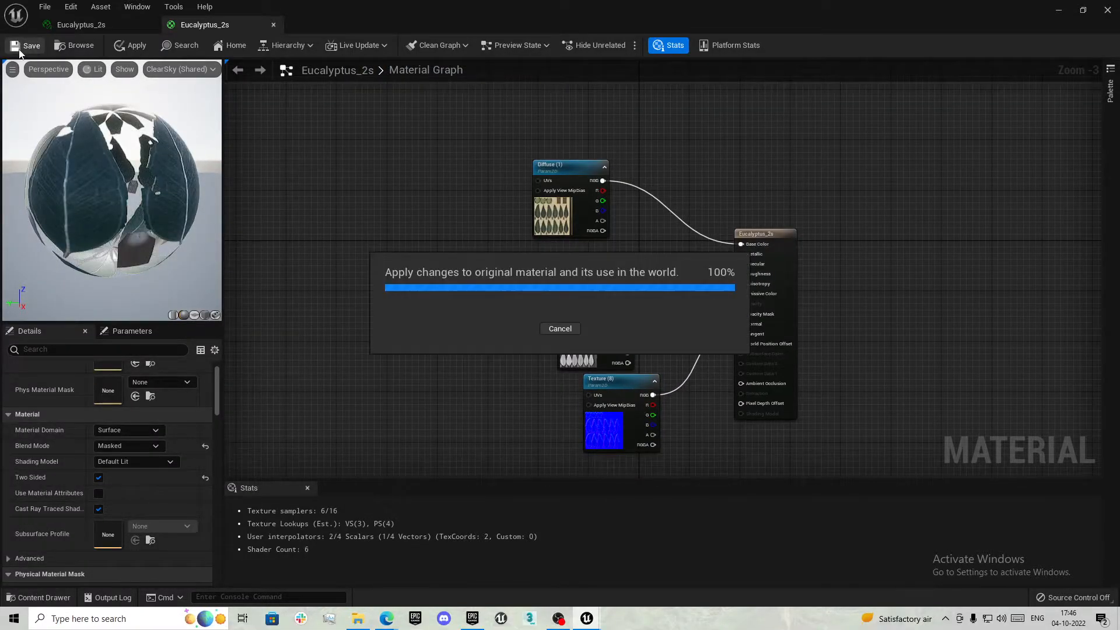
pyautogui.click(90, 25)
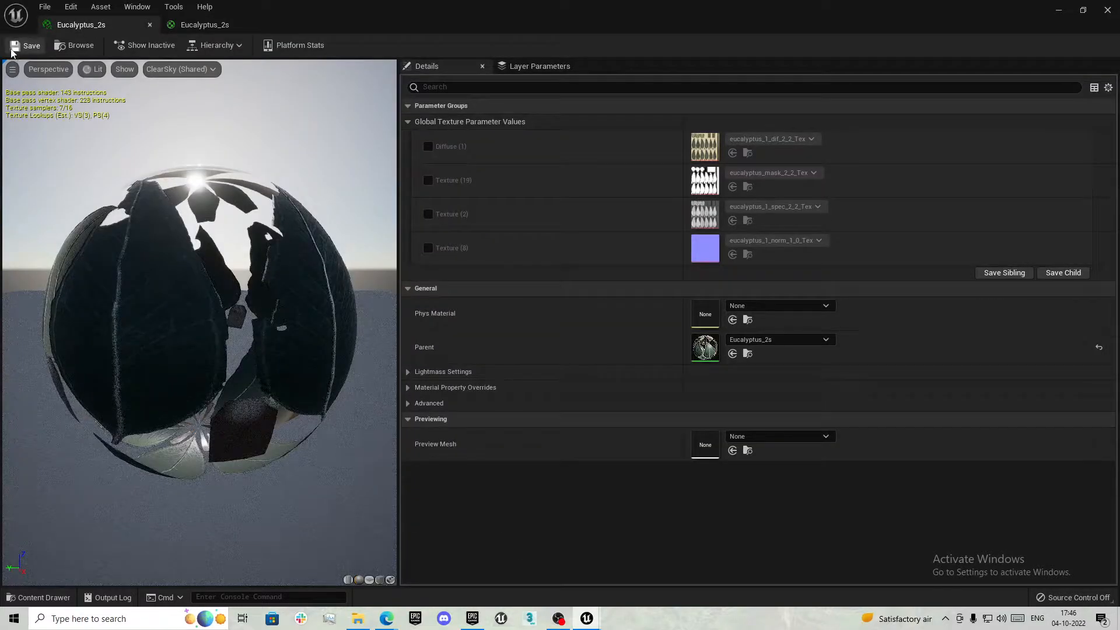
pyautogui.click(1107, 10)
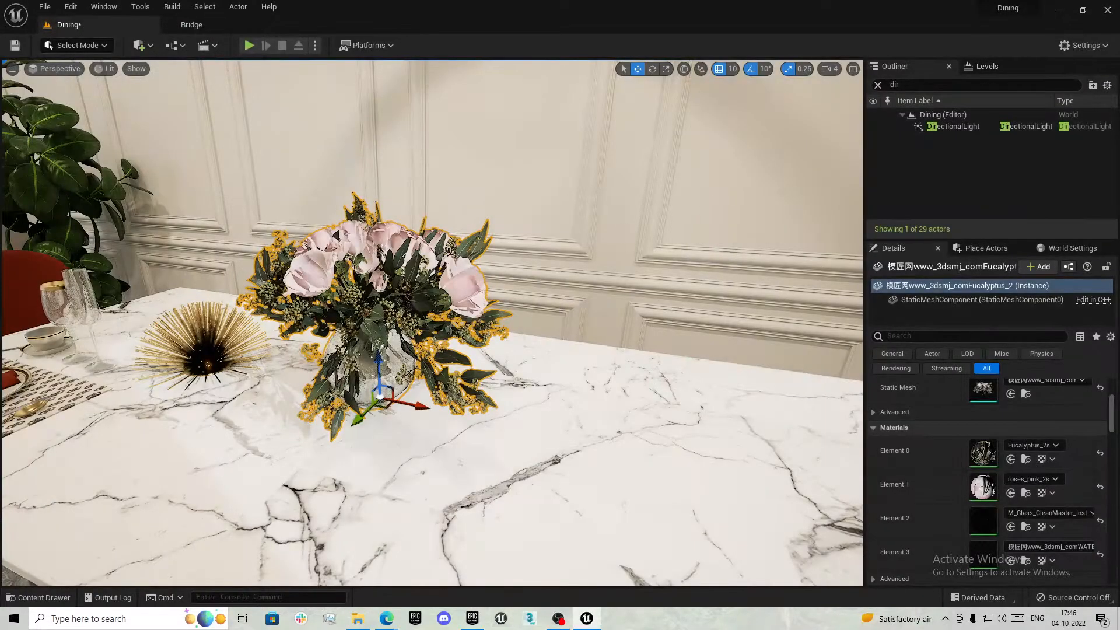
pyautogui.press('f')
pyautogui.press('Escape')
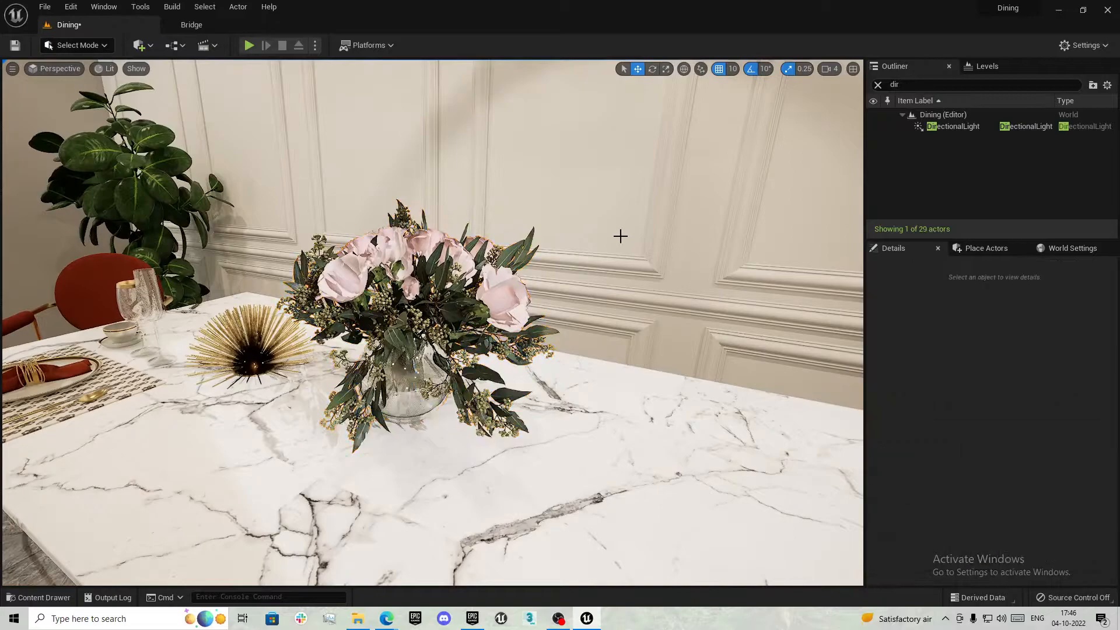
pyautogui.moveTo(514, 354); pyautogui.dragTo(502, 351, button='right')
pyautogui.hotkey('ctrl', 'space')
pyautogui.hotkey('ctrl', 'space')
# Select the flower arrangement, open its roses_pink_2s material and bring up the parent material's graph
pyautogui.click(420, 362)
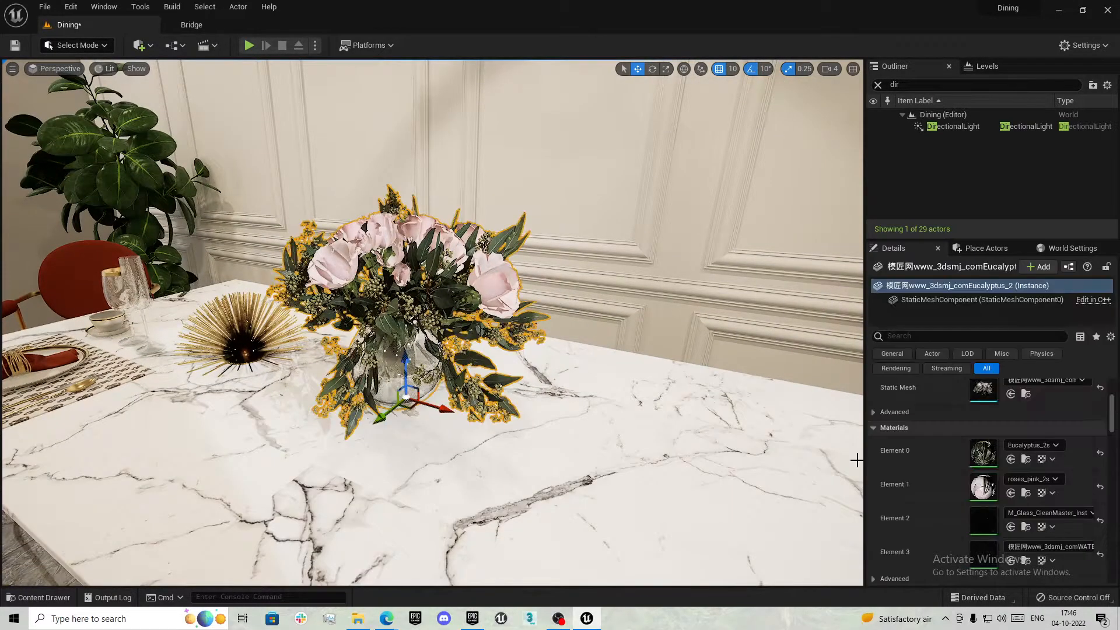
pyautogui.scroll(-1, 892, 465)
pyautogui.doubleClick(971, 450)
pyautogui.scroll(-6, 636, 350)
pyautogui.scroll(-1, 633, 382)
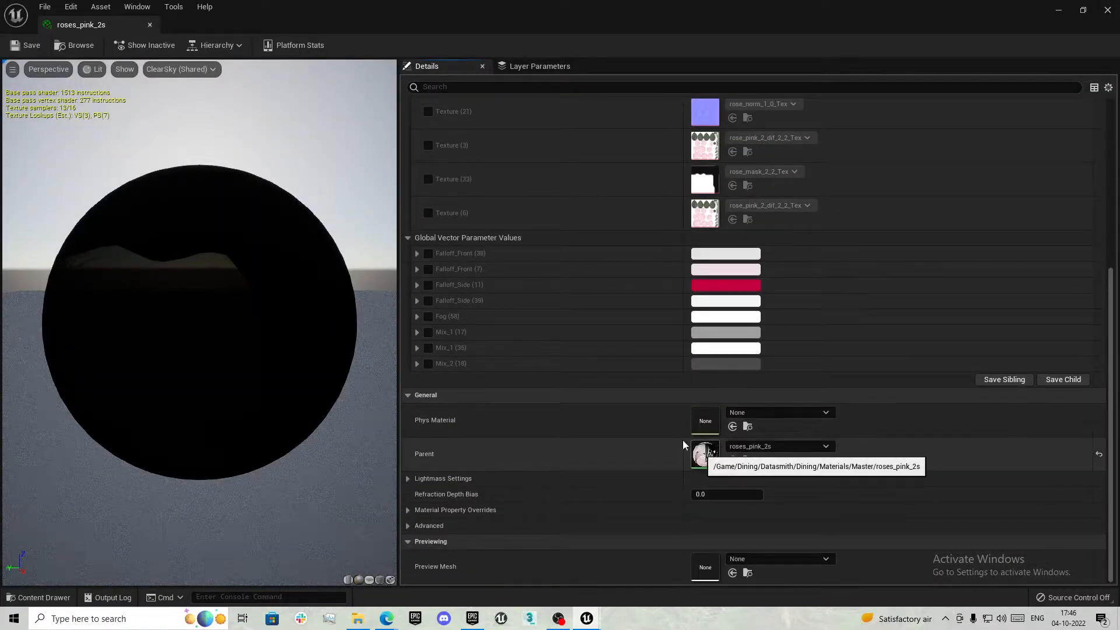
pyautogui.doubleClick(703, 455)
# Move the roses_pink_2s result node clear of the graph and delete the thin translucent output nodes with the Fog (58) parameter
pyautogui.moveTo(370, 303); pyautogui.dragTo(333, 317, button='right')
pyautogui.moveTo(607, 322); pyautogui.dragTo(608, 434)
pyautogui.moveTo(677, 273); pyautogui.dragTo(565, 141)
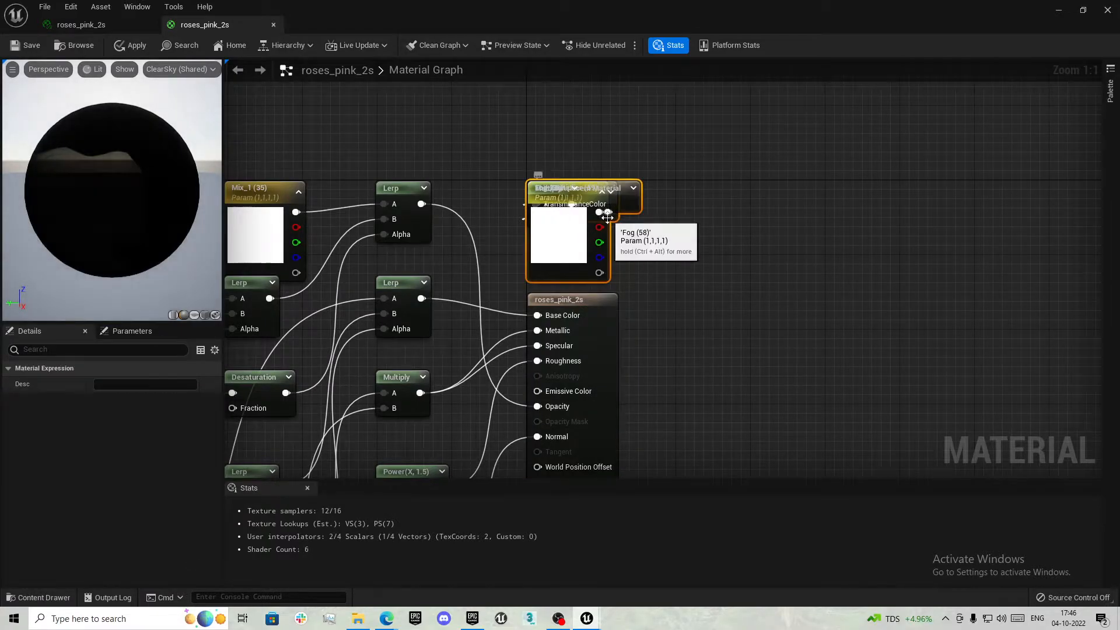
pyautogui.press('Delete')
pyautogui.moveTo(553, 325); pyautogui.dragTo(686, 276, button='right')
pyautogui.moveTo(686, 278); pyautogui.dragTo(801, 237)
pyautogui.click(727, 204)
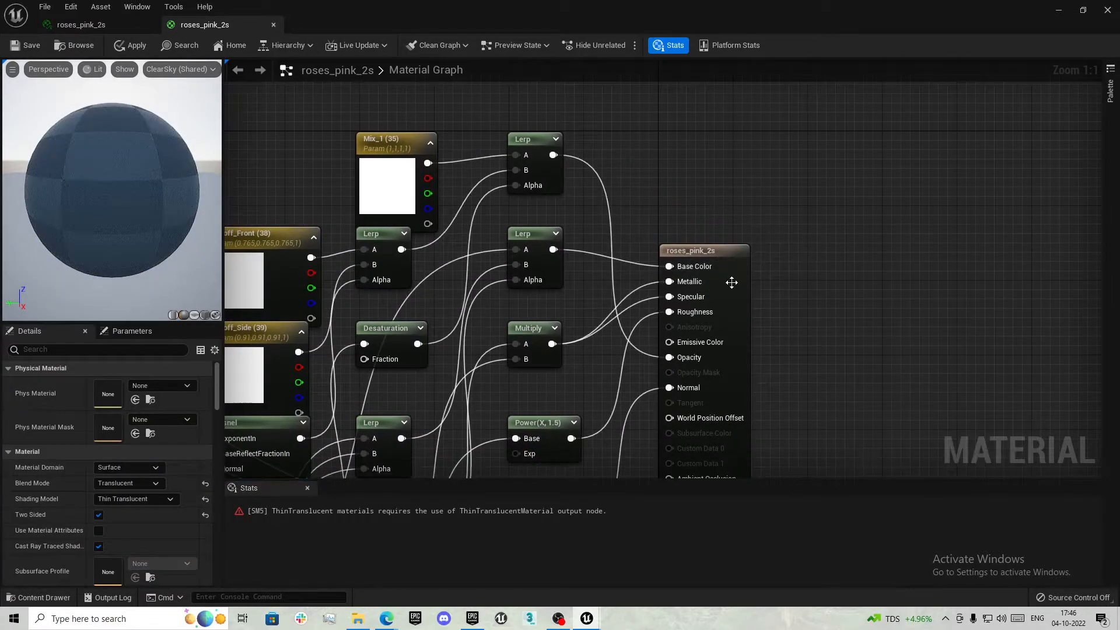
pyautogui.moveTo(731, 281); pyautogui.dragTo(858, 263)
# Detach the Texture (21) sample from the BreakOutFloat3Components node and move it above the graph
pyautogui.scroll(-6, 652, 201)
pyautogui.scroll(5, 347, 189)
pyautogui.click(449, 316)
pyautogui.moveTo(385, 207); pyautogui.dragTo(498, 248, button='right')
pyautogui.scroll(1, 495, 247)
pyautogui.moveTo(379, 311); pyautogui.dragTo(351, 296)
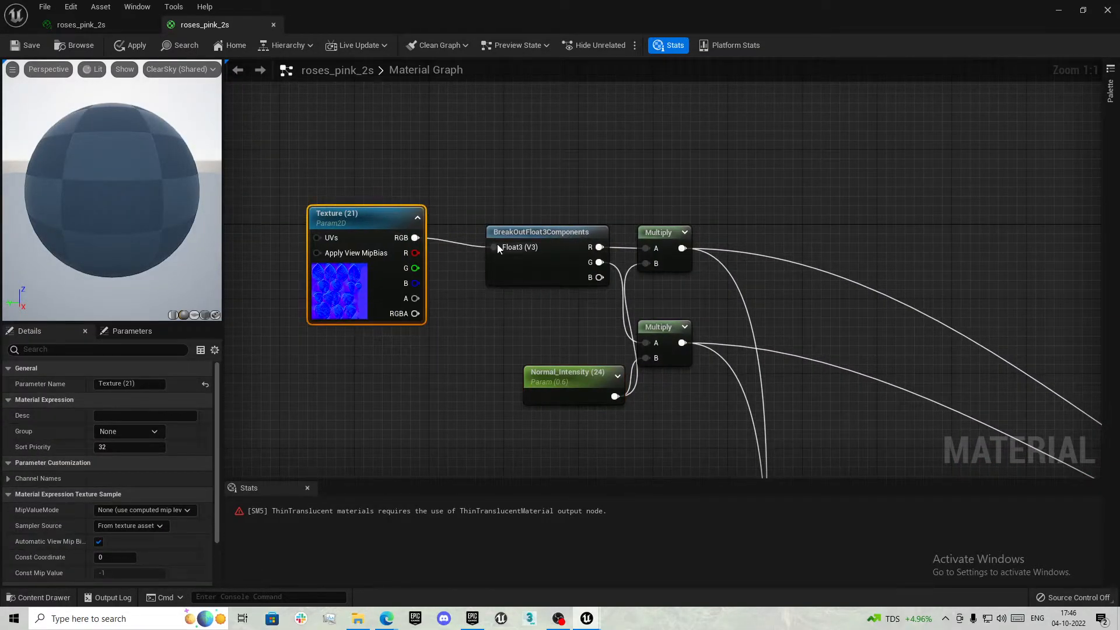
pyautogui.moveTo(397, 239); pyautogui.dragTo(511, 87)
# Move the Texture (21) sample below the roses_pink_2s result node and connect its RGB output to Normal
pyautogui.scroll(-6, 457, 205)
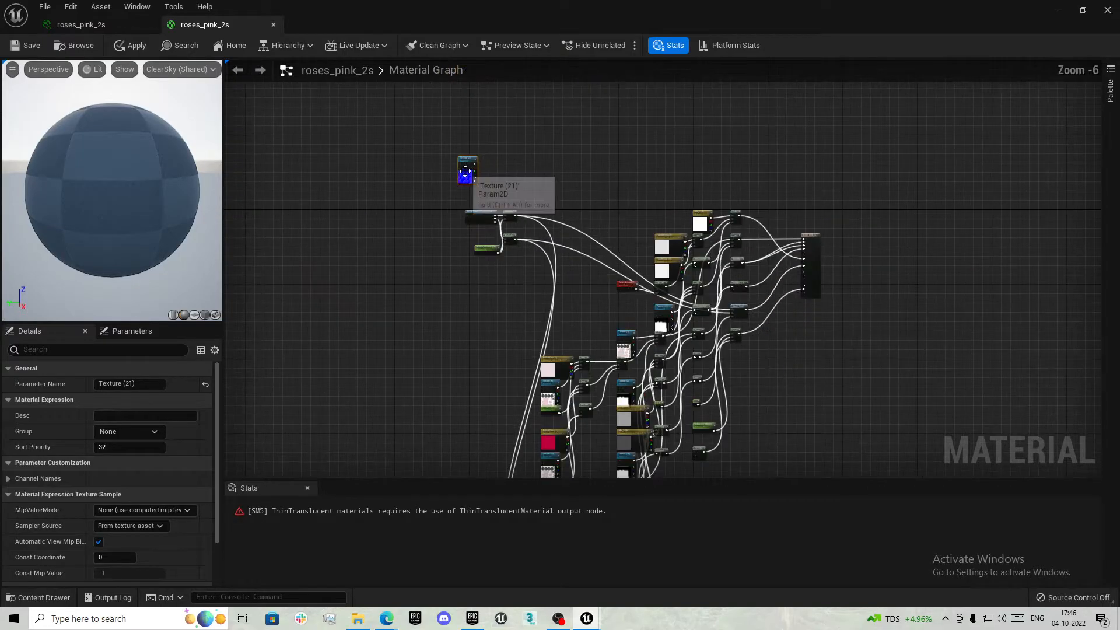
pyautogui.moveTo(765, 353); pyautogui.dragTo(793, 362)
pyautogui.moveTo(757, 422); pyautogui.dragTo(465, 380, button='right')
pyautogui.moveTo(516, 270); pyautogui.dragTo(451, 370, button='right')
pyautogui.scroll(6, 450, 370)
pyautogui.scroll(-2, 450, 370)
pyautogui.moveTo(449, 454); pyautogui.dragTo(537, 446, button='right')
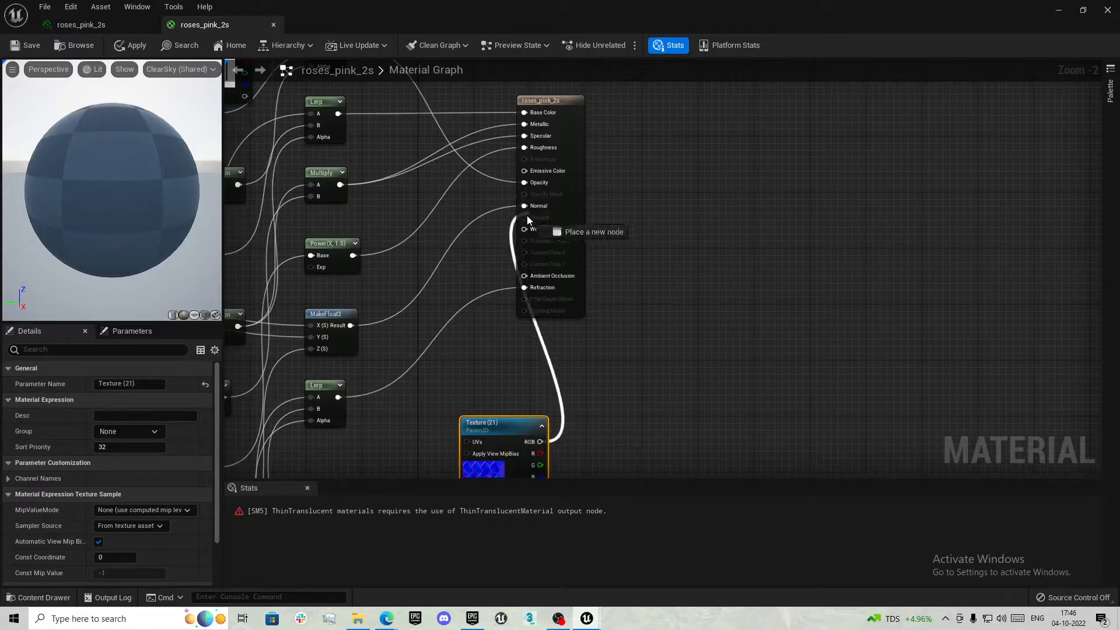
pyautogui.moveTo(527, 219); pyautogui.dragTo(524, 206)
# Break the remaining Opacity, Roughness, Specular, Metallic and Base Color connections on the roses_pink_2s result node
pyautogui.scroll(1, 528, 197)
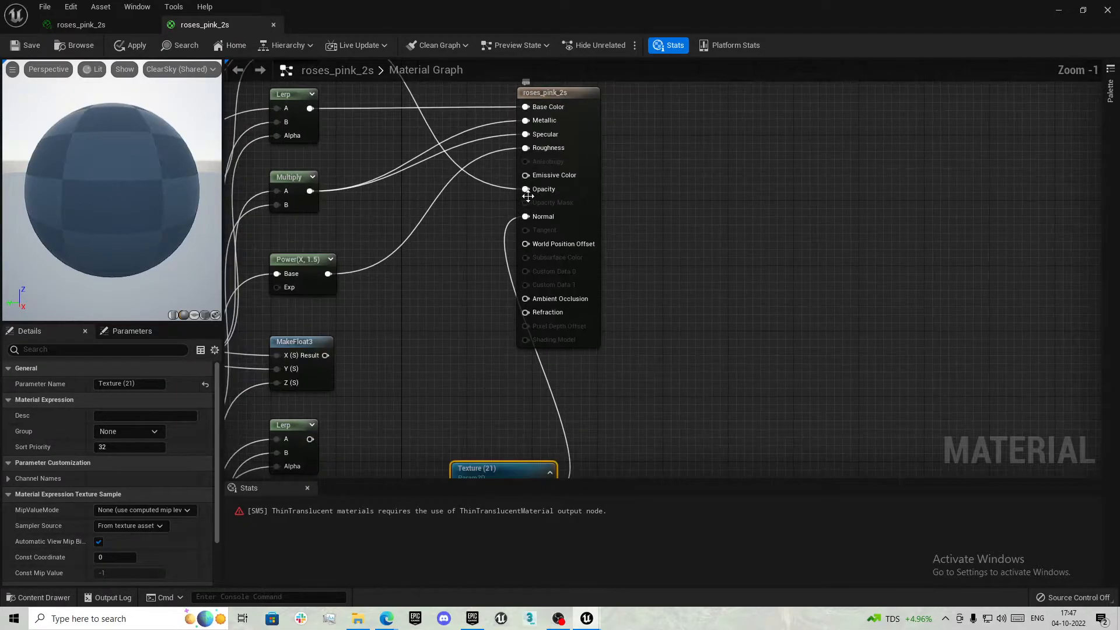
pyautogui.keyDown('alt'); pyautogui.click(525, 148); pyautogui.keyUp('alt')
pyautogui.keyDown('alt'); pyautogui.click(525, 134); pyautogui.keyUp('alt')
pyautogui.keyDown('alt'); pyautogui.click(525, 121); pyautogui.keyUp('alt')
pyautogui.keyDown('alt'); pyautogui.click(526, 107); pyautogui.keyUp('alt')
pyautogui.scroll(-3, 421, 161)
# Pull the Texture (3) and Texture (33) samples out of the node cluster and break their RGB connections
pyautogui.moveTo(421, 162); pyautogui.dragTo(636, 228, button='right')
pyautogui.scroll(4, 525, 212)
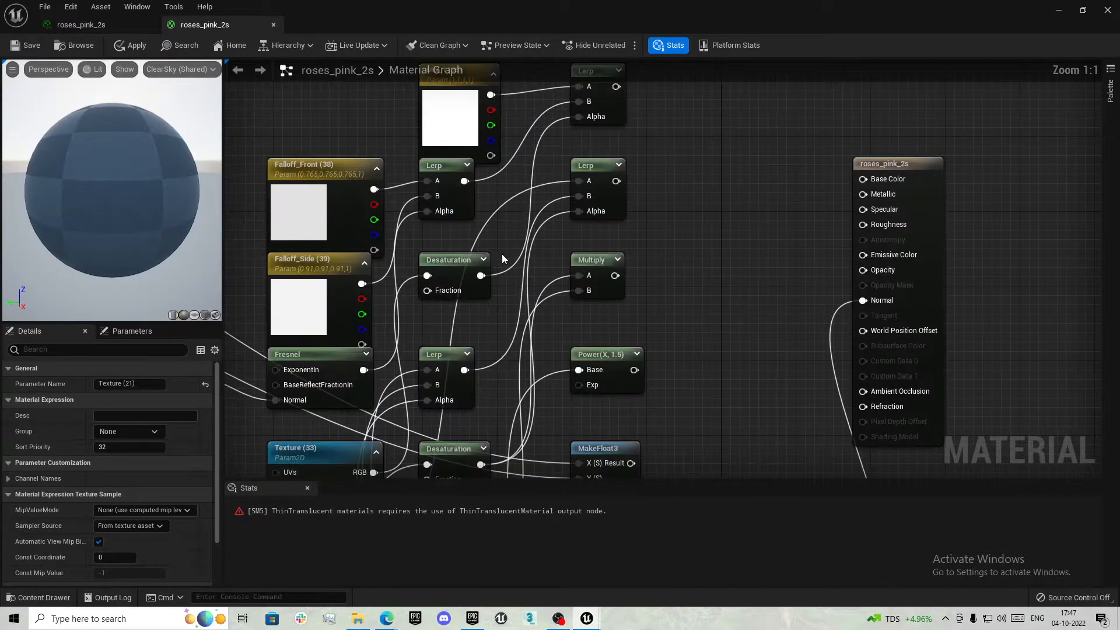
pyautogui.moveTo(496, 253); pyautogui.dragTo(711, 87, button='right')
pyautogui.moveTo(562, 256); pyautogui.dragTo(676, 94, button='right')
pyautogui.moveTo(539, 253); pyautogui.dragTo(331, 92)
pyautogui.moveTo(432, 205); pyautogui.dragTo(445, 325, button='right')
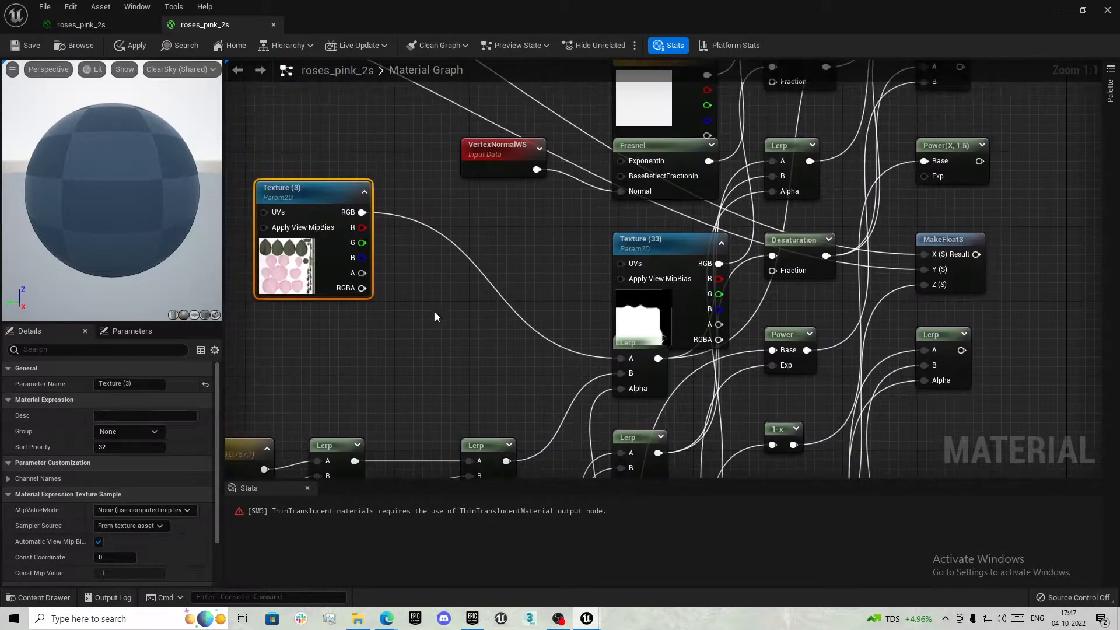
pyautogui.moveTo(615, 312); pyautogui.dragTo(455, 309)
pyautogui.keyDown('alt'); pyautogui.click(558, 259); pyautogui.keyUp('alt')
# Move the Texture (6) sample out of the node cluster and check the rest of the graph for textures
pyautogui.moveTo(603, 231); pyautogui.dragTo(738, 100, button='right')
pyautogui.scroll(-2, 633, 137)
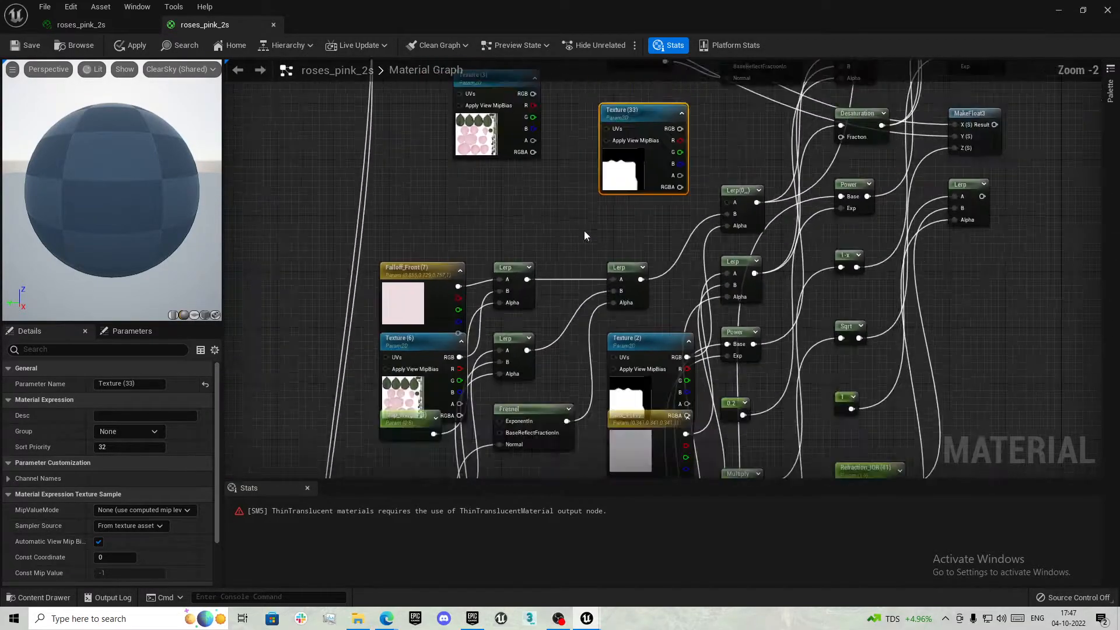
pyautogui.moveTo(471, 340); pyautogui.dragTo(523, 240, button='right')
pyautogui.scroll(2, 524, 248)
pyautogui.moveTo(464, 288); pyautogui.dragTo(363, 282)
pyautogui.scroll(-1, 560, 320)
pyautogui.moveTo(600, 368); pyautogui.dragTo(569, 1, button='right')
pyautogui.scroll(-7, 516, 270)
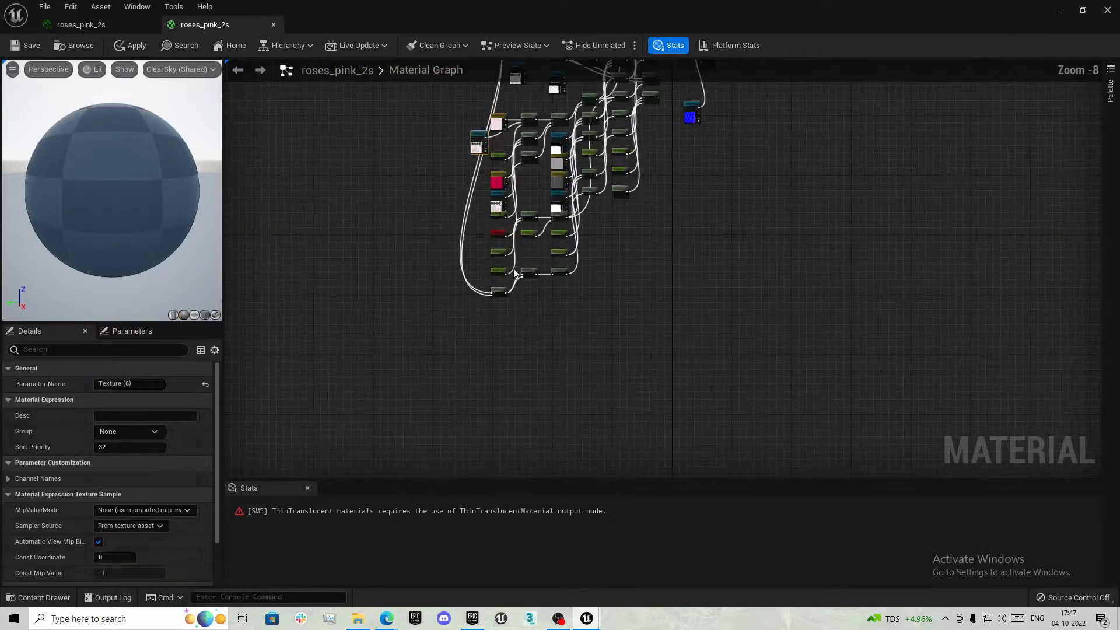
pyautogui.scroll(4, 460, 274)
# Select only the Texture (3) and Texture (33) samples and move them together above the result node
pyautogui.moveTo(467, 276); pyautogui.dragTo(537, 340)
pyautogui.moveTo(532, 269); pyautogui.dragTo(448, 294, button='right')
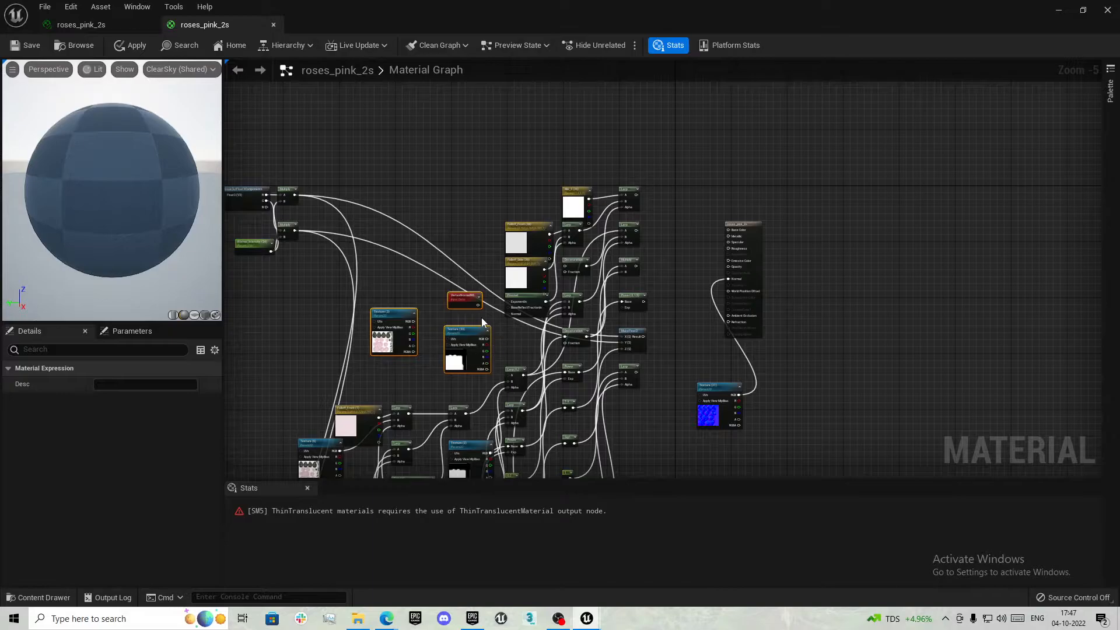
pyautogui.keyDown('ctrl'); pyautogui.moveTo(482, 317); pyautogui.dragTo(441, 270); pyautogui.keyUp('ctrl')
pyautogui.moveTo(466, 353); pyautogui.dragTo(698, 146)
# Connect the RGB output of Texture (3) to Base Color and that of Texture (33) to Opacity Mask
pyautogui.click(691, 205)
pyautogui.moveTo(692, 205); pyautogui.dragTo(523, 278, button='right')
pyautogui.scroll(3, 523, 278)
pyautogui.moveTo(423, 97); pyautogui.dragTo(596, 328)
pyautogui.moveTo(512, 113); pyautogui.dragTo(609, 414)
pyautogui.scroll(2, 558, 390)
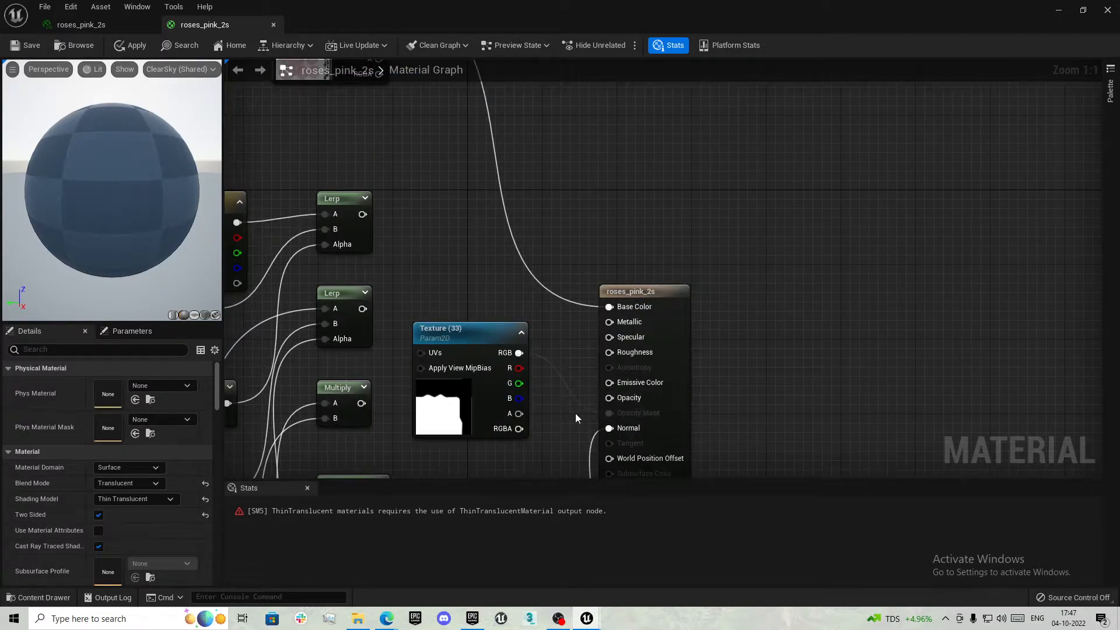
# Set the rose material's Blend Mode to Masked and reset its Shading Model to Default Lit
pyautogui.click(207, 483)
pyautogui.click(137, 483)
pyautogui.click(119, 506)
pyautogui.click(206, 500)
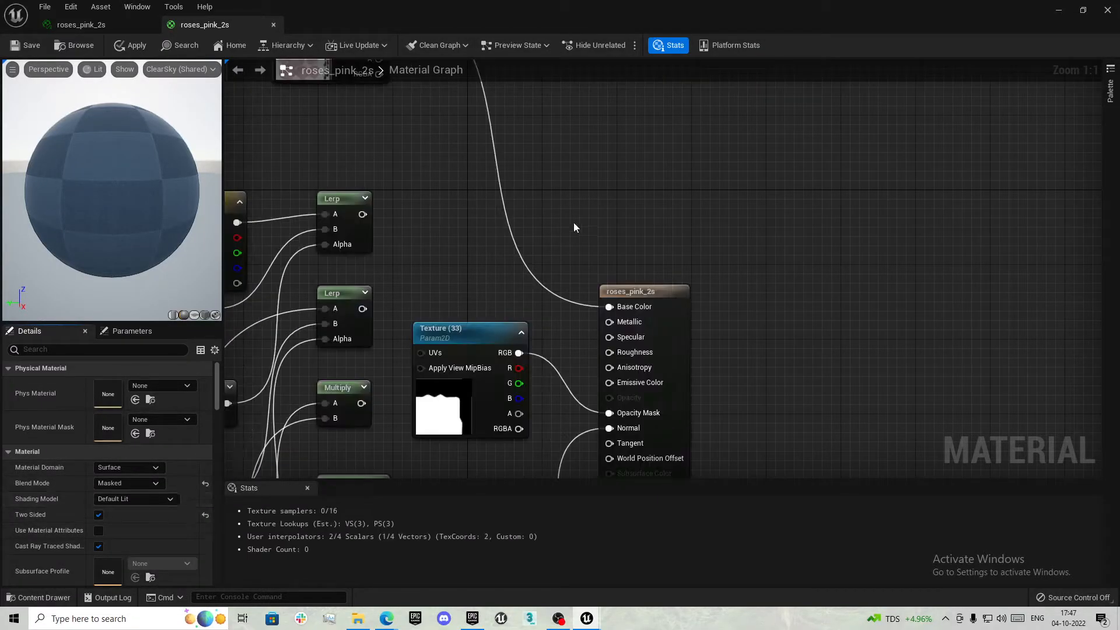
pyautogui.scroll(-3, 565, 233)
pyautogui.scroll(-1, 593, 200)
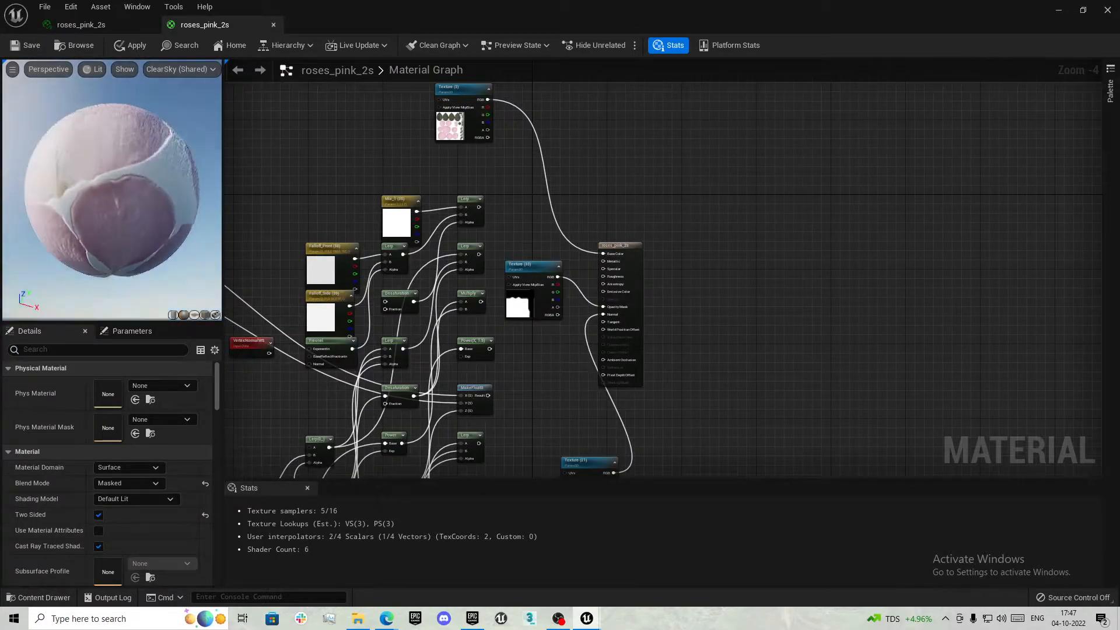
# Connect Texture (33) to Opacity instead, break its Opacity Mask link and rotate the material preview
pyautogui.scroll(5, 557, 278)
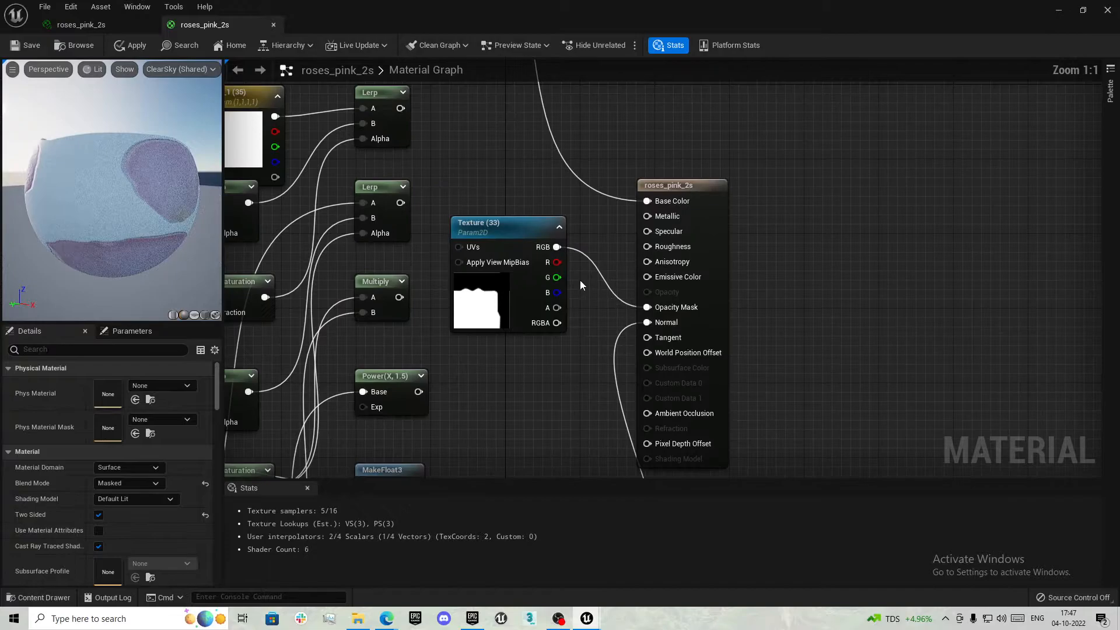
pyautogui.moveTo(556, 247); pyautogui.dragTo(670, 294)
pyautogui.keyDown('alt'); pyautogui.click(647, 307); pyautogui.keyUp('alt')
pyautogui.moveTo(143, 180); pyautogui.dragTo(137, 204)
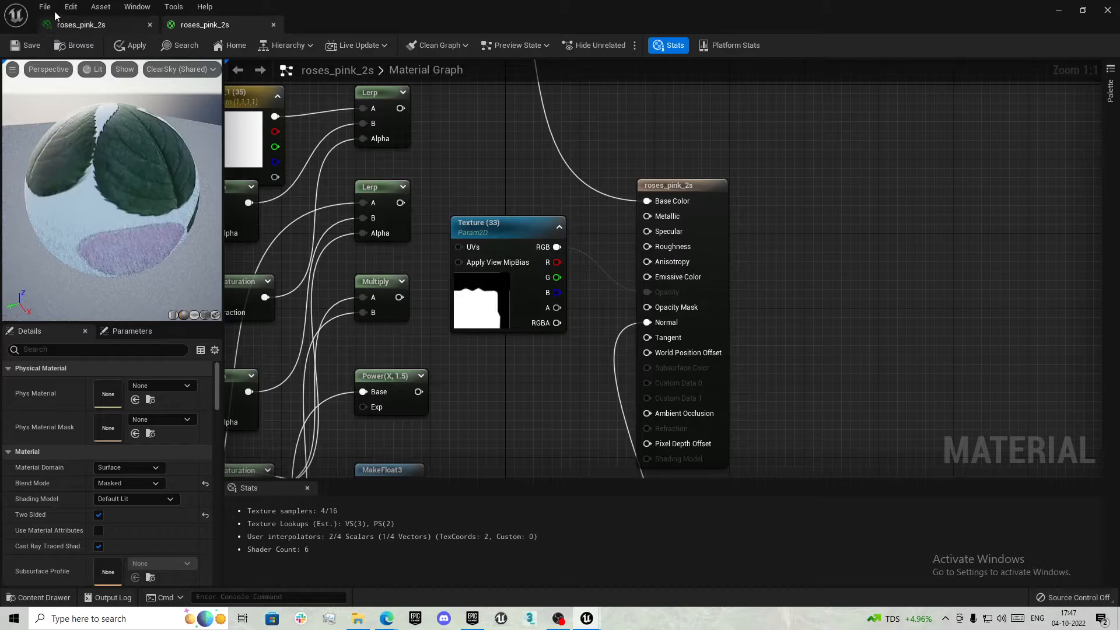
# Save the roses_pink_2s material and check its node graph and preview
pyautogui.click(25, 47)
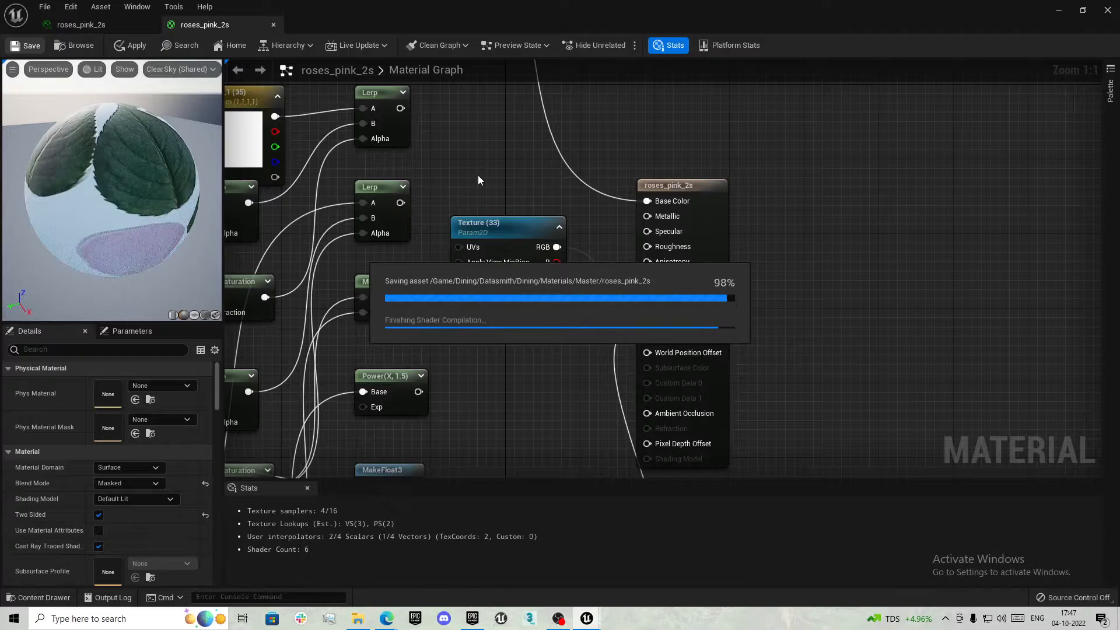
pyautogui.click(442, 65)
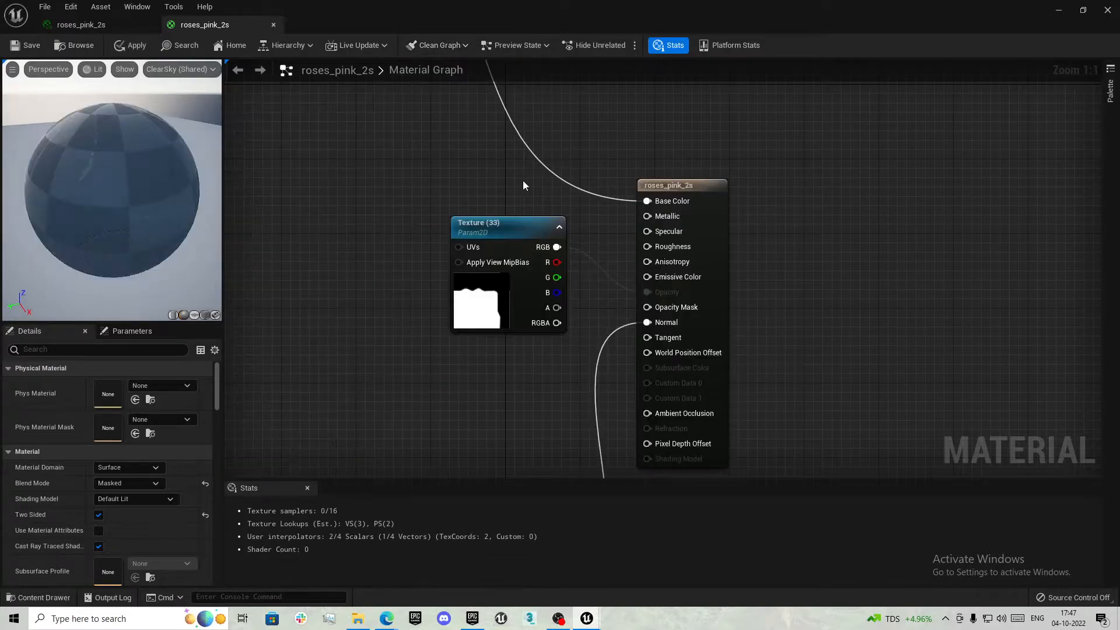
pyautogui.scroll(-5, 518, 180)
pyautogui.scroll(5, 495, 180)
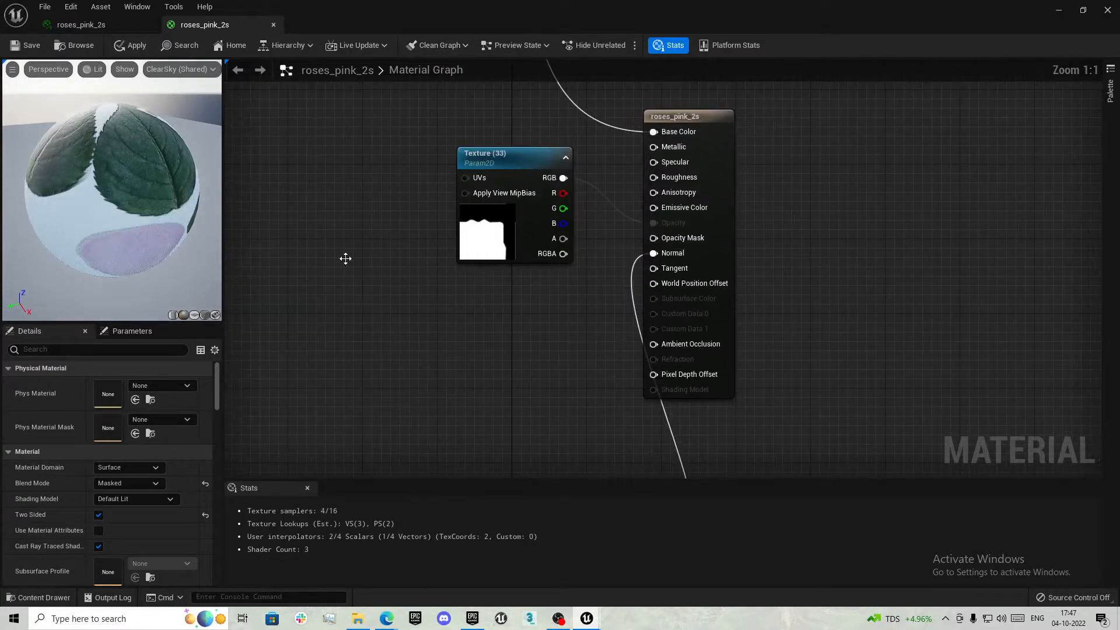
# Try the Translucent blend mode on the rose material and inspect it on the preview sphere
pyautogui.click(143, 483)
pyautogui.click(139, 517)
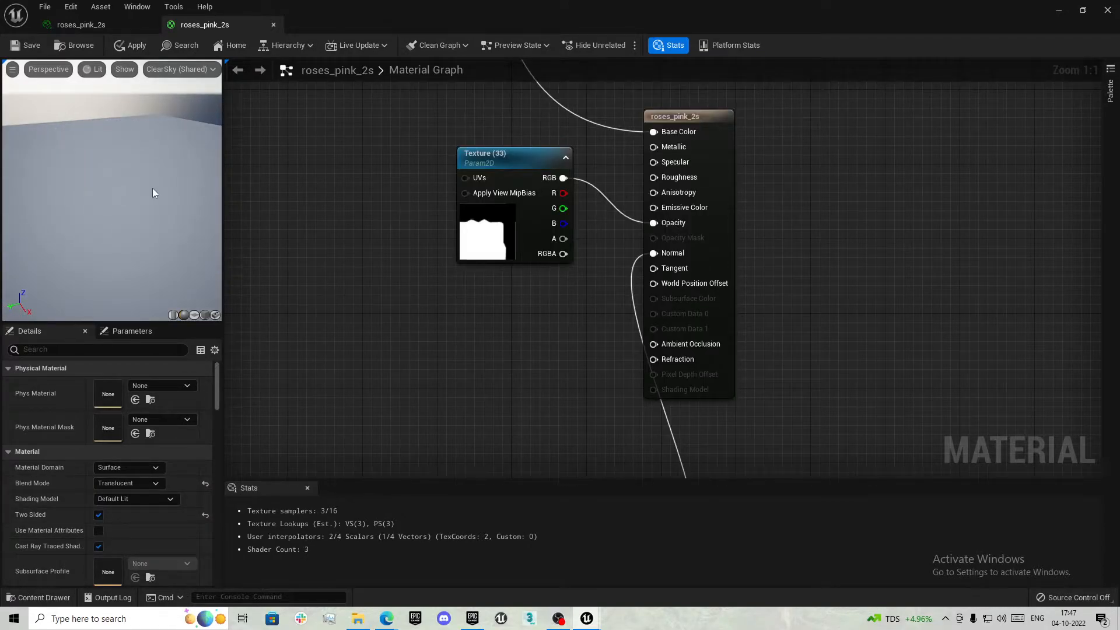
pyautogui.moveTo(145, 229); pyautogui.dragTo(85, 219)
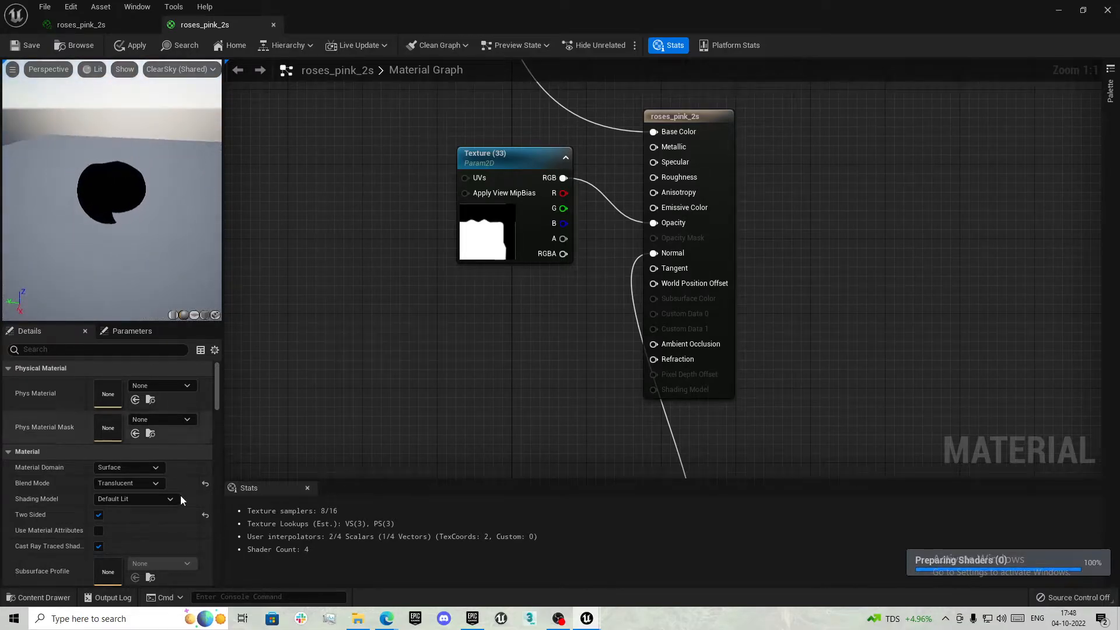
# Reset the rose material's Blend Mode to Opaque, break Texture (33)'s Opacity link, save, and close the material editor
pyautogui.click(205, 483)
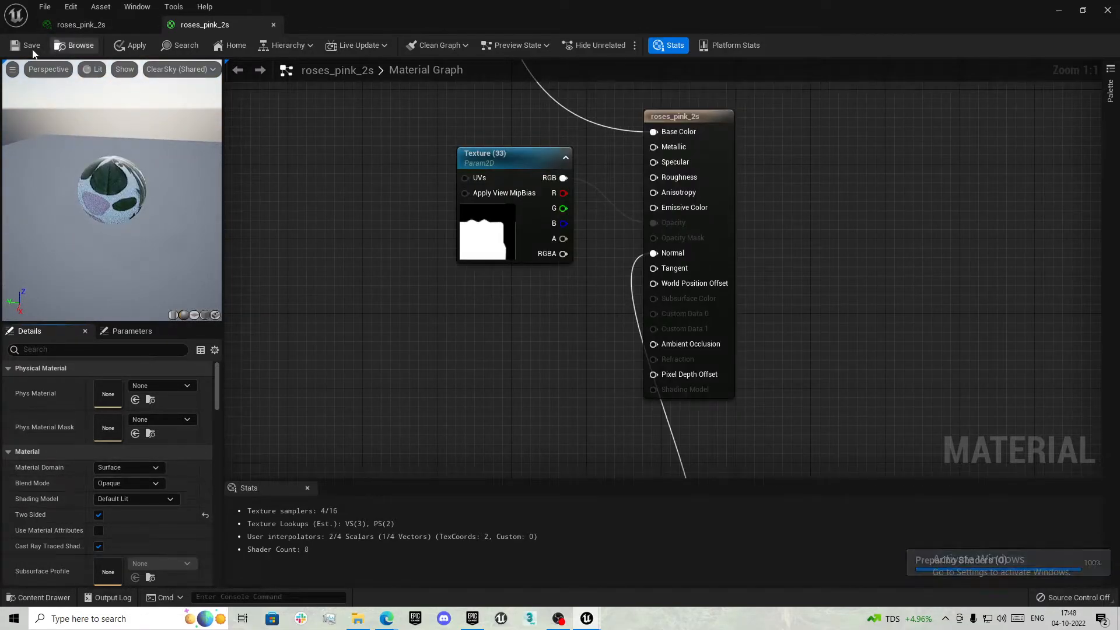
pyautogui.hotkey('ctrl', 's')
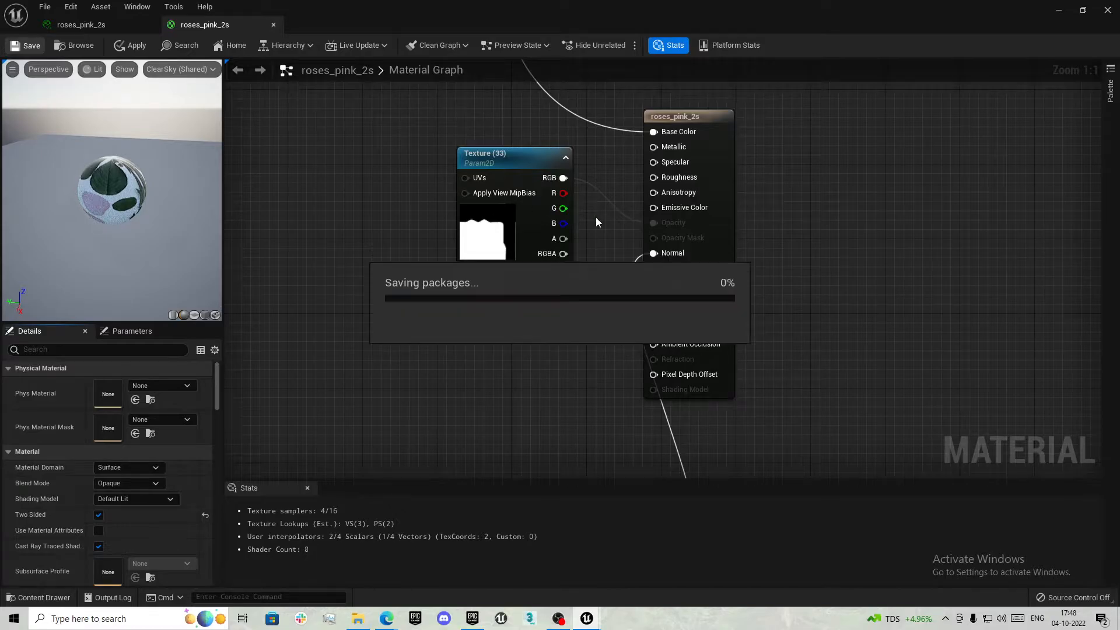
pyautogui.keyDown('alt'); pyautogui.click(654, 223); pyautogui.keyUp('alt')
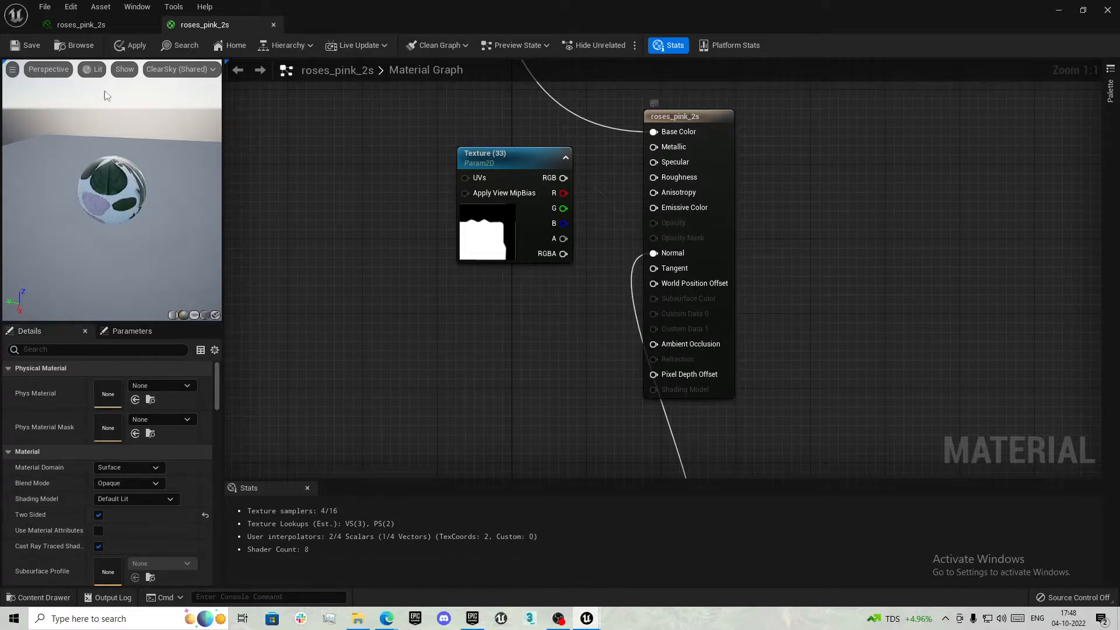
pyautogui.hotkey('ctrl', 's')
pyautogui.click(81, 24)
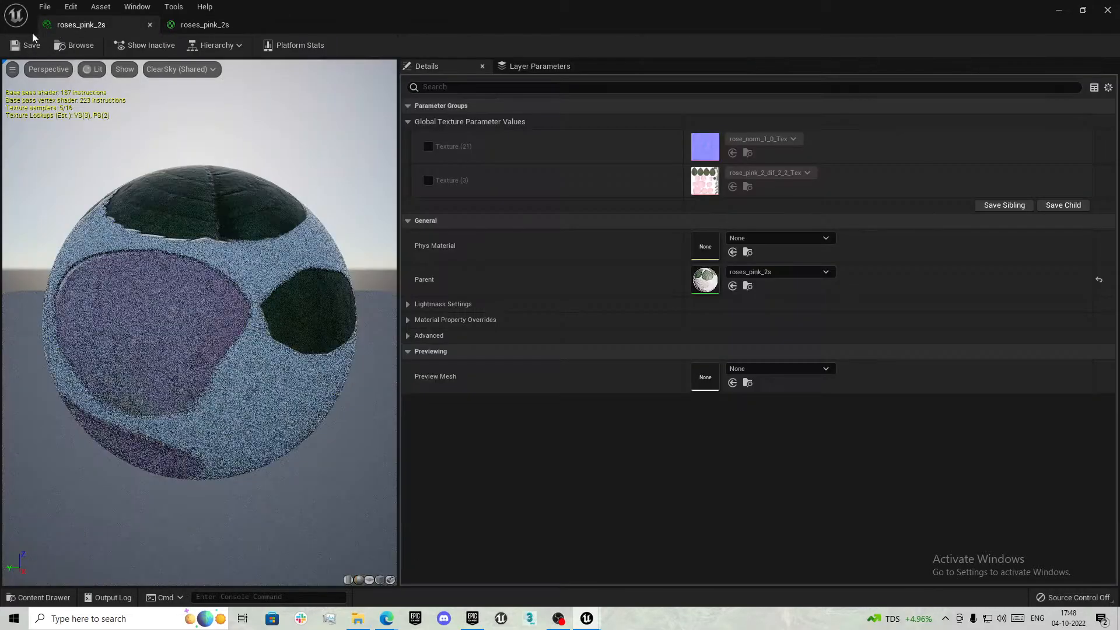
pyautogui.click(1107, 11)
# Duplicate the place setting twice along the near side of the marble table, turning grid snapping off before the second copy
pyautogui.moveTo(479, 310)
pyautogui.mouseDown(button='right')
pyautogui.moveTo(446, 292)
pyautogui.moveTo(452, 309)
pyautogui.moveTo(487, 315)
pyautogui.moveTo(467, 315)
pyautogui.moveTo(505, 312)
pyautogui.moveTo(469, 309)
pyautogui.moveTo(479, 318)
pyautogui.mouseUp(button='right')
pyautogui.press('Escape')
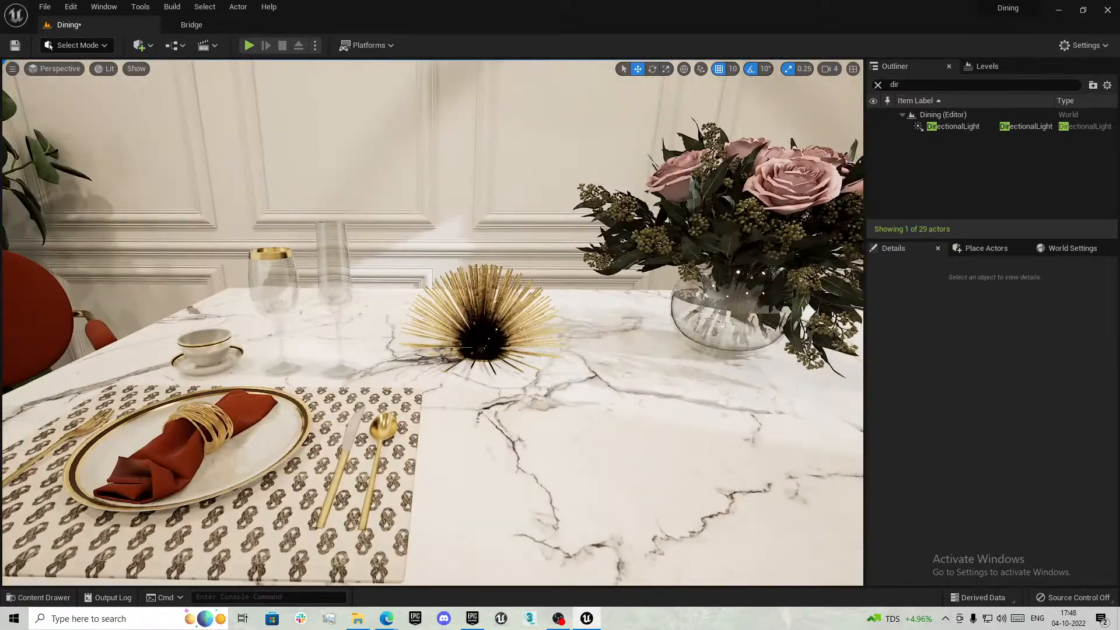
pyautogui.click(490, 318)
pyautogui.press('Escape')
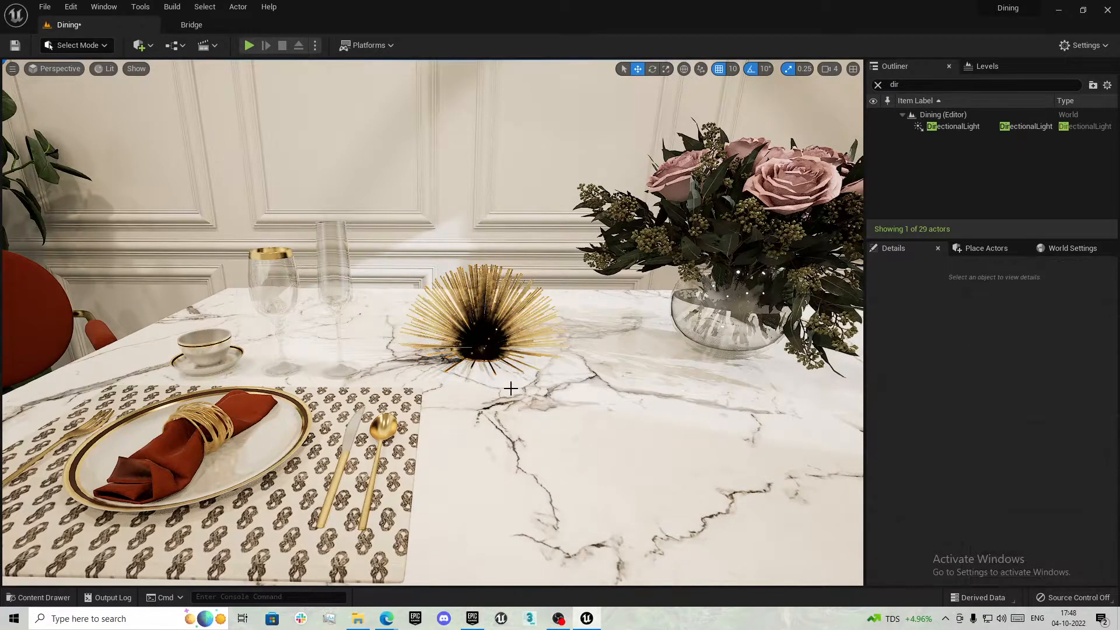
pyautogui.moveTo(514, 355); pyautogui.dragTo(514, 376, button='right')
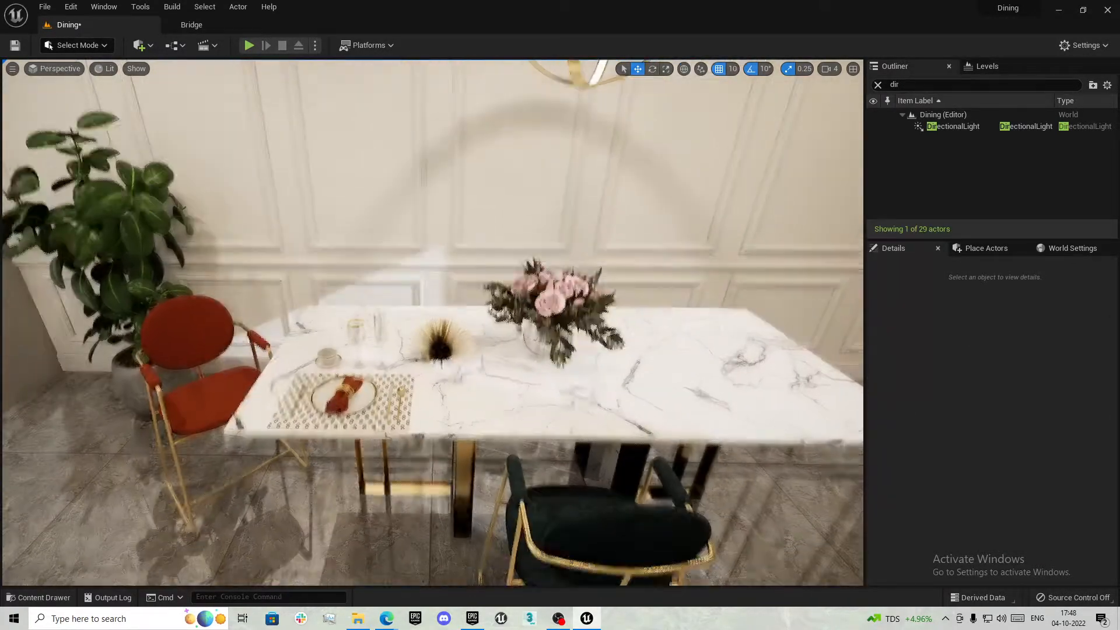
pyautogui.click(355, 408)
pyautogui.keyDown('alt'); pyautogui.moveTo(383, 395); pyautogui.dragTo(548, 418); pyautogui.keyUp('alt')
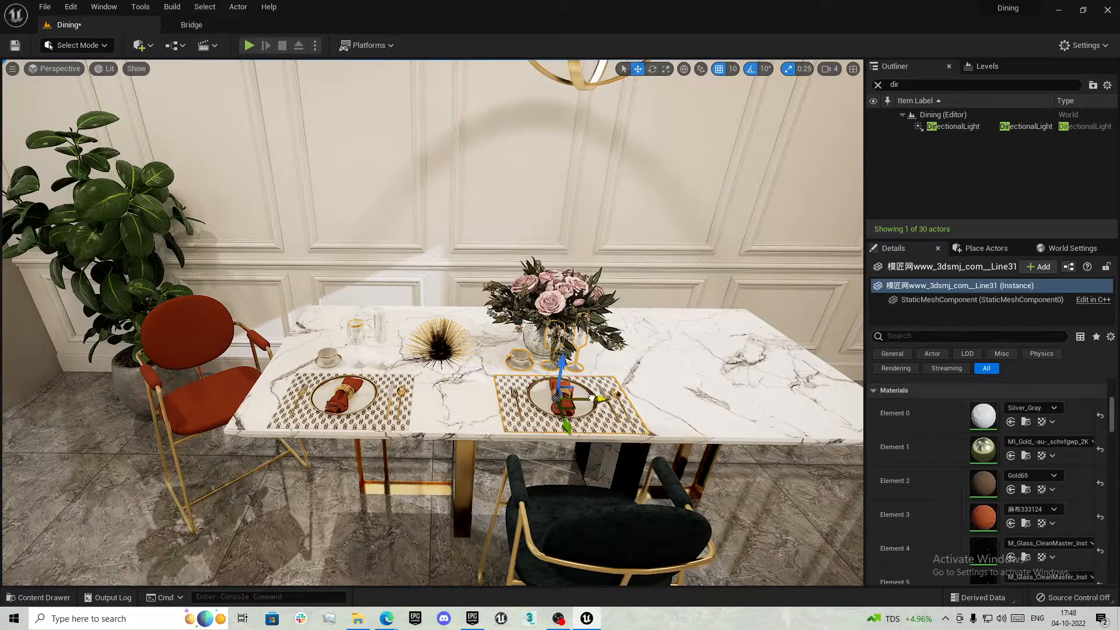
pyautogui.click(726, 75)
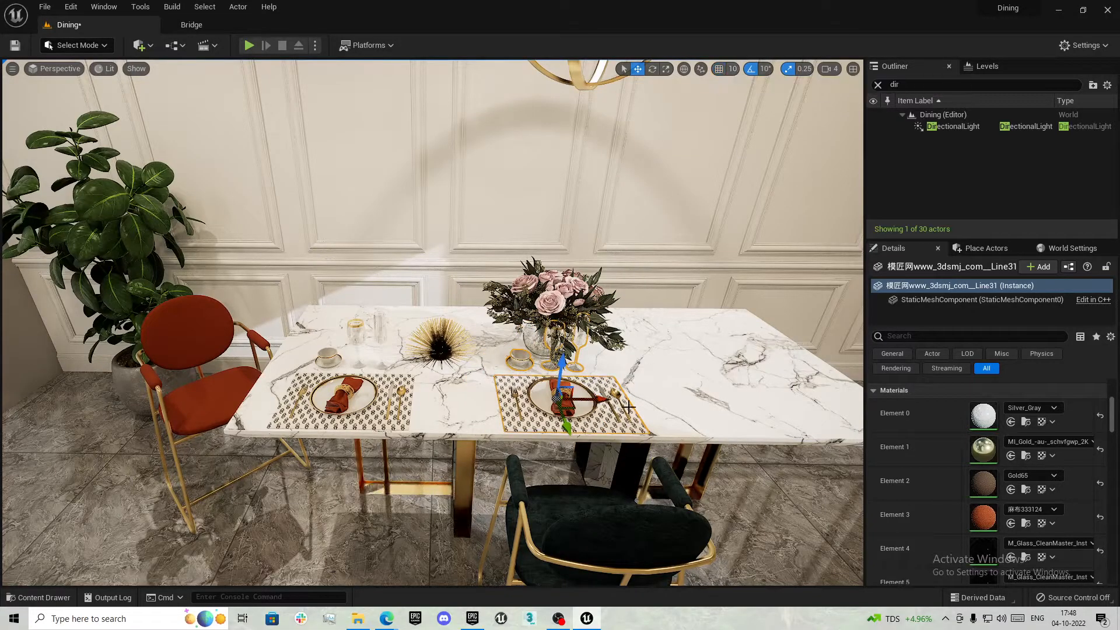
pyautogui.keyDown('alt'); pyautogui.moveTo(595, 401); pyautogui.dragTo(794, 404); pyautogui.keyUp('alt')
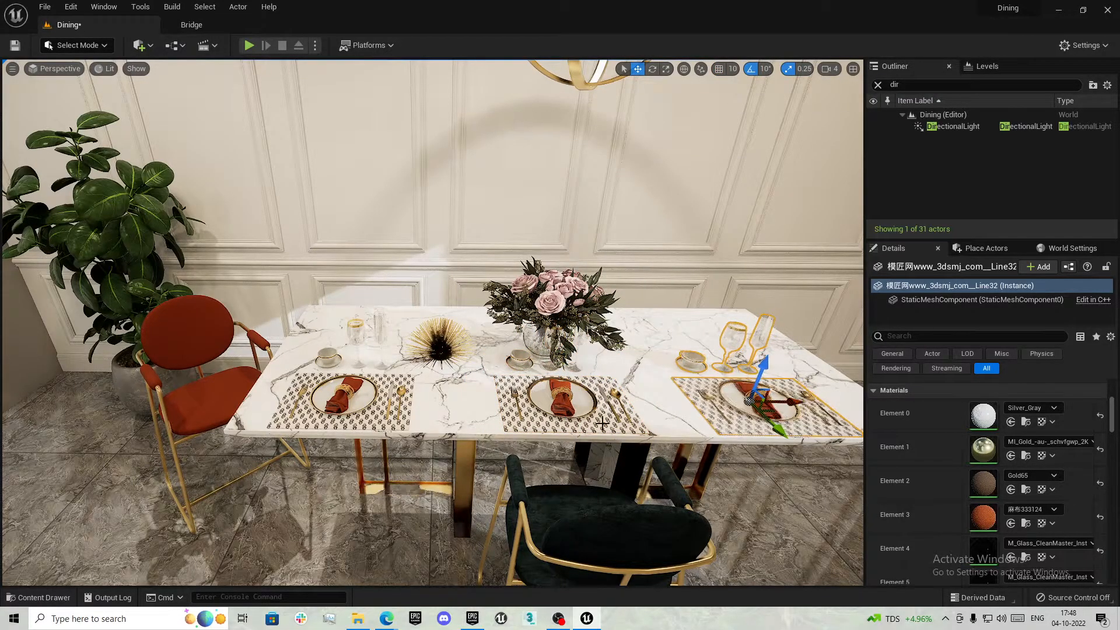
# Duplicate all three place settings toward the far side of the table and undo the trial rotation of the copies
pyautogui.keyDown('ctrl'); pyautogui.click(364, 408); pyautogui.keyUp('ctrl')
pyautogui.keyDown('alt'); pyautogui.moveTo(330, 421); pyautogui.dragTo(354, 391); pyautogui.keyUp('alt')
pyautogui.press('e')
pyautogui.moveTo(700, 396); pyautogui.dragTo(705, 167)
pyautogui.hotkey('ctrl', 'z')
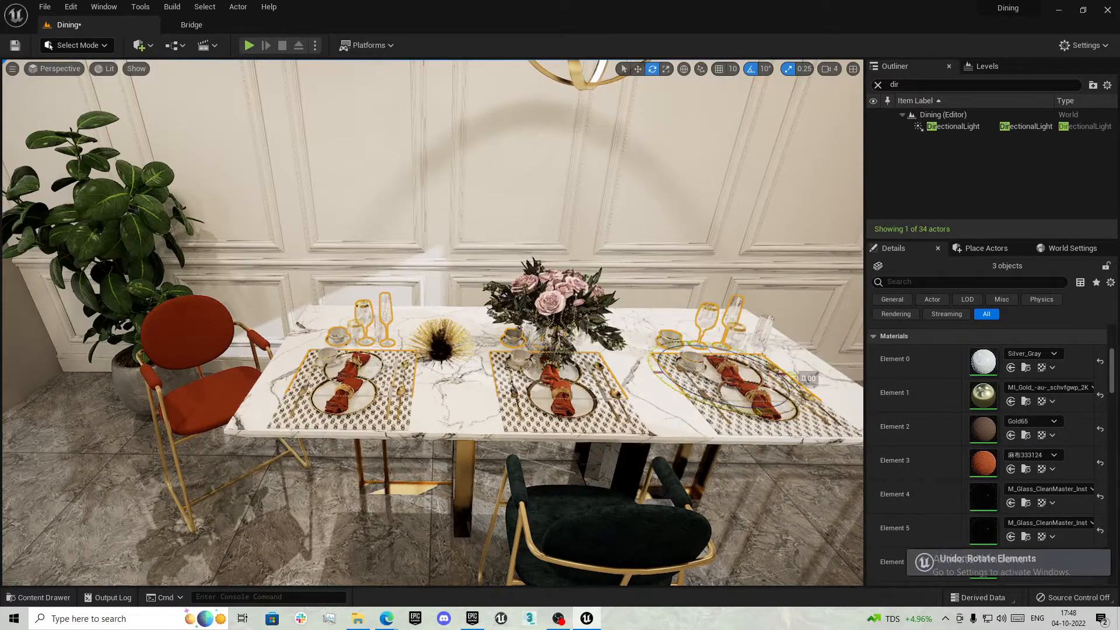
# Set the rotation snap to 90°, turn the three copied place settings to face the wall side, and adjust their position
pyautogui.moveTo(525, 304); pyautogui.dragTo(627, 423, button='right')
pyautogui.press('w')
pyautogui.press('e')
pyautogui.click(764, 73)
pyautogui.click(762, 175)
pyautogui.moveTo(535, 239); pyautogui.dragTo(298, 267)
pyautogui.press('w')
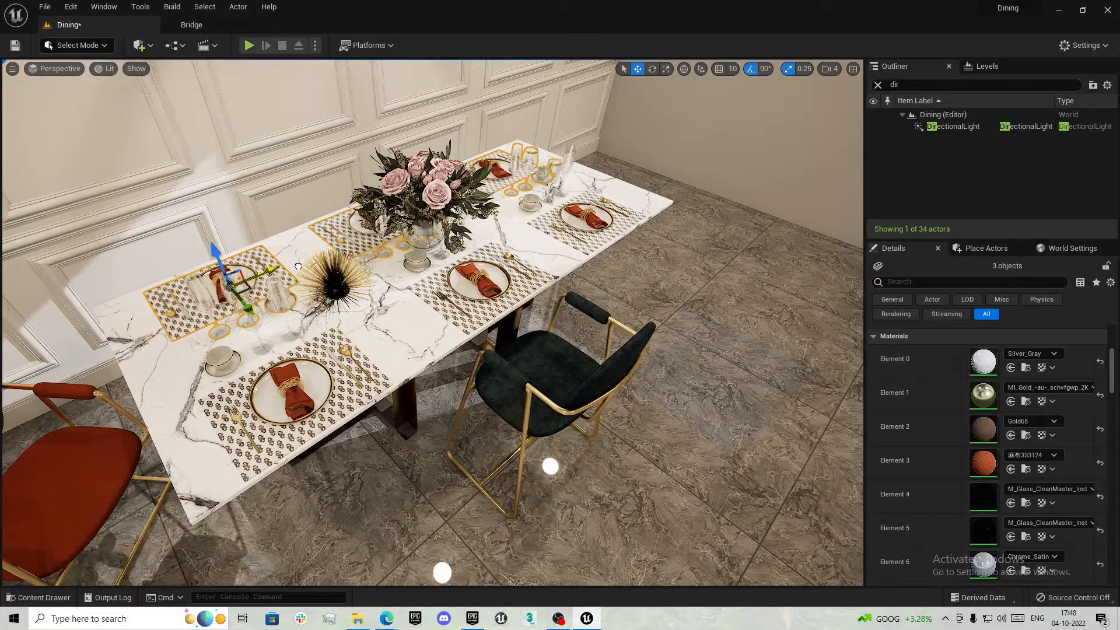
pyautogui.moveTo(246, 307); pyautogui.dragTo(240, 305)
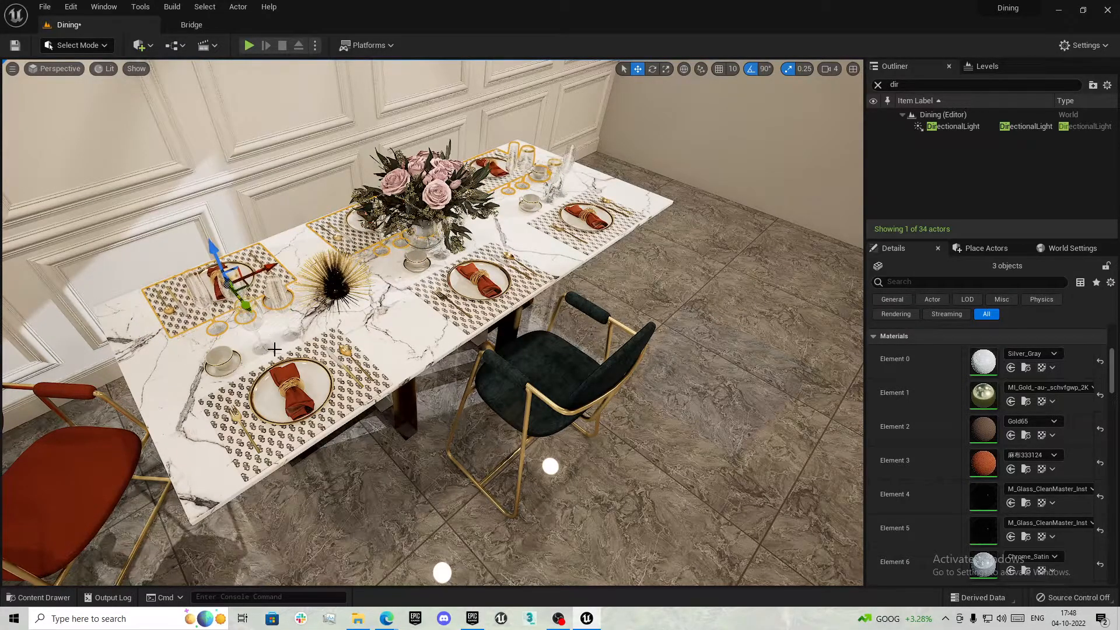
# Duplicate the dark green chair and place the copy beside it along the near side of the table
pyautogui.click(377, 365)
pyautogui.keyDown('ctrl'); pyautogui.click(491, 289); pyautogui.keyUp('ctrl')
pyautogui.press('Escape')
pyautogui.moveTo(611, 333); pyautogui.dragTo(652, 342, button='right')
pyautogui.click(554, 328)
pyautogui.moveTo(554, 328); pyautogui.dragTo(412, 428, button='right')
pyautogui.keyDown('alt'); pyautogui.moveTo(307, 446); pyautogui.dragTo(449, 449); pyautogui.keyUp('alt')
pyautogui.moveTo(449, 449); pyautogui.dragTo(432, 435, button='right')
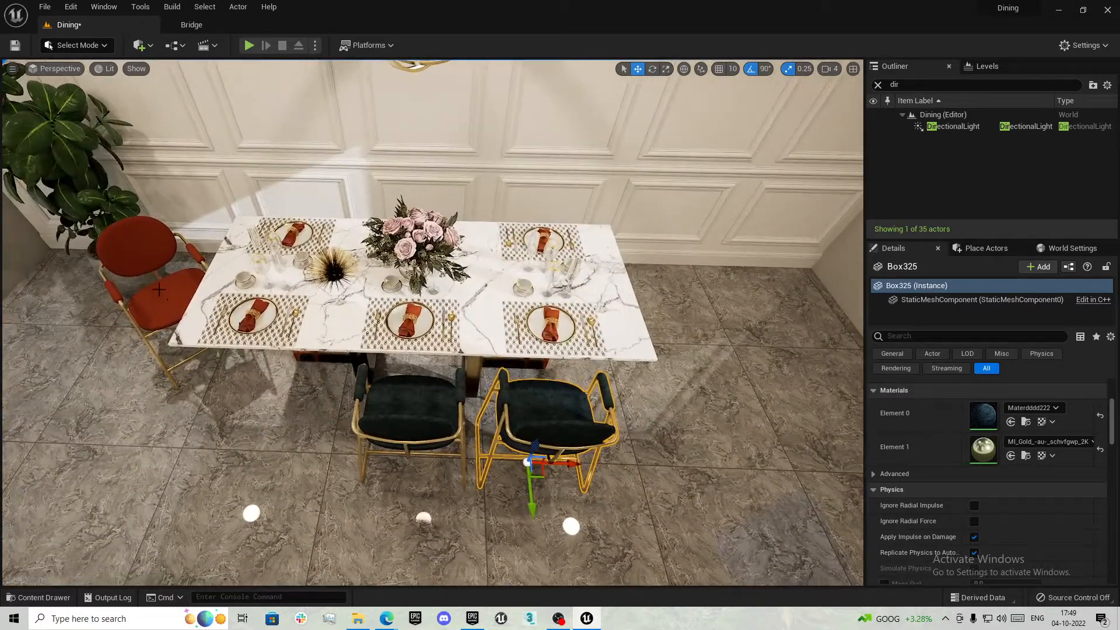
# Duplicate the red chair to the opposite end of the table, rotate it to face the table and align it
pyautogui.click(160, 290)
pyautogui.keyDown('alt'); pyautogui.moveTo(238, 345); pyautogui.dragTo(671, 387); pyautogui.keyUp('alt')
pyautogui.moveTo(670, 387); pyautogui.dragTo(723, 364, button='right')
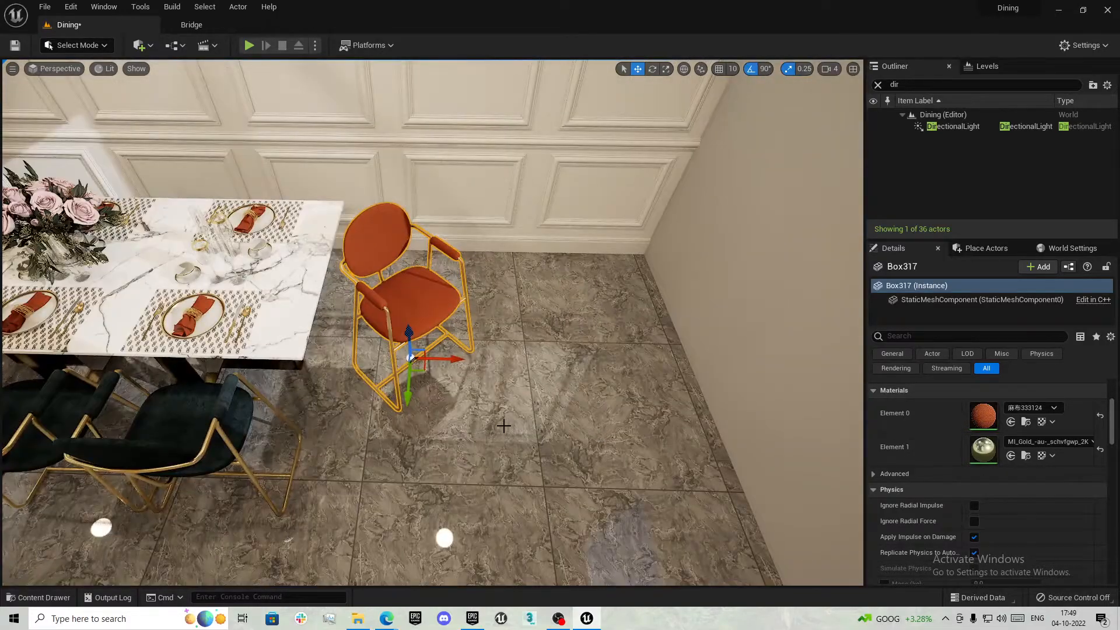
pyautogui.moveTo(480, 360); pyautogui.dragTo(449, 403)
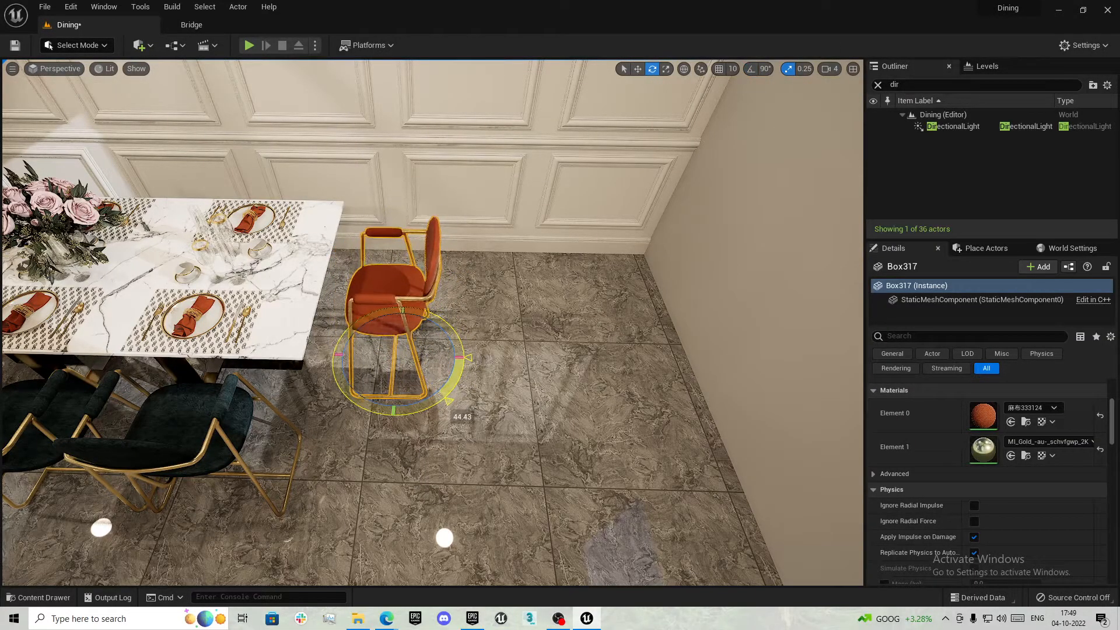
pyautogui.press('w')
pyautogui.moveTo(409, 369); pyautogui.dragTo(396, 381)
# Duplicate the dark green chairs and place the copies along the wall side of the table, facing it
pyautogui.click(196, 417)
pyautogui.moveTo(195, 417)
pyautogui.mouseDown(button='right')
pyautogui.moveTo(140, 417)
pyautogui.moveTo(177, 423)
pyautogui.mouseUp(button='right')
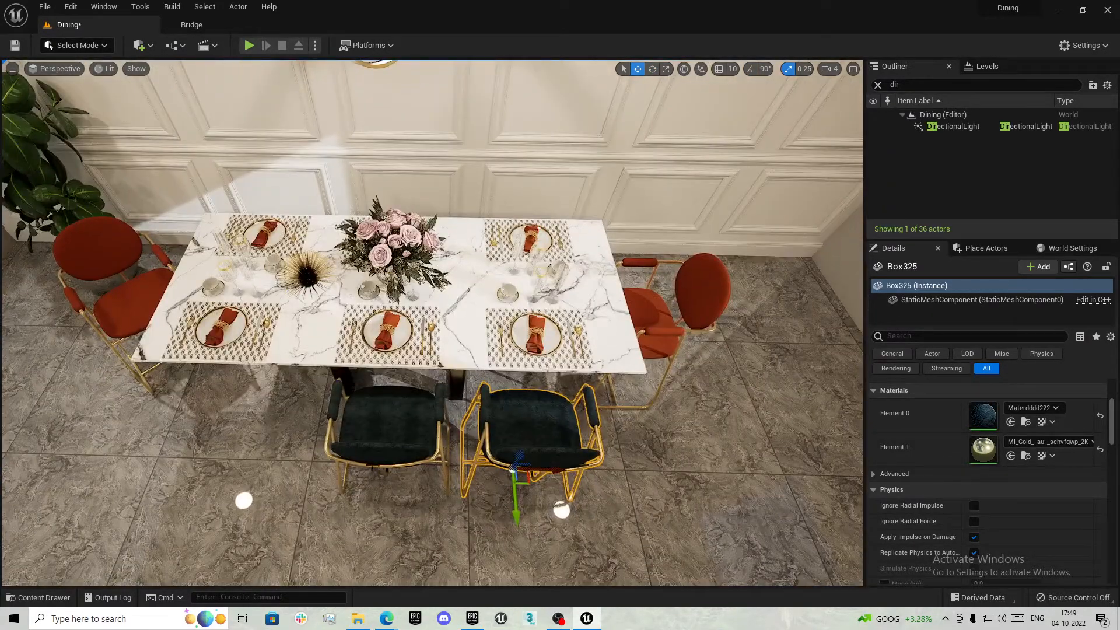
pyautogui.keyDown('ctrl'); pyautogui.click(375, 433); pyautogui.keyUp('ctrl')
pyautogui.keyDown('alt'); pyautogui.moveTo(396, 495); pyautogui.dragTo(443, 519); pyautogui.keyUp('alt')
pyautogui.press('w')
pyautogui.moveTo(514, 475); pyautogui.dragTo(345, 303)
# Review the furnished dining room from several angles and display the light icons in the viewport
pyautogui.click(412, 189)
pyautogui.press('Escape')
pyautogui.moveTo(350, 303); pyautogui.dragTo(403, 263, button='right')
pyautogui.press('s')
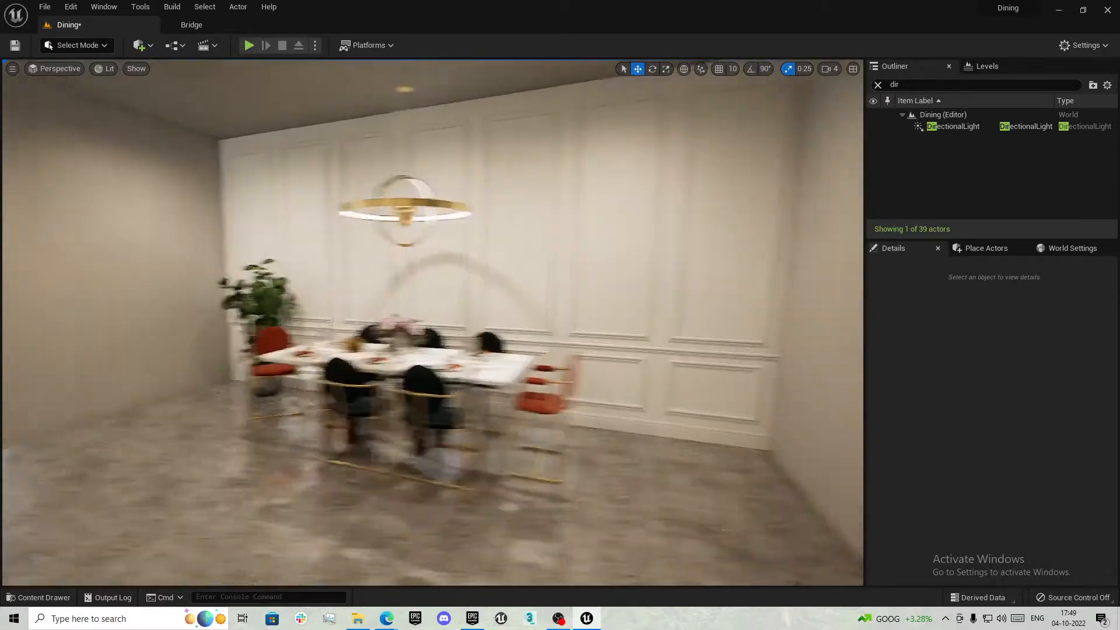
pyautogui.moveTo(433, 322); pyautogui.dragTo(450, 264, button='right')
pyautogui.click(367, 422)
pyautogui.press('g')
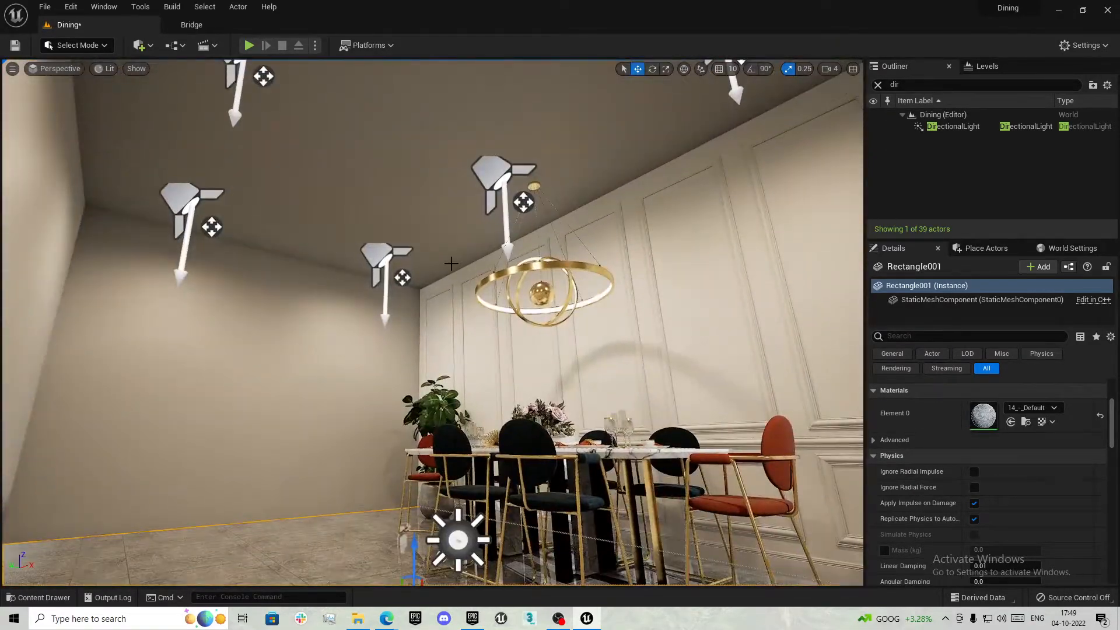
# Find and select all six spotlights in the level and set their Specular Scale to 0.01
pyautogui.click(901, 85)
pyautogui.write('spot')
pyautogui.click(950, 126)
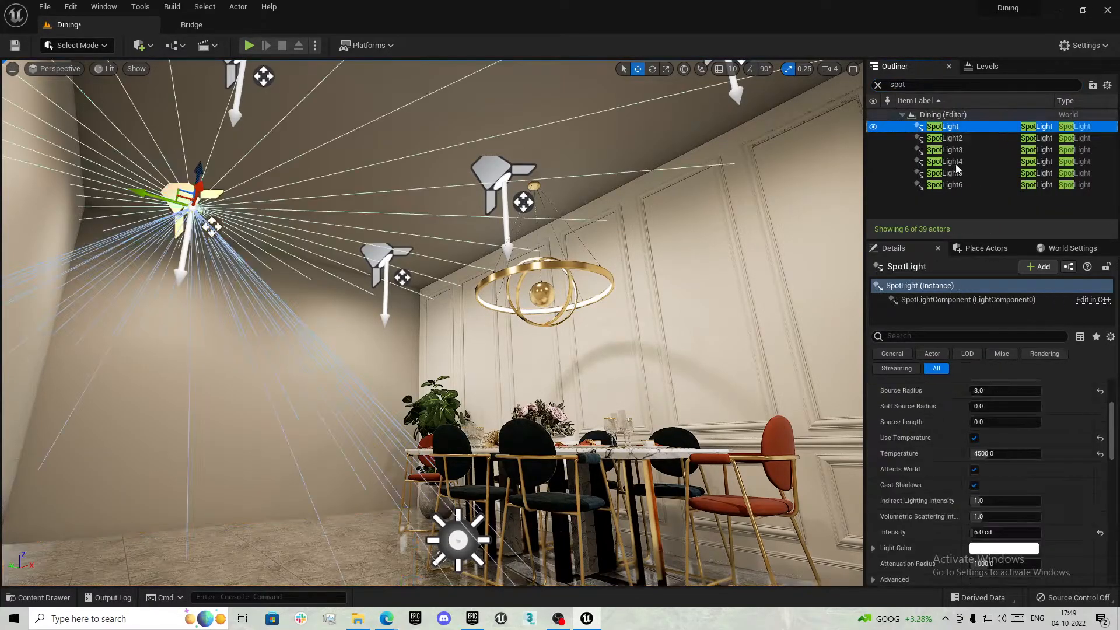
pyautogui.keyDown('shift'); pyautogui.click(947, 184); pyautogui.keyUp('shift')
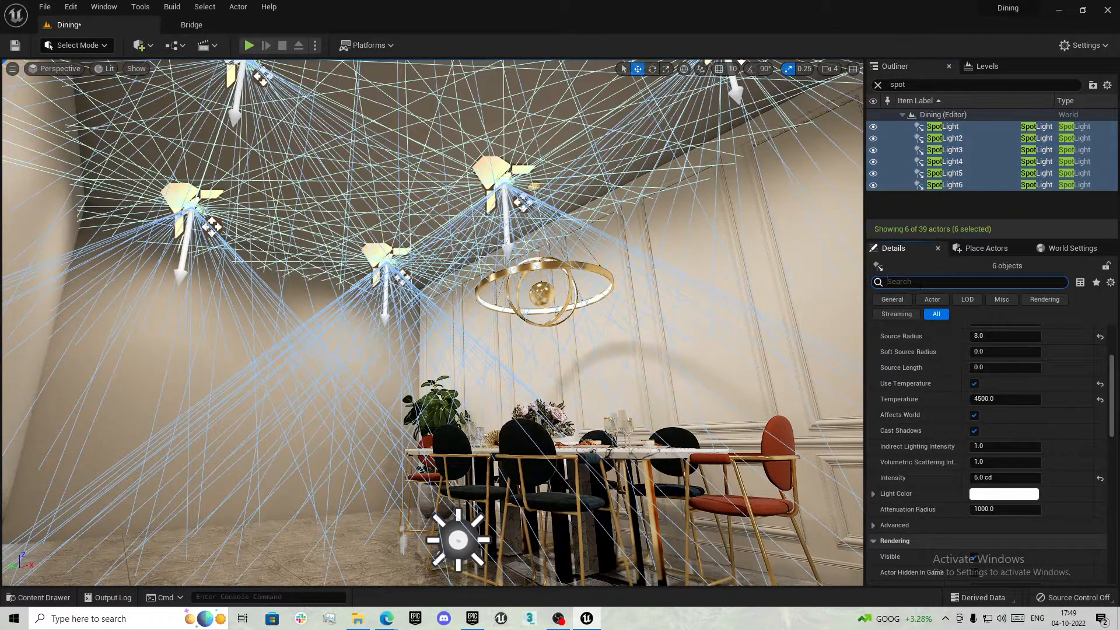
pyautogui.click(920, 285)
pyautogui.write('spe')
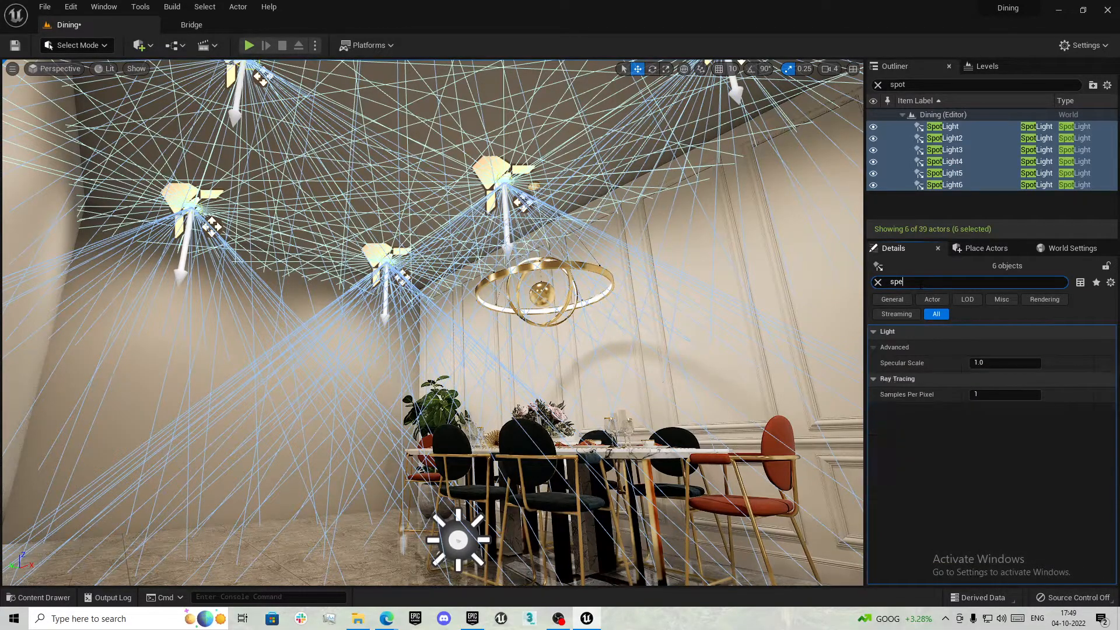
pyautogui.moveTo(413, 370); pyautogui.dragTo(418, 533, button='right')
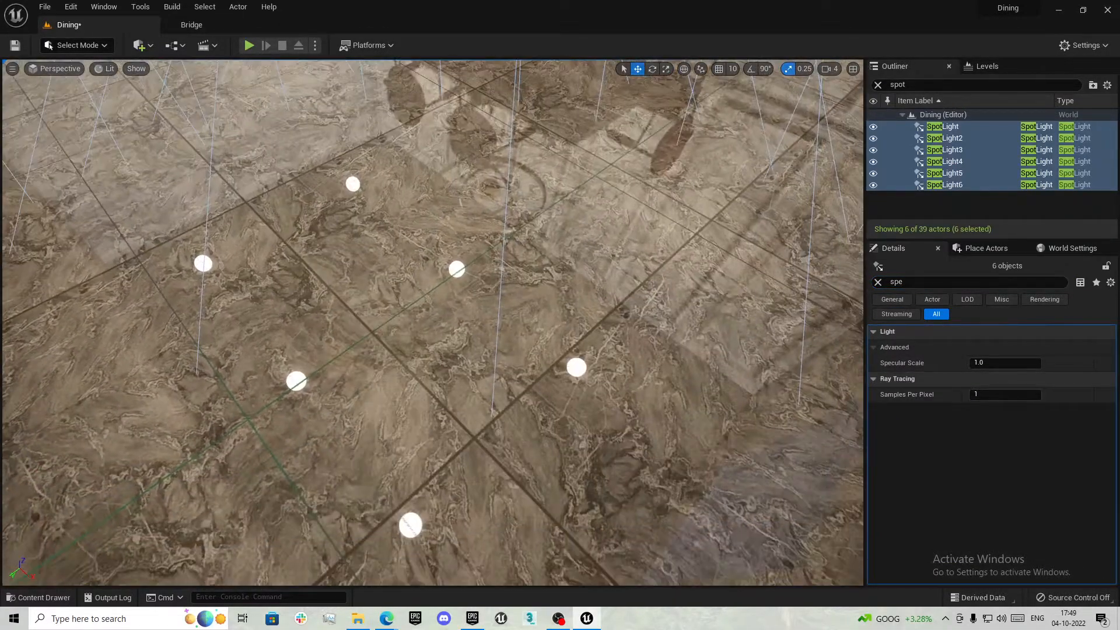
pyautogui.click(1003, 362)
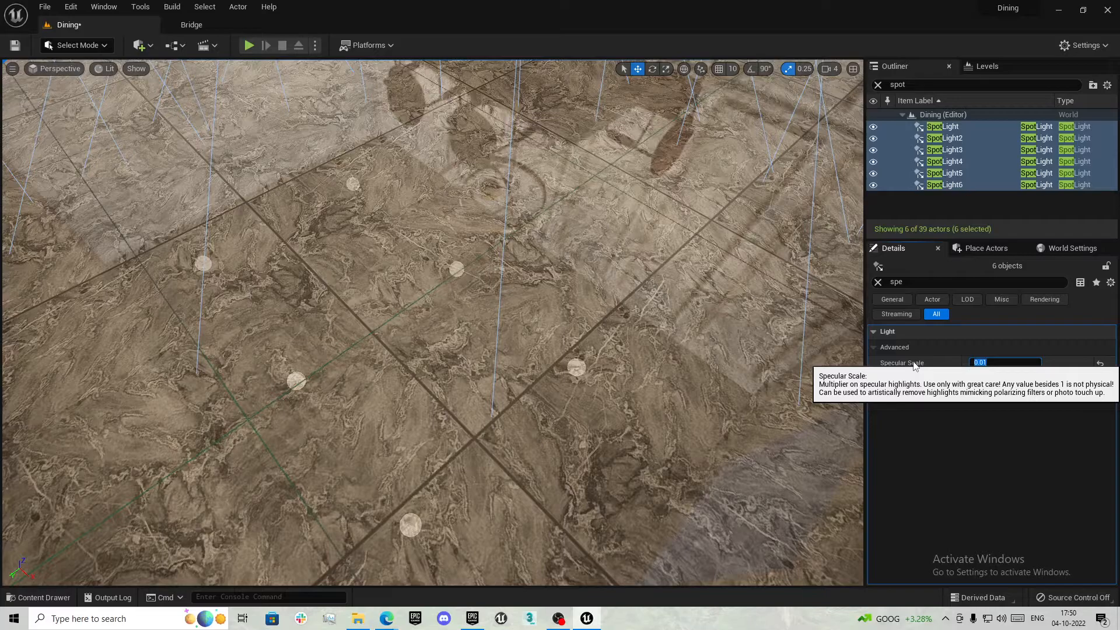
# Set the Source Radius of the six selected spotlights to 5
pyautogui.click(877, 282)
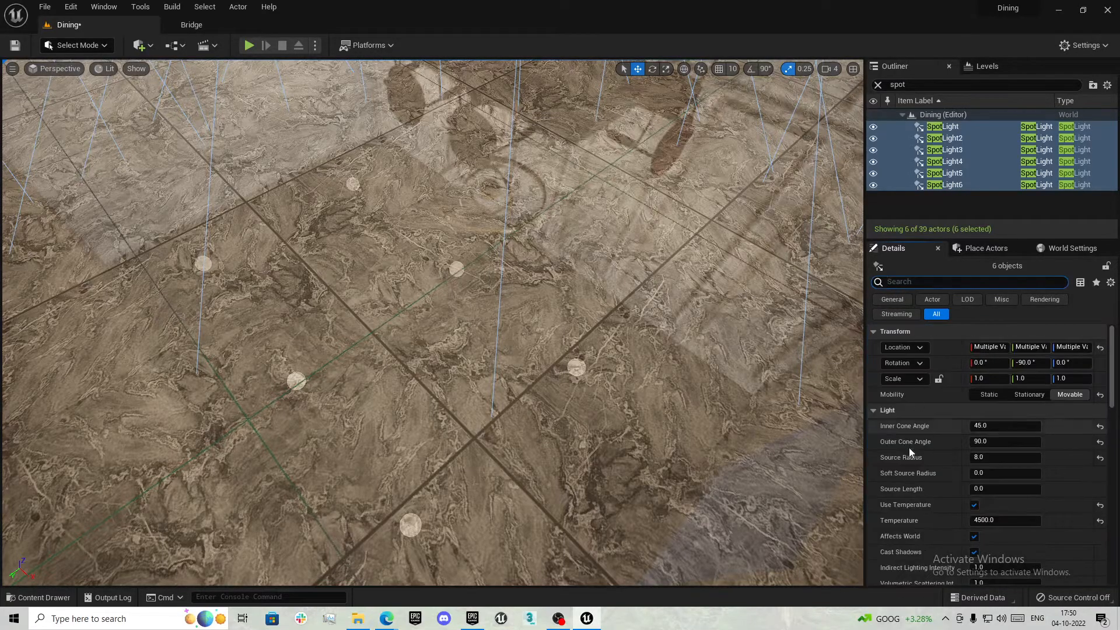
pyautogui.moveTo(483, 480); pyautogui.dragTo(483, 496, button='right')
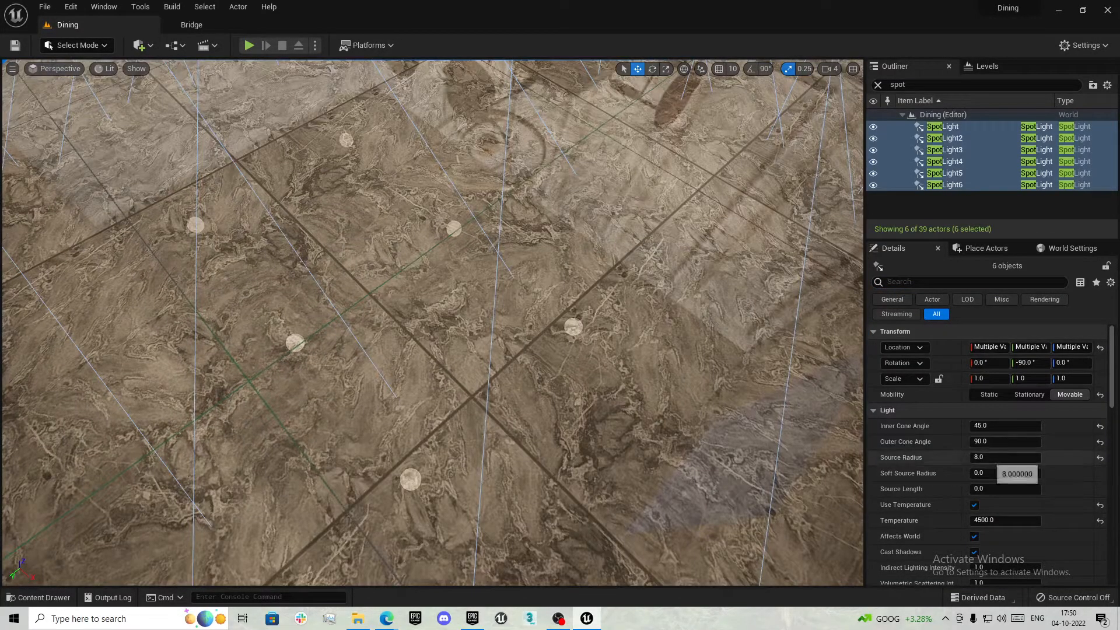
pyautogui.write('5')
pyautogui.press('Return')
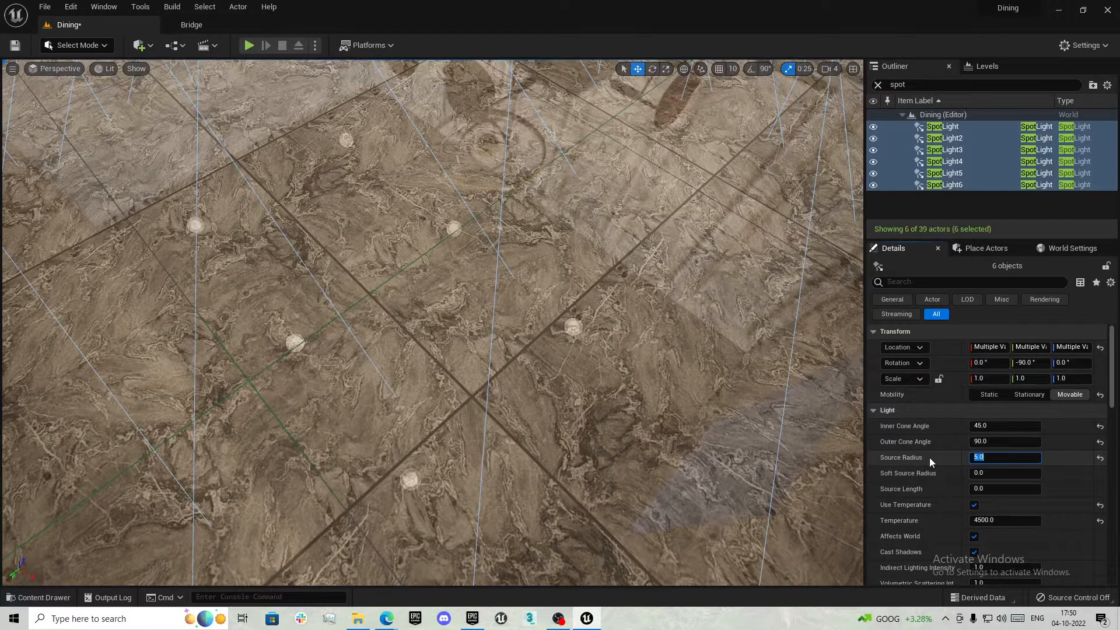
# Open the Materdddd222 fabric material of a dark green dining chair for editing
pyautogui.moveTo(653, 385); pyautogui.dragTo(644, 263, button='right')
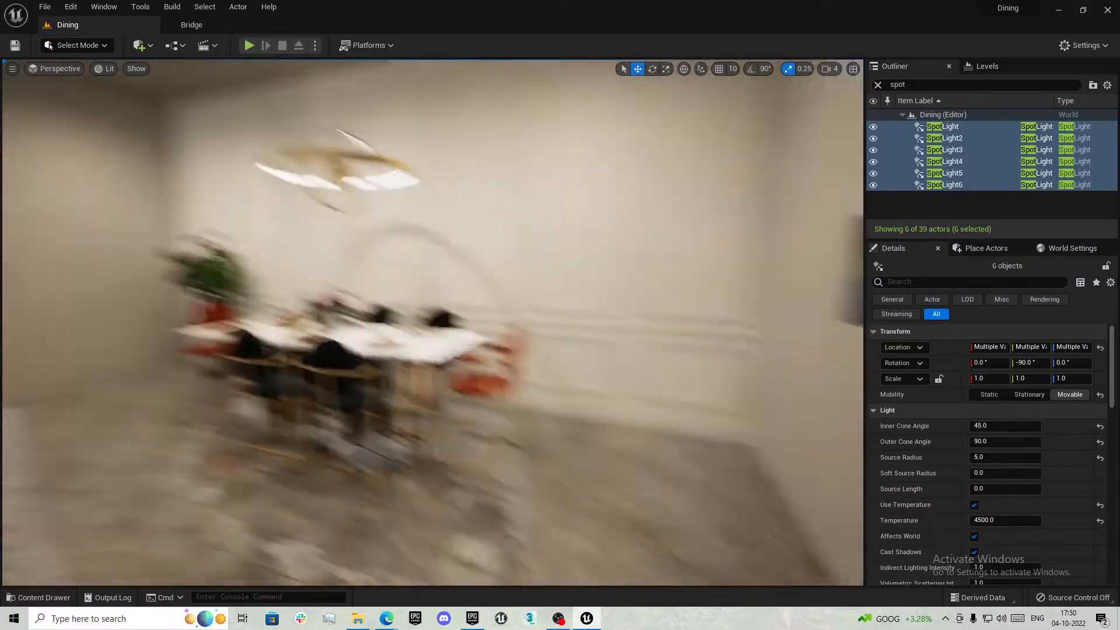
pyautogui.moveTo(432, 321); pyautogui.dragTo(452, 402, button='right')
pyautogui.click(432, 373)
pyautogui.scroll(-2, 888, 495)
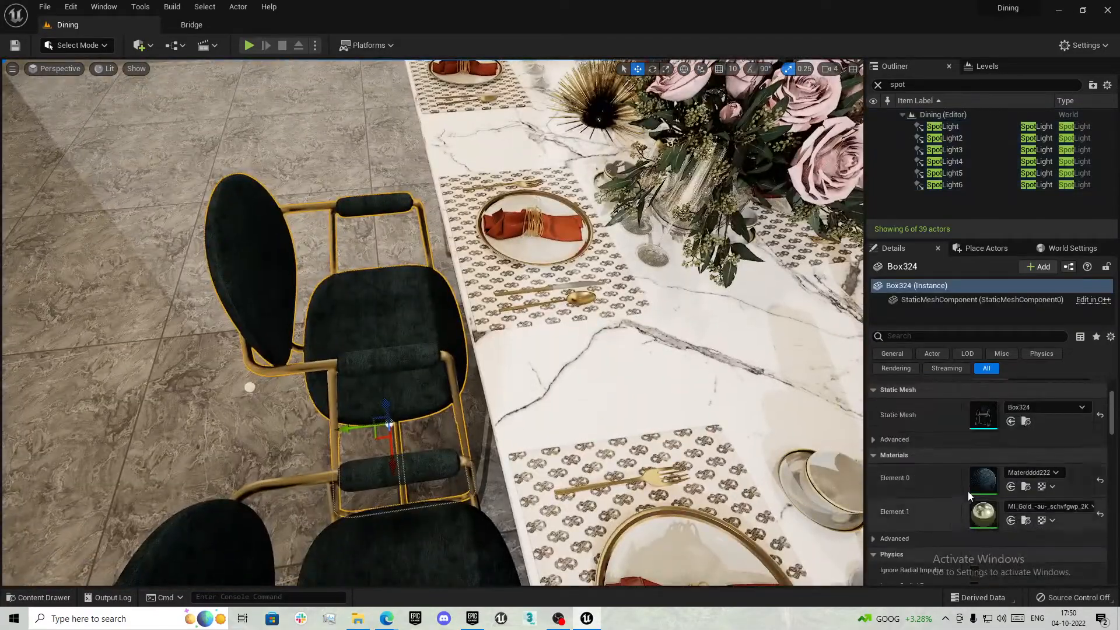
pyautogui.doubleClick(983, 478)
pyautogui.scroll(-5, 653, 432)
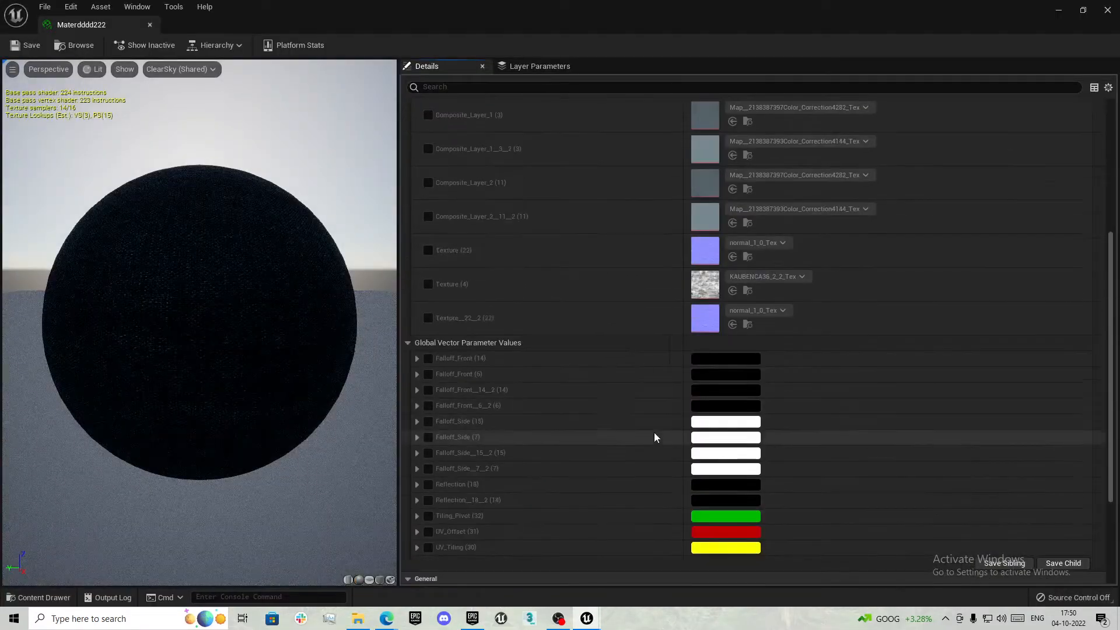
# Examine the chair fabric's parent material graph and the node network of its Material__140 function
pyautogui.doubleClick(698, 459)
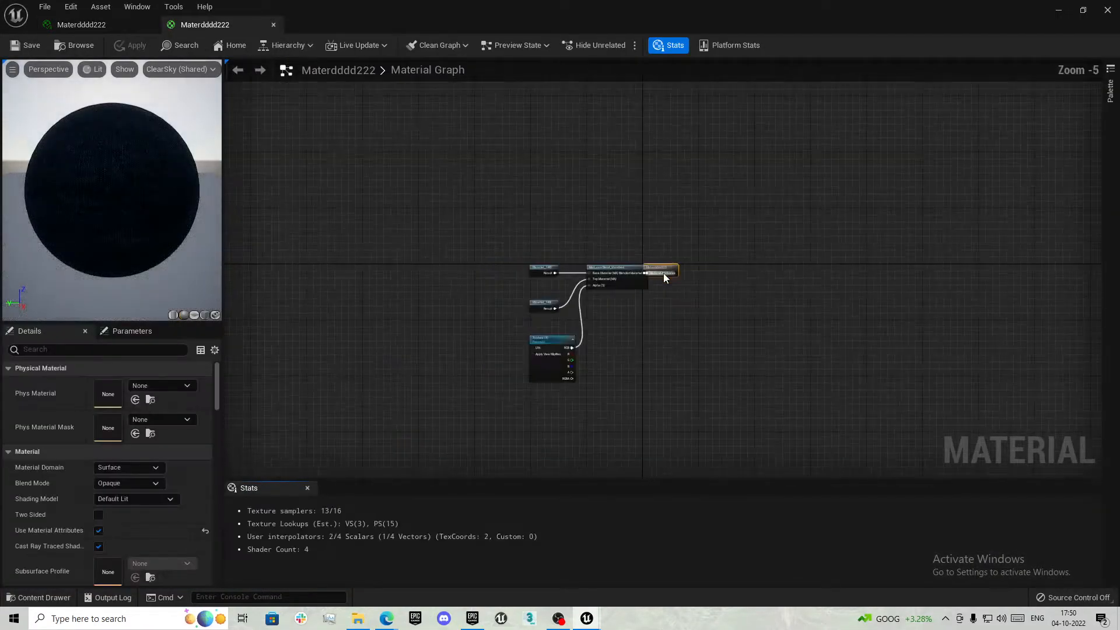
pyautogui.moveTo(604, 386); pyautogui.dragTo(671, 333, button='right')
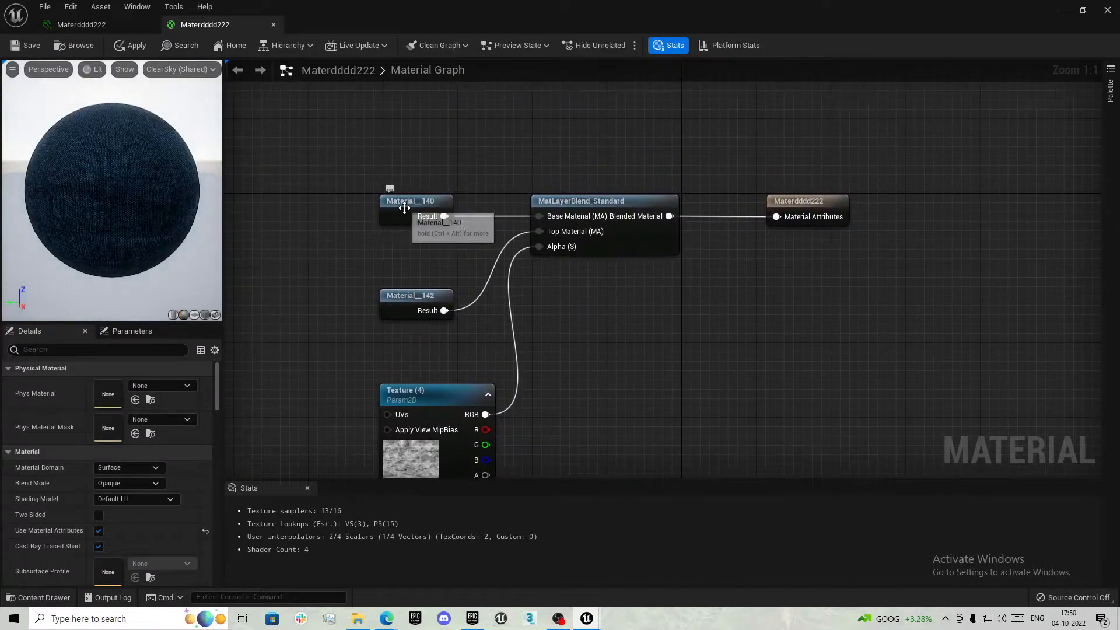
pyautogui.doubleClick(402, 208)
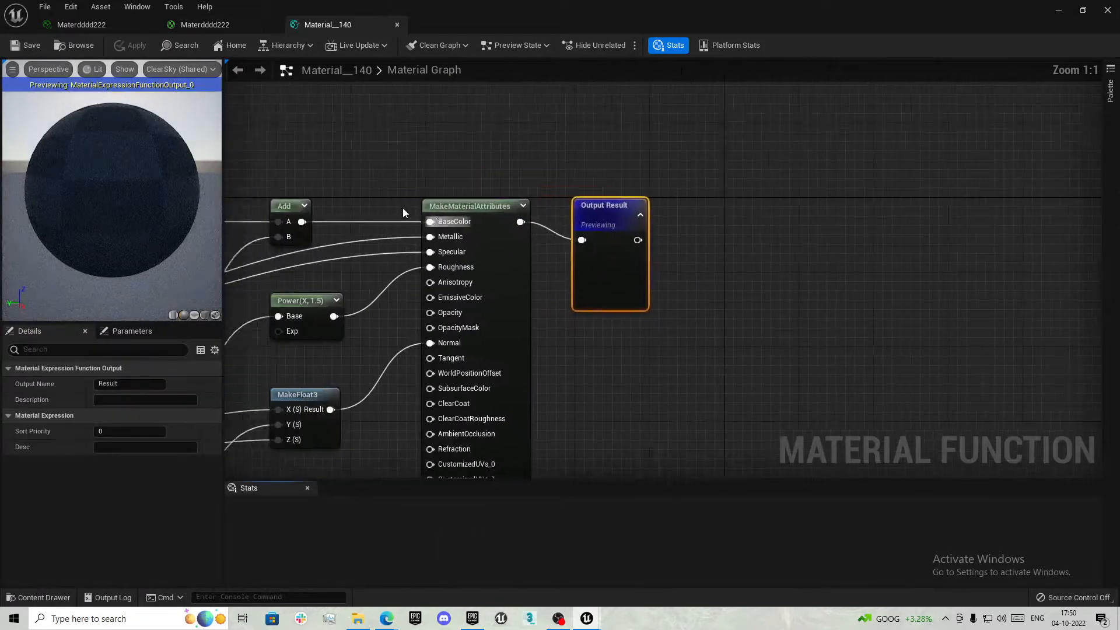
pyautogui.scroll(2, 767, 172)
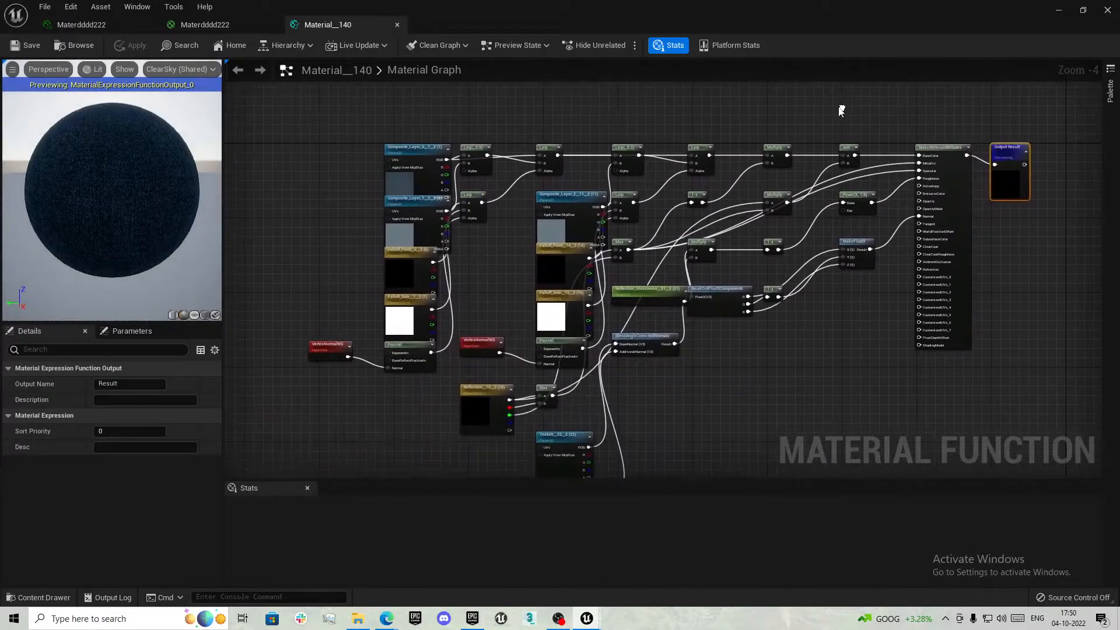
pyautogui.scroll(5, 426, 179)
pyautogui.scroll(-5, 426, 179)
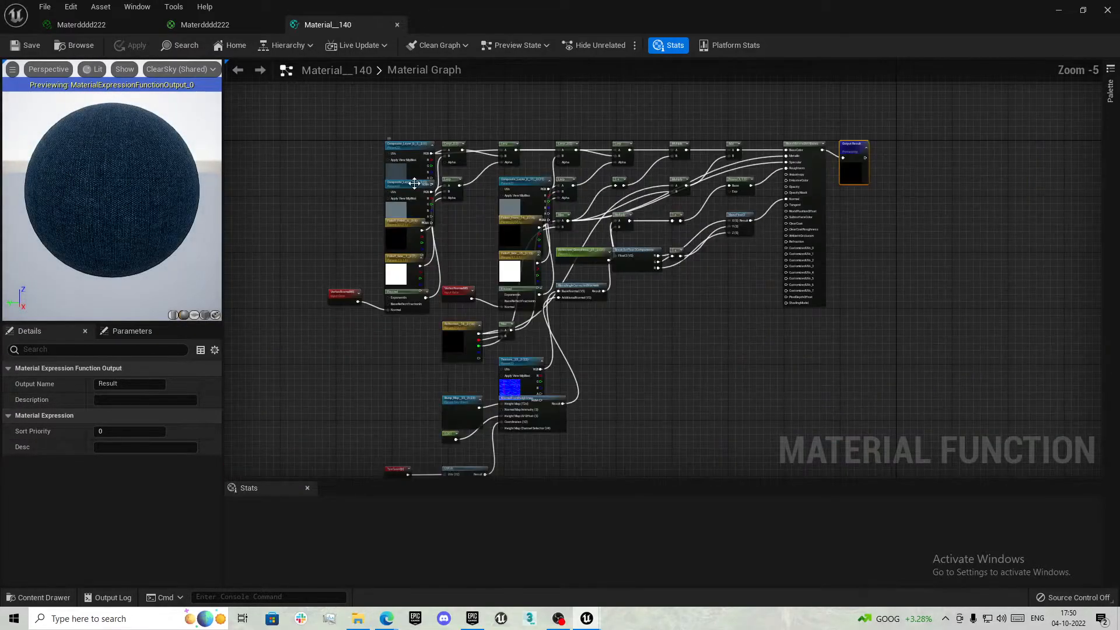
pyautogui.moveTo(558, 415); pyautogui.dragTo(557, 443)
pyautogui.scroll(4, 581, 430)
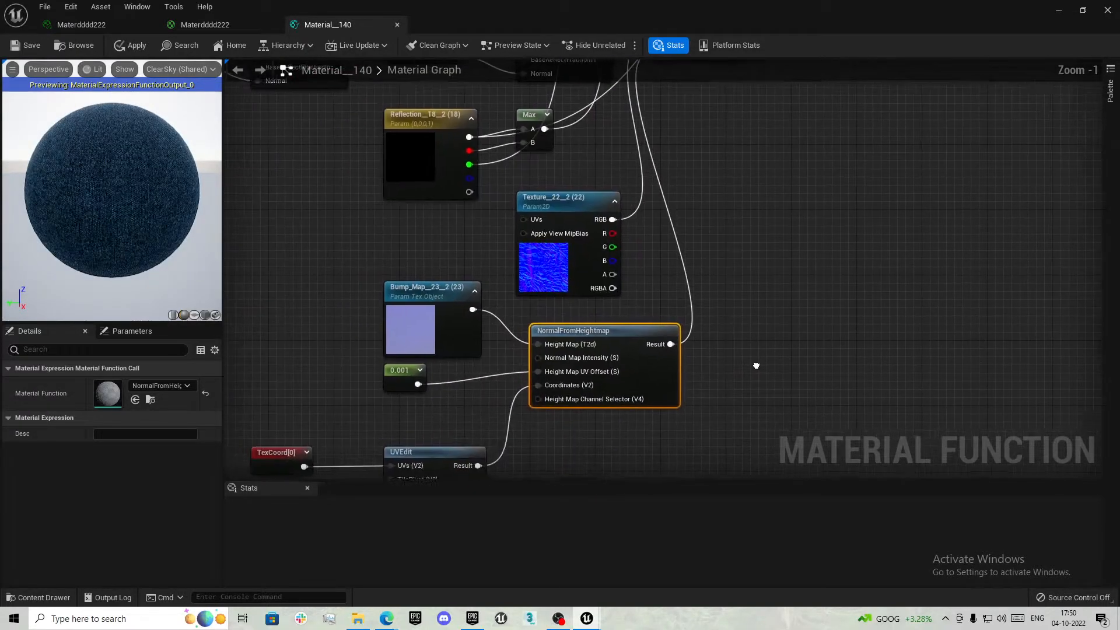
pyautogui.scroll(-2, 738, 268)
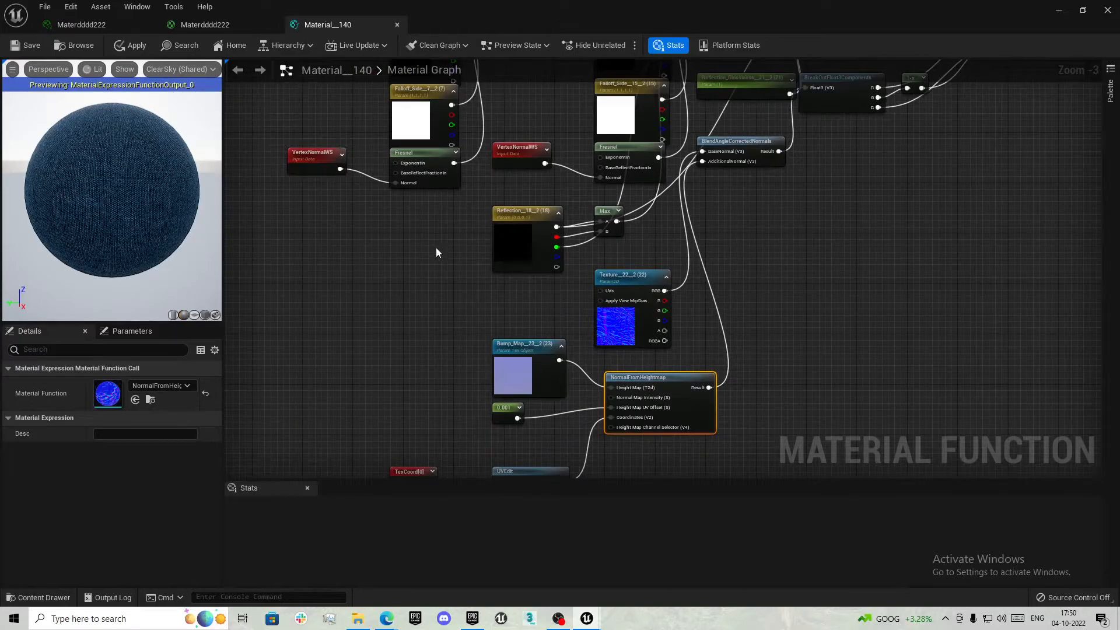
# Close the Materdddd222 parent material and the Material__140 function, applying the changes to both
pyautogui.click(232, 27)
pyautogui.click(326, 26)
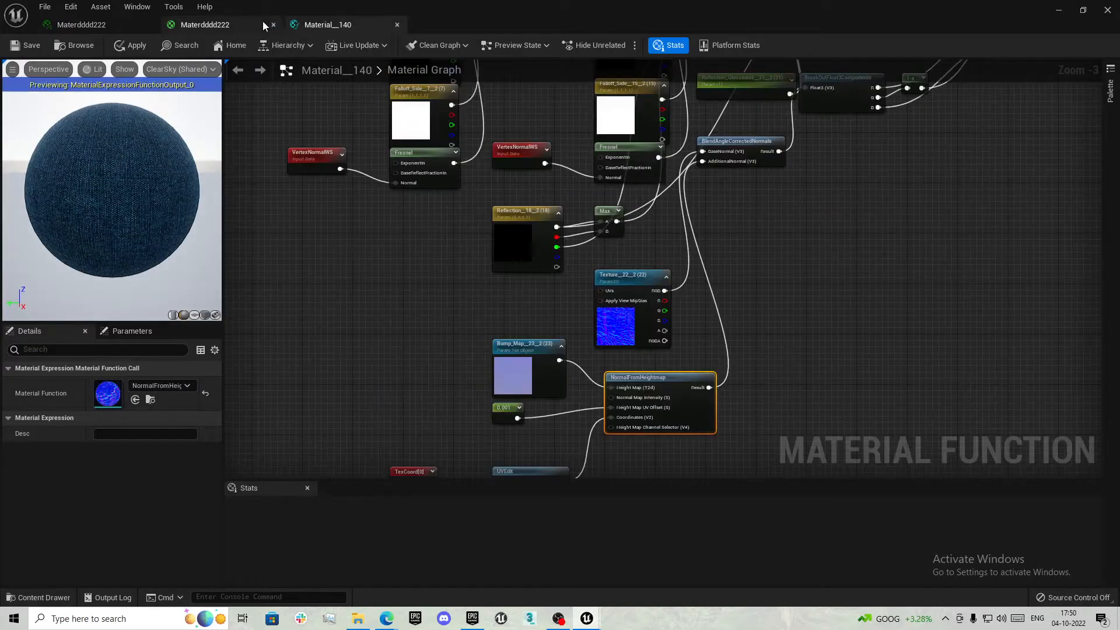
pyautogui.click(268, 24)
pyautogui.click(273, 24)
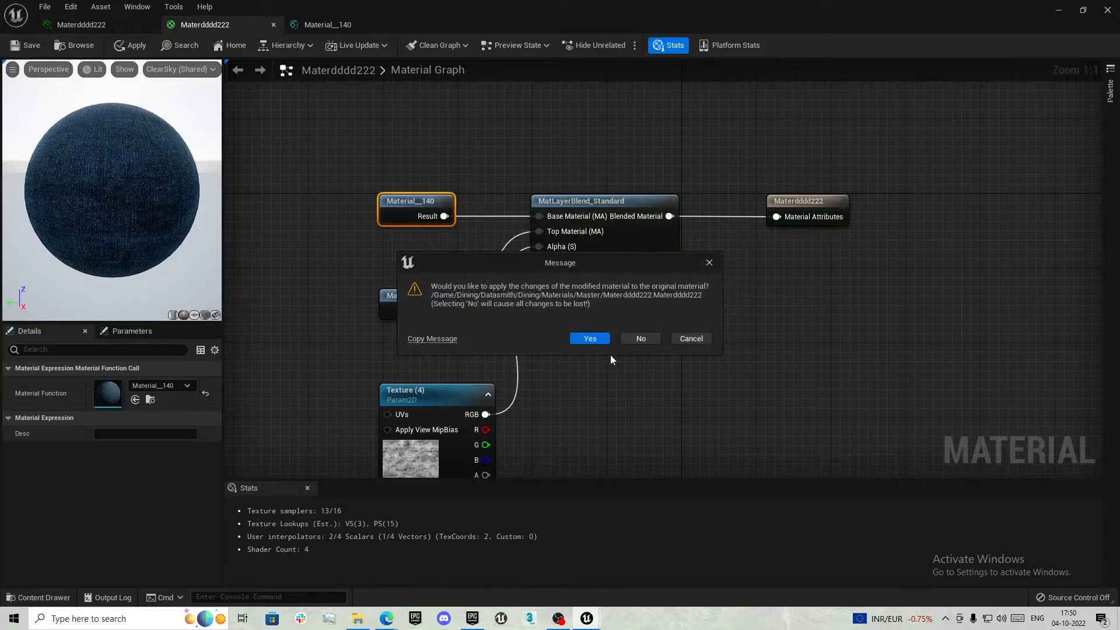
pyautogui.click(589, 339)
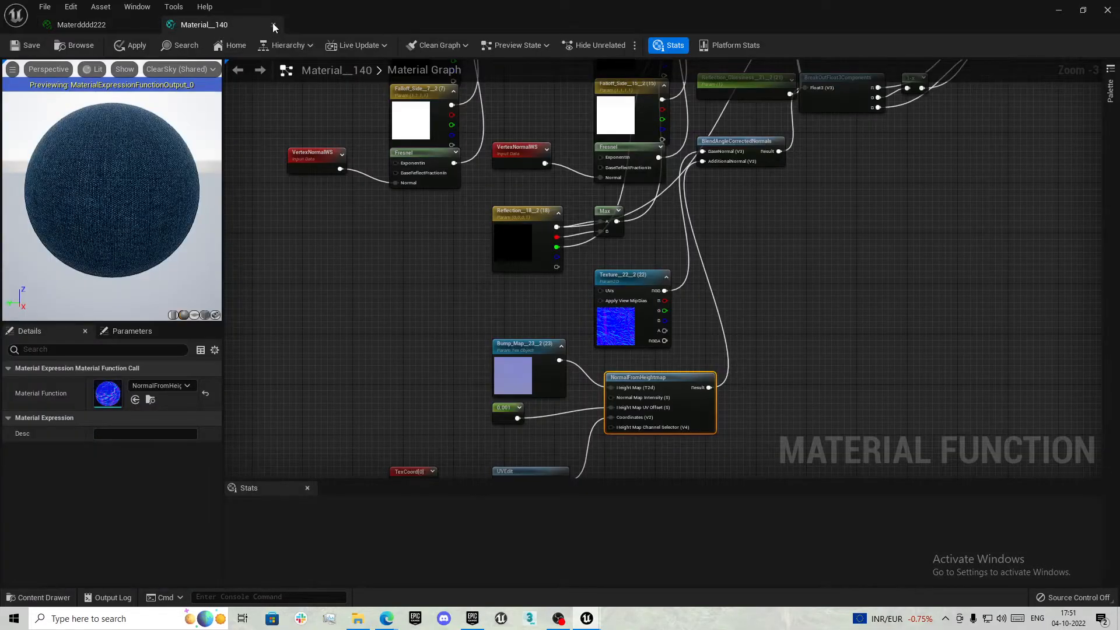
pyautogui.click(273, 25)
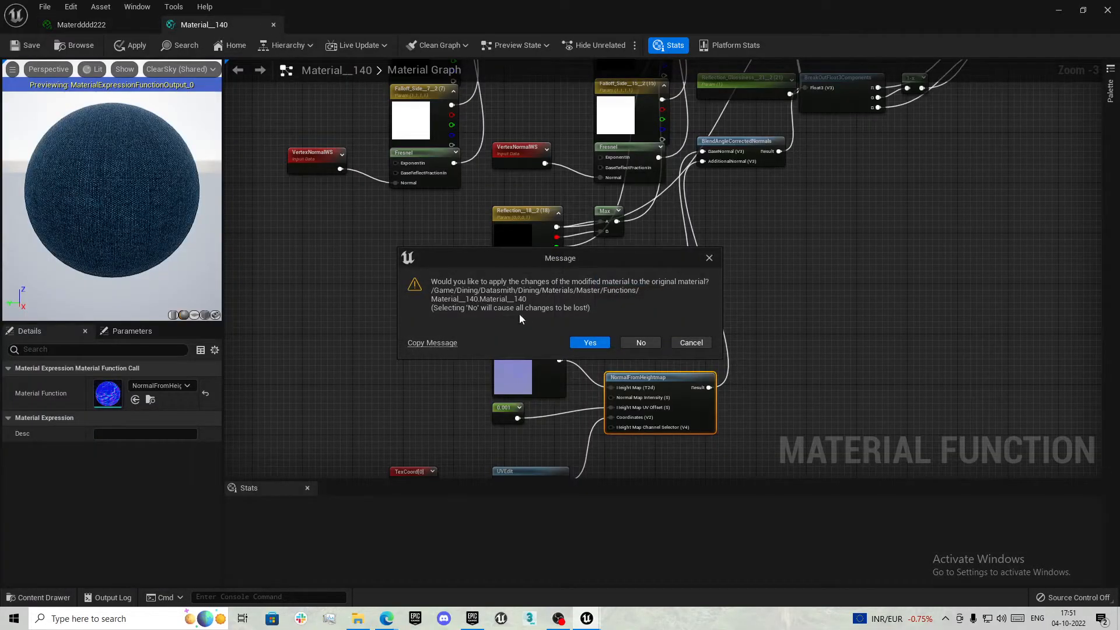
pyautogui.click(587, 342)
pyautogui.click(271, 27)
# Float the chair fabric material's window over the level and enable overrides for its four Falloff_Front colours
pyautogui.moveTo(127, 27); pyautogui.dragTo(598, 245)
pyautogui.scroll(4, 718, 404)
pyautogui.scroll(5, 715, 404)
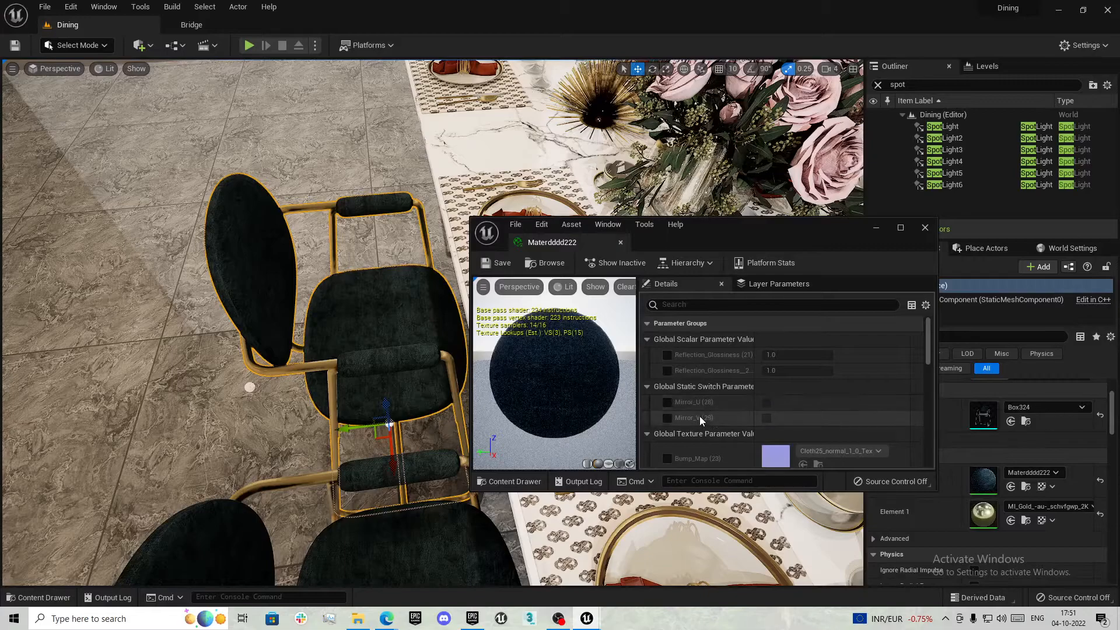
pyautogui.scroll(-6, 699, 415)
pyautogui.click(657, 352)
pyautogui.click(667, 352)
pyautogui.click(657, 352)
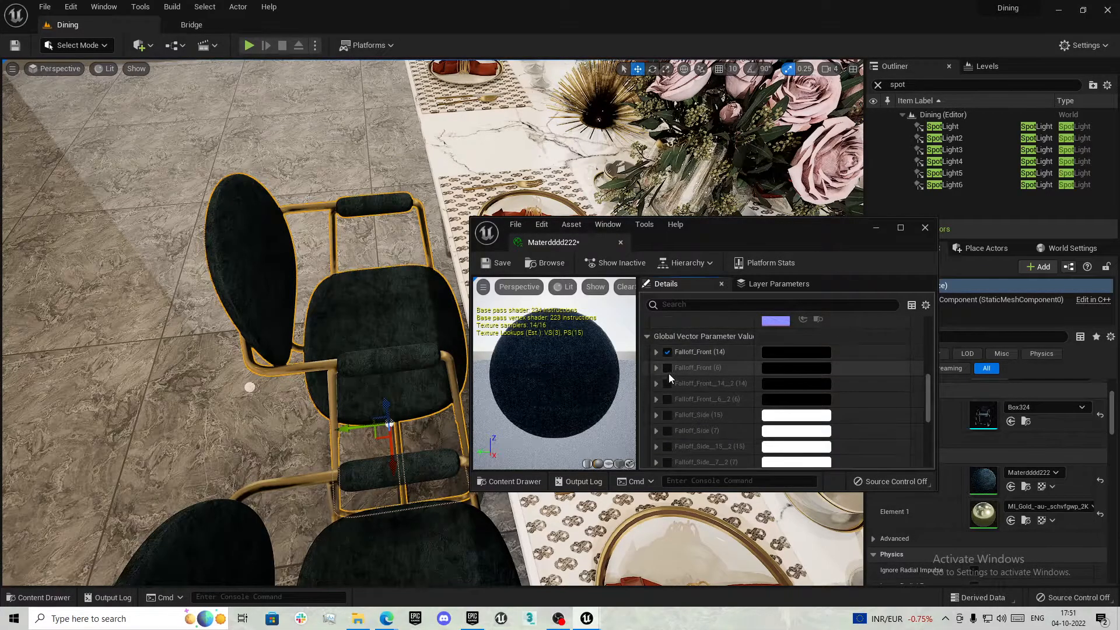
pyautogui.click(668, 368)
pyautogui.click(667, 383)
pyautogui.click(667, 399)
# Set the fabric's Falloff_Front (14) colour to near-white, value about 0.88, and Falloff_Front (6) to a saturated bright blue
pyautogui.click(773, 352)
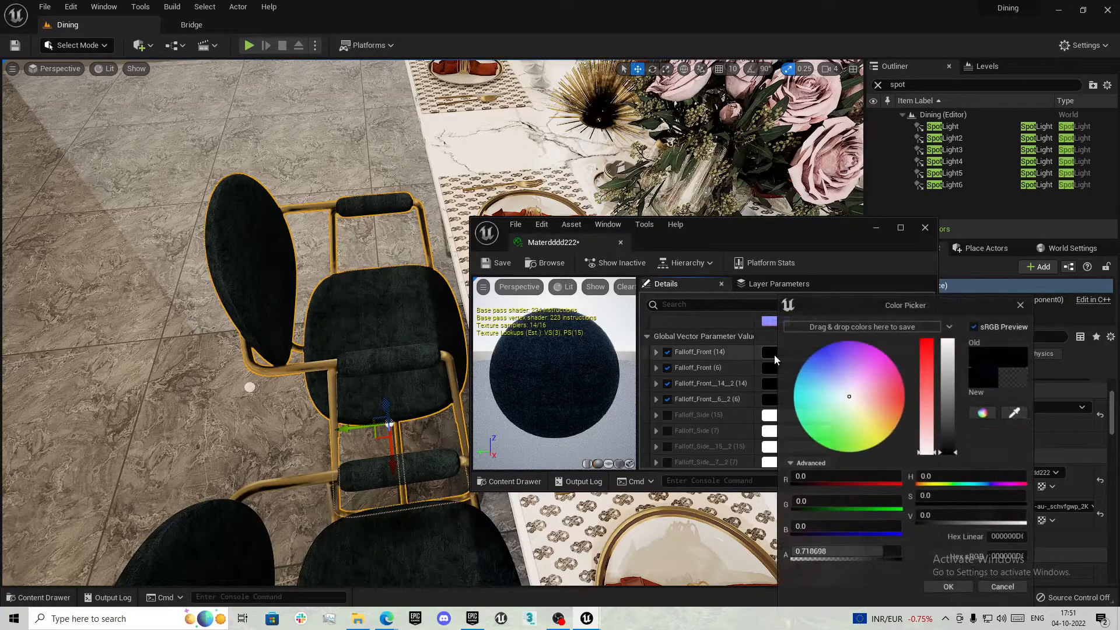
pyautogui.moveTo(951, 412); pyautogui.dragTo(939, 353)
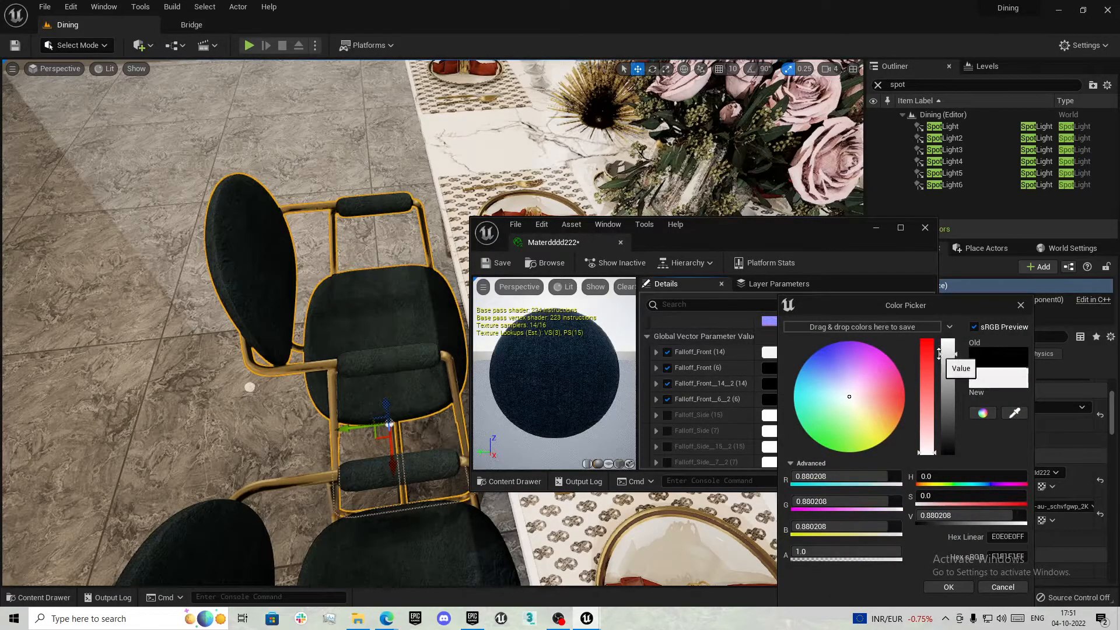
pyautogui.click(949, 587)
pyautogui.click(795, 366)
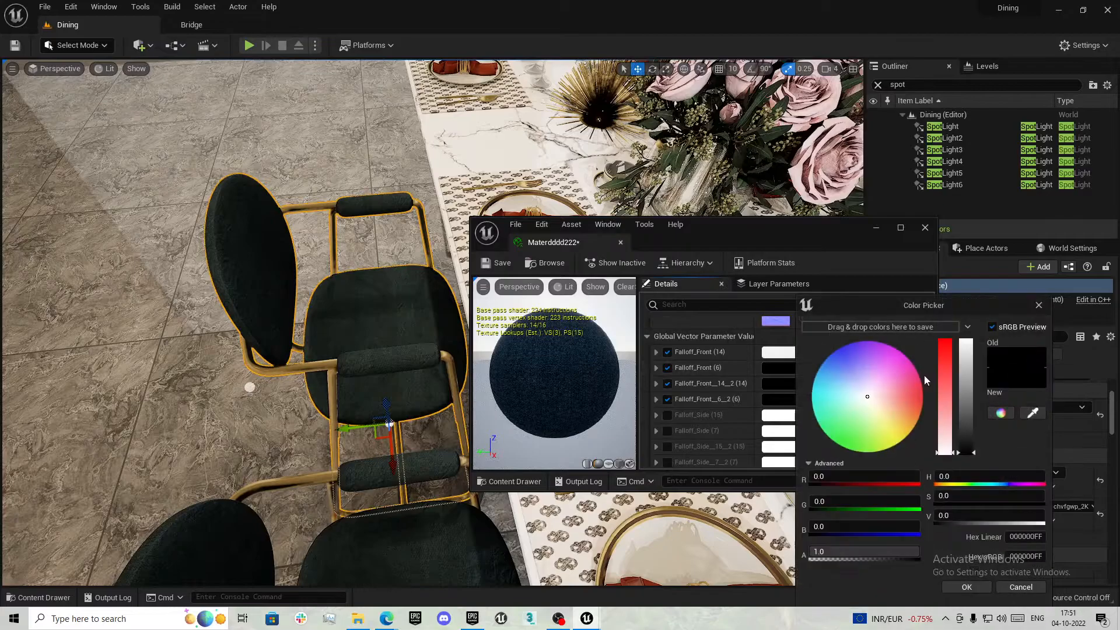
pyautogui.moveTo(966, 383); pyautogui.dragTo(966, 340)
pyautogui.click(825, 361)
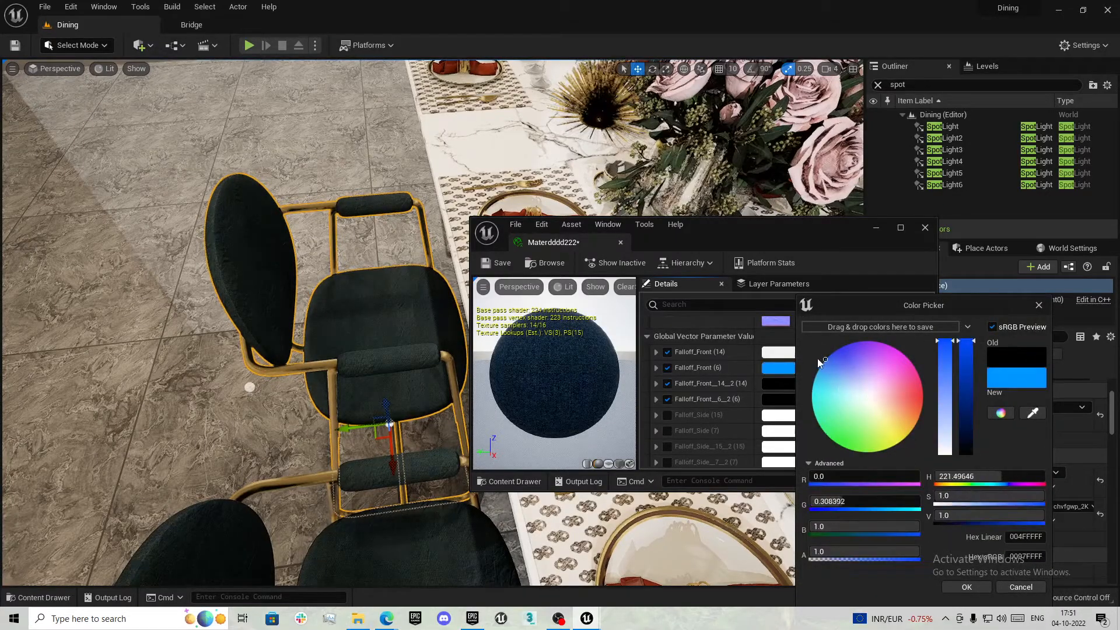
pyautogui.click(974, 587)
# Set the Falloff_Front__14__2 (14) colour to a saturated cyan-blue, linear hex 00BAFFFF
pyautogui.click(778, 383)
pyautogui.moveTo(949, 392); pyautogui.dragTo(947, 339)
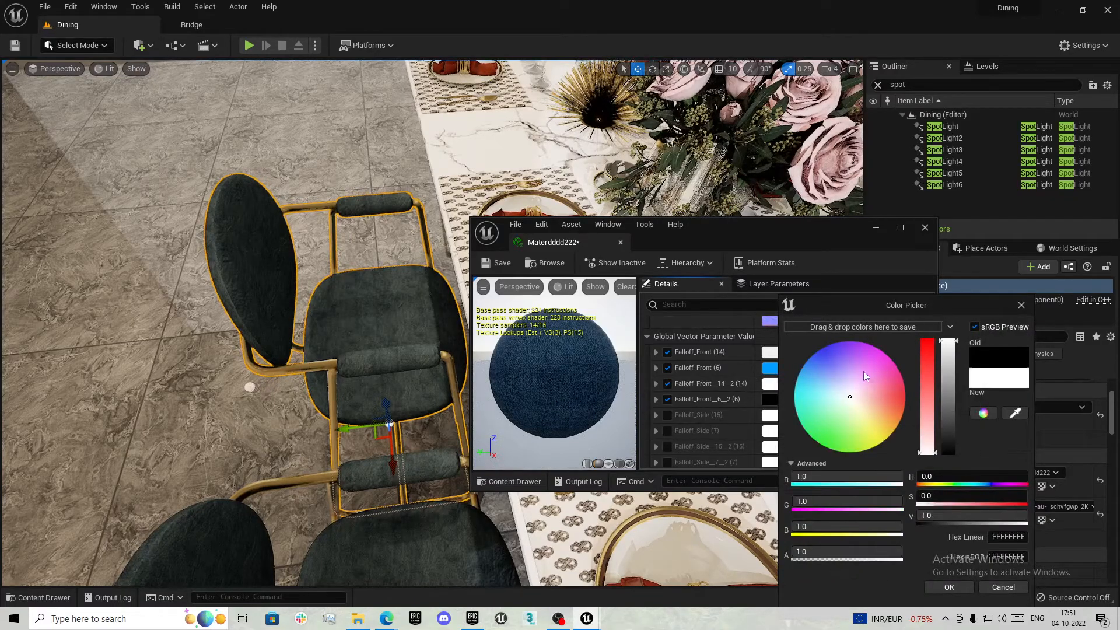
pyautogui.click(809, 365)
pyautogui.click(812, 363)
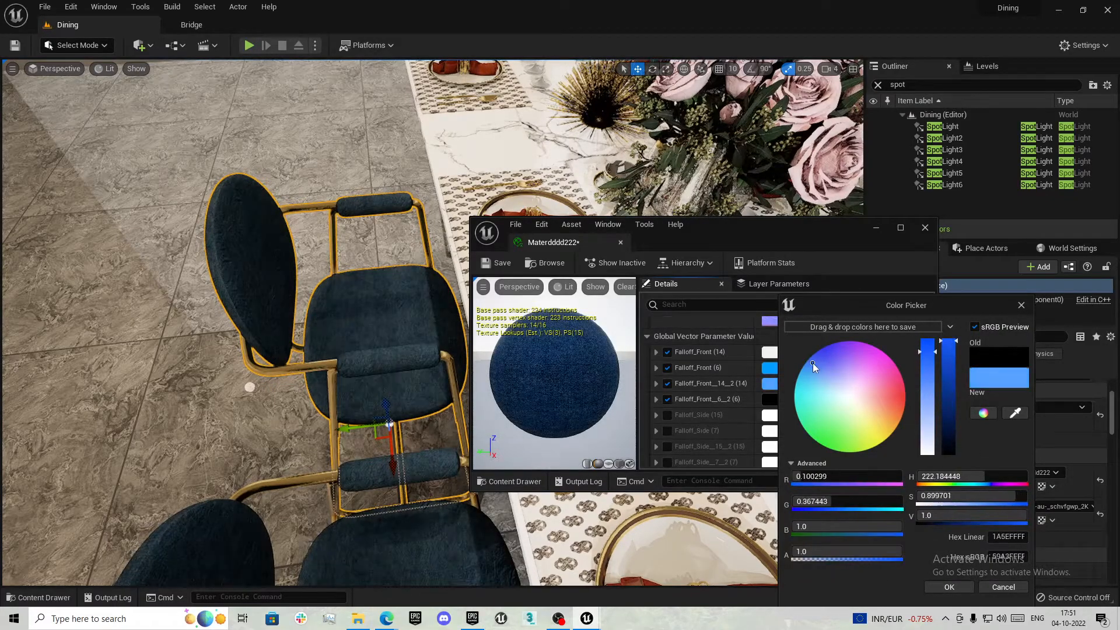
pyautogui.moveTo(921, 351); pyautogui.dragTo(923, 360)
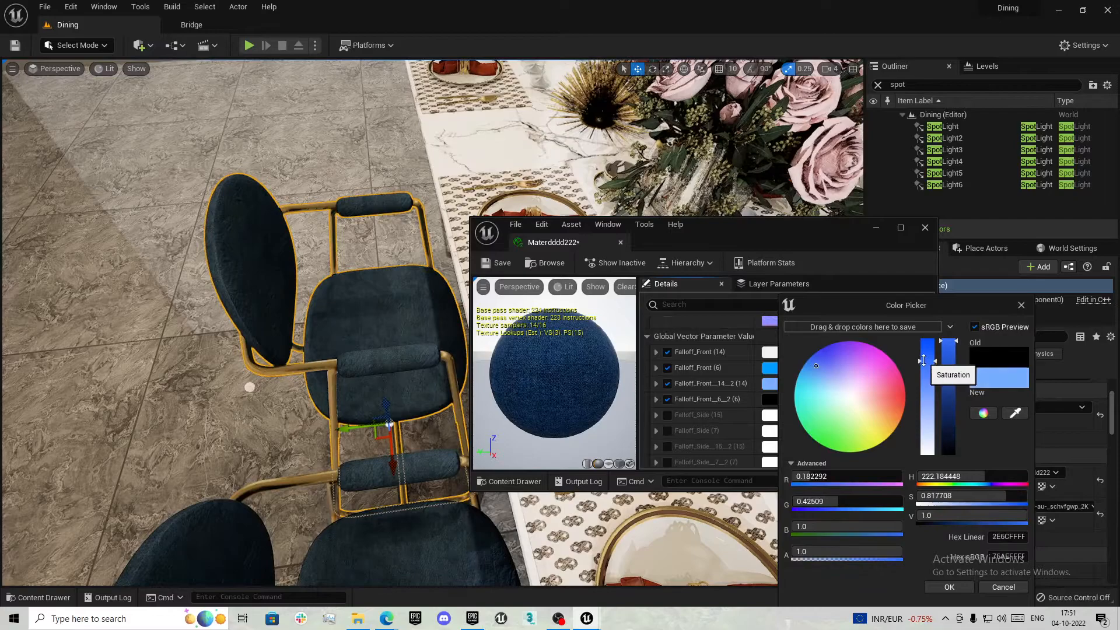
pyautogui.moveTo(833, 362)
pyautogui.mouseDown()
pyautogui.moveTo(816, 355)
pyautogui.moveTo(795, 382)
pyautogui.mouseUp()
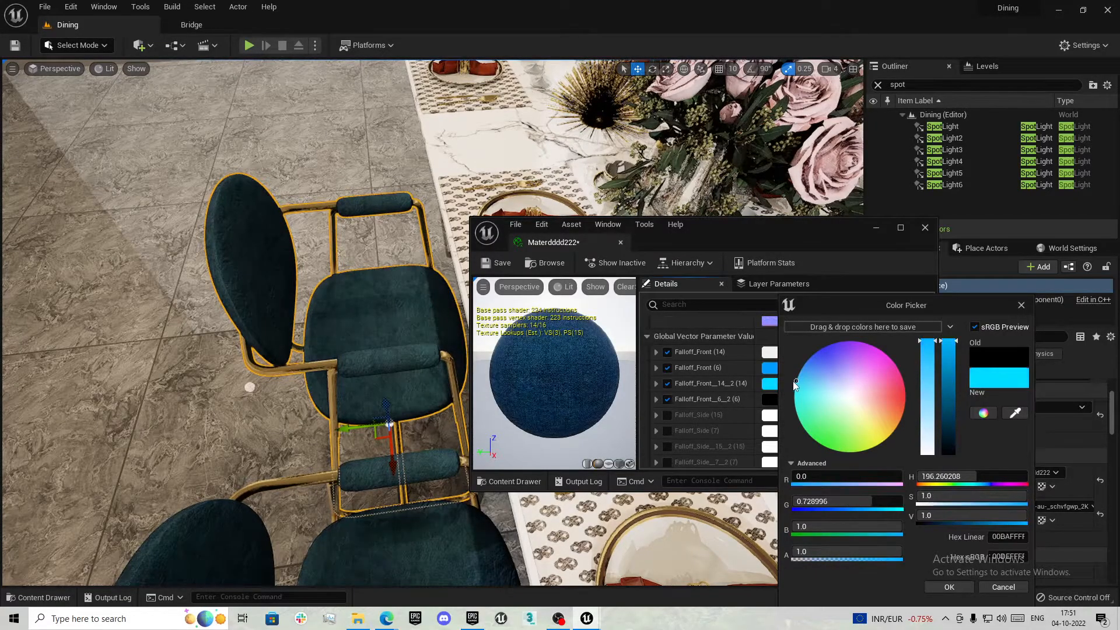
pyautogui.click(931, 587)
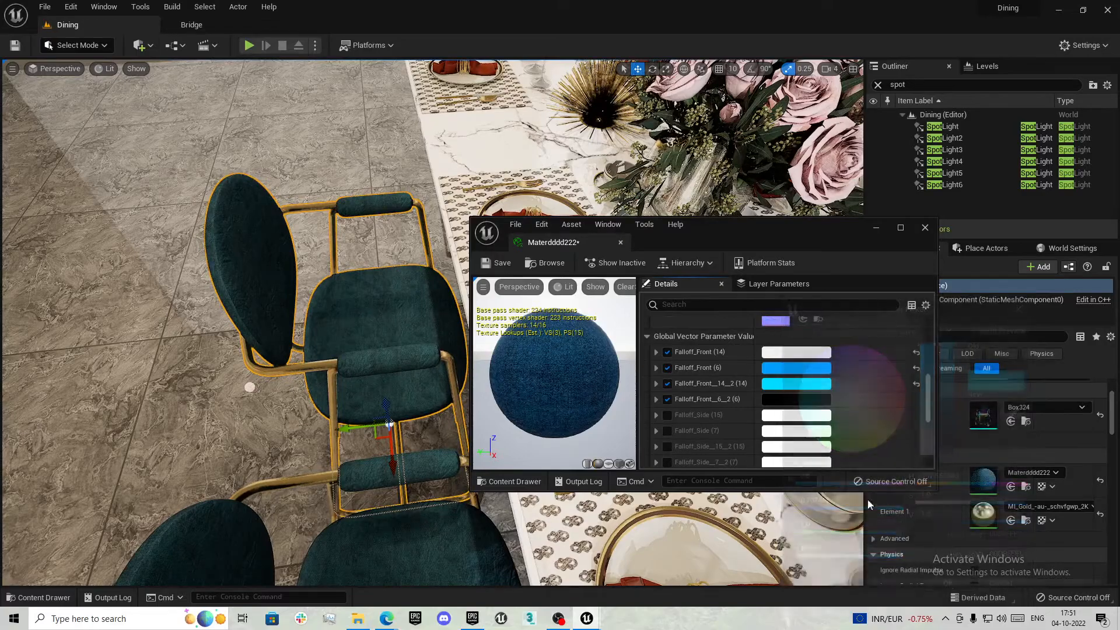
# Set the Falloff_Front__6__2 (6) colour to a light blue, linear hex 2E8AF7FF
pyautogui.click(792, 402)
pyautogui.moveTo(968, 380); pyautogui.dragTo(961, 343)
pyautogui.click(821, 374)
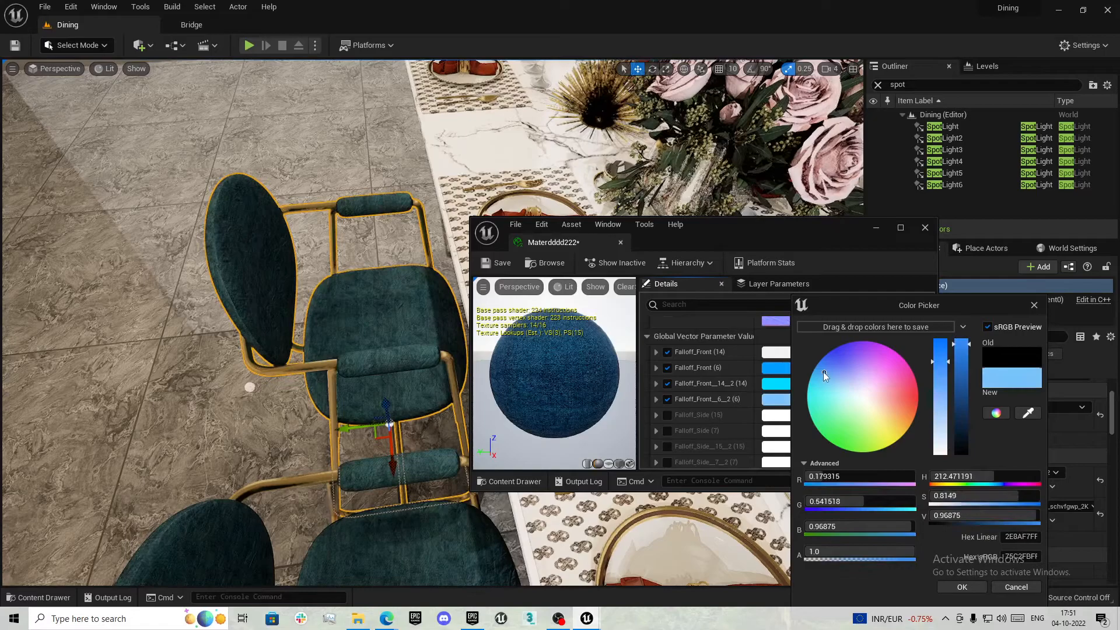
pyautogui.click(962, 587)
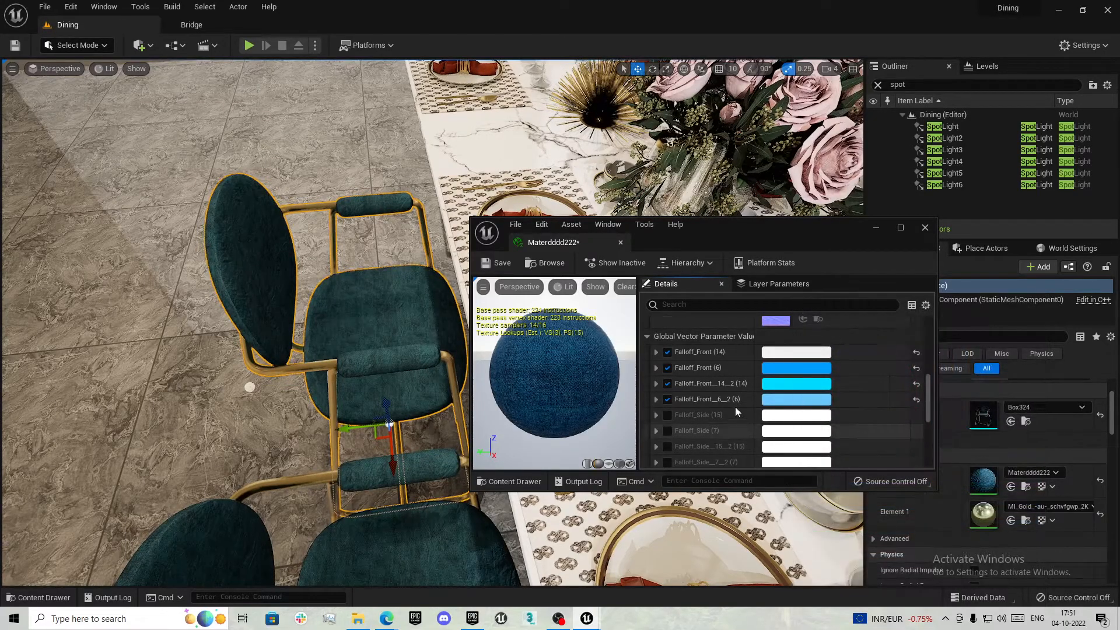
# Tint the fabric's second Reflection (18) colour blue, check the chairs in the room, and save and close the material
pyautogui.scroll(-6, 737, 411)
pyautogui.scroll(2, 711, 397)
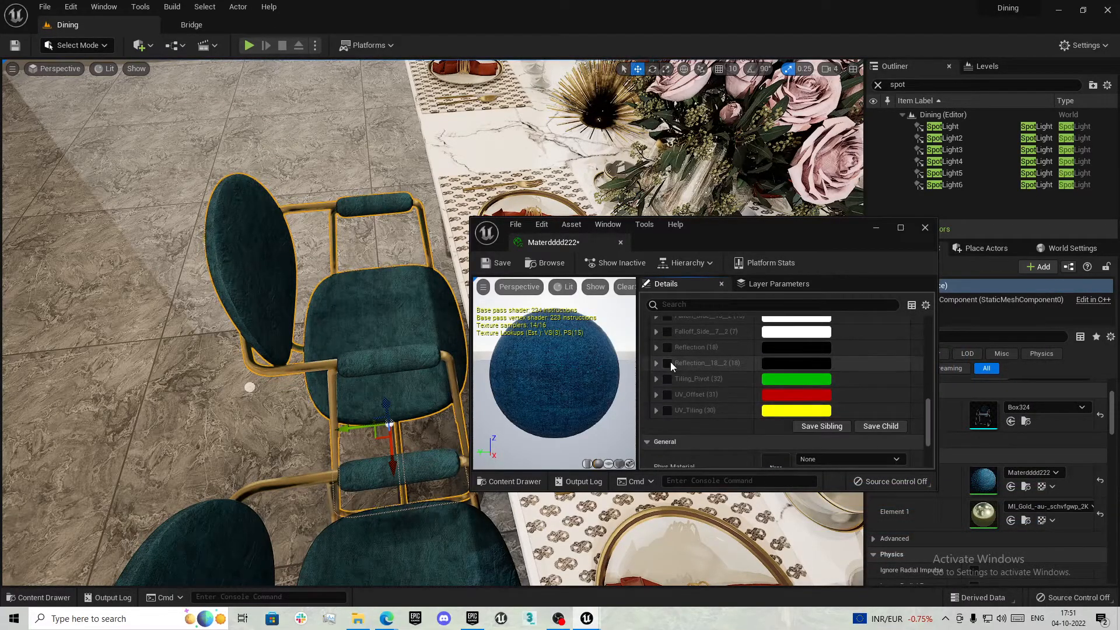
pyautogui.click(793, 363)
pyautogui.moveTo(962, 408)
pyautogui.mouseDown()
pyautogui.moveTo(963, 376)
pyautogui.moveTo(962, 405)
pyautogui.mouseUp()
pyautogui.moveTo(828, 378); pyautogui.dragTo(813, 360)
pyautogui.moveTo(379, 349)
pyautogui.mouseDown(button='right')
pyautogui.moveTo(423, 303)
pyautogui.moveTo(414, 283)
pyautogui.mouseUp(button='right')
pyautogui.moveTo(255, 313); pyautogui.dragTo(303, 344, button='right')
pyautogui.press('Escape')
pyautogui.click(499, 268)
pyautogui.click(619, 244)
# Make the table base's marble material 13_-_Default two-sided and save it
pyautogui.moveTo(610, 251); pyautogui.dragTo(477, 306, button='right')
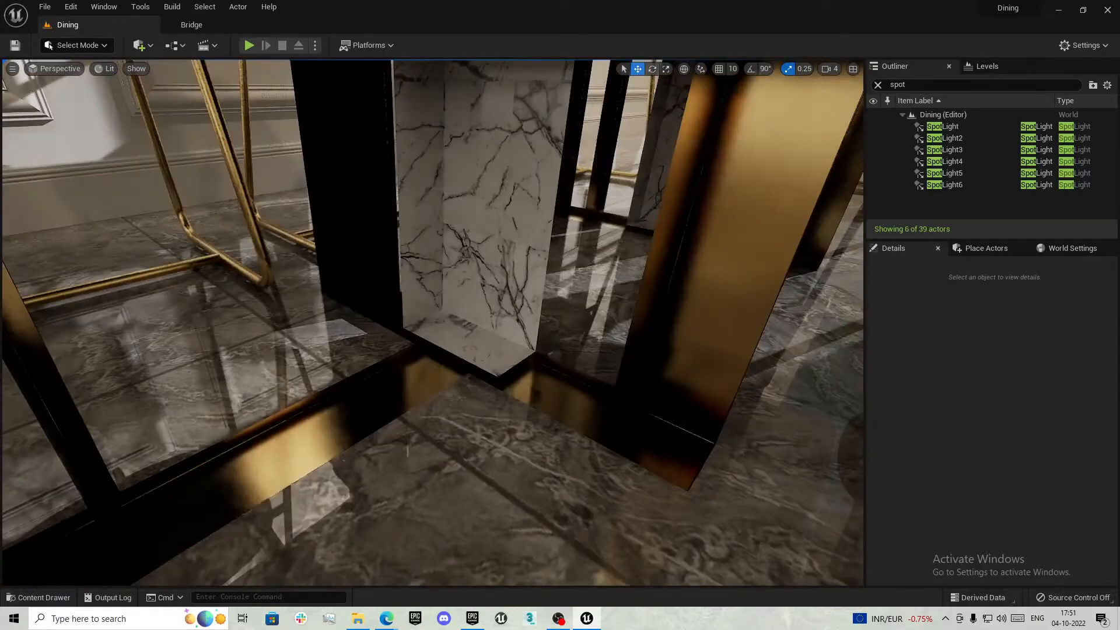
pyautogui.click(476, 306)
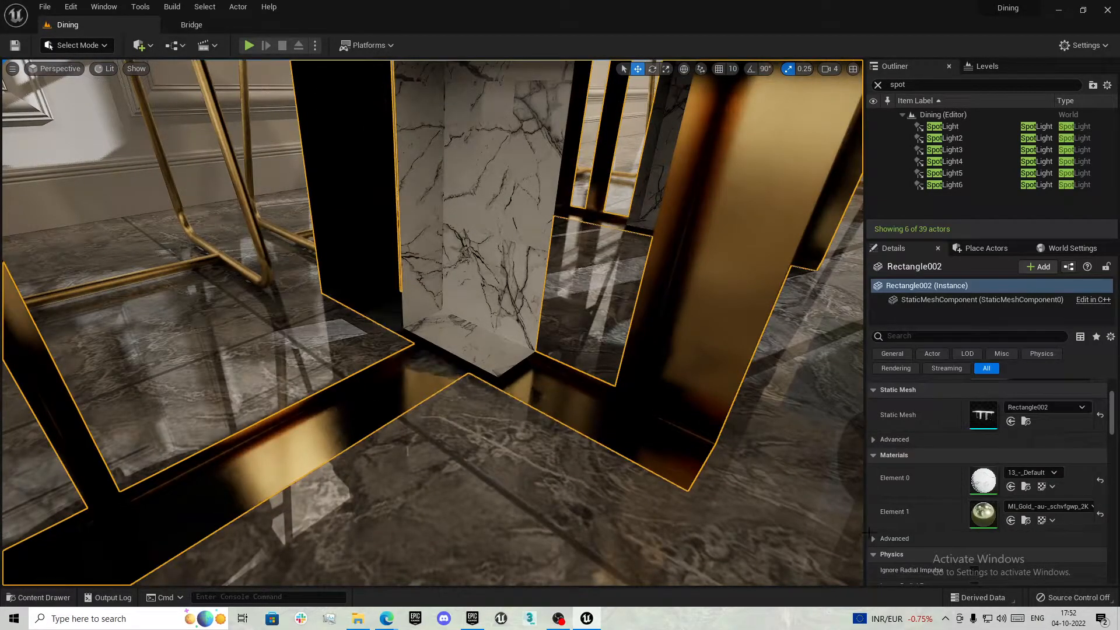
pyautogui.doubleClick(983, 480)
pyautogui.click(408, 333)
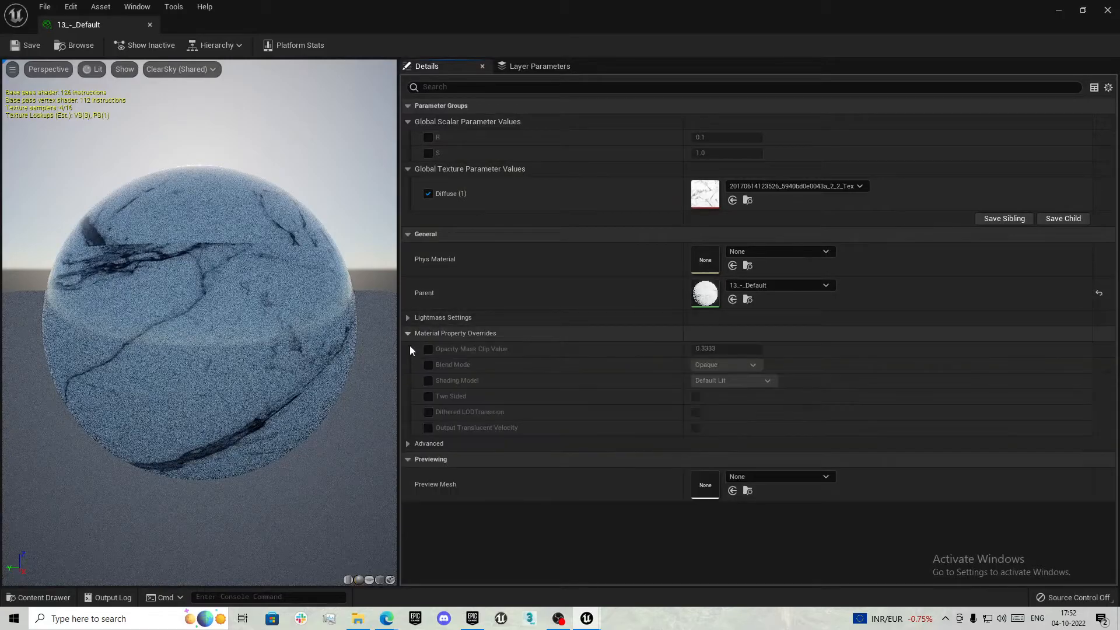
pyautogui.click(694, 397)
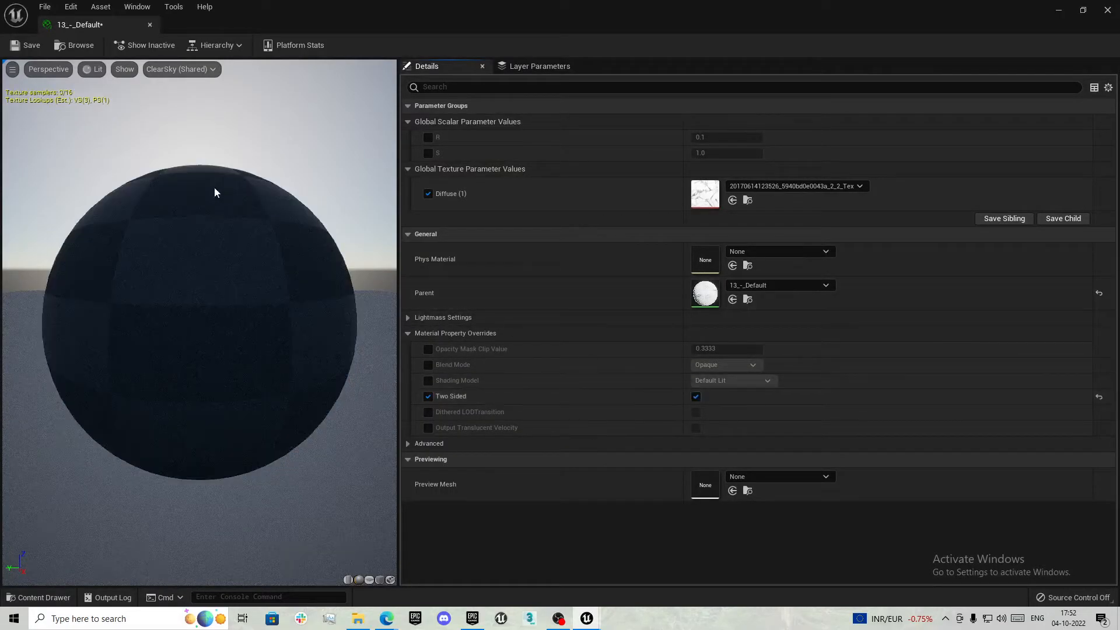
pyautogui.click(32, 46)
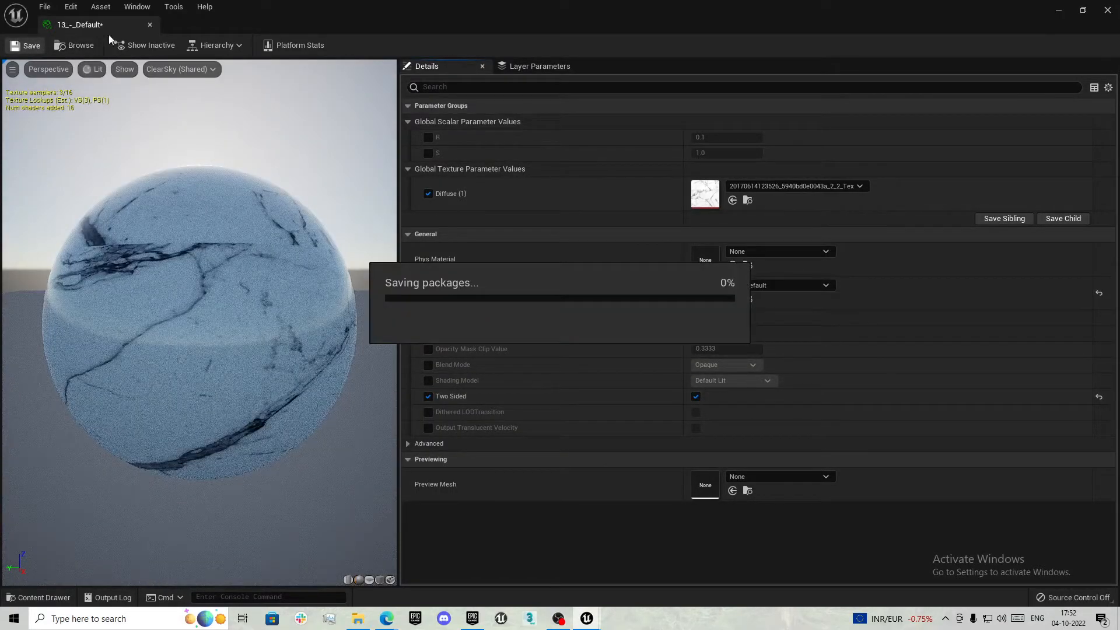
pyautogui.click(150, 25)
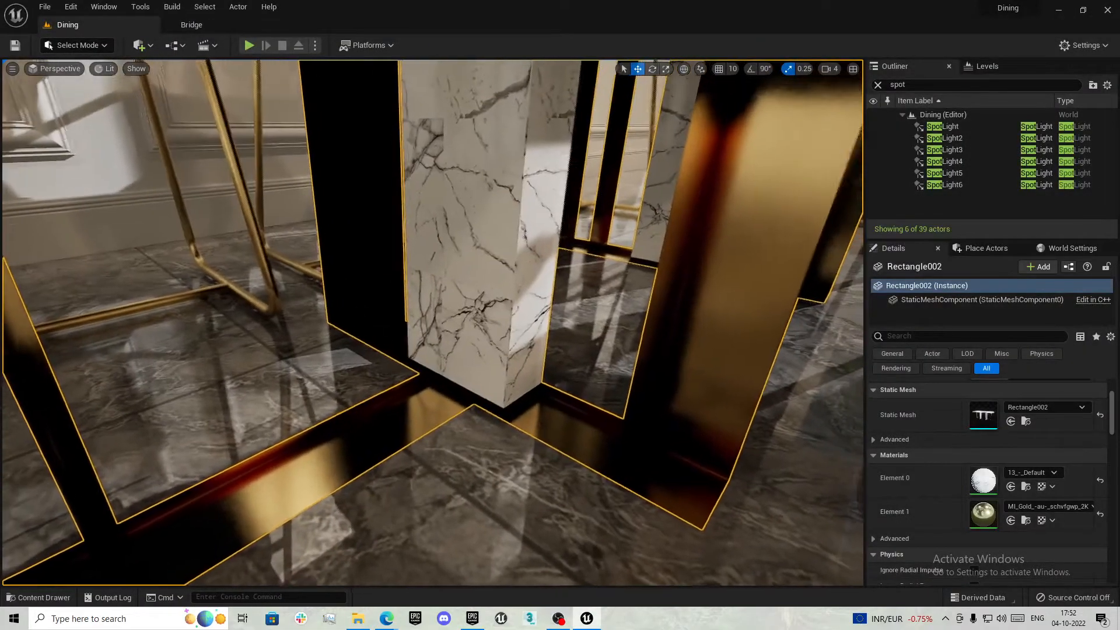
# Make the table base's gold material two-sided and save it
pyautogui.moveTo(431, 322); pyautogui.dragTo(379, 353, button='right')
pyautogui.moveTo(443, 299); pyautogui.dragTo(428, 306, button='right')
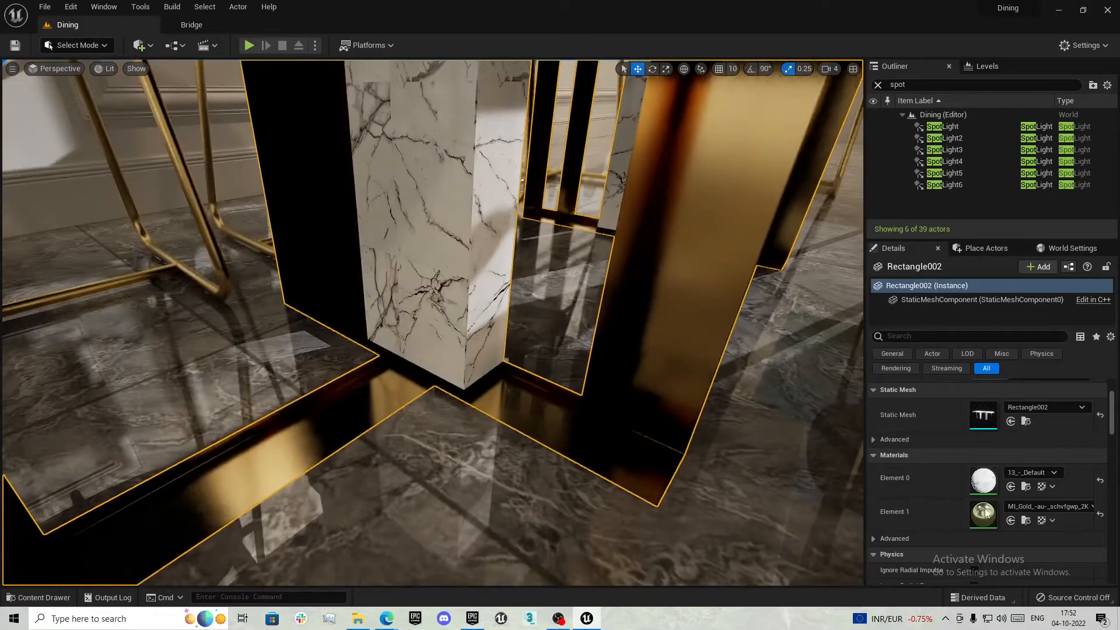
pyautogui.doubleClick(983, 513)
pyautogui.scroll(-8, 621, 360)
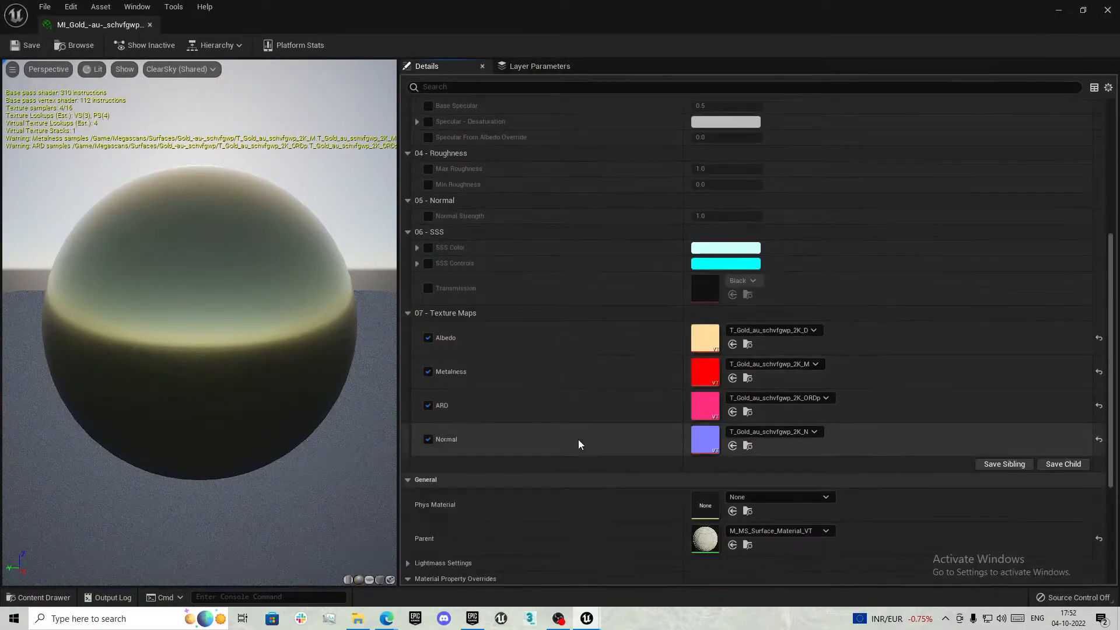
pyautogui.click(428, 512)
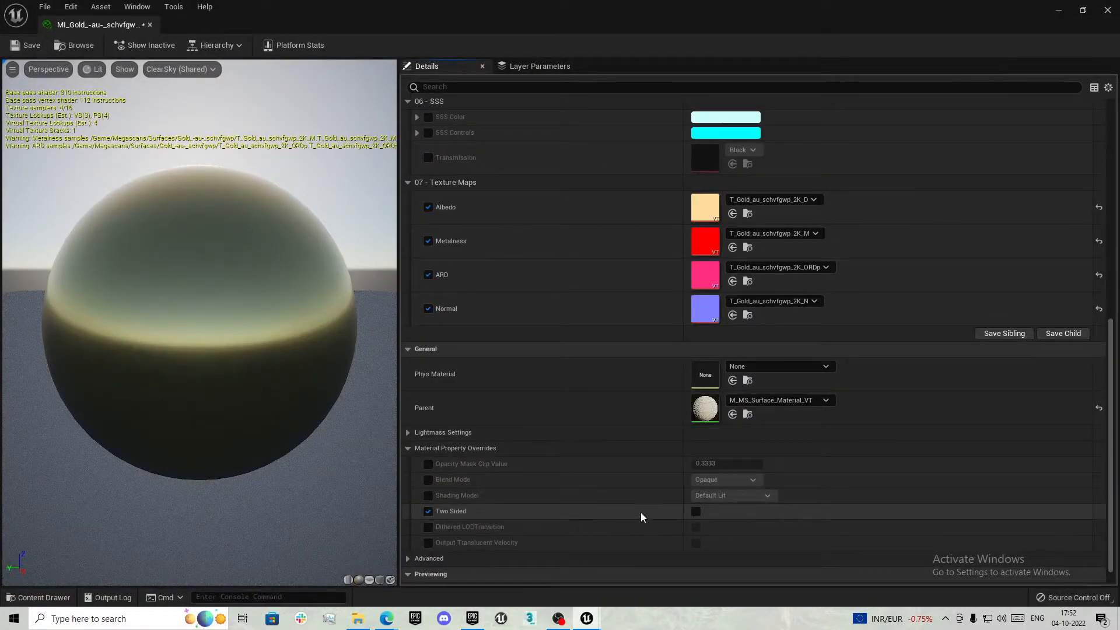
pyautogui.click(696, 512)
pyautogui.click(31, 46)
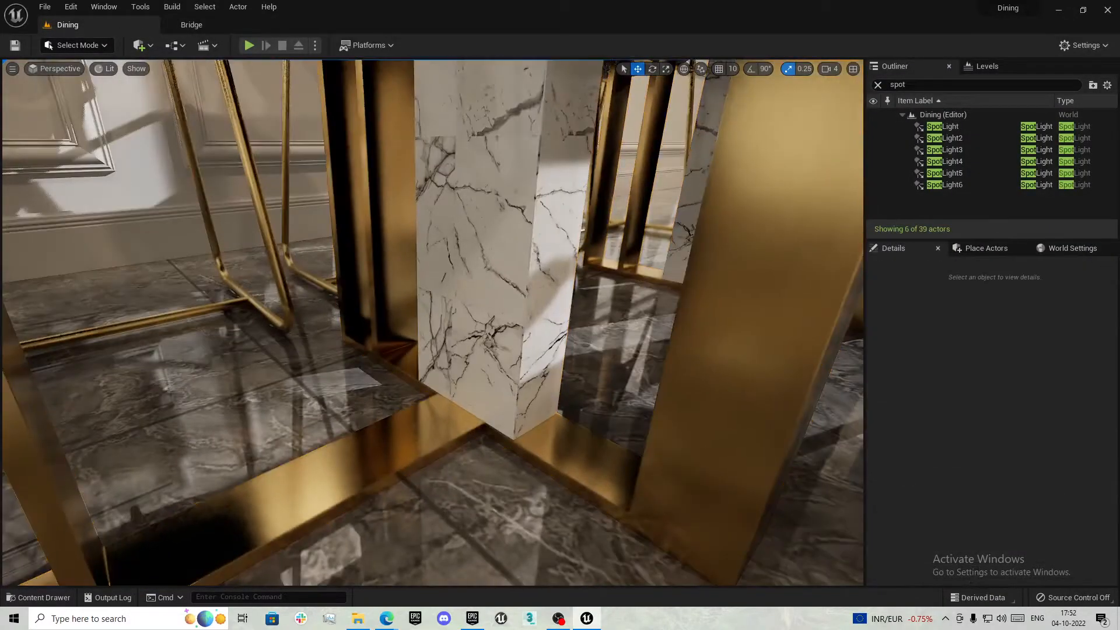
# Inspect the gold and marble table base up close and review the dining room from farther back
pyautogui.press('s')
pyautogui.moveTo(433, 323)
pyautogui.mouseDown(button='right')
pyautogui.moveTo(433, 304)
pyautogui.moveTo(467, 318)
pyautogui.moveTo(559, 318)
pyautogui.moveTo(368, 315)
pyautogui.moveTo(397, 315)
pyautogui.moveTo(542, 385)
pyautogui.moveTo(548, 327)
pyautogui.moveTo(501, 274)
pyautogui.moveTo(513, 251)
pyautogui.moveTo(542, 291)
pyautogui.moveTo(373, 274)
pyautogui.moveTo(397, 283)
pyautogui.moveTo(291, 297)
pyautogui.moveTo(426, 309)
pyautogui.mouseUp(button='right')
pyautogui.press('d')
pyautogui.press('a')
pyautogui.press('s')
pyautogui.press('d')
pyautogui.press('w')
pyautogui.press('s')
pyautogui.press('w')
pyautogui.press('s')
# Duplicate the rubber plant and move the copy across the floor toward the opposite end of the plain wall
pyautogui.click(477, 242)
pyautogui.moveTo(477, 242); pyautogui.dragTo(452, 265, button='right')
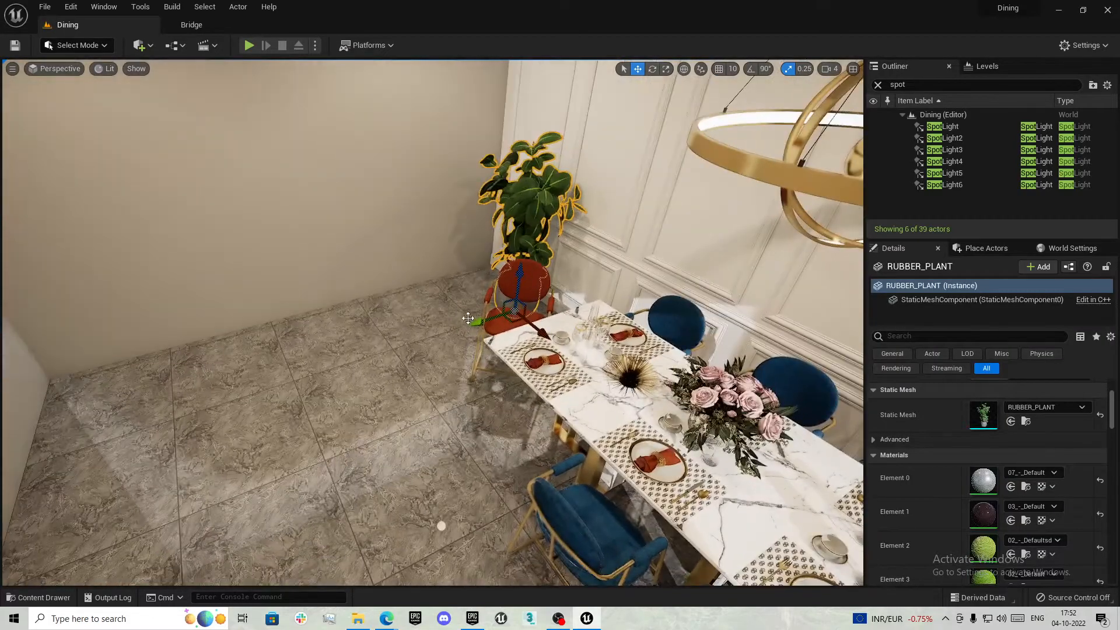
pyautogui.keyDown('alt'); pyautogui.moveTo(481, 321); pyautogui.dragTo(115, 439); pyautogui.keyUp('alt')
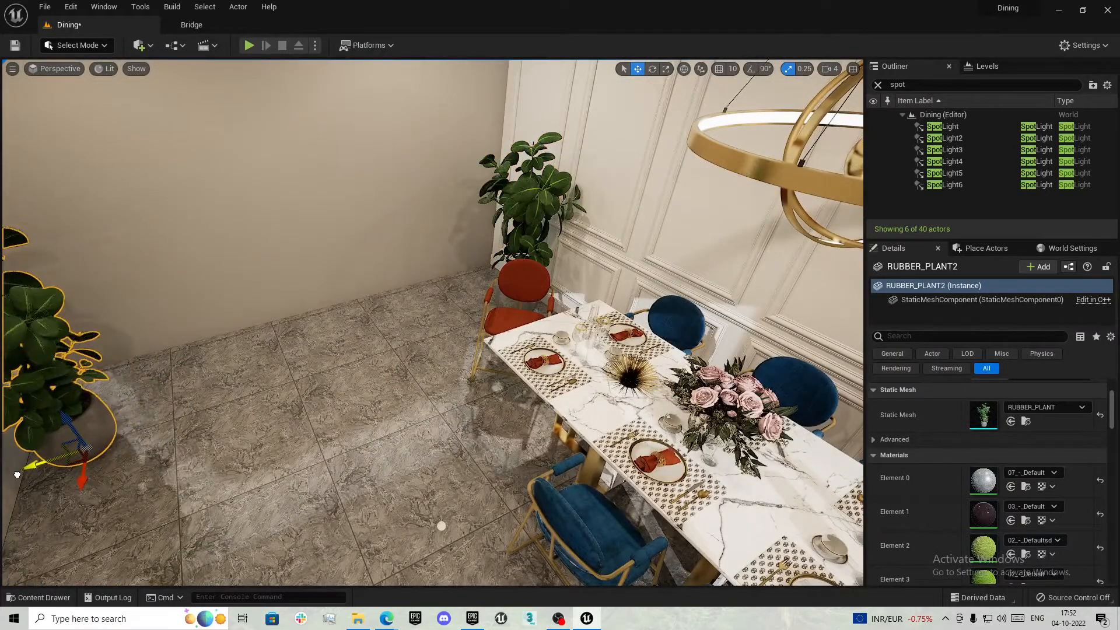